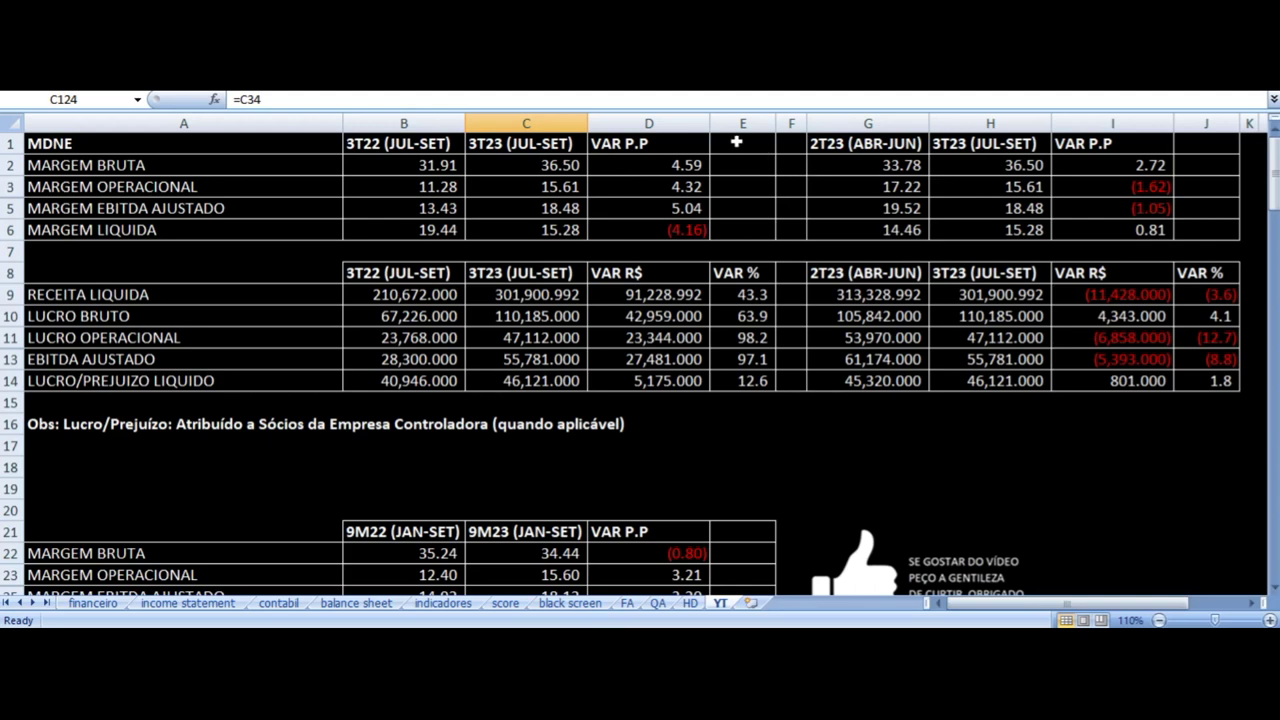
Survey the YT sheet's 3T22 vs 3T23, 2T23 vs 3T23 and 9M22 vs 9M23 comparison tables and the leverage and costs sections.
{"action": "left_click_drag", "start_coordinate": [736, 143], "coordinate": [416, 393]}
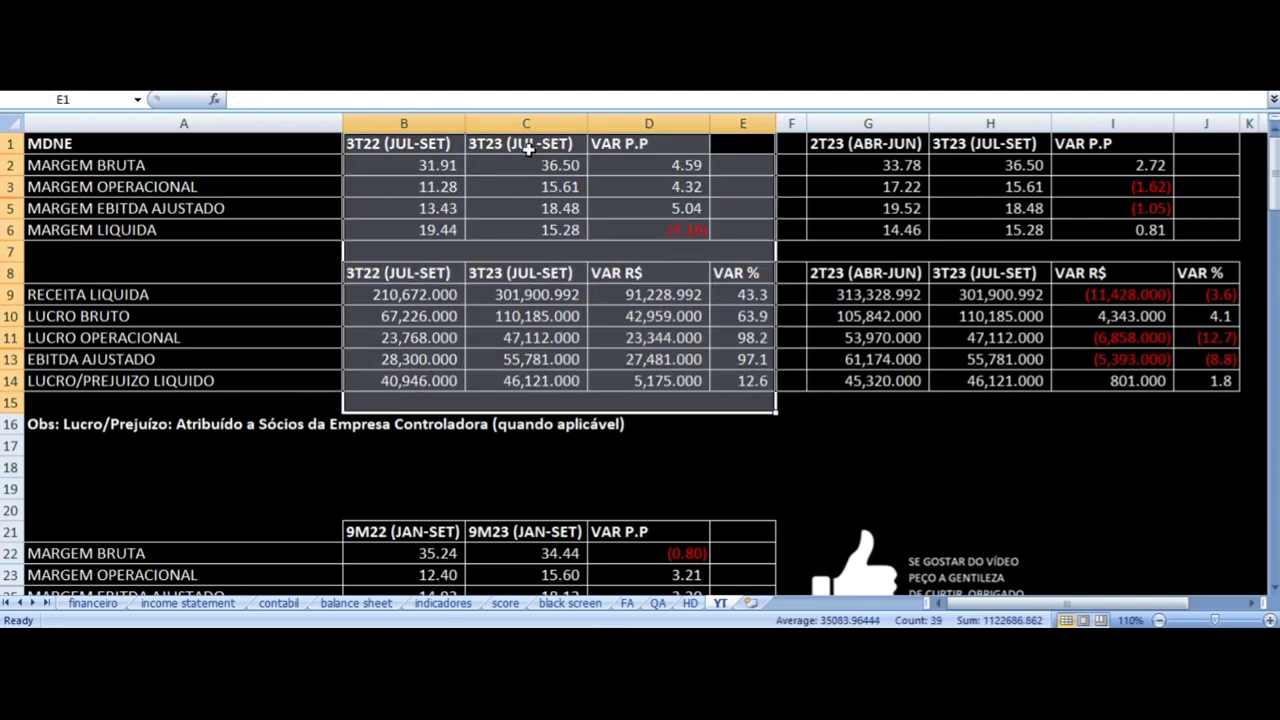
{"action": "left_click", "coordinate": [380, 143]}
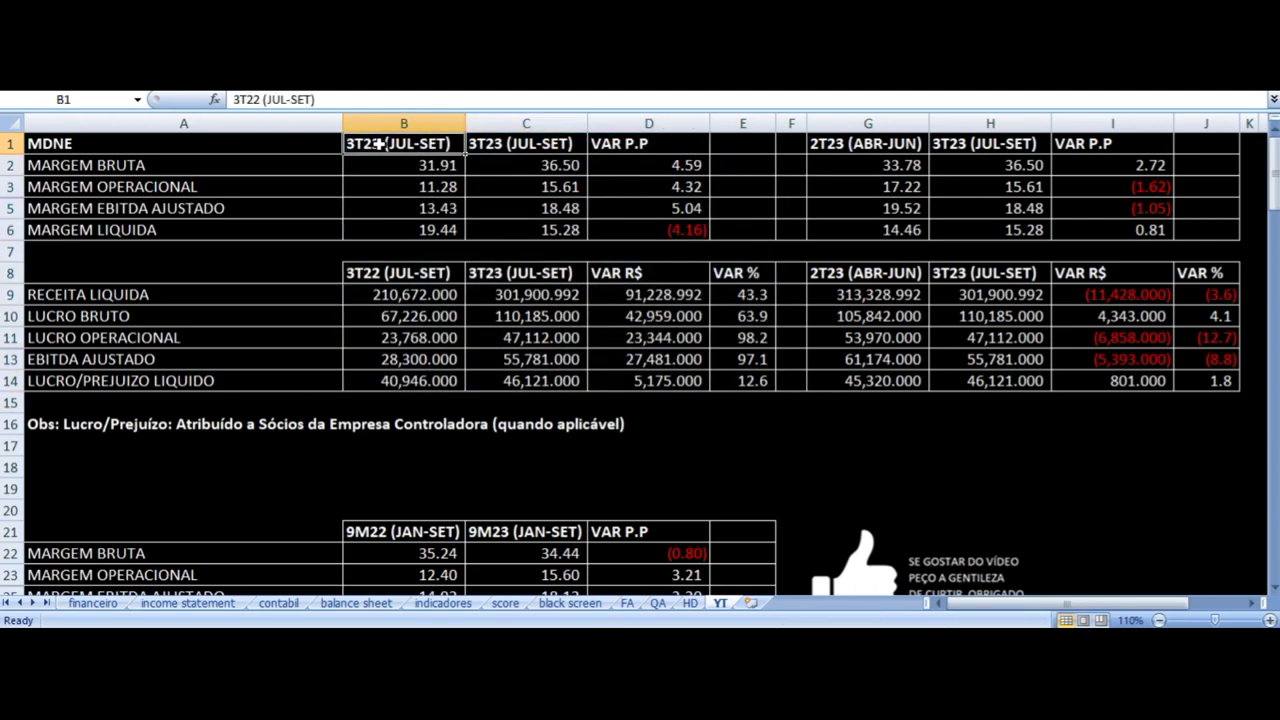
{"action": "left_click_drag", "start_coordinate": [1163, 157], "coordinate": [864, 382]}
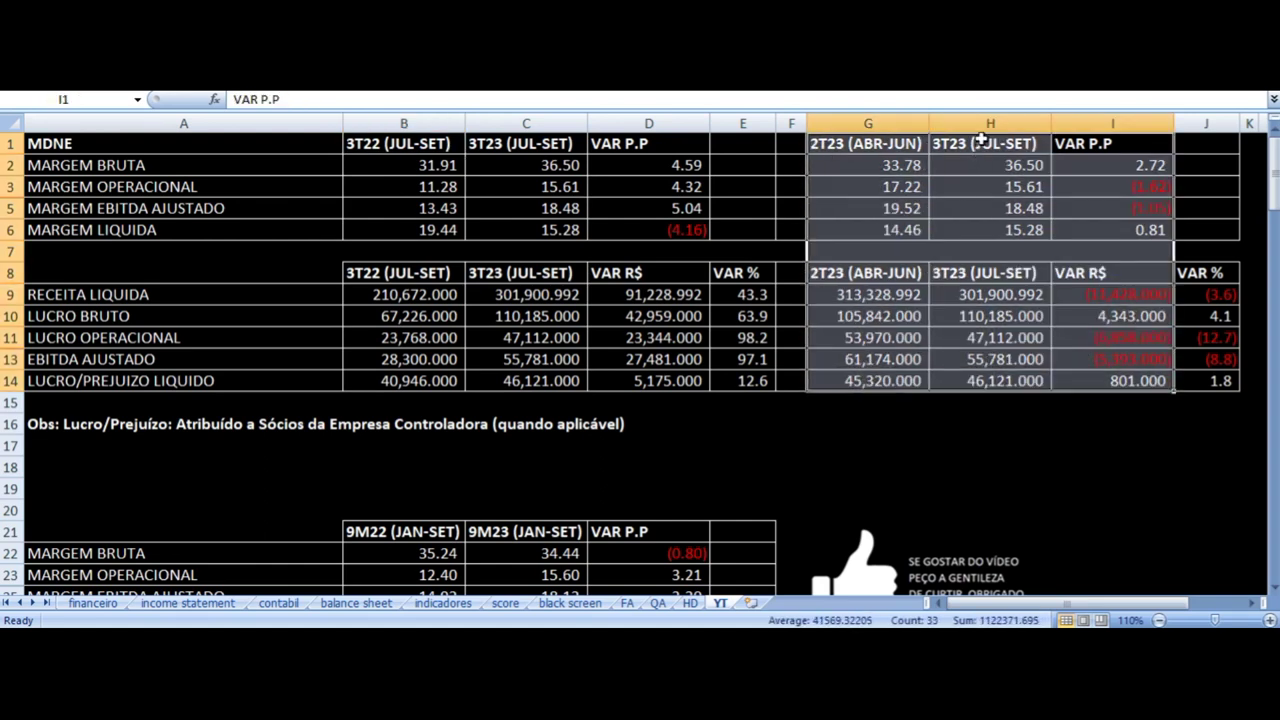
{"action": "left_click", "coordinate": [855, 164]}
{"action": "scroll", "coordinate": [657, 352], "scroll_direction": "down", "scroll_amount": 4}
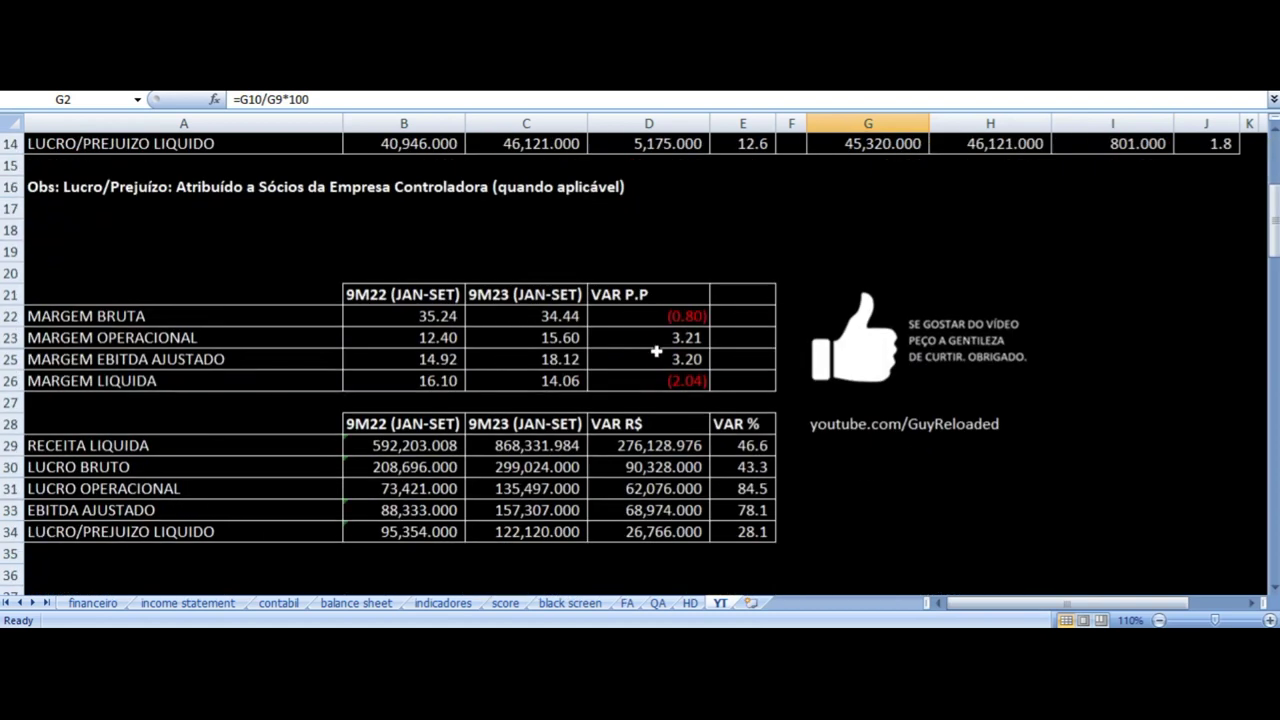
{"action": "left_click_drag", "start_coordinate": [742, 295], "coordinate": [412, 543]}
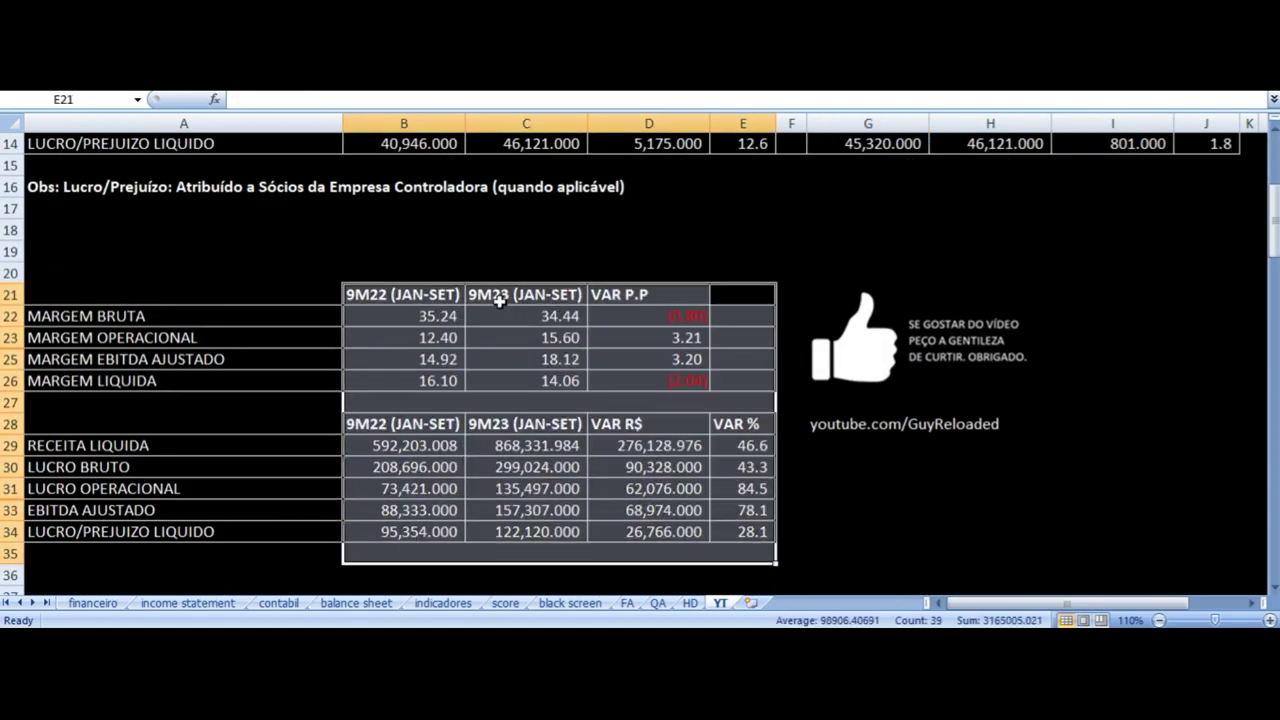
{"action": "left_click", "coordinate": [393, 295]}
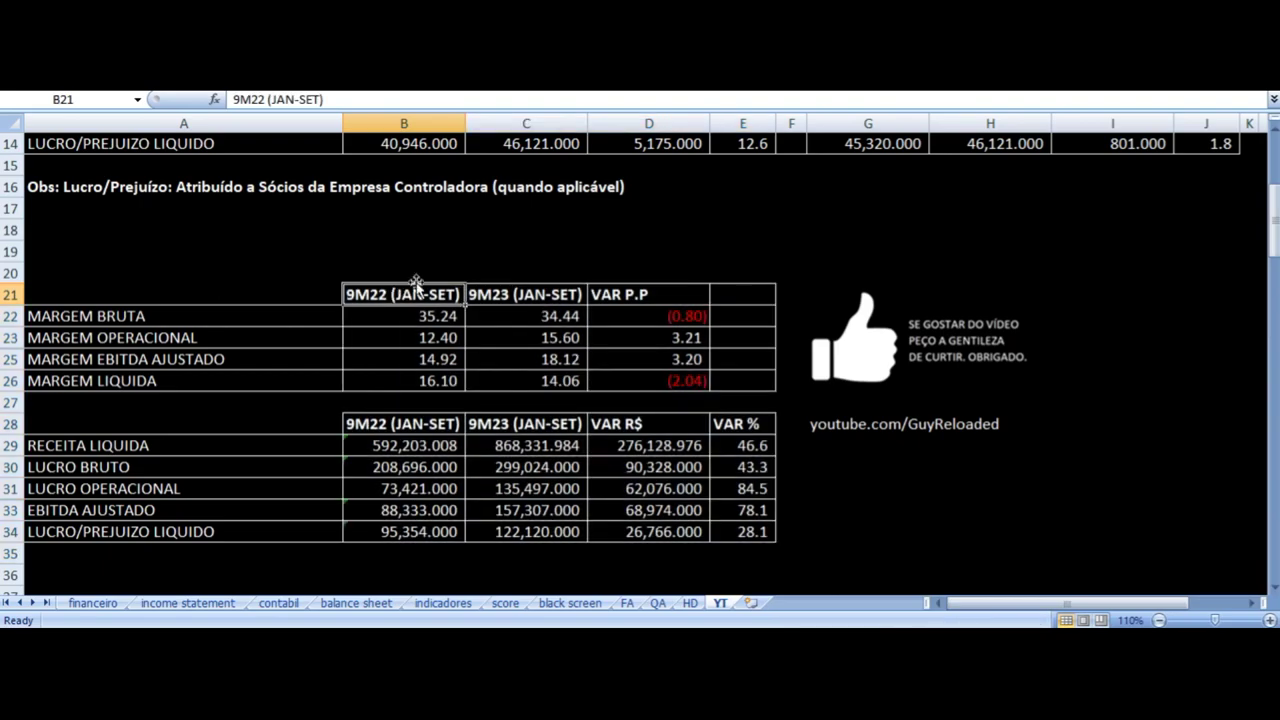
{"action": "scroll", "coordinate": [428, 293], "scroll_direction": "down", "scroll_amount": 6}
{"action": "scroll", "coordinate": [428, 293], "scroll_direction": "down", "scroll_amount": 20}
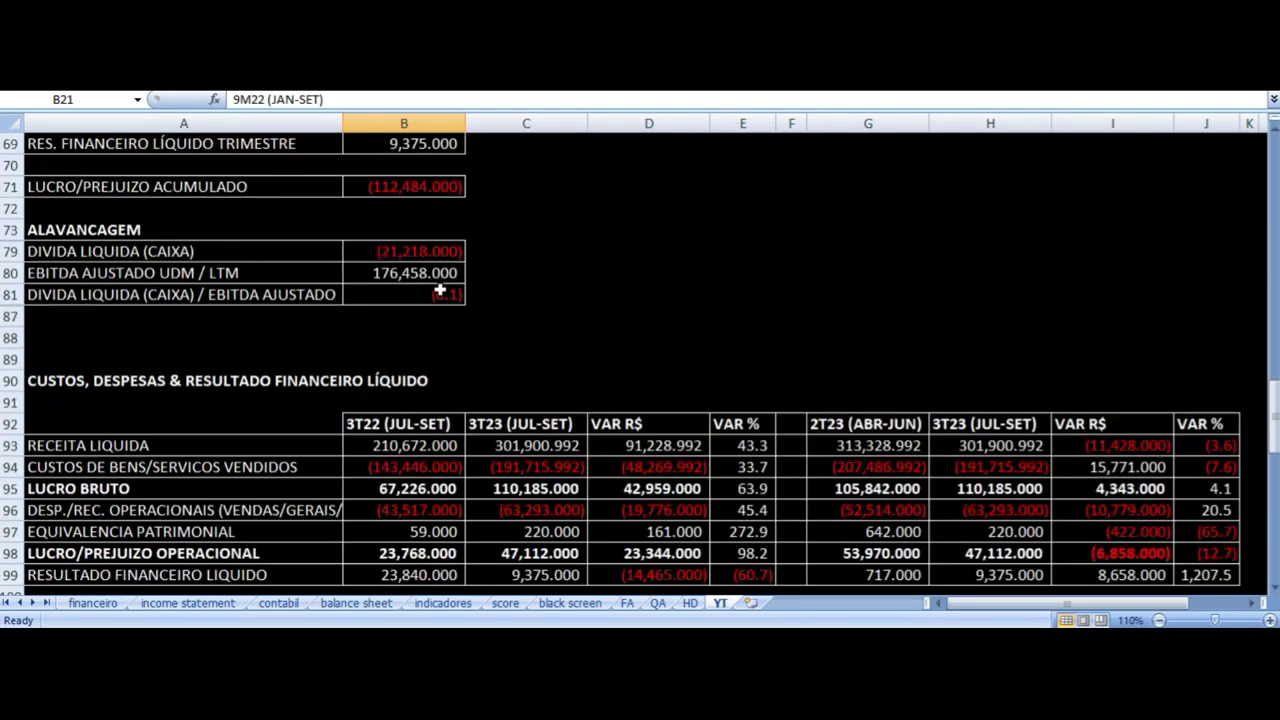
{"action": "scroll", "coordinate": [440, 290], "scroll_direction": "up", "scroll_amount": 20}
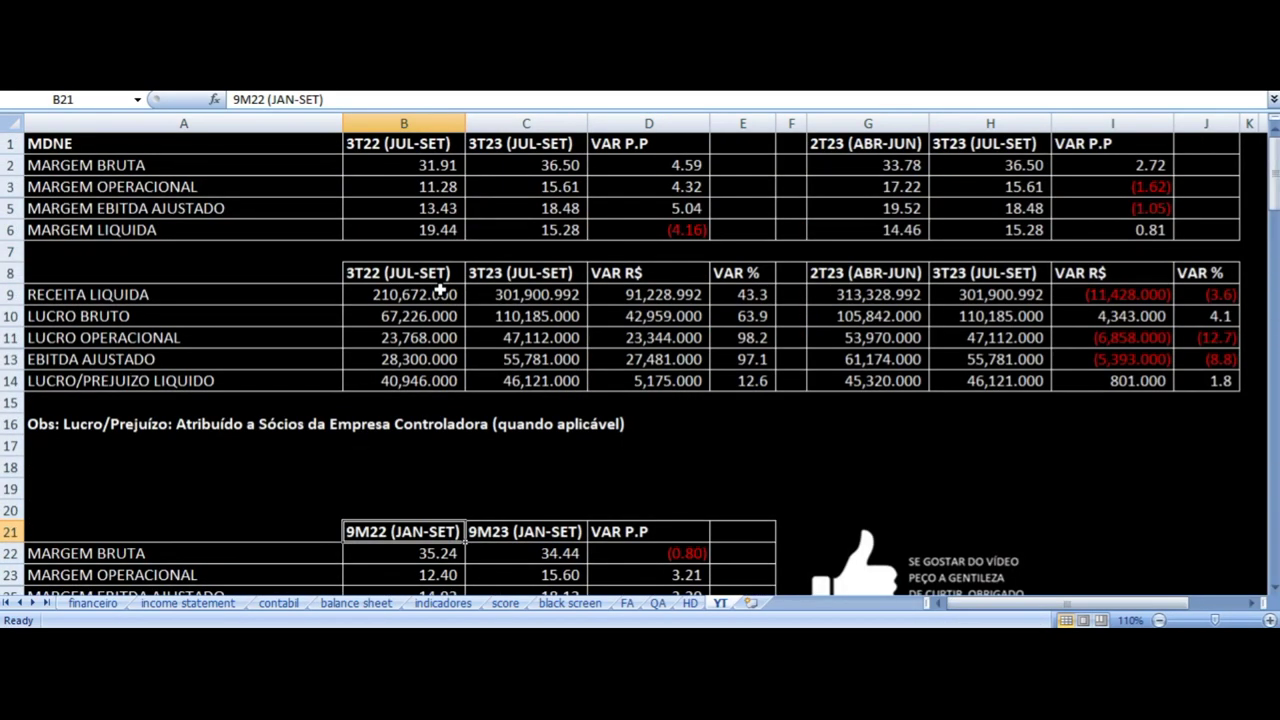
Examine the percentage-point changes in gross, operating, adjusted EBITDA and net margins between 3T22 and 3T23.
{"action": "left_click", "coordinate": [697, 165]}
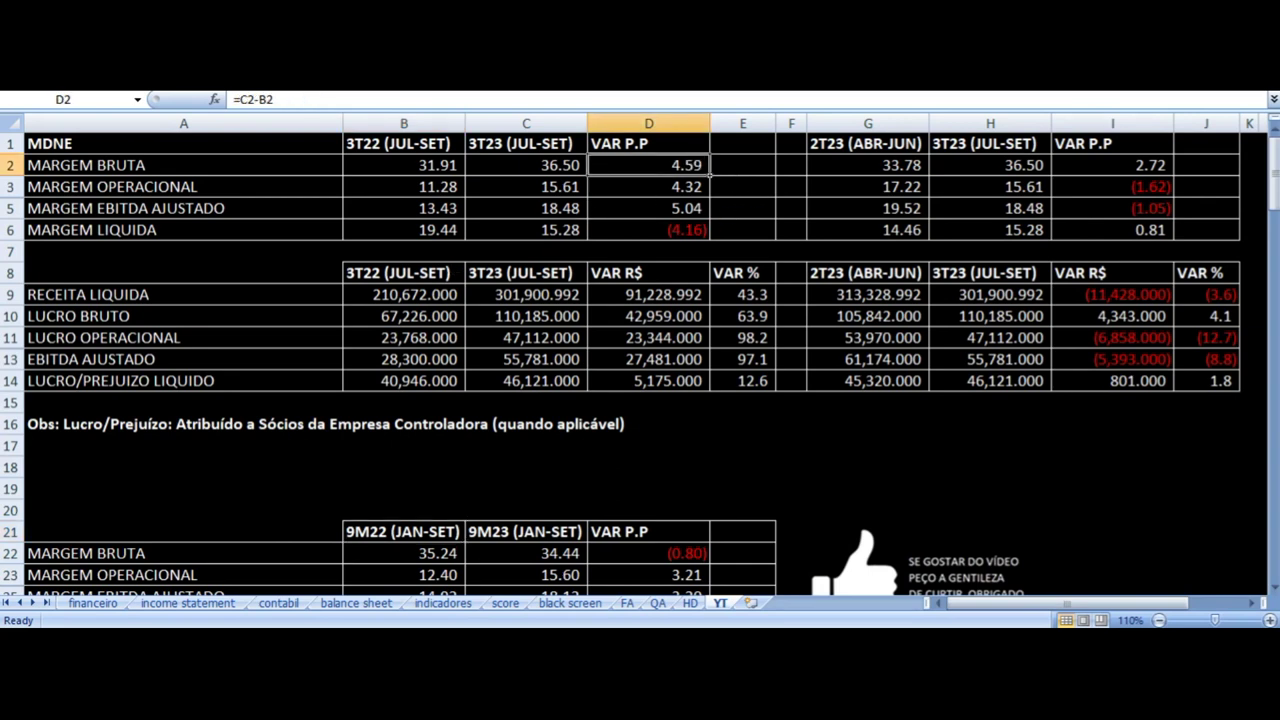
{"action": "left_click", "coordinate": [649, 187]}
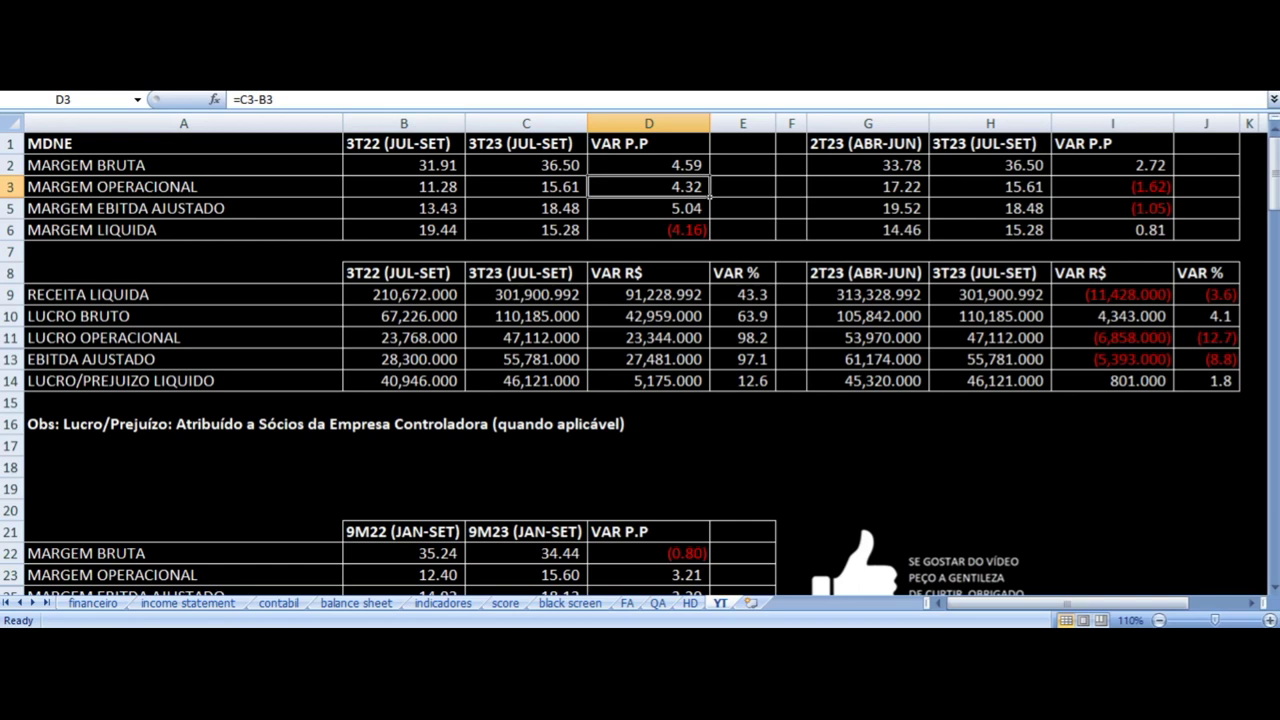
{"action": "left_click", "coordinate": [649, 208]}
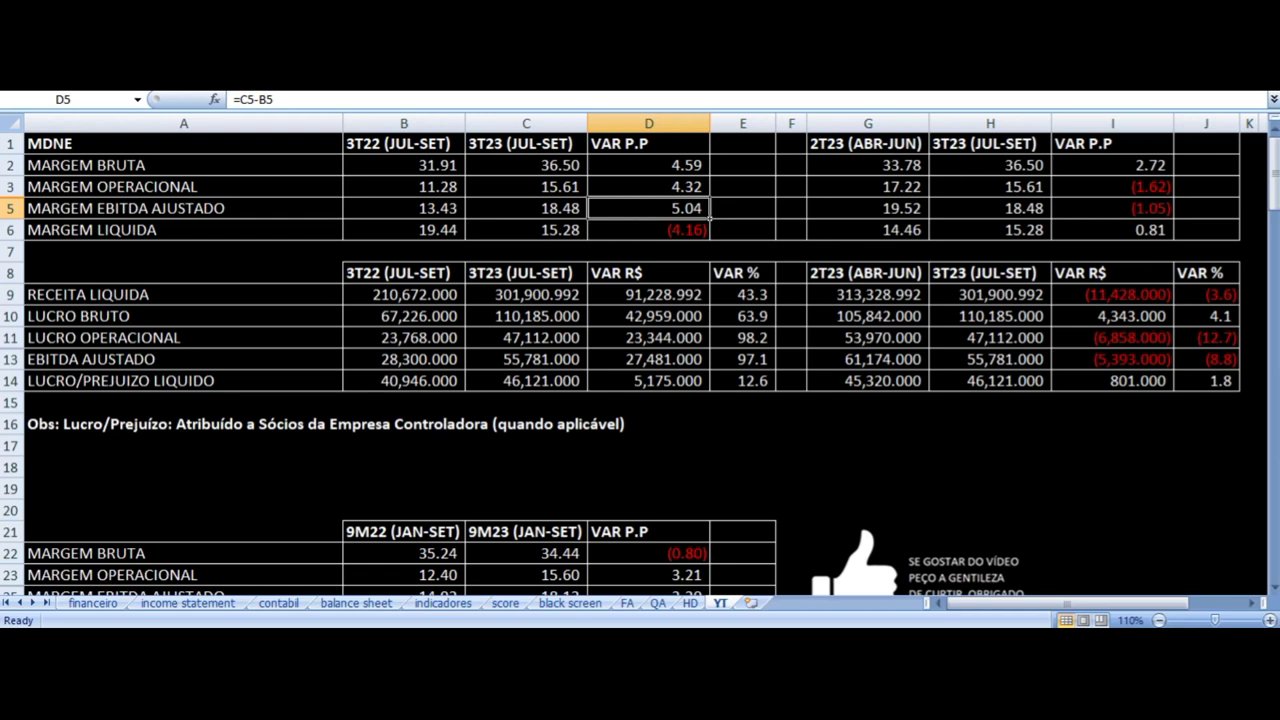
{"action": "left_click", "coordinate": [649, 230]}
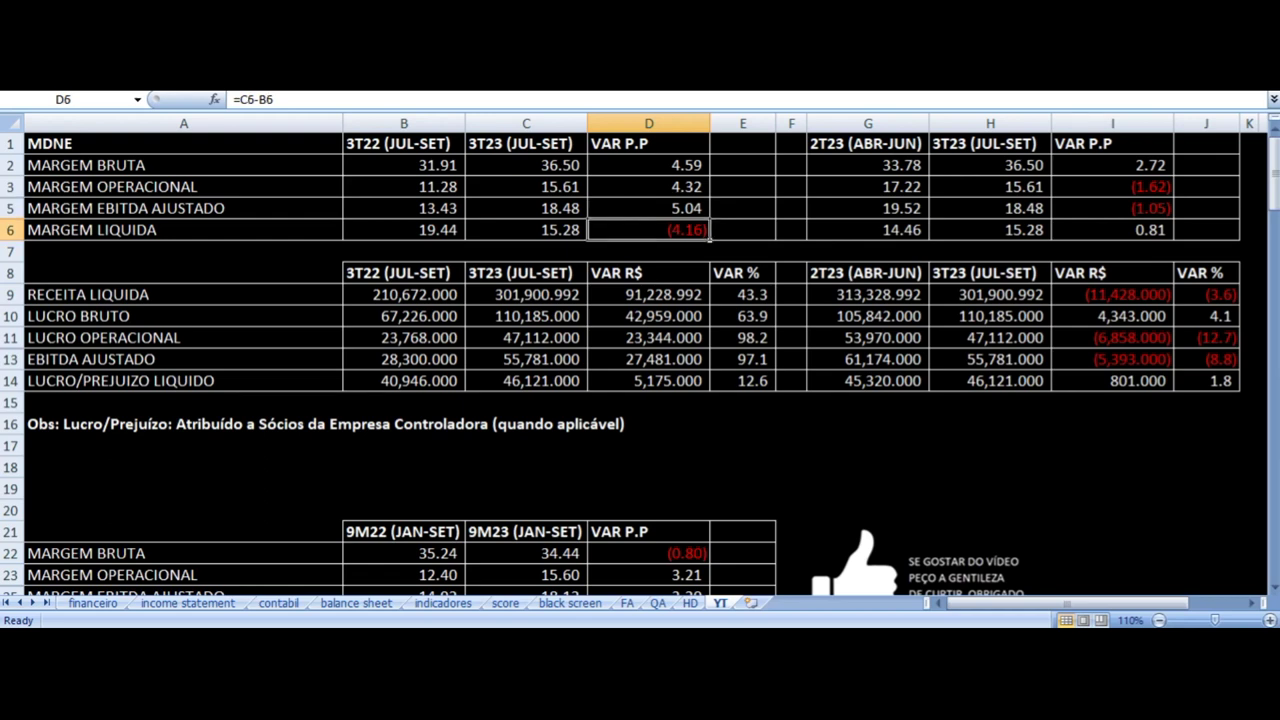
Examine the net revenue row for 3T22 and 3T23, including its change in R$ and percent.
{"action": "key", "text": "Down"}
{"action": "key", "text": "Down"}
{"action": "key", "text": "Down"}
{"action": "key", "text": "Right"}
{"action": "key", "text": "Left"}
{"action": "key", "text": "Left"}
{"action": "key", "text": "Left"}
{"action": "key", "text": "Left"}
{"action": "key", "text": "Right"}
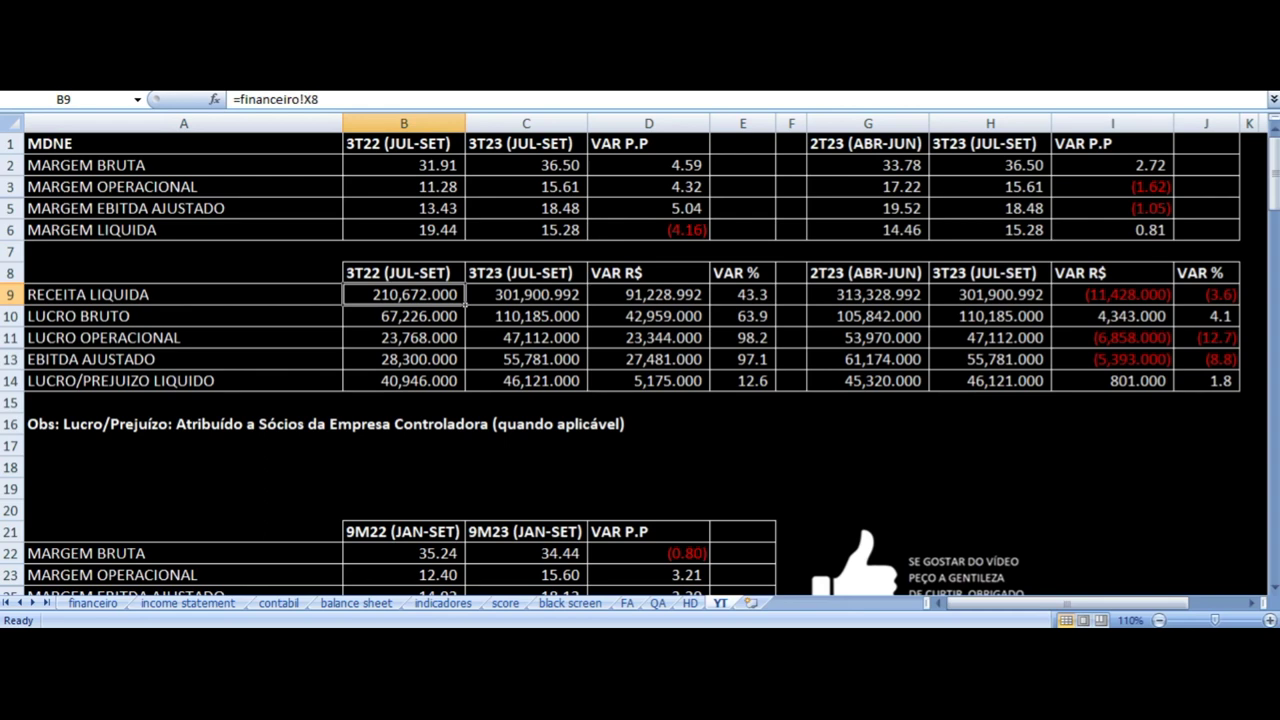
{"action": "key", "text": "Right"}
{"action": "key", "text": "Right"}
{"action": "key", "text": "Right"}
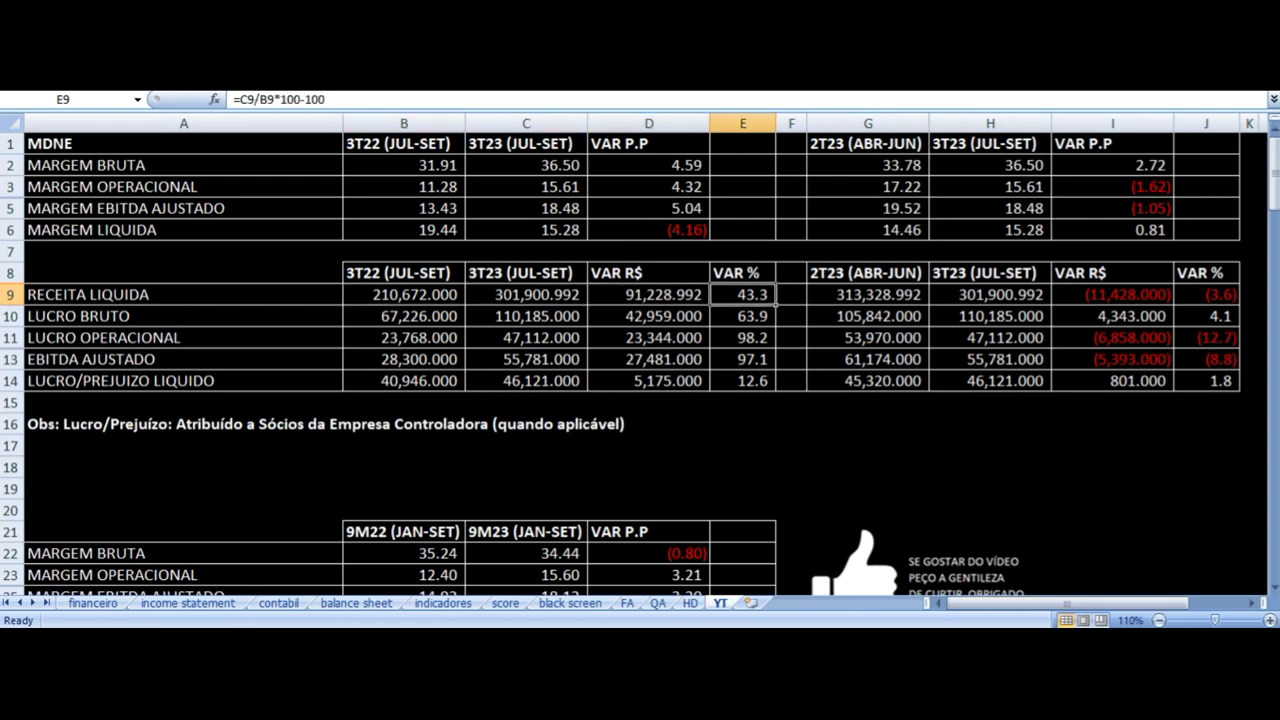
{"action": "key", "text": "Left"}
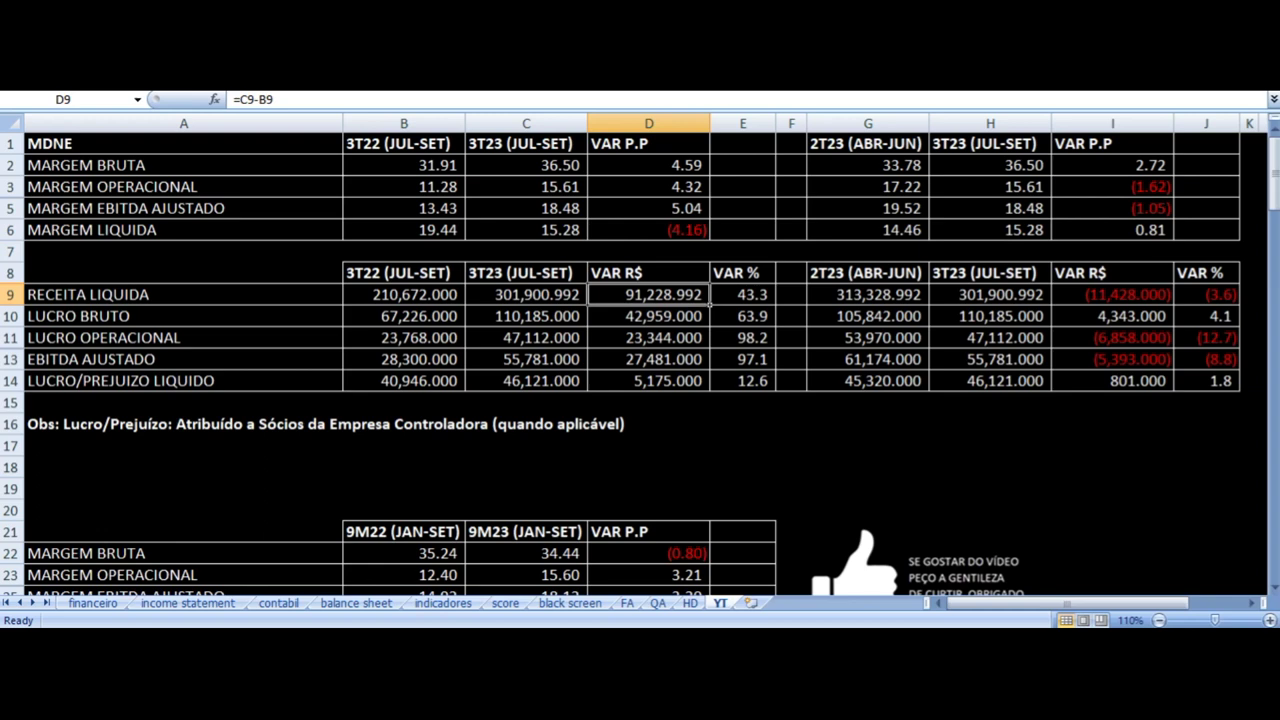
Examine the 3T22 to 3T23 changes in gross profit, operating profit, adjusted EBITDA and net profit.
{"action": "key", "text": "Down"}
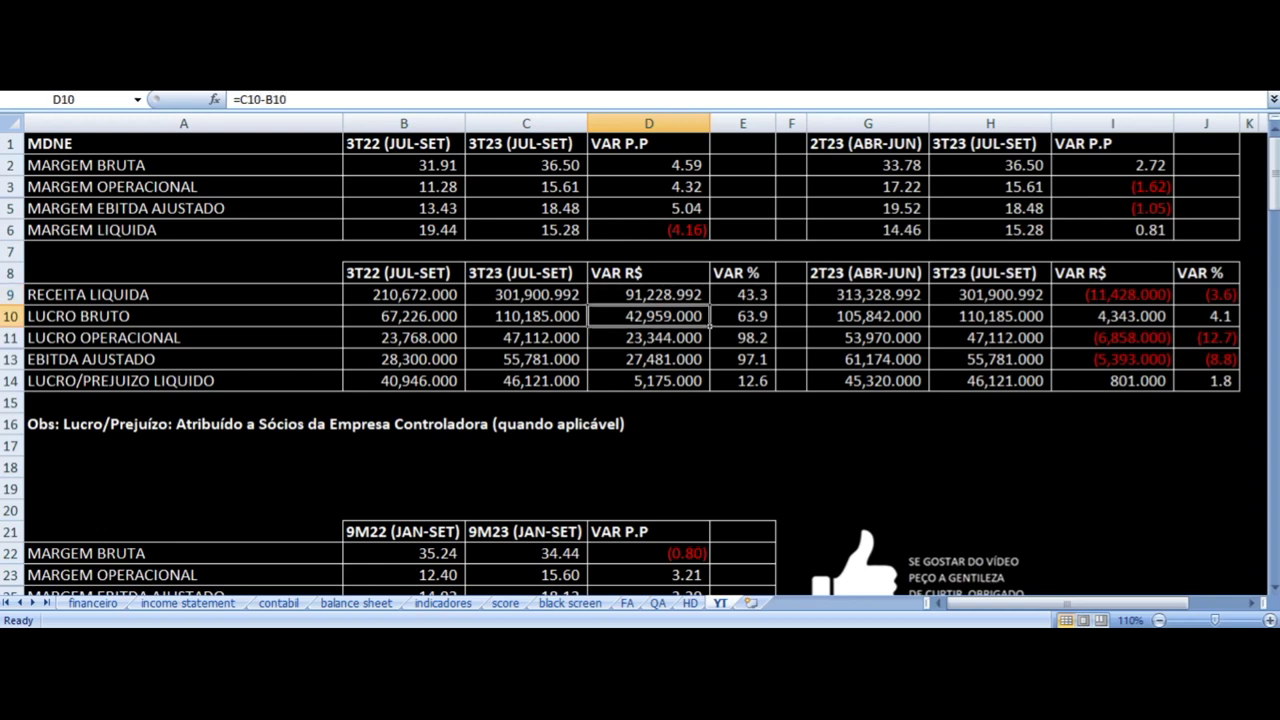
{"action": "key", "text": "Right"}
{"action": "key", "text": "Down"}
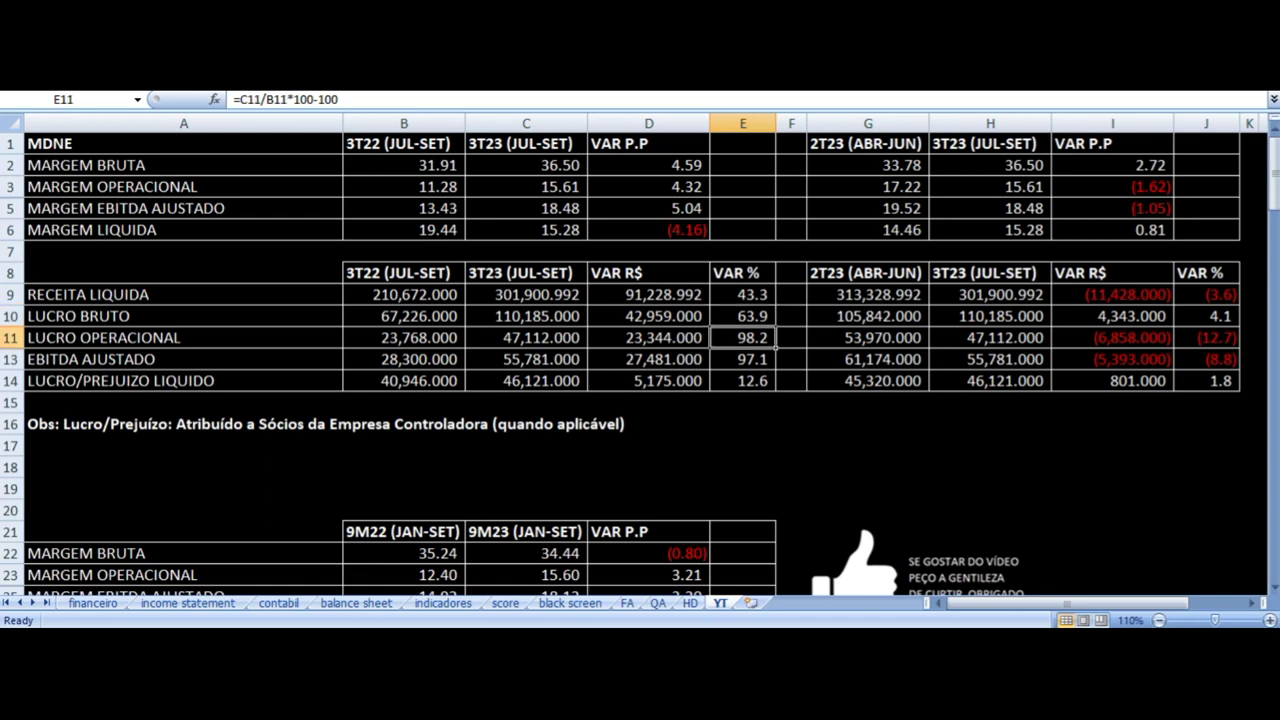
{"action": "left_click", "coordinate": [742, 359]}
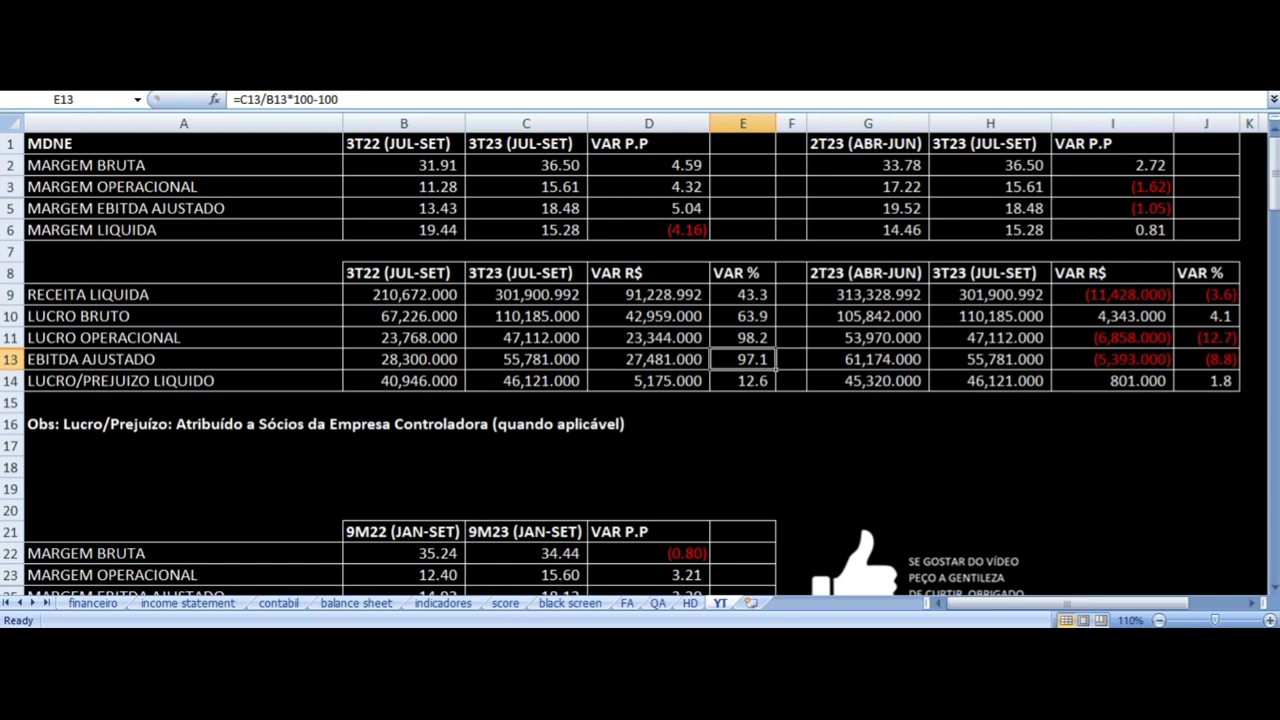
{"action": "left_click", "coordinate": [742, 381]}
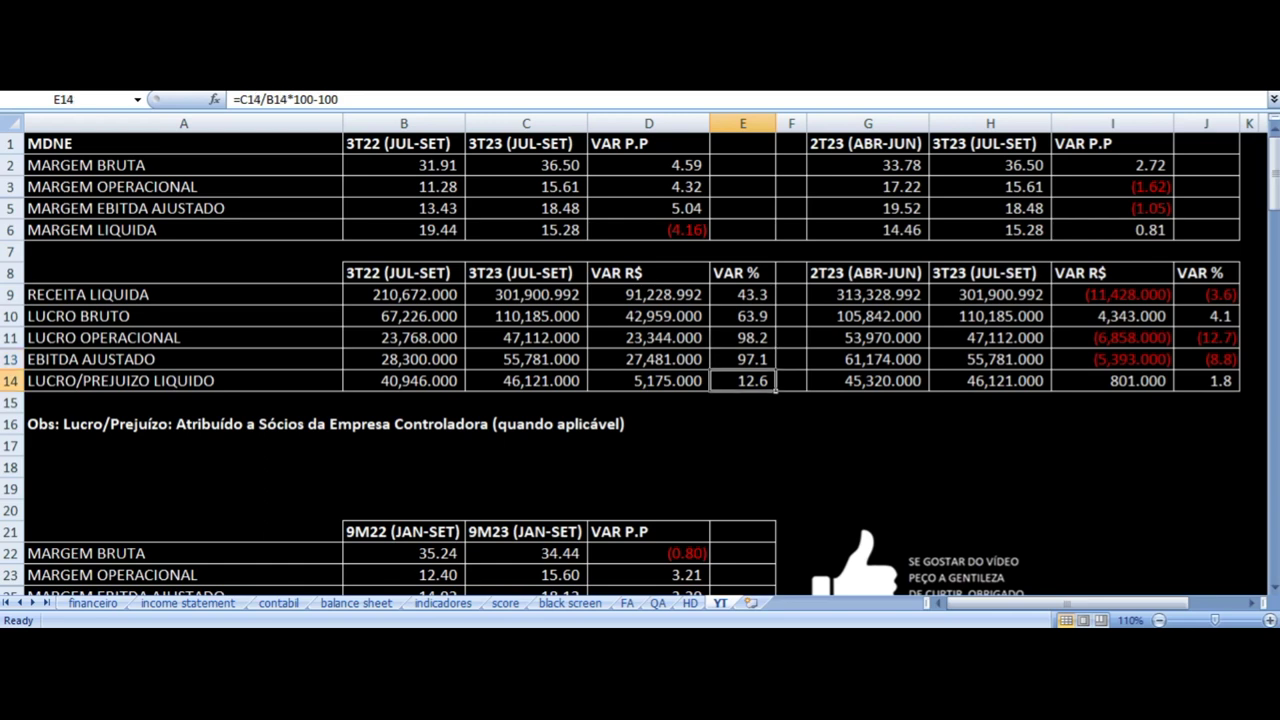
{"action": "key", "text": "Left"}
{"action": "key", "text": "Left"}
{"action": "key", "text": "Left"}
{"action": "key", "text": "Left"}
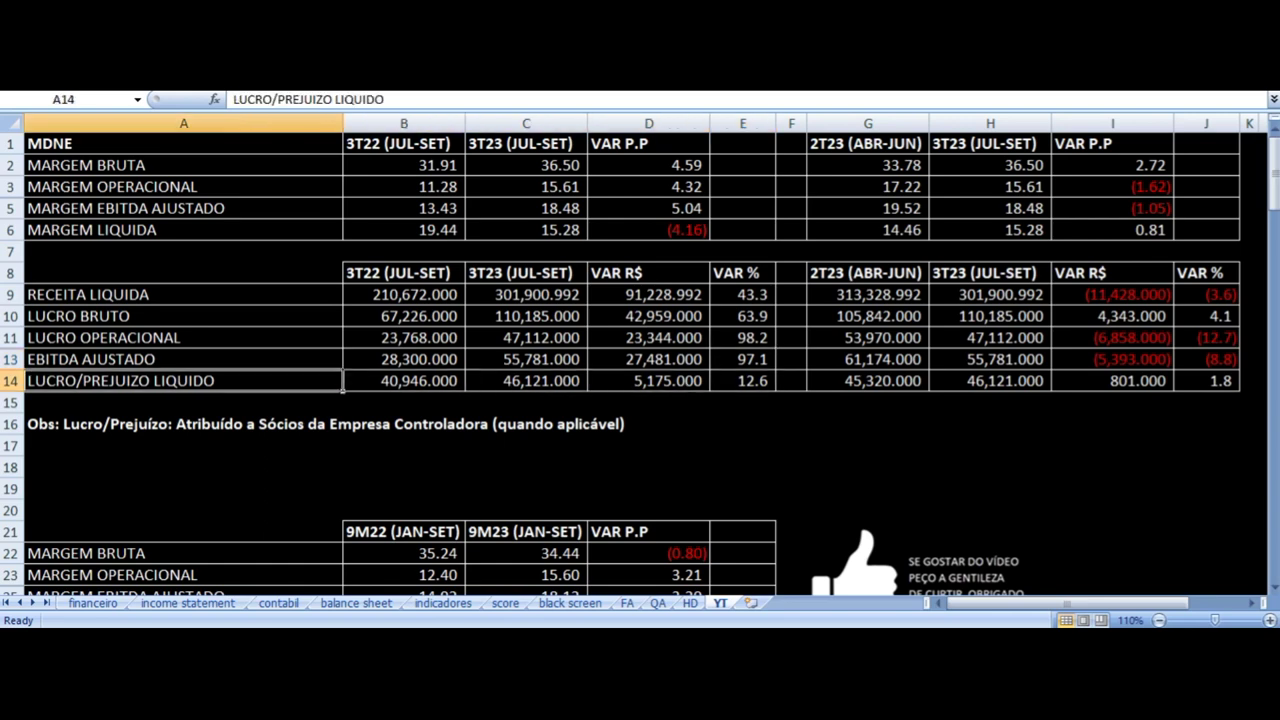
{"action": "left_click", "coordinate": [403, 381]}
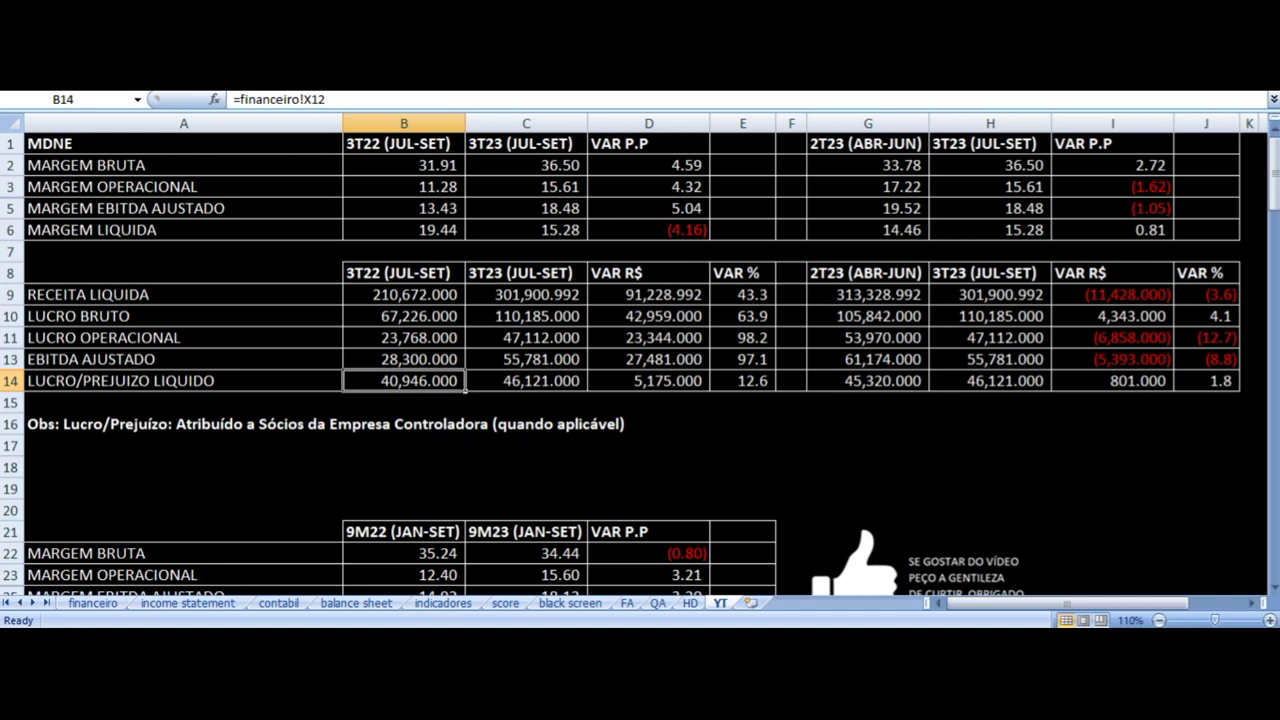
{"action": "left_click", "coordinate": [526, 381]}
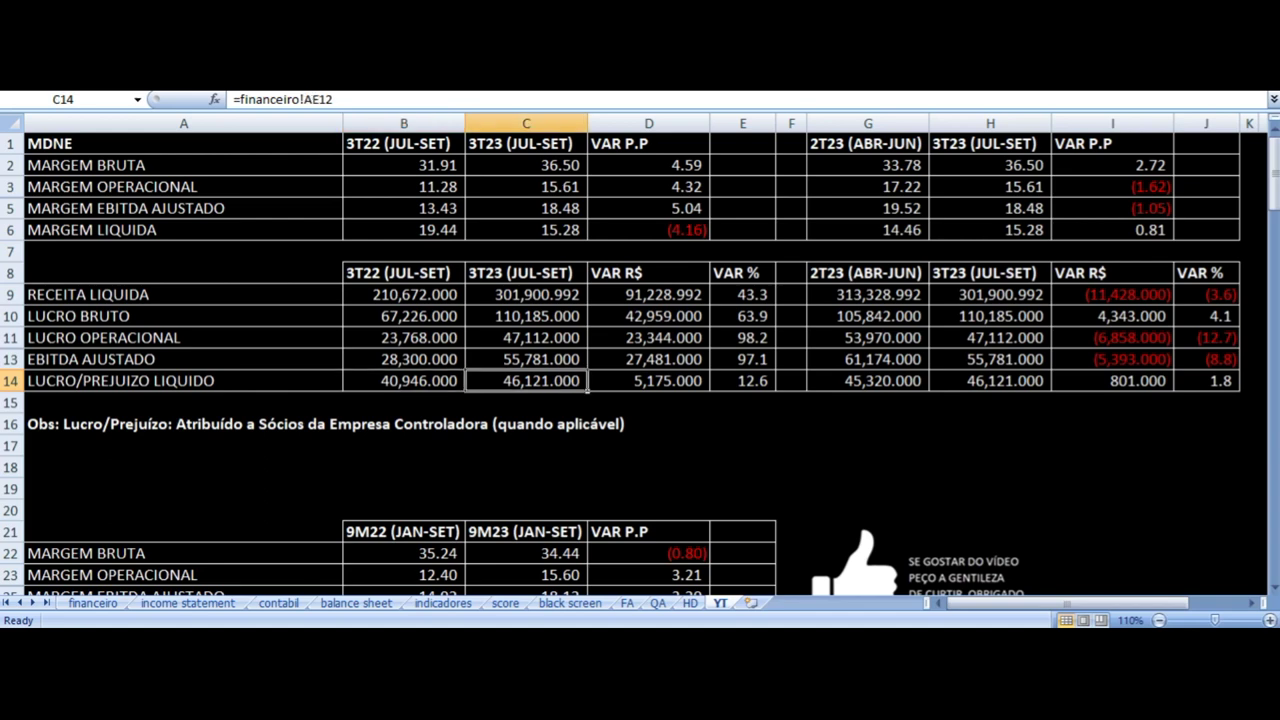
{"action": "key", "text": "Right"}
{"action": "key", "text": "Up"}
{"action": "key", "text": "Up"}
{"action": "key", "text": "Up"}
{"action": "key", "text": "Up"}
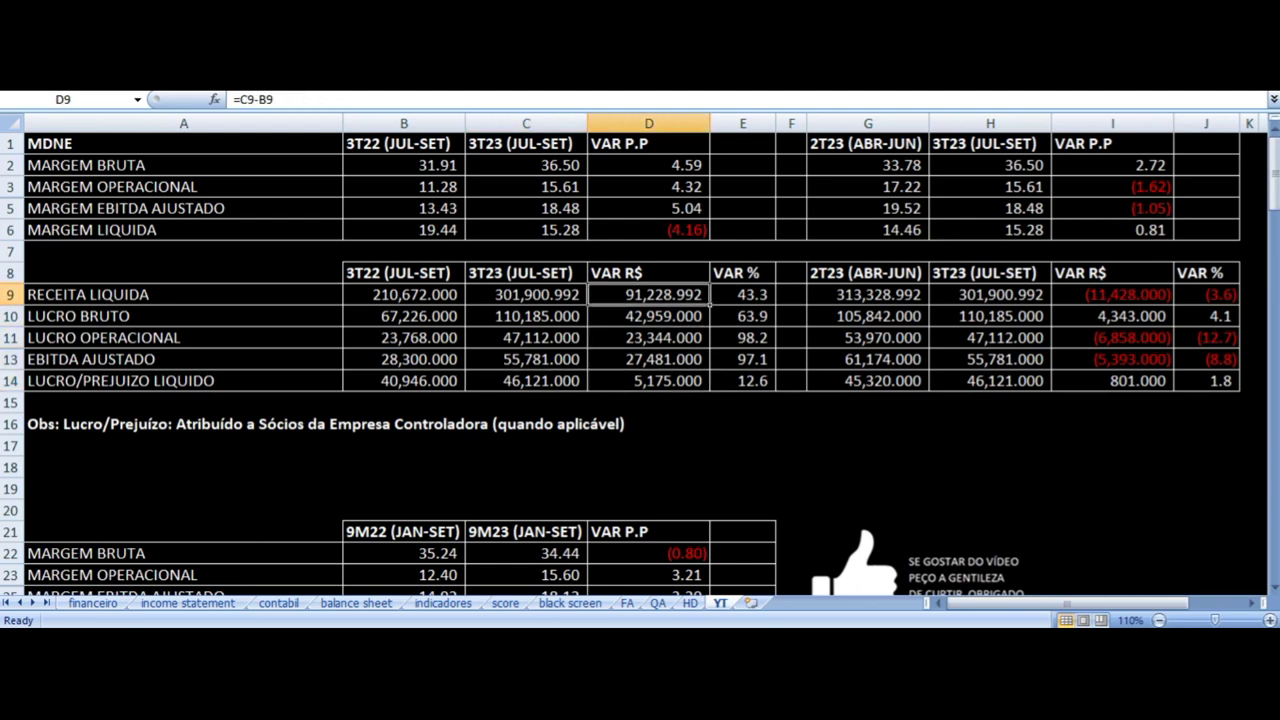
{"action": "key", "text": "Left"}
{"action": "key", "text": "Left"}
{"action": "key", "text": "Left"}
{"action": "key", "text": "Right"}
{"action": "key", "text": "Right"}
{"action": "key", "text": "Right"}
{"action": "key", "text": "Right"}
{"action": "key", "text": "Right"}
{"action": "key", "text": "Right"}
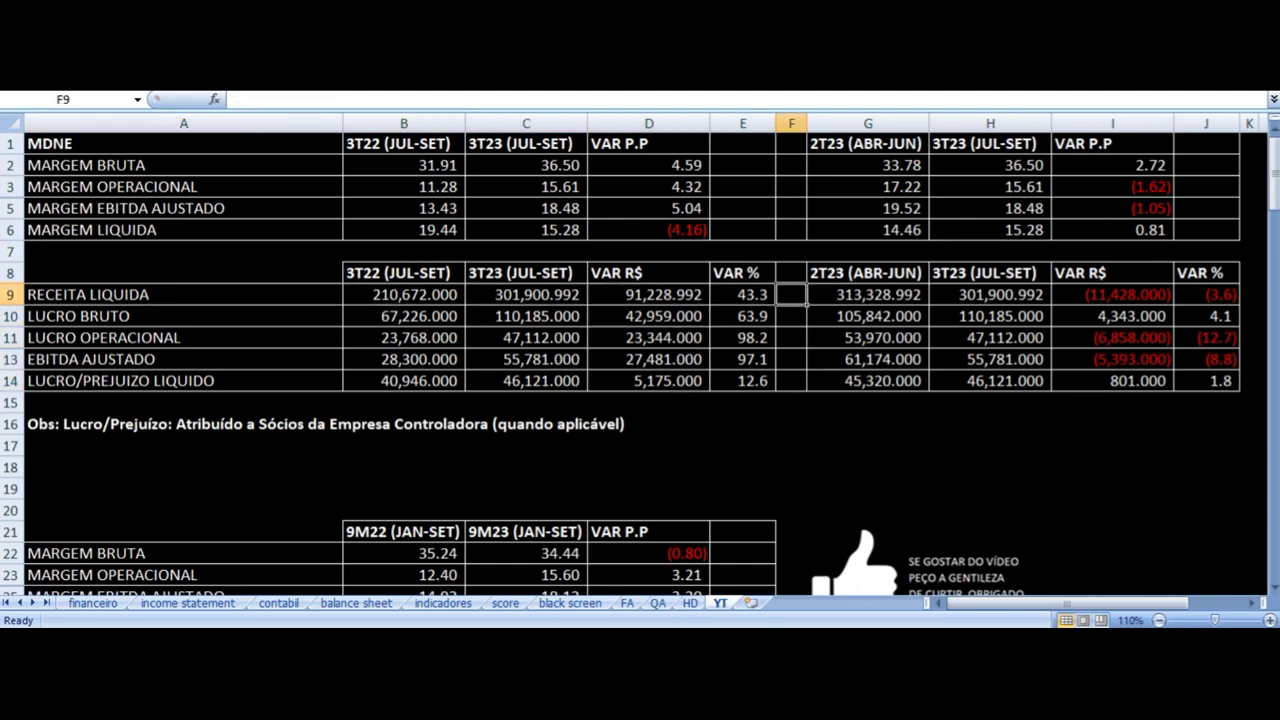
Examine the percentage-point changes in gross and operating margins between 2T23 and 3T23.
{"action": "key", "text": "Up"}
{"action": "key", "text": "Up"}
{"action": "key", "text": "Up"}
{"action": "key", "text": "Up"}
{"action": "key", "text": "Up"}
{"action": "key", "text": "Up"}
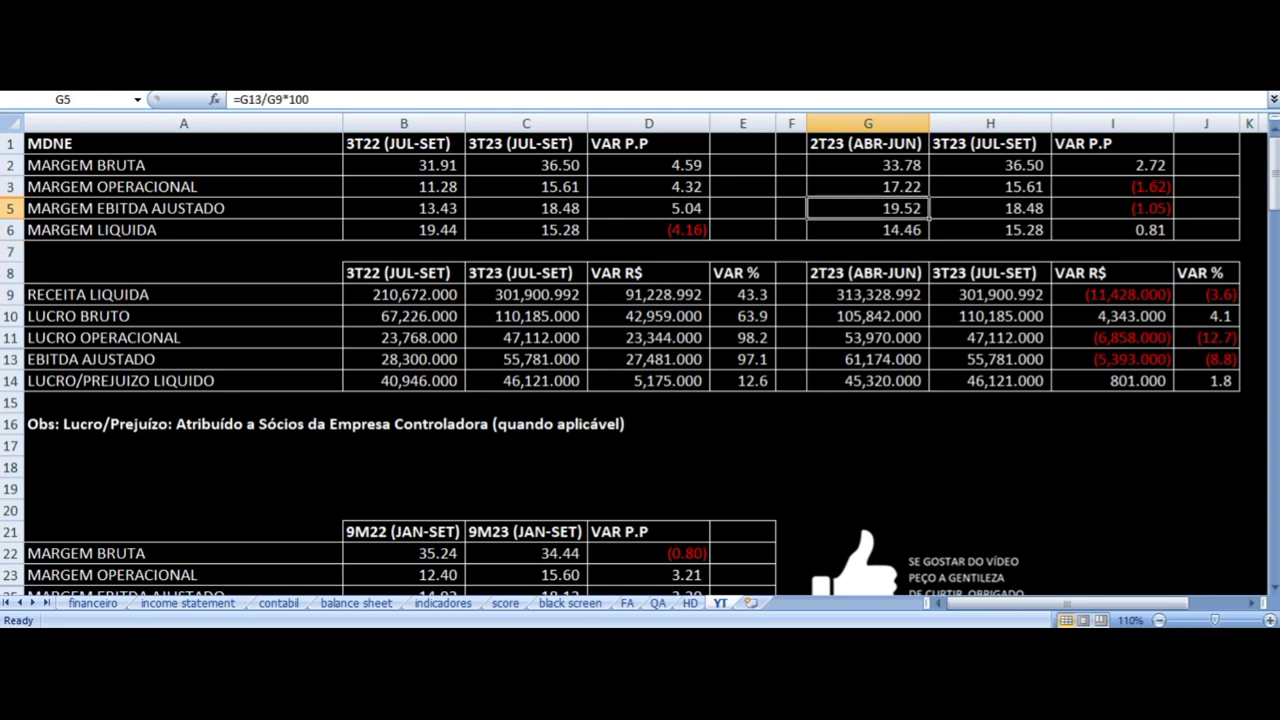
{"action": "key", "text": "Right"}
{"action": "key", "text": "Right"}
{"action": "key", "text": "Up"}
{"action": "key", "text": "Down"}
{"action": "key", "text": "Down"}
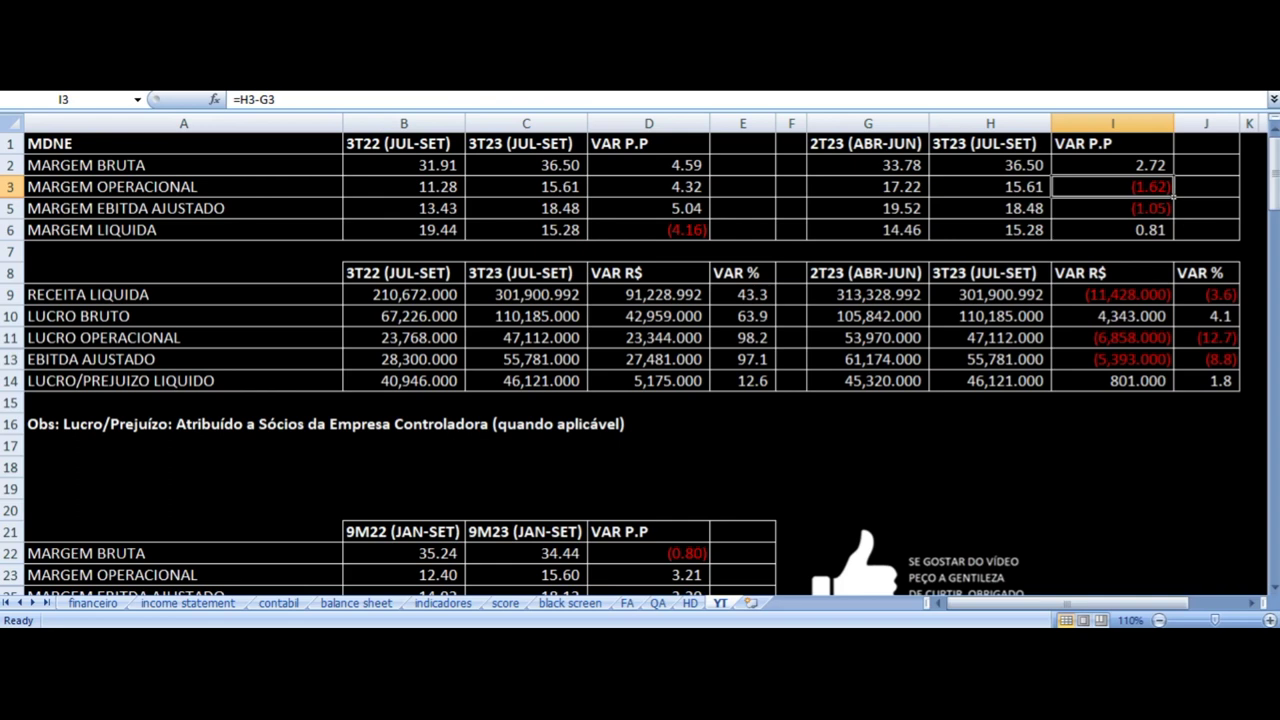
Examine the 2T23 to 3T23 changes in adjusted EBITDA margin and net margin, including the net margin of each quarter.
{"action": "key", "text": "Up"}
{"action": "key", "text": "Up"}
{"action": "key", "text": "Down"}
{"action": "key", "text": "Down"}
{"action": "key", "text": "Down"}
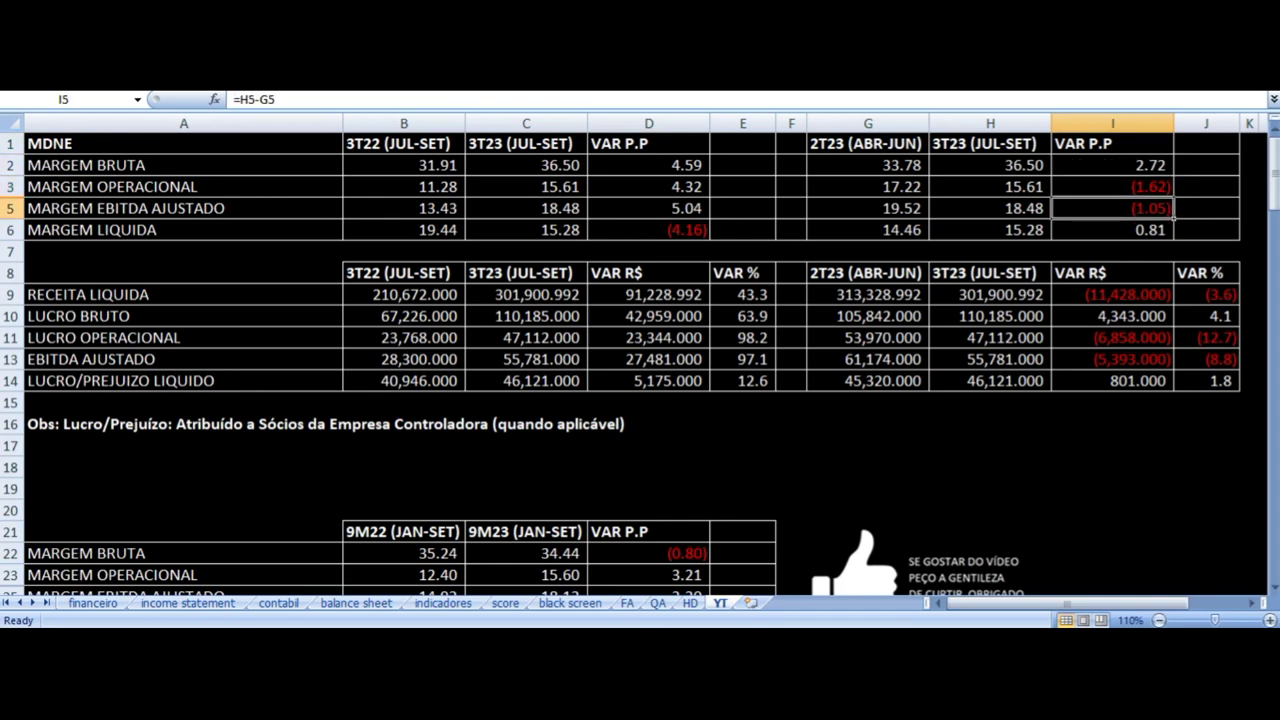
{"action": "key", "text": "Down"}
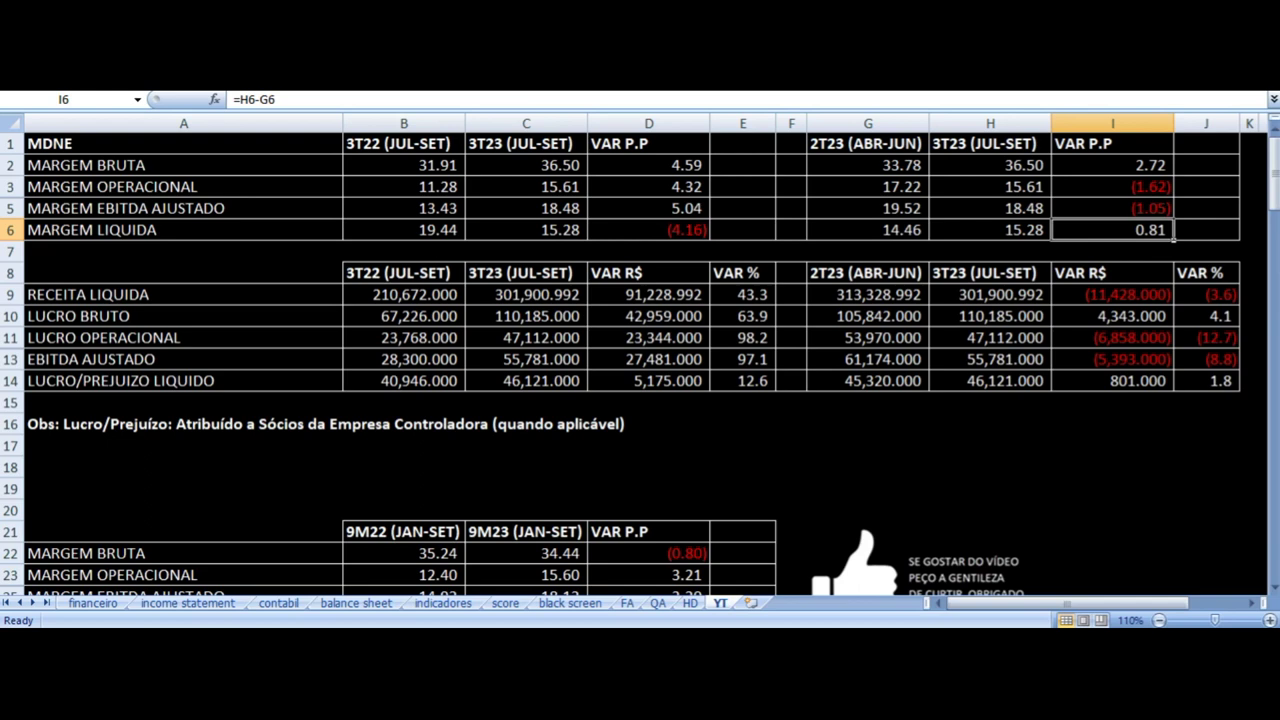
{"action": "key", "text": "Left"}
{"action": "key", "text": "Left"}
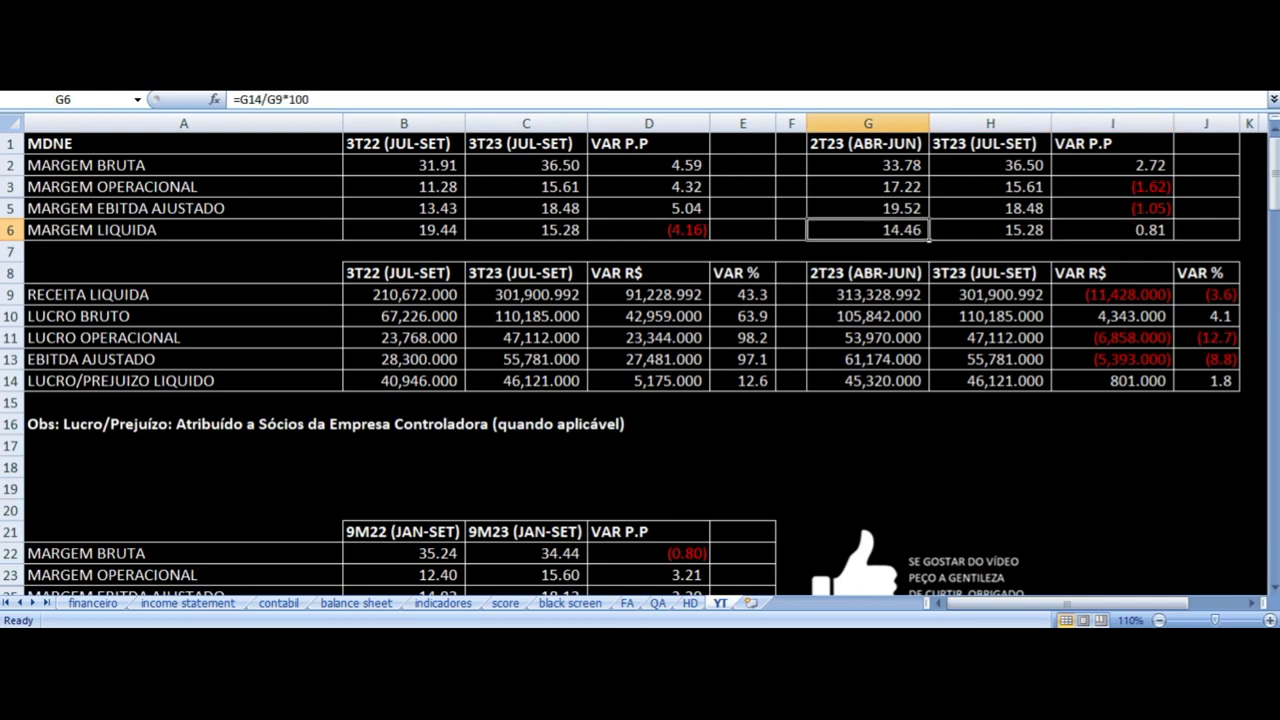
{"action": "key", "text": "Right"}
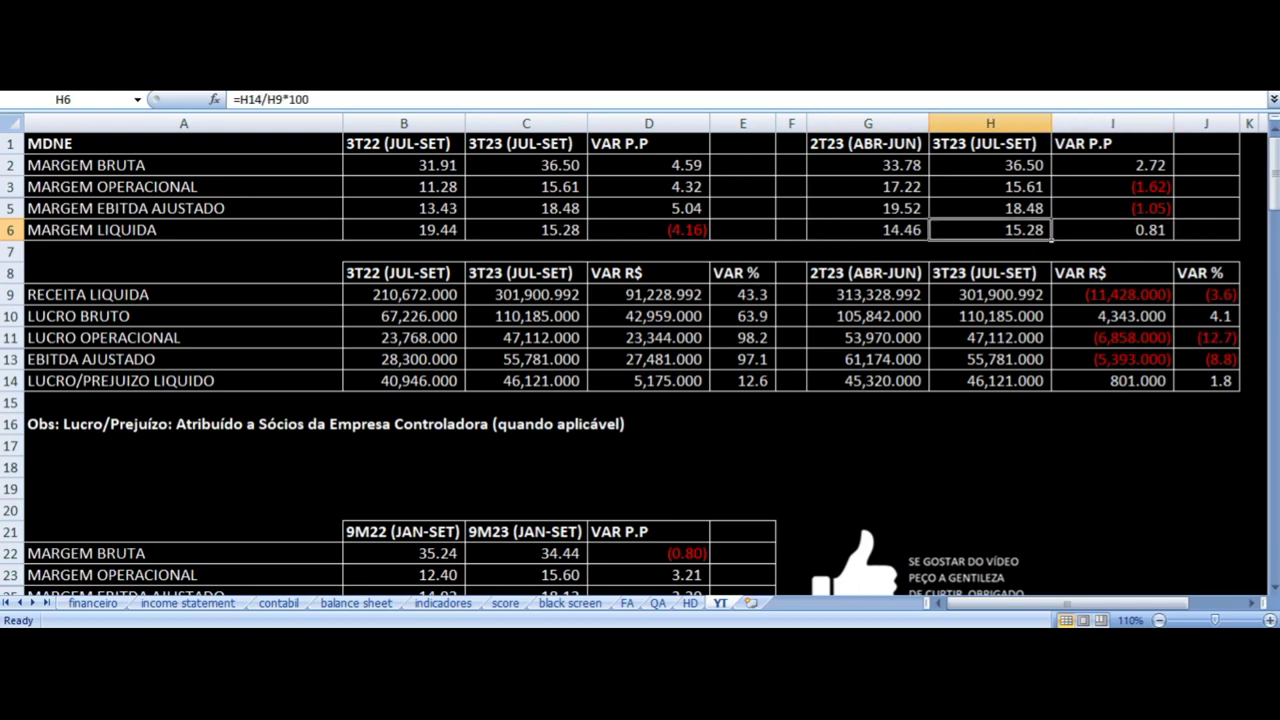
Examine the net revenue of 2T23 and 3T23 and its change in R$.
{"action": "key", "text": "Down"}
{"action": "key", "text": "Down"}
{"action": "key", "text": "Down"}
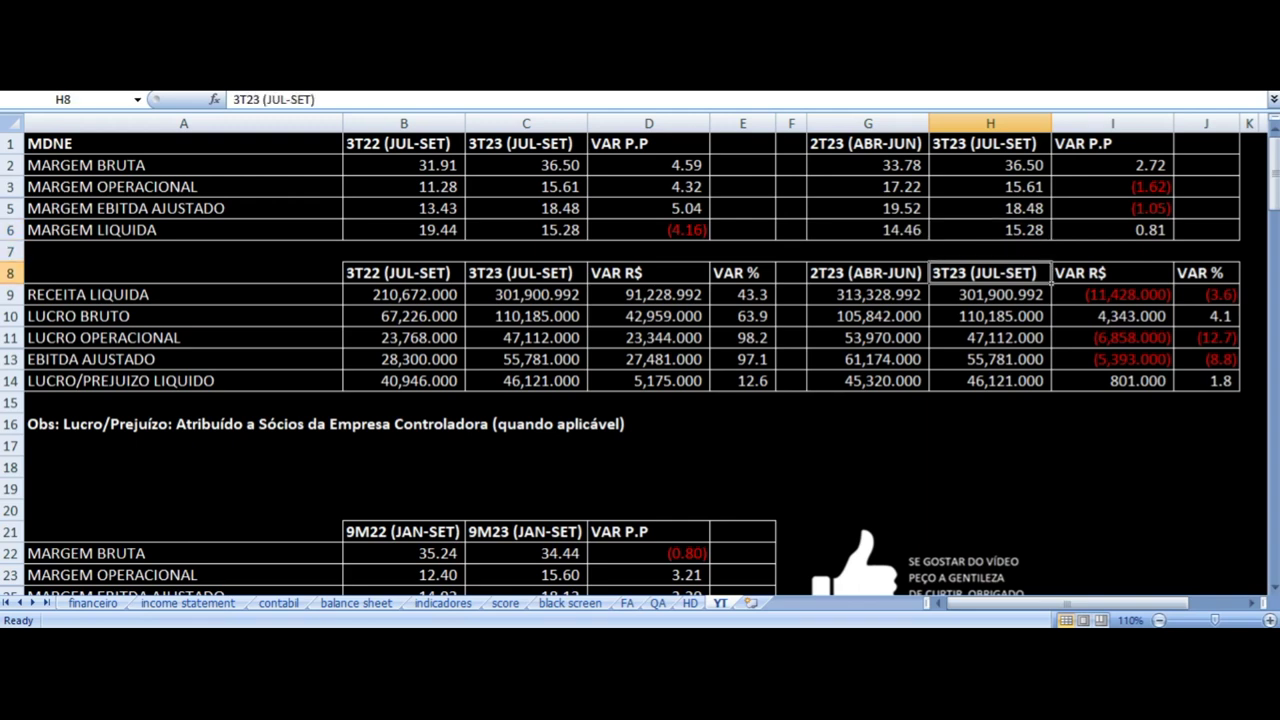
{"action": "key", "text": "Right"}
{"action": "key", "text": "Right"}
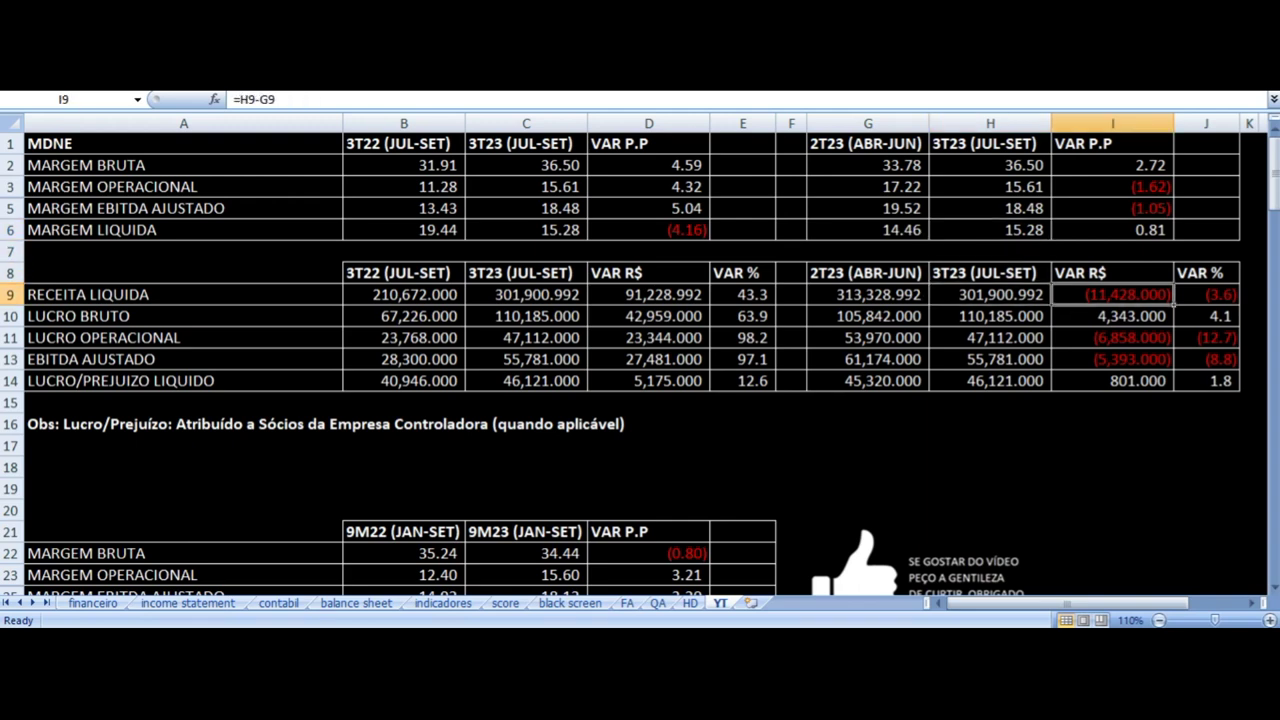
{"action": "key", "text": "Left"}
{"action": "key", "text": "Left"}
{"action": "key", "text": "Left"}
{"action": "key", "text": "Left"}
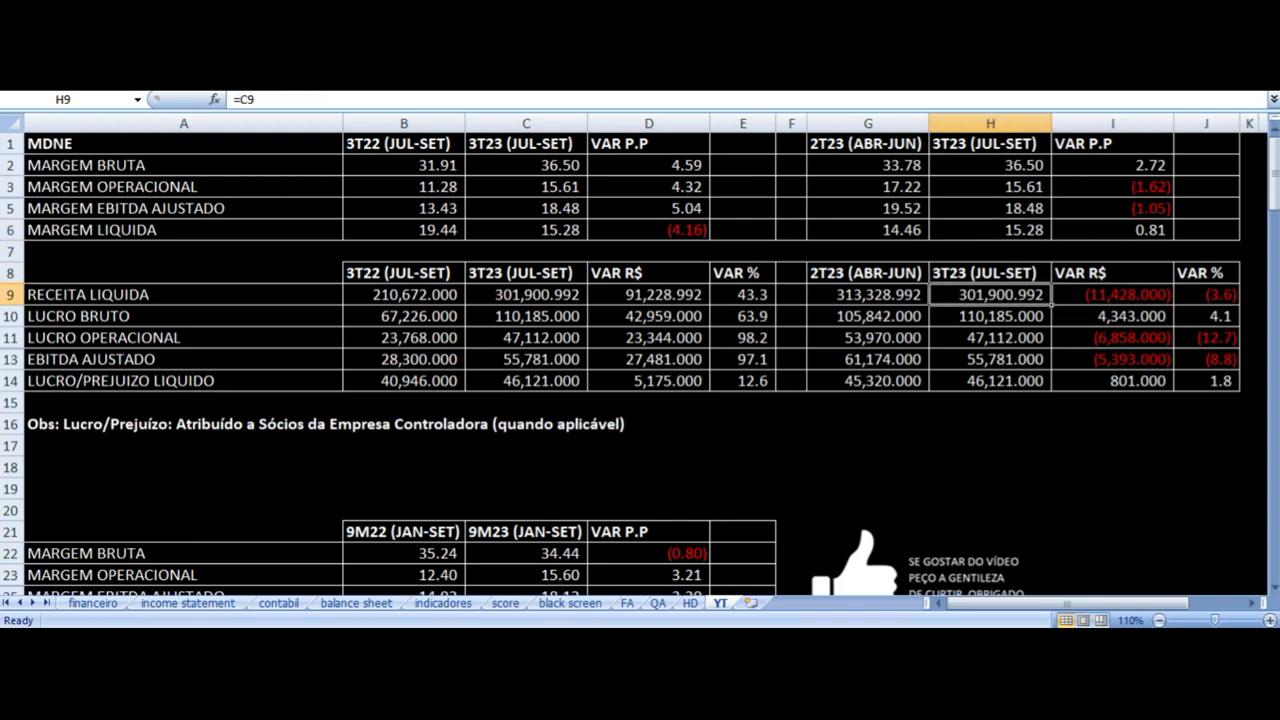
{"action": "key", "text": "Right"}
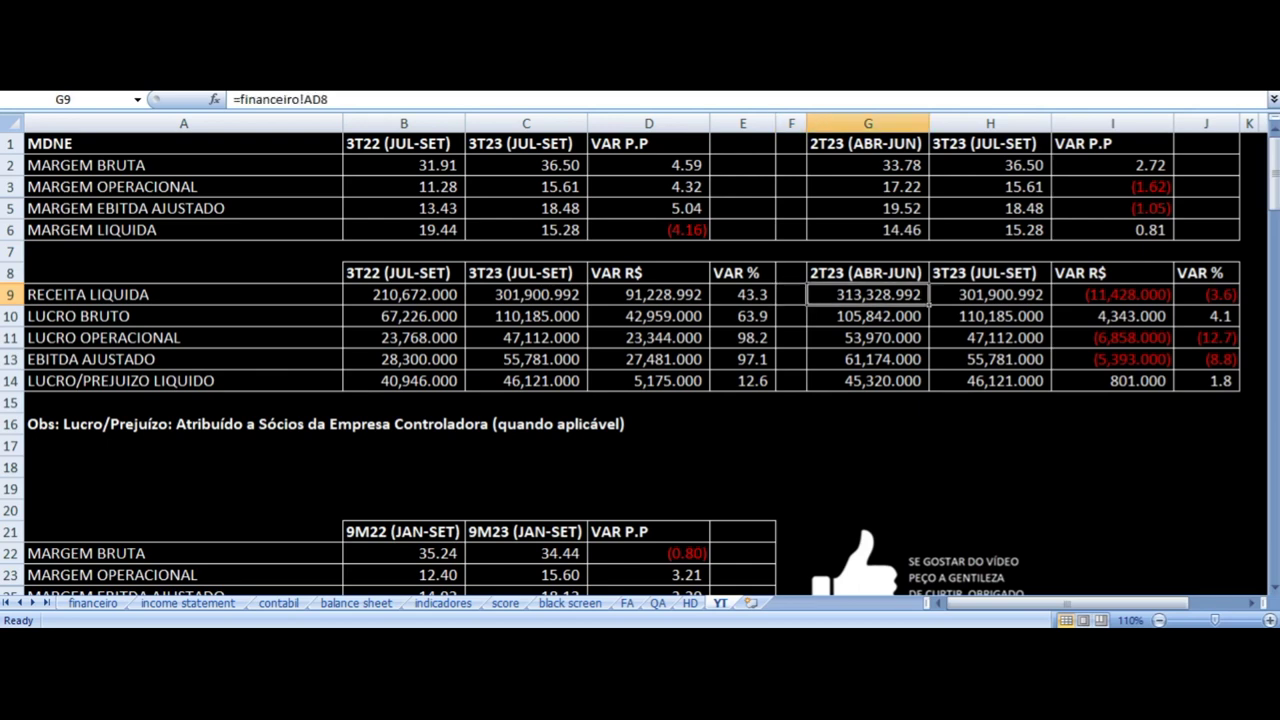
{"action": "key", "text": "Right"}
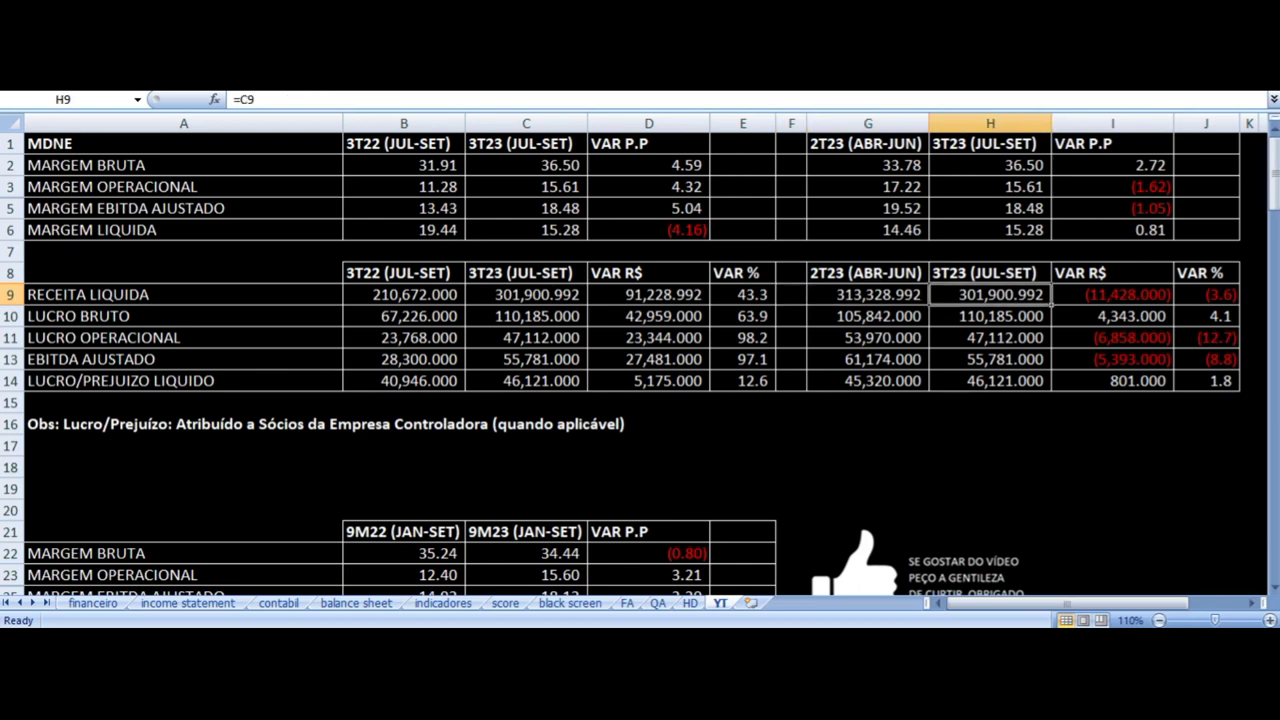
Examine the 2T23 to 3T23 change in net revenue in R$ and the percentage changes in gross profit, operating profit, adjusted EBITDA and net profit.
{"action": "key", "text": "Right"}
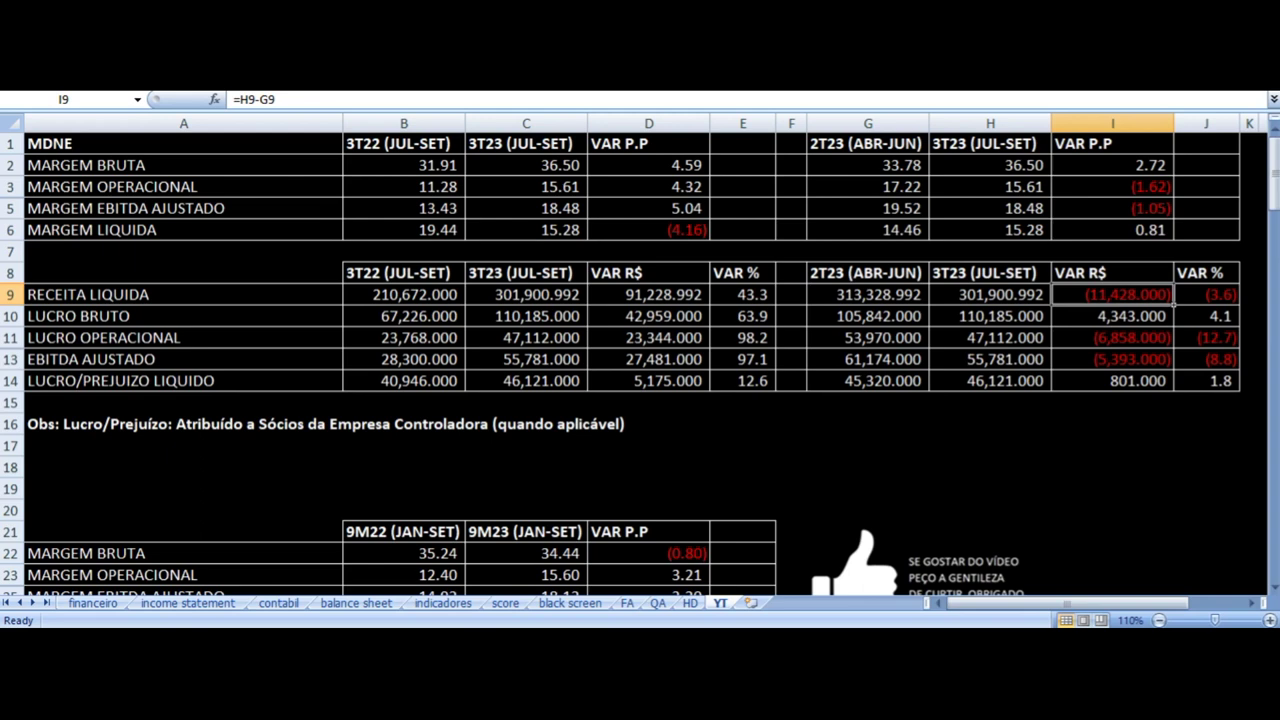
{"action": "key", "text": "Down"}
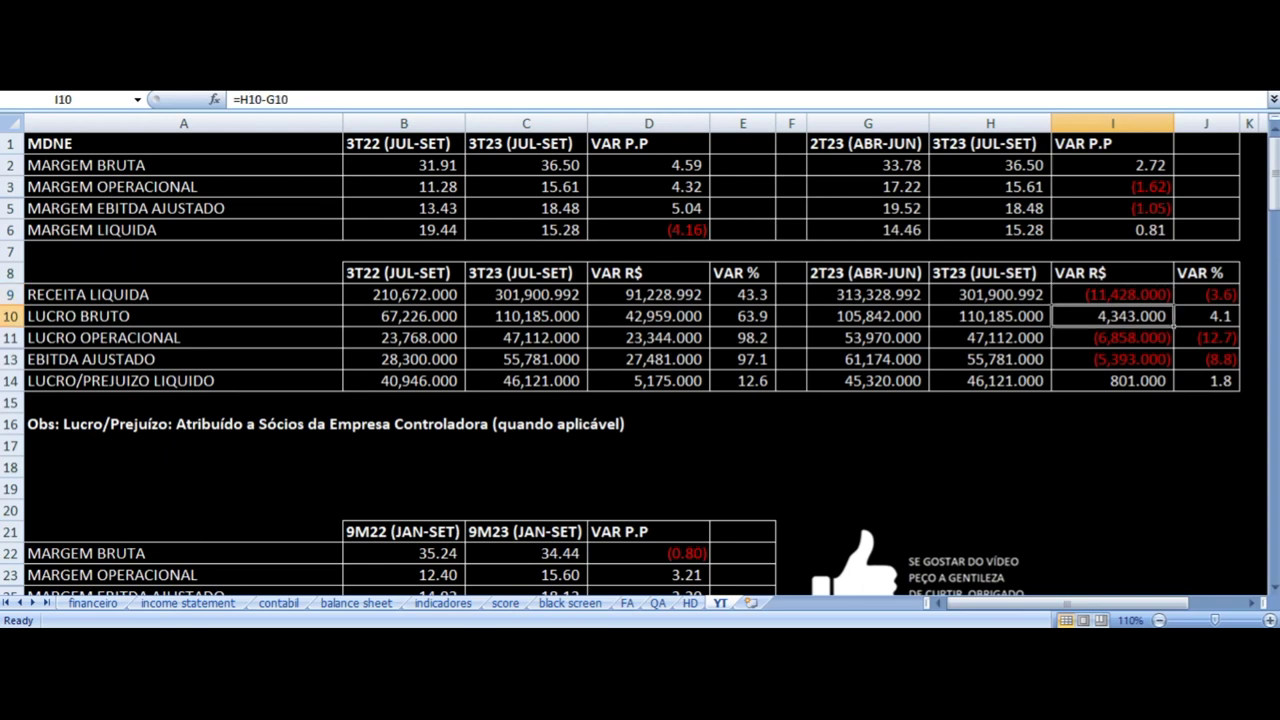
{"action": "key", "text": "Right"}
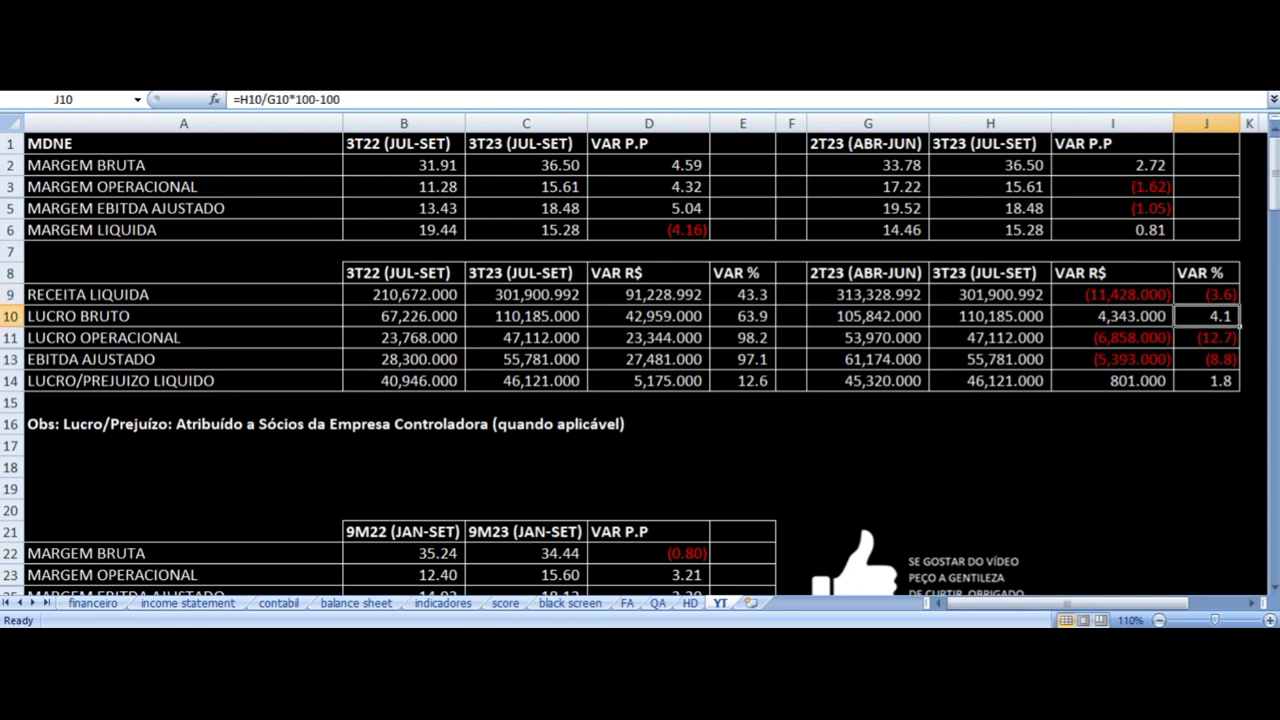
{"action": "key", "text": "Down"}
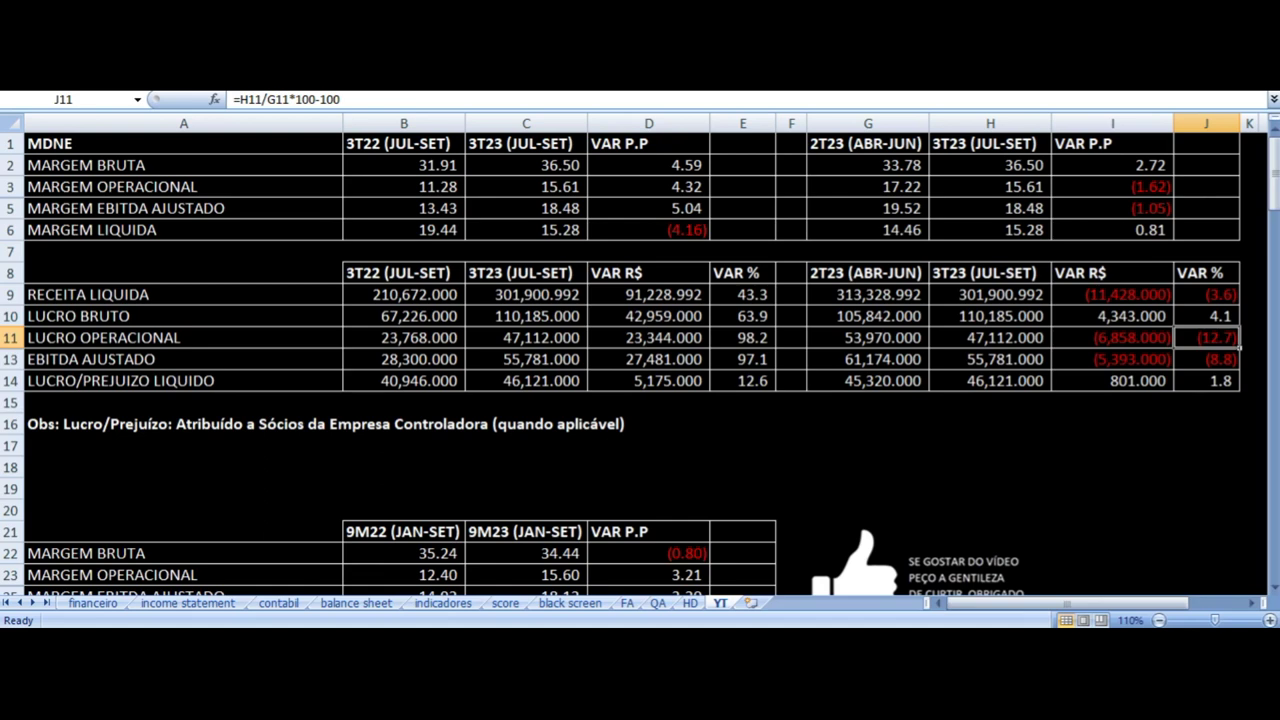
{"action": "key", "text": "Down"}
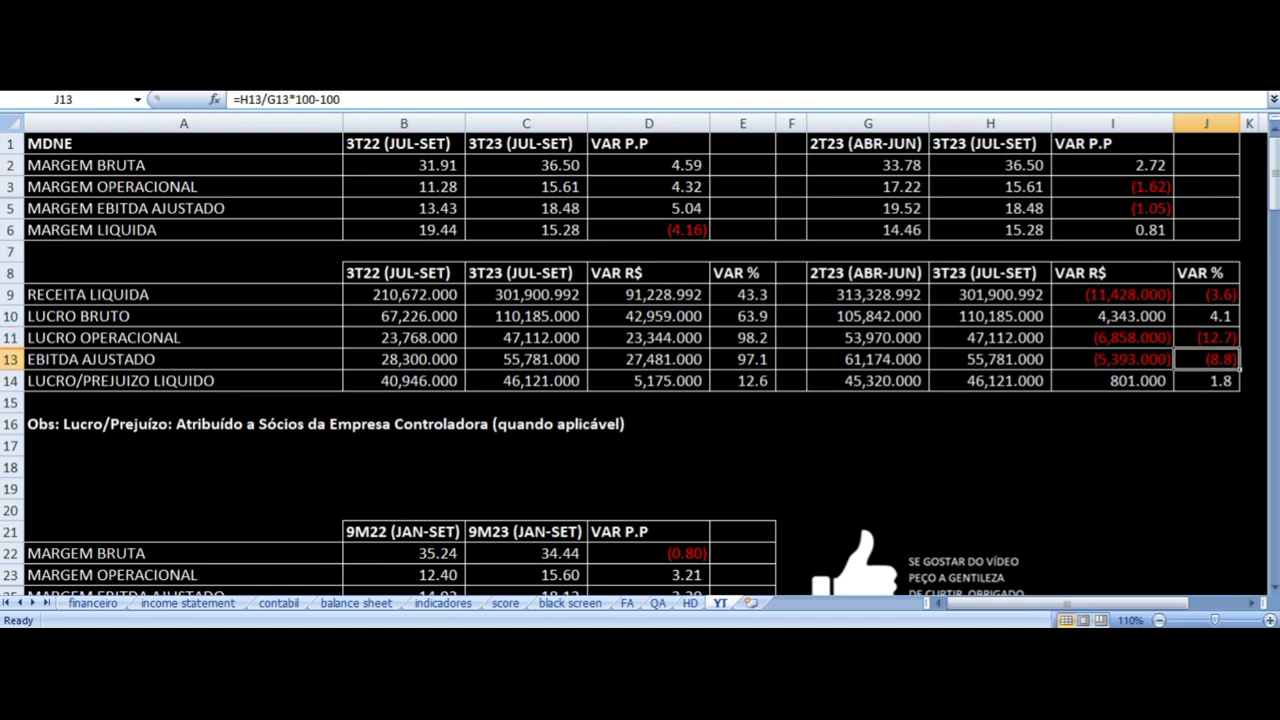
{"action": "key", "text": "Down"}
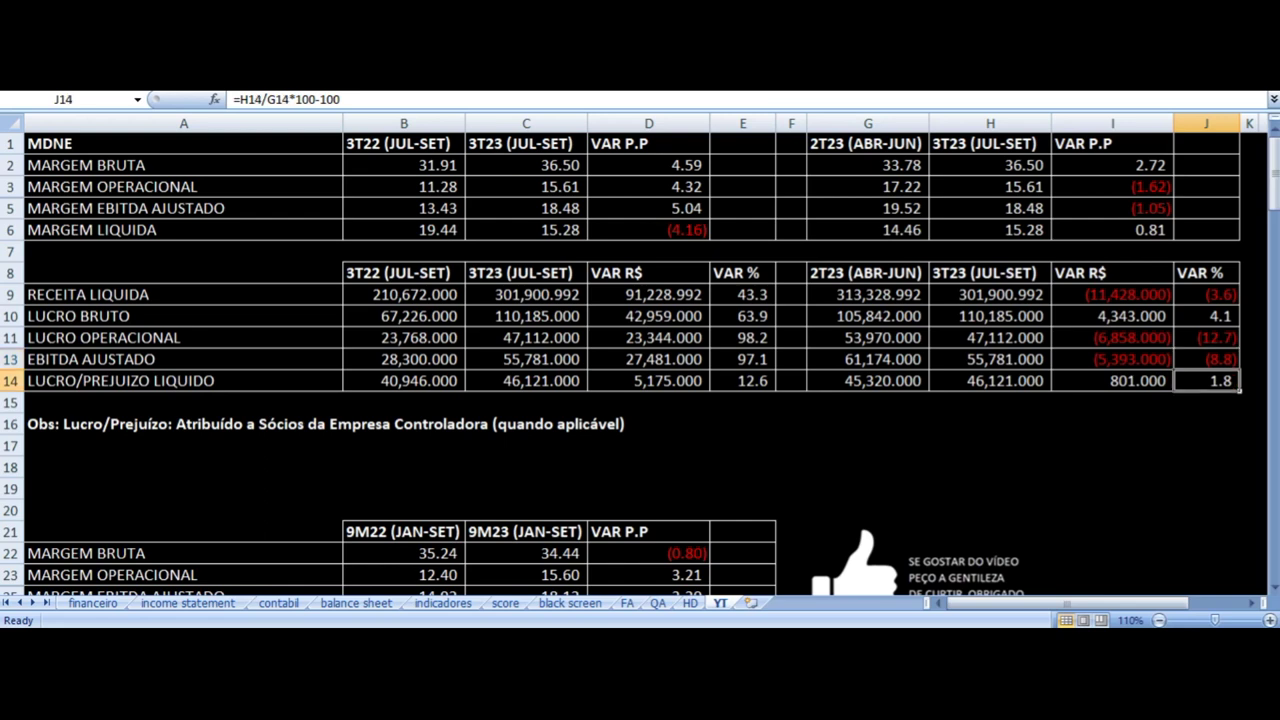
Compare the net profit of 2T23 with that of 3T23 and examine its percentage change.
{"action": "key", "text": "Left"}
{"action": "key", "text": "Left"}
{"action": "key", "text": "Left"}
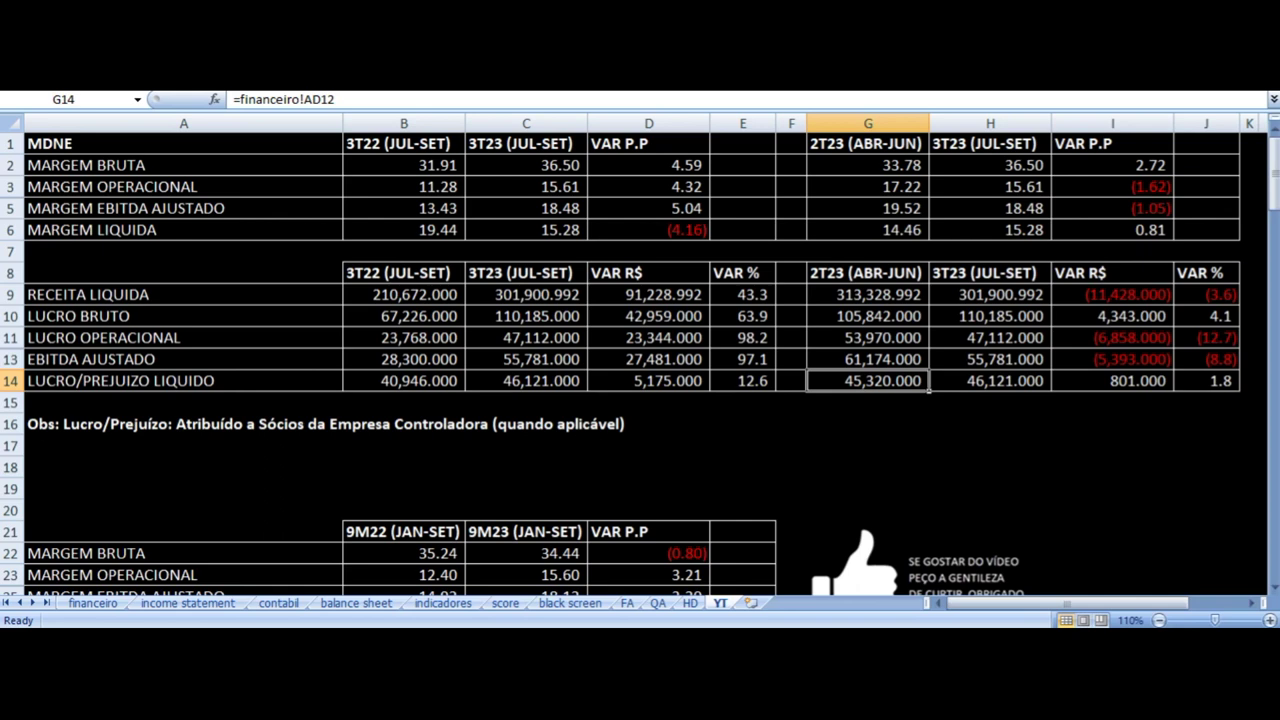
{"action": "key", "text": "Right"}
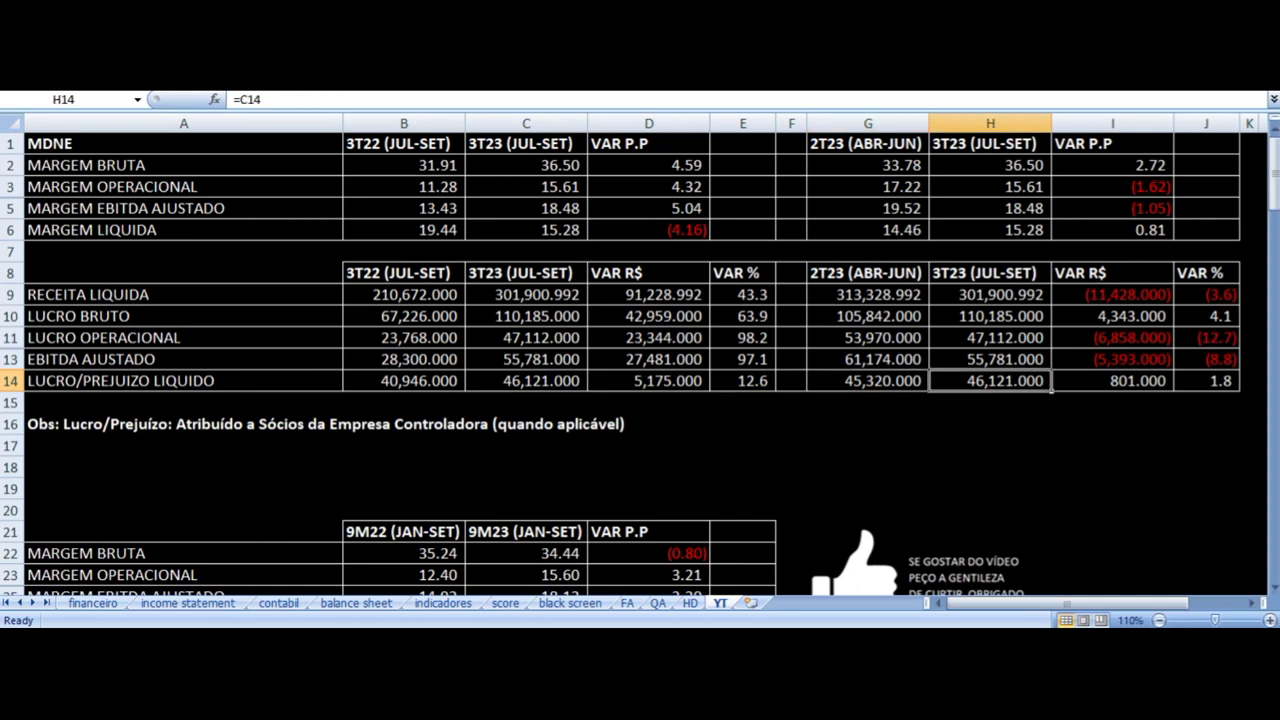
{"action": "key", "text": "Right"}
{"action": "key", "text": "Right"}
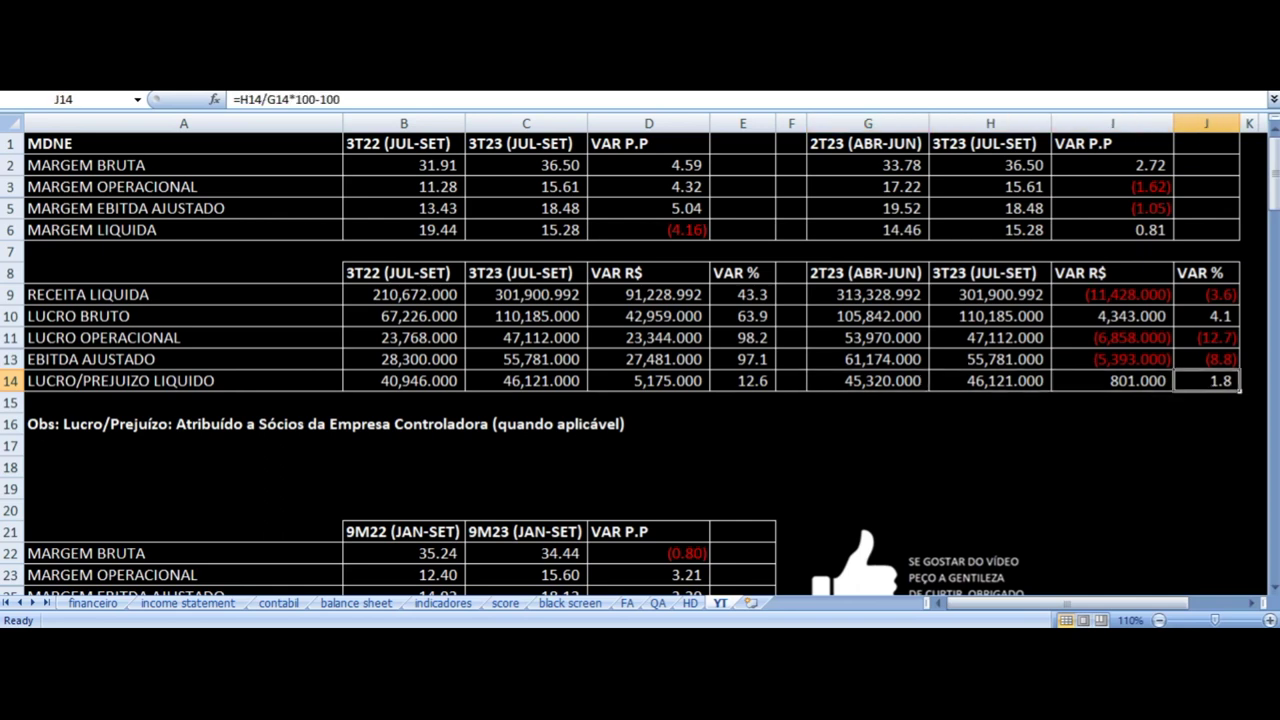
Recheck the net revenue of 2T23 and 3T23 together with its percentage change.
{"action": "key", "text": "Up"}
{"action": "key", "text": "Up"}
{"action": "key", "text": "Up"}
{"action": "key", "text": "Up"}
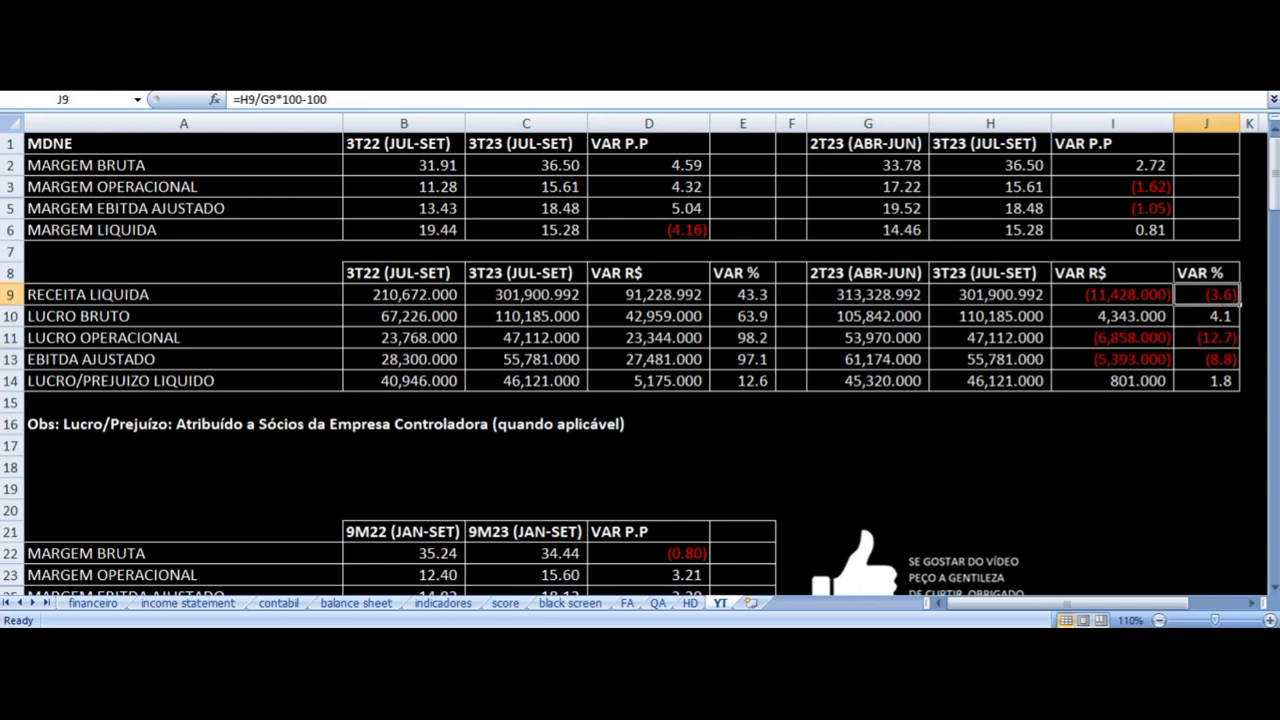
{"action": "key", "text": "Left"}
{"action": "key", "text": "Left"}
{"action": "key", "text": "Left"}
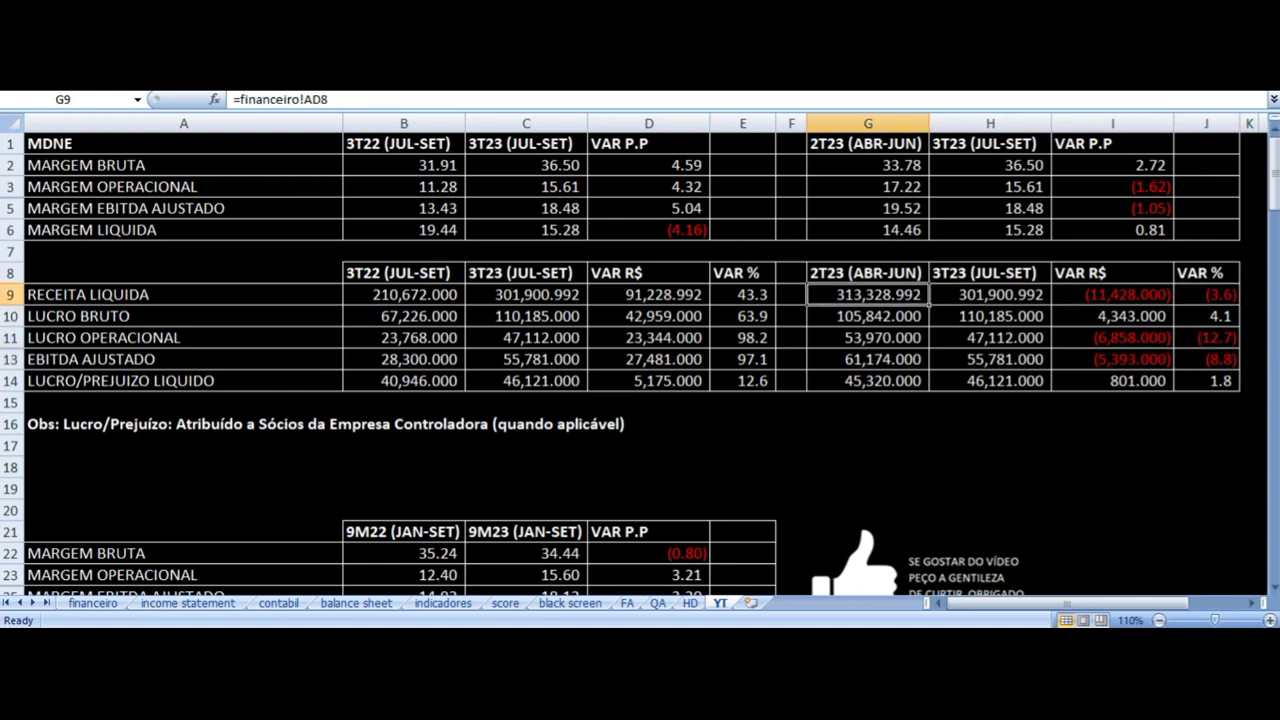
{"action": "key", "text": "Right"}
{"action": "key", "text": "Right"}
{"action": "key", "text": "Right"}
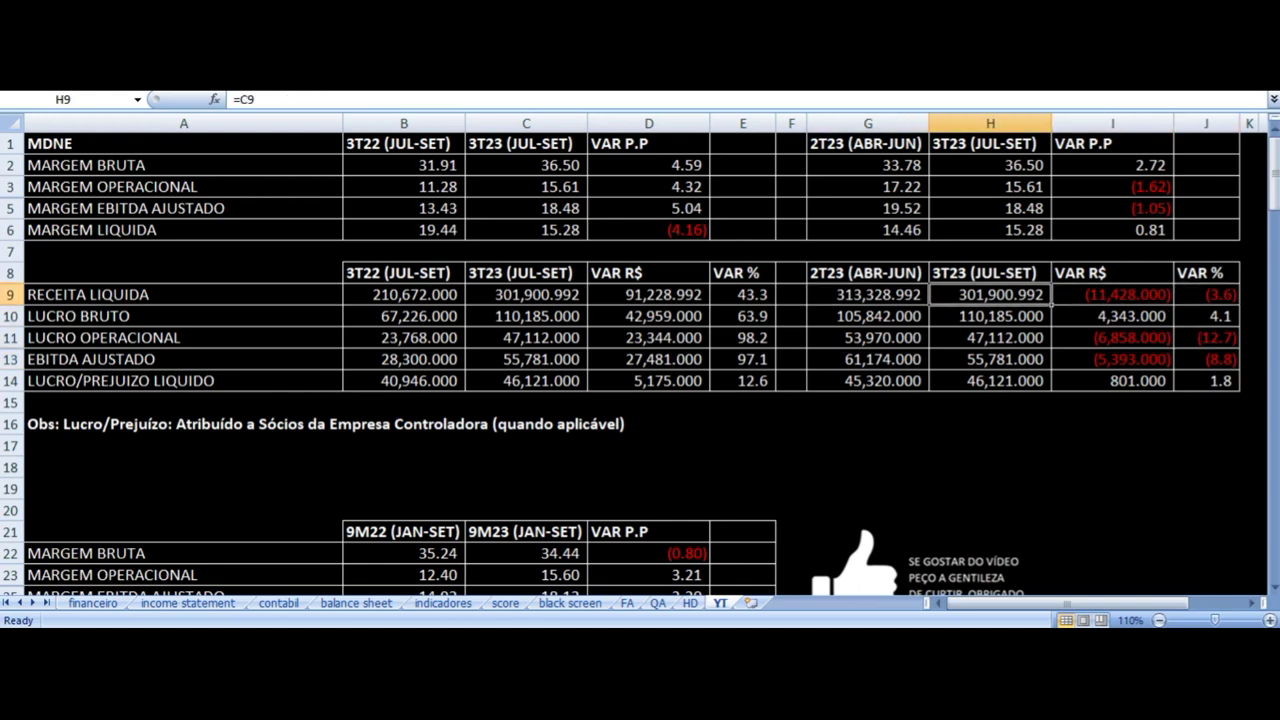
Recheck the 2T23 to 3T23 percentage changes in operating profit, adjusted EBITDA and net profit, including the net profit of each quarter.
{"action": "key", "text": "Down"}
{"action": "key", "text": "Down"}
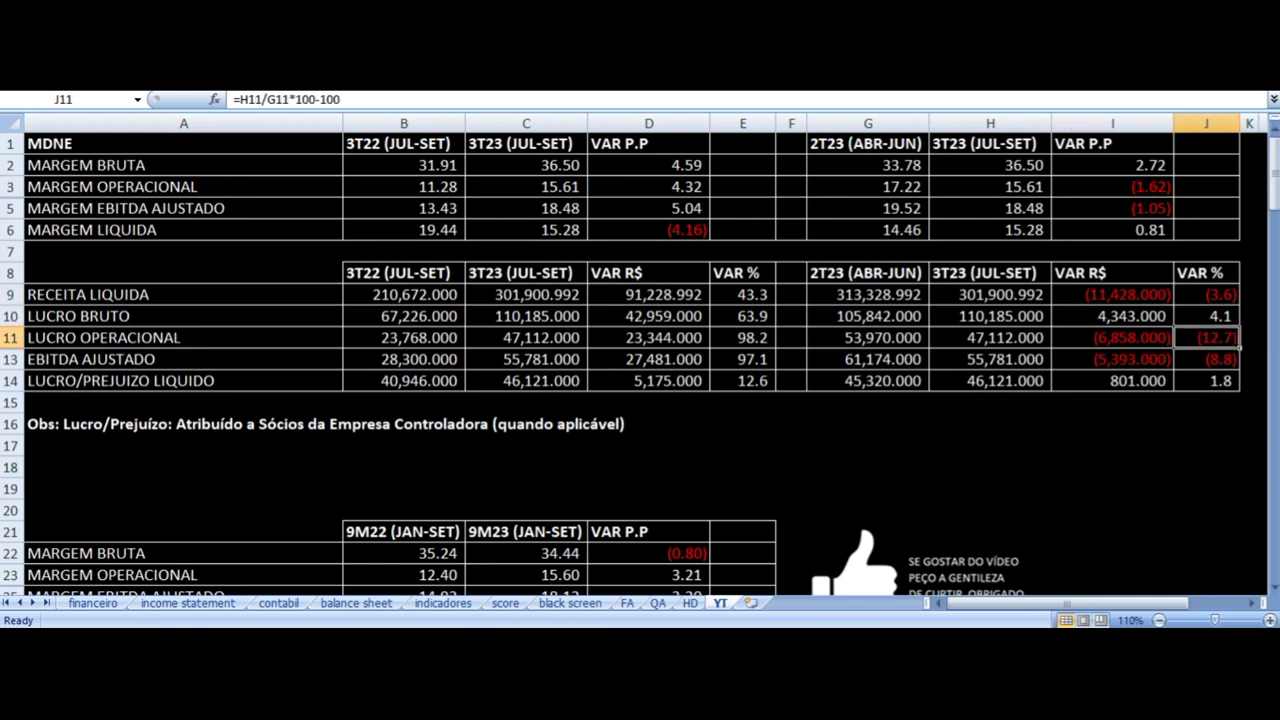
{"action": "key", "text": "Down"}
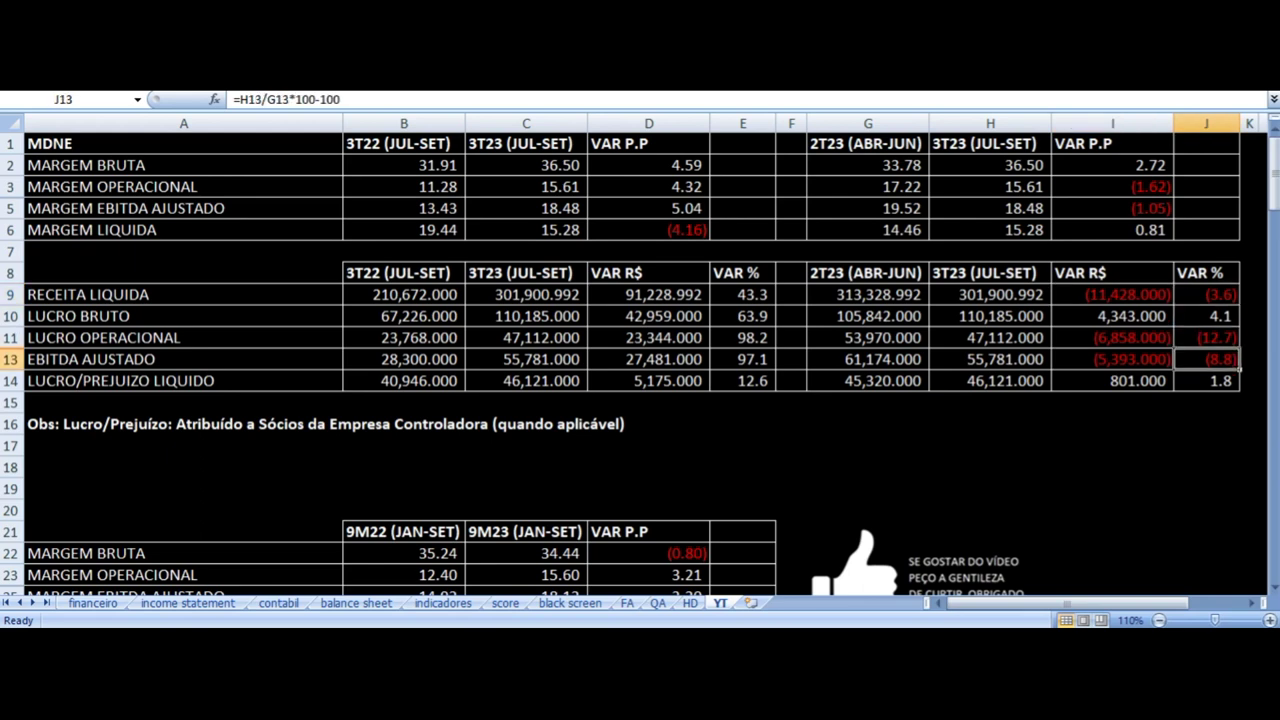
{"action": "key", "text": "Down"}
{"action": "key", "text": "Left"}
{"action": "key", "text": "Left"}
{"action": "key", "text": "Left"}
{"action": "key", "text": "Right"}
{"action": "key", "text": "Right"}
{"action": "key", "text": "Right"}
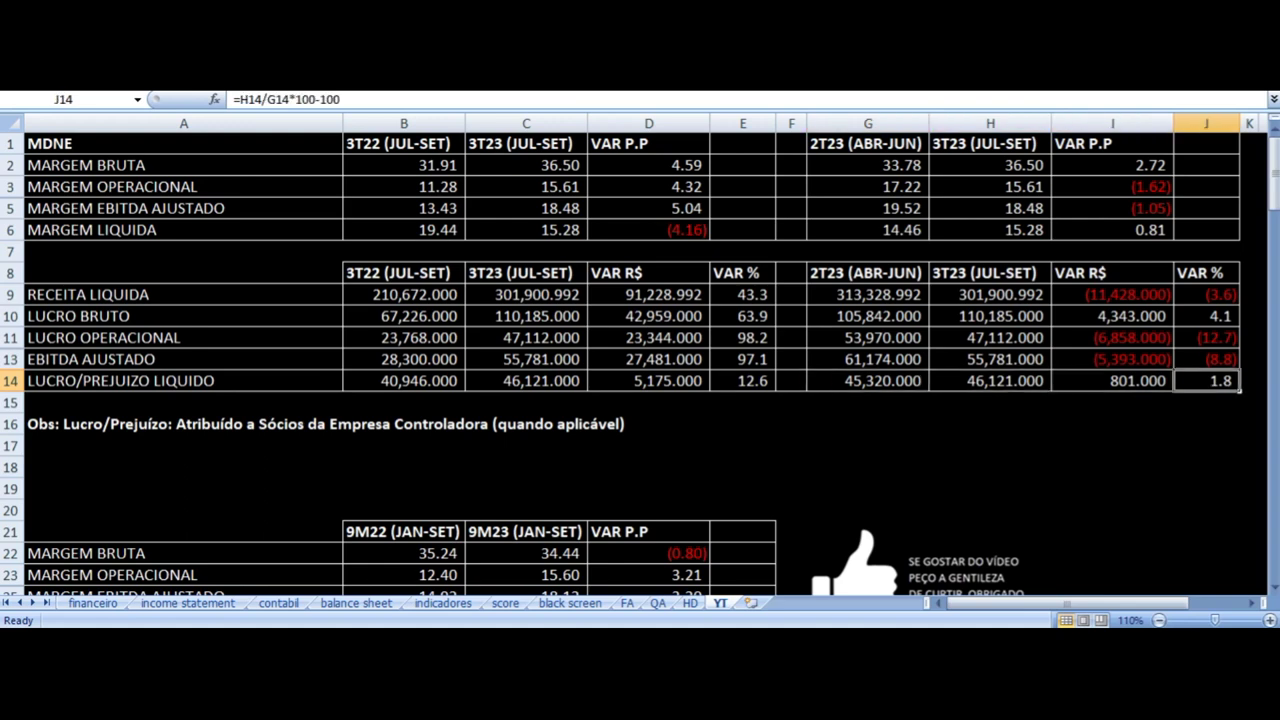
Review the percentage changes back up to net revenue, and the 2T23 figures from net revenue down to net profit.
{"action": "key", "text": "Up"}
{"action": "key", "text": "Up"}
{"action": "key", "text": "Up"}
{"action": "key", "text": "Up"}
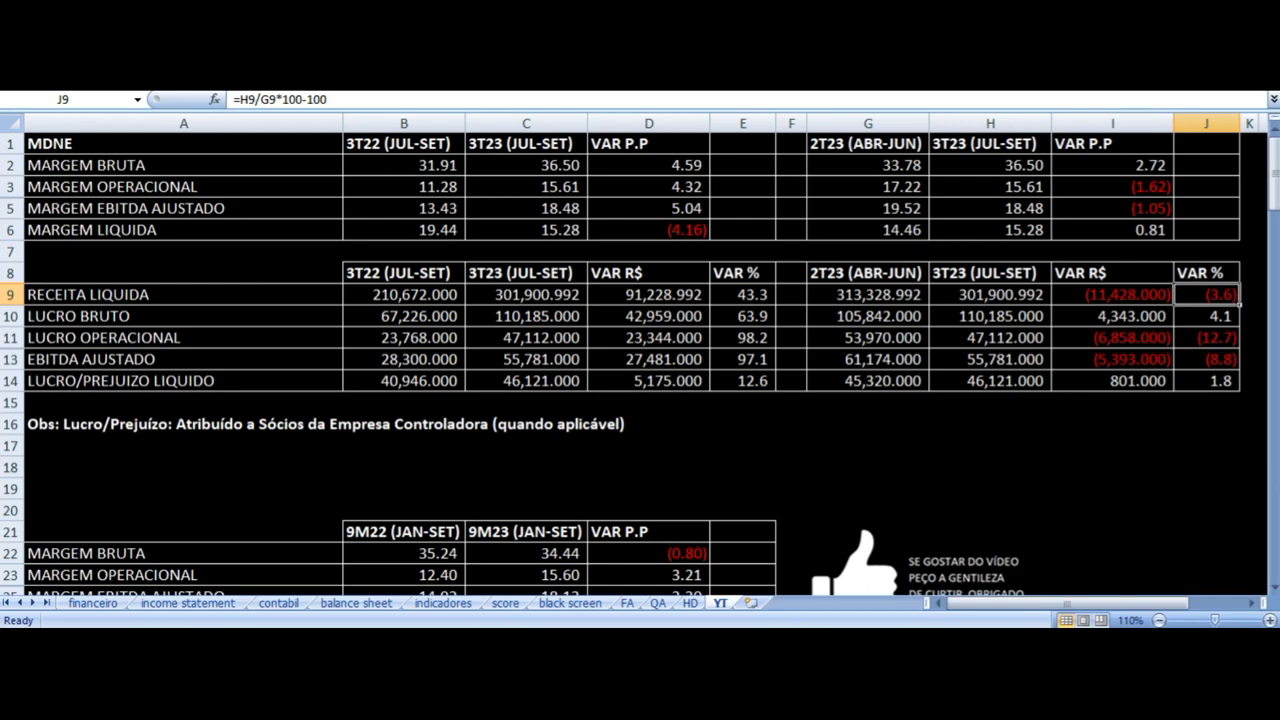
{"action": "key", "text": "Left"}
{"action": "key", "text": "Left"}
{"action": "key", "text": "Left"}
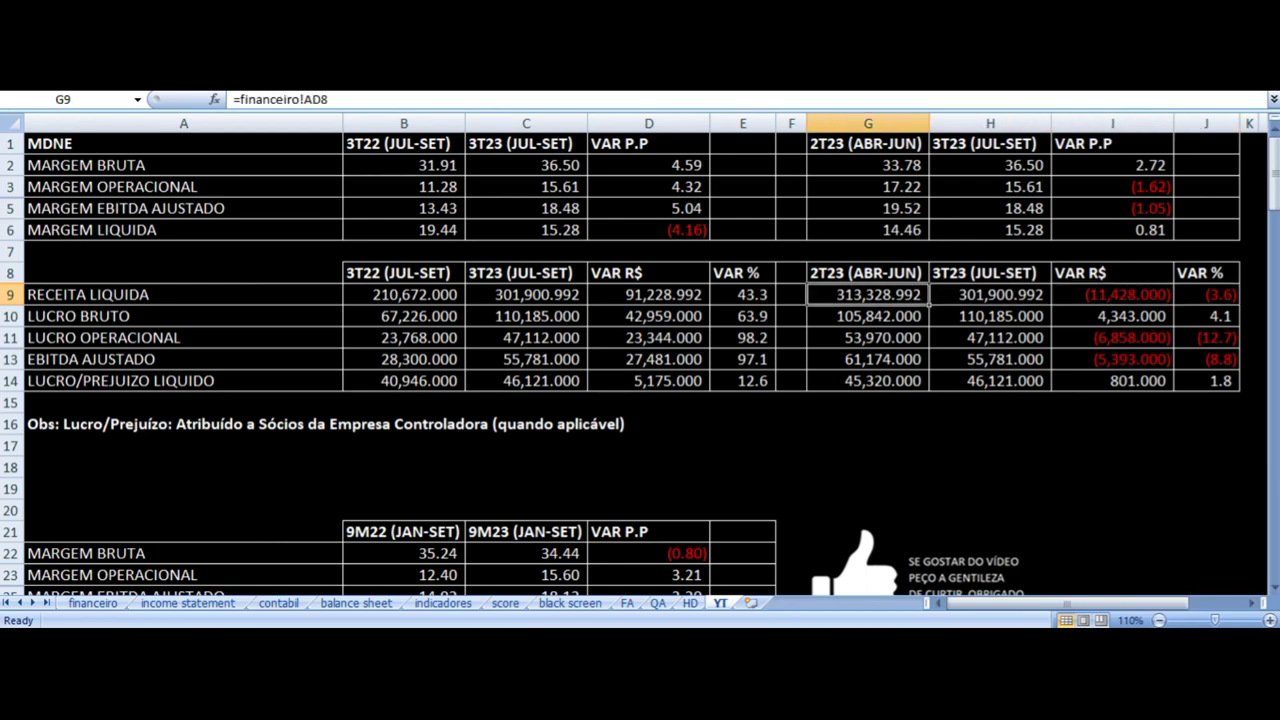
{"action": "key", "text": "Down"}
{"action": "key", "text": "Down"}
{"action": "key", "text": "Down"}
{"action": "key", "text": "Down"}
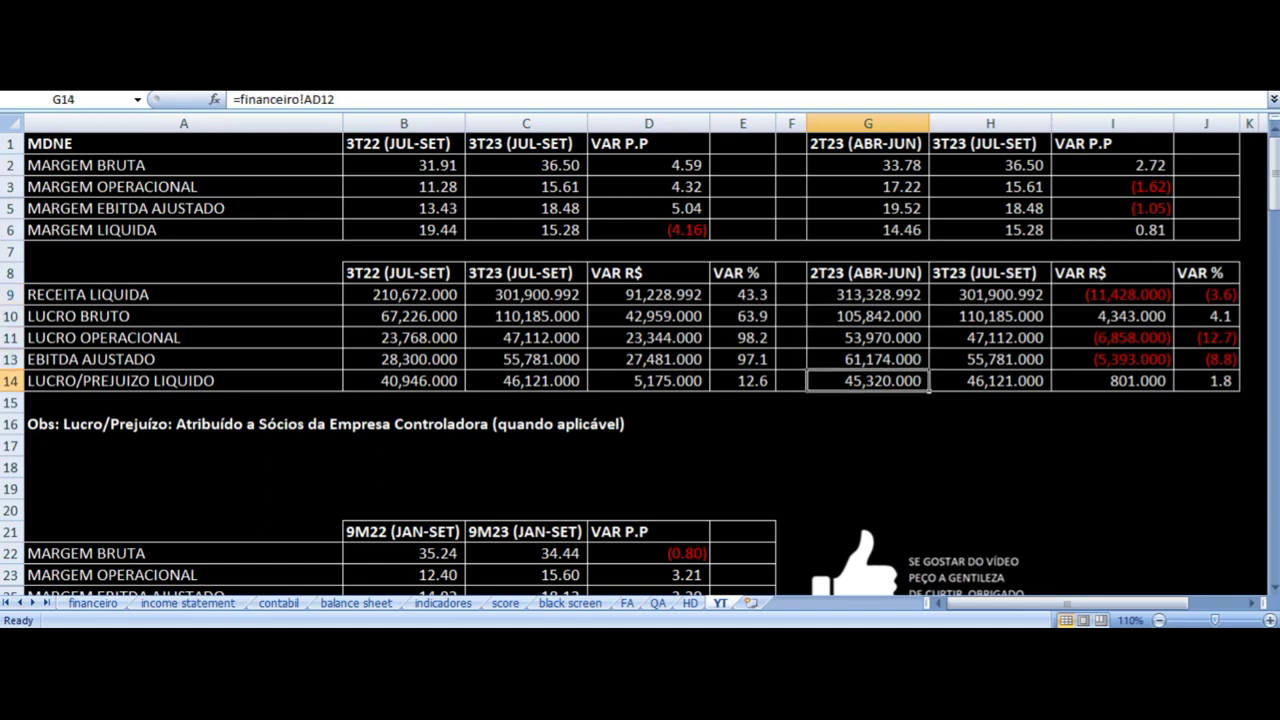
Return to the 3T22 heading of the revenue and profit comparison.
{"action": "key", "text": "Left"}
{"action": "key", "text": "Left"}
{"action": "key", "text": "Up"}
{"action": "key", "text": "Up"}
{"action": "key", "text": "Up"}
{"action": "key", "text": "Up"}
{"action": "key", "text": "Up"}
{"action": "key", "text": "Up"}
{"action": "key", "text": "Left"}
{"action": "key", "text": "Left"}
{"action": "key", "text": "Left"}
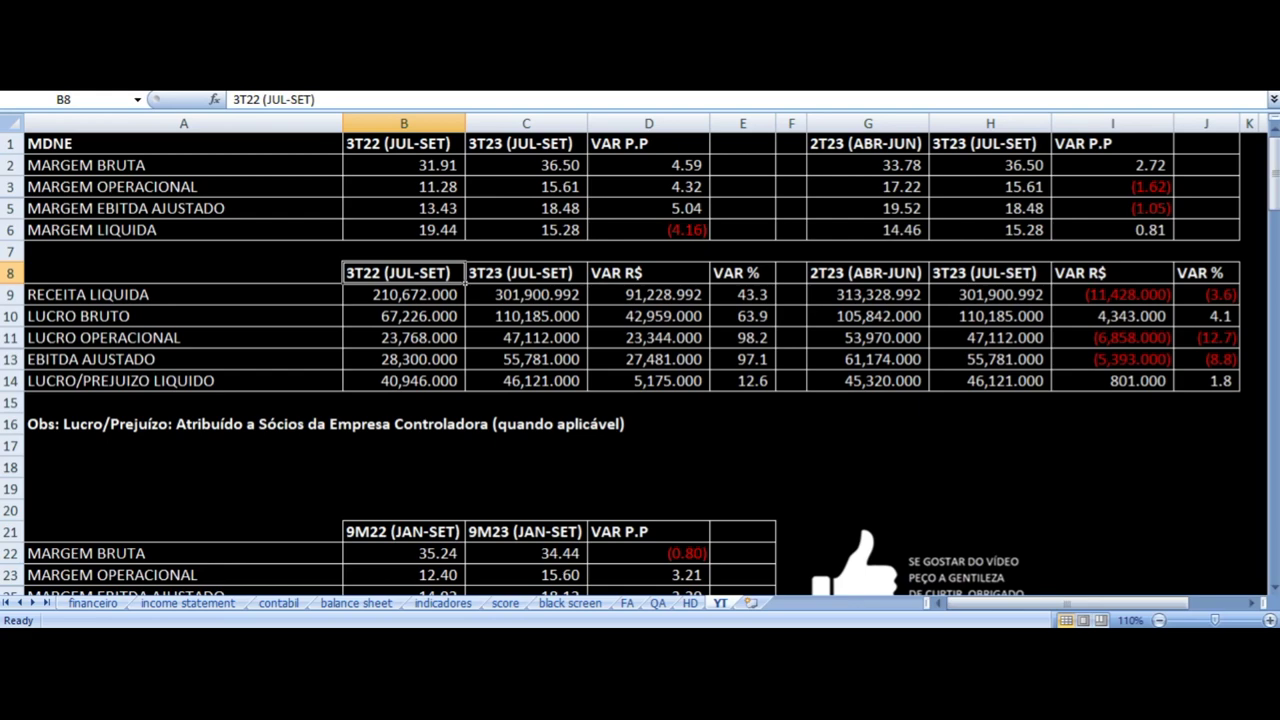
Examine the gross margin of 9M22 and 9M23 and the percentage-point changes in gross and operating margins.
{"action": "scroll", "coordinate": [583, 232], "scroll_direction": "down", "scroll_amount": 5}
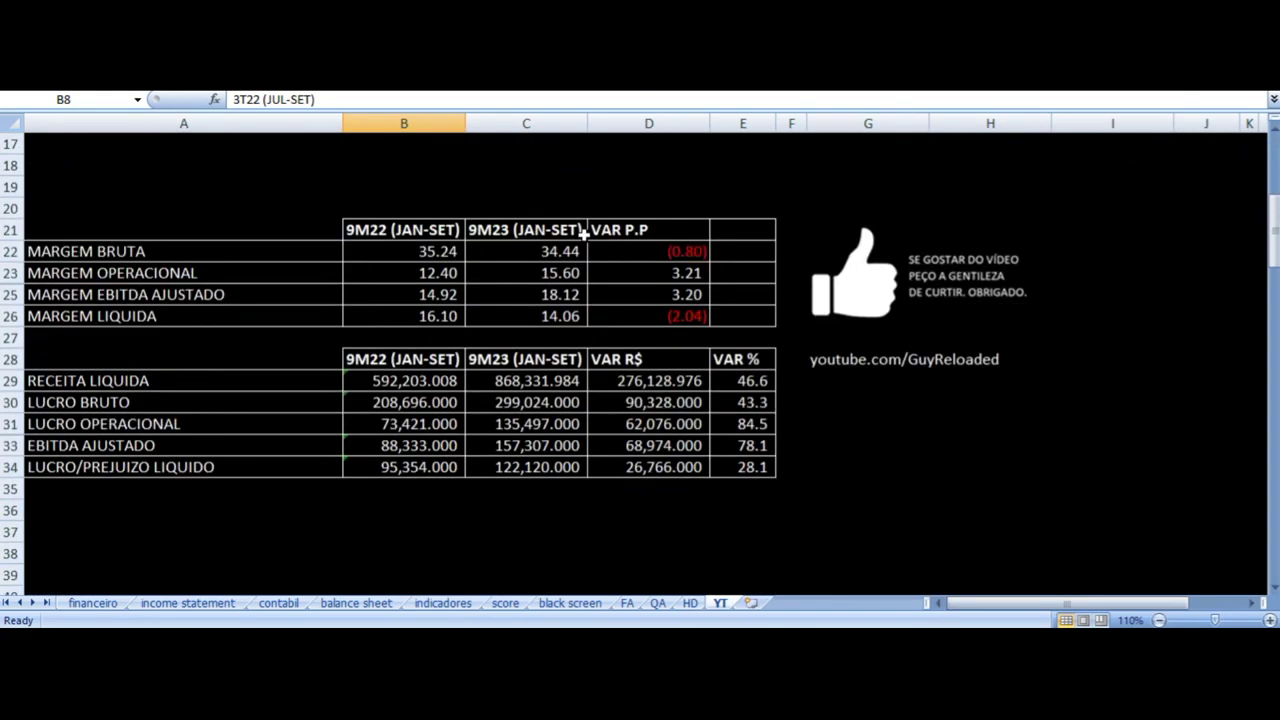
{"action": "left_click", "coordinate": [437, 249]}
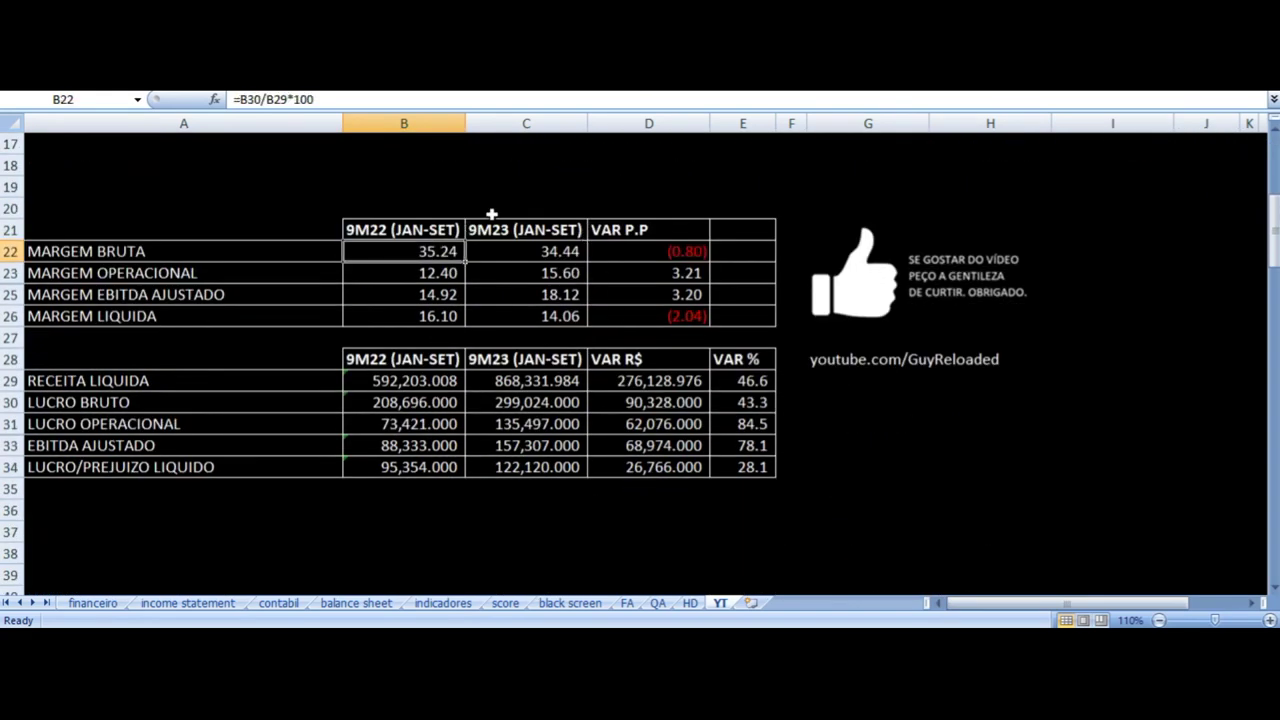
{"action": "key", "text": "Right"}
{"action": "key", "text": "Right"}
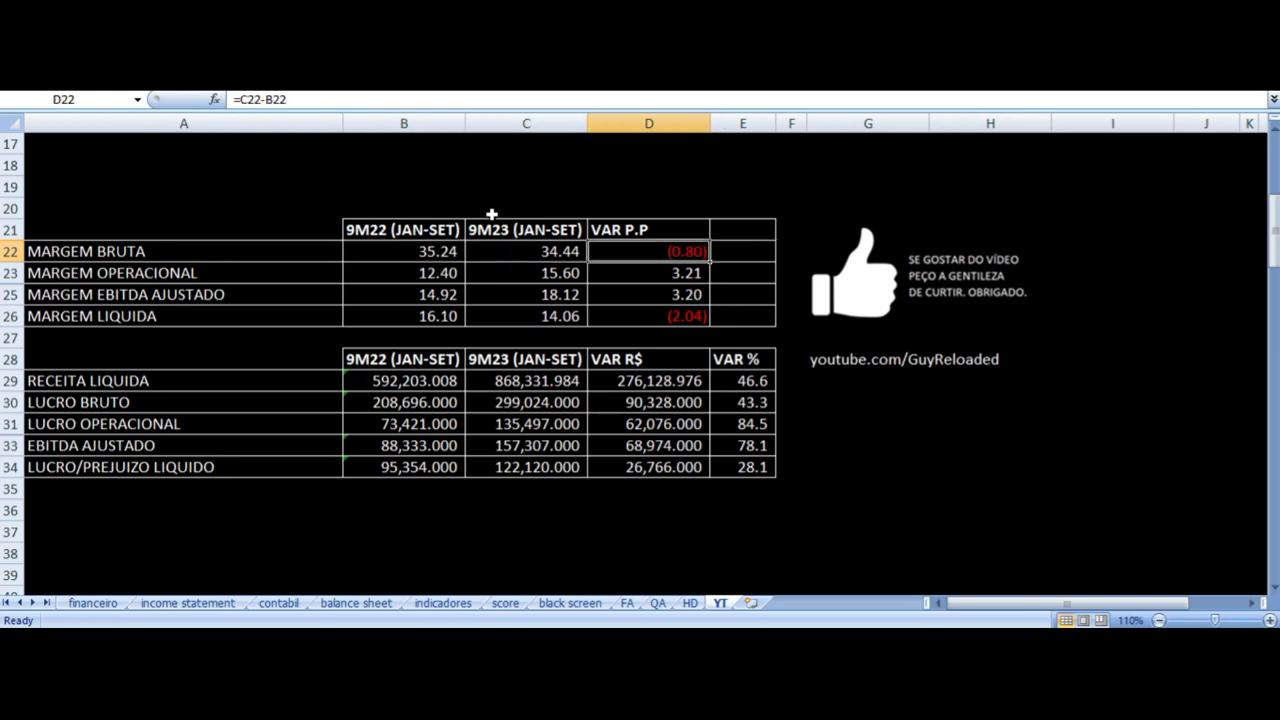
{"action": "key", "text": "Down"}
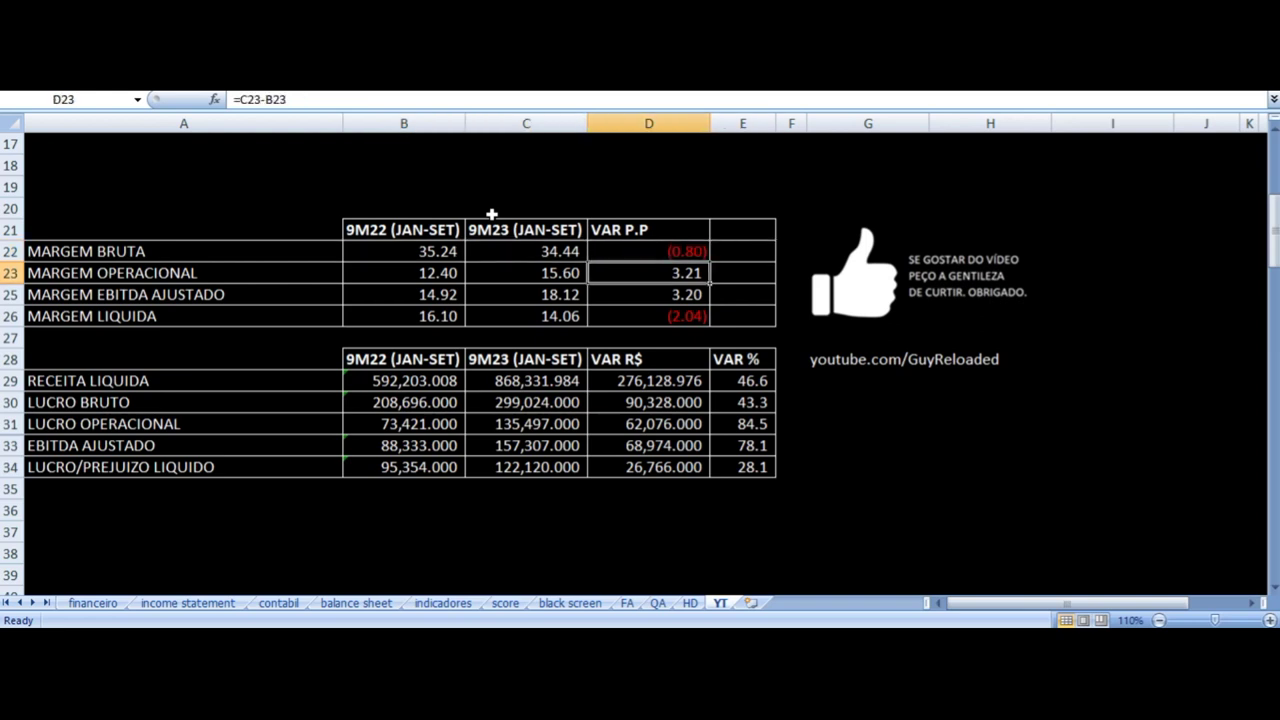
Examine the 9M22 to 9M23 percentage-point changes in adjusted EBITDA margin and net margin.
{"action": "key", "text": "Up"}
{"action": "key", "text": "Down"}
{"action": "key", "text": "Down"}
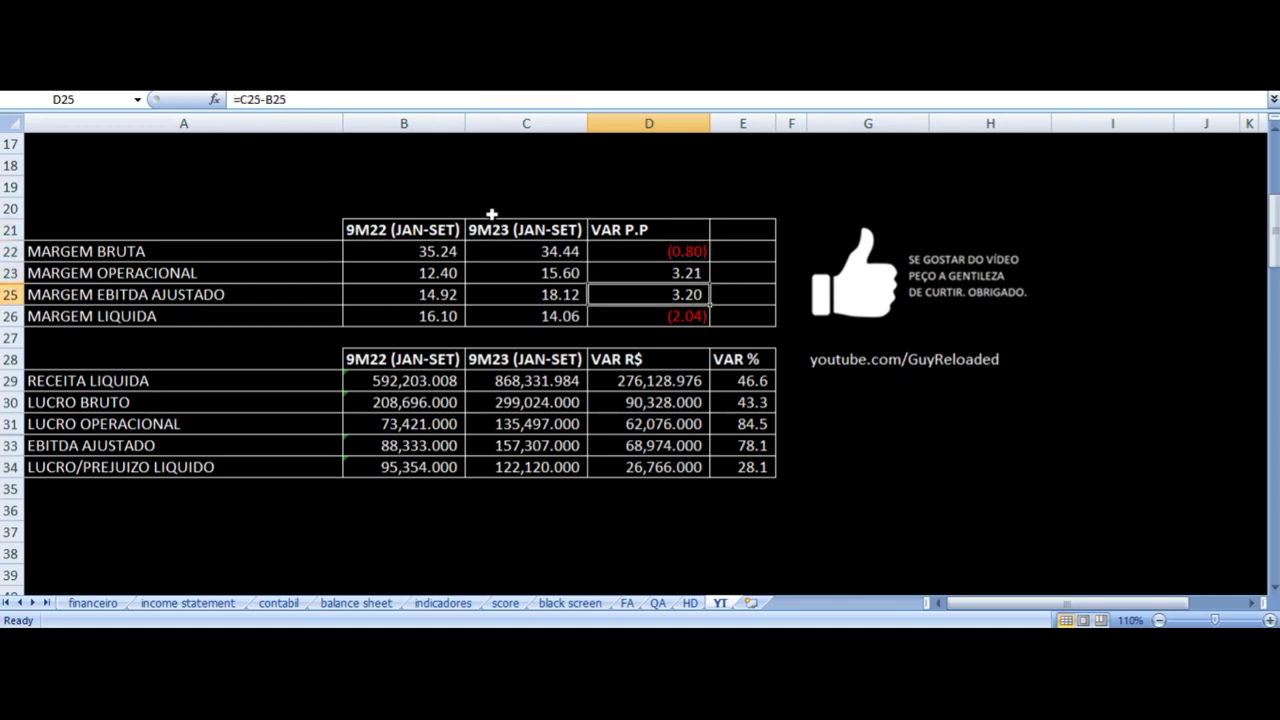
{"action": "key", "text": "Up"}
{"action": "key", "text": "Down"}
{"action": "key", "text": "Down"}
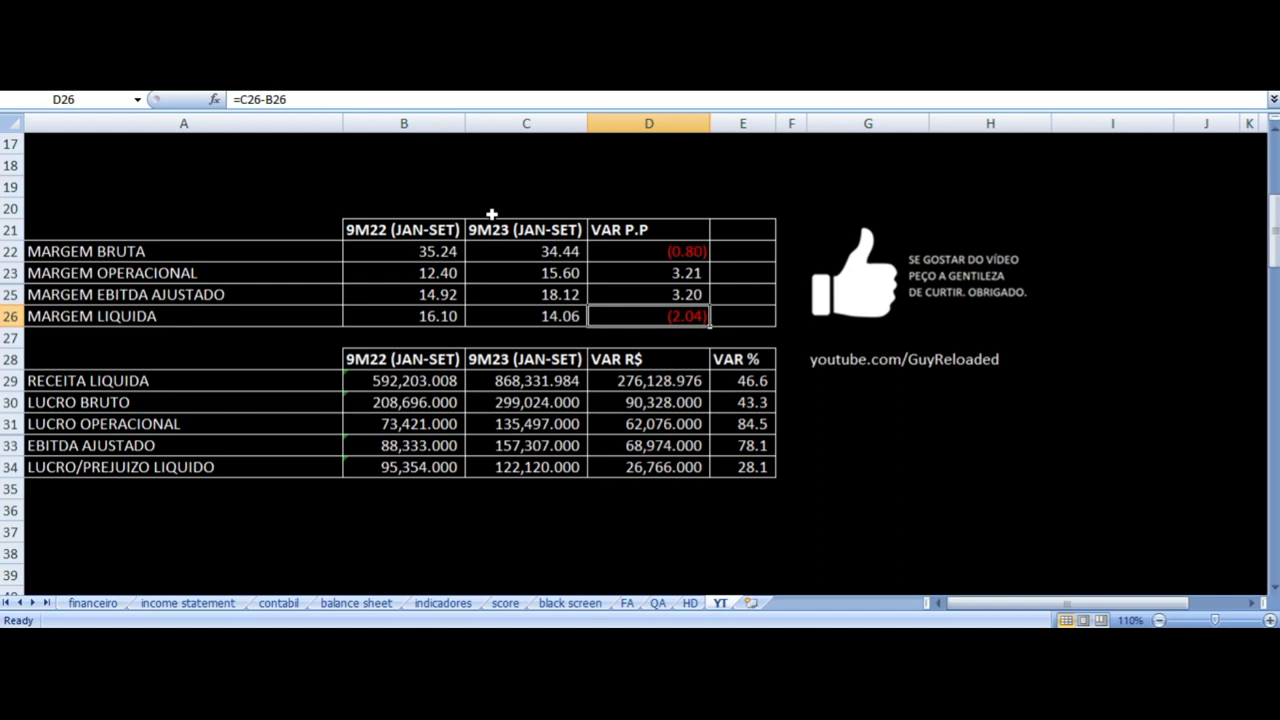
Recheck the four nine-month margin changes and go to the 9M22 heading of the revenue and profit table.
{"action": "key", "text": "Up"}
{"action": "key", "text": "Up"}
{"action": "key", "text": "Up"}
{"action": "key", "text": "Down"}
{"action": "key", "text": "Down"}
{"action": "key", "text": "Down"}
{"action": "key", "text": "Down"}
{"action": "key", "text": "Down"}
{"action": "key", "text": "Down"}
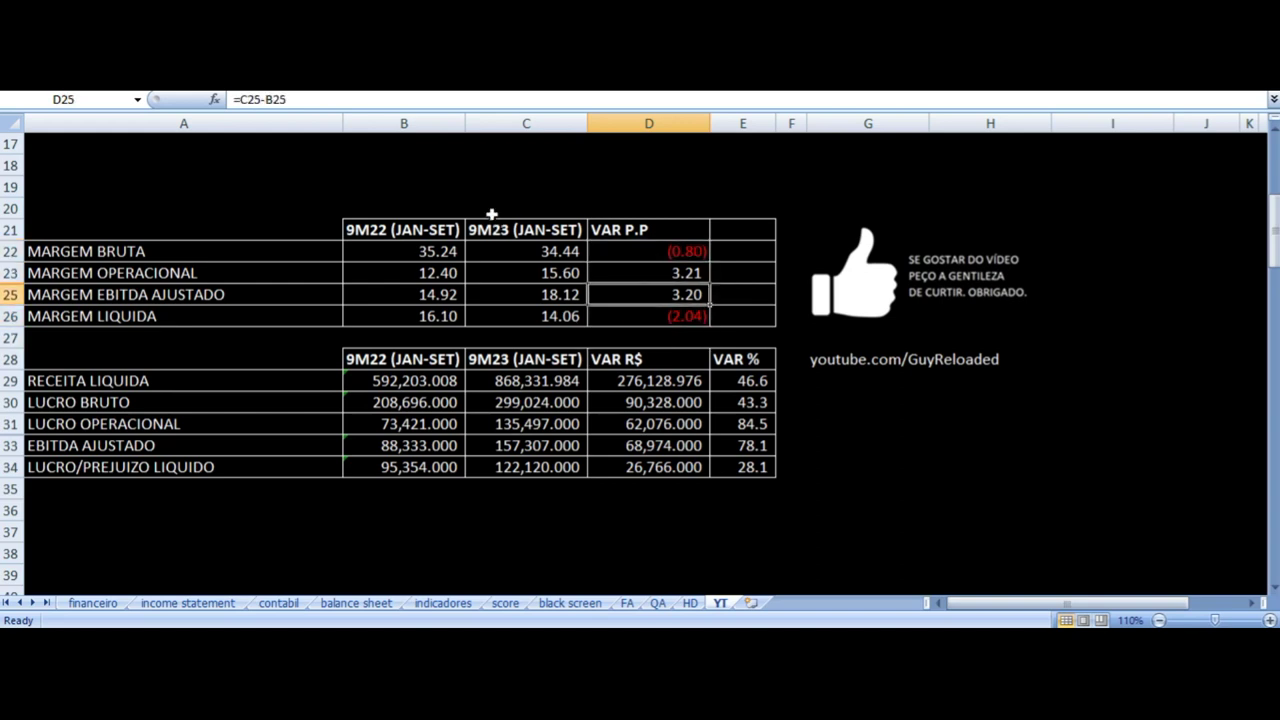
{"action": "key", "text": "Left"}
{"action": "key", "text": "Left"}
{"action": "key", "text": "Up"}
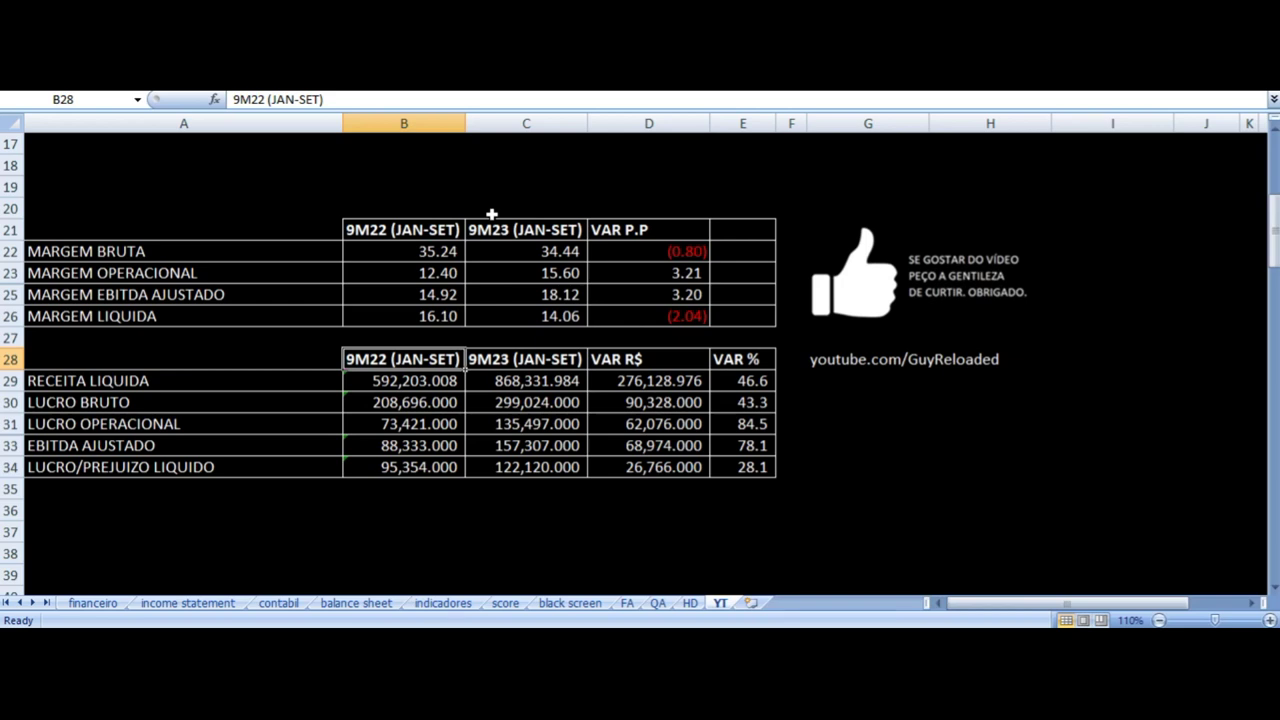
Examine the net revenue of 9M22 and 9M23 and its changes in percent and R$.
{"action": "key", "text": "Right"}
{"action": "key", "text": "Down"}
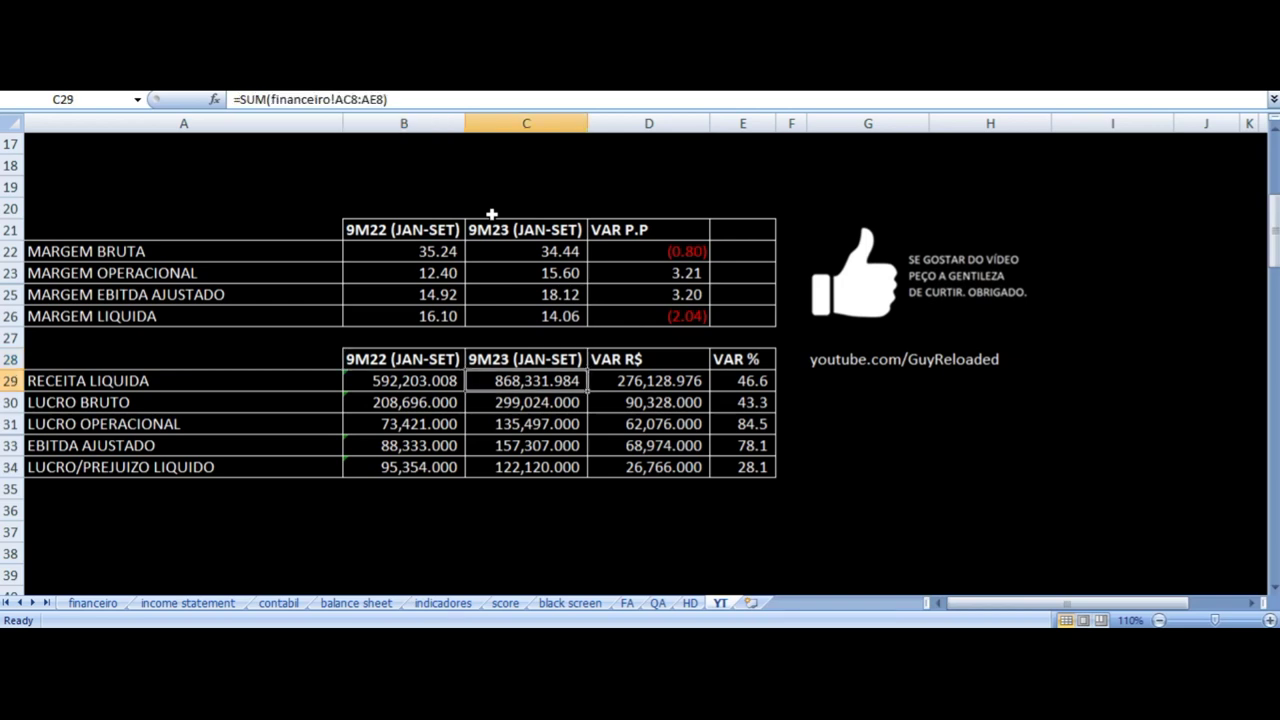
{"action": "key", "text": "Left"}
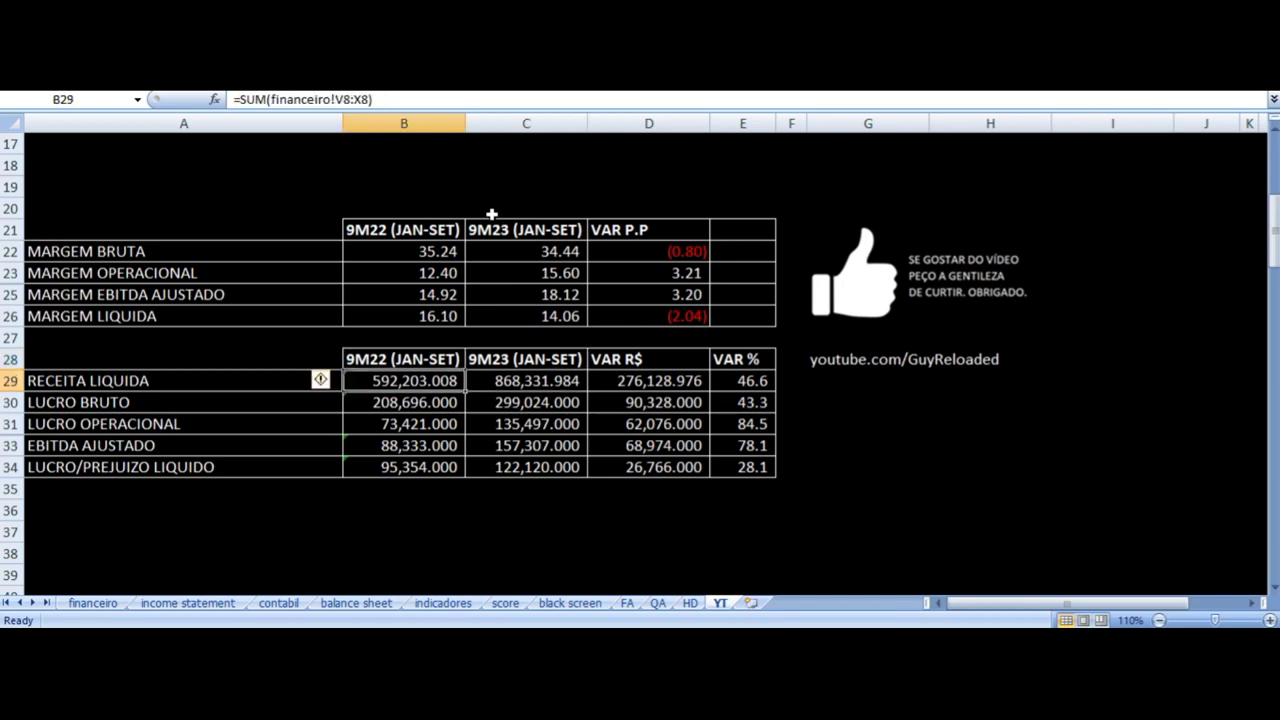
{"action": "key", "text": "Right"}
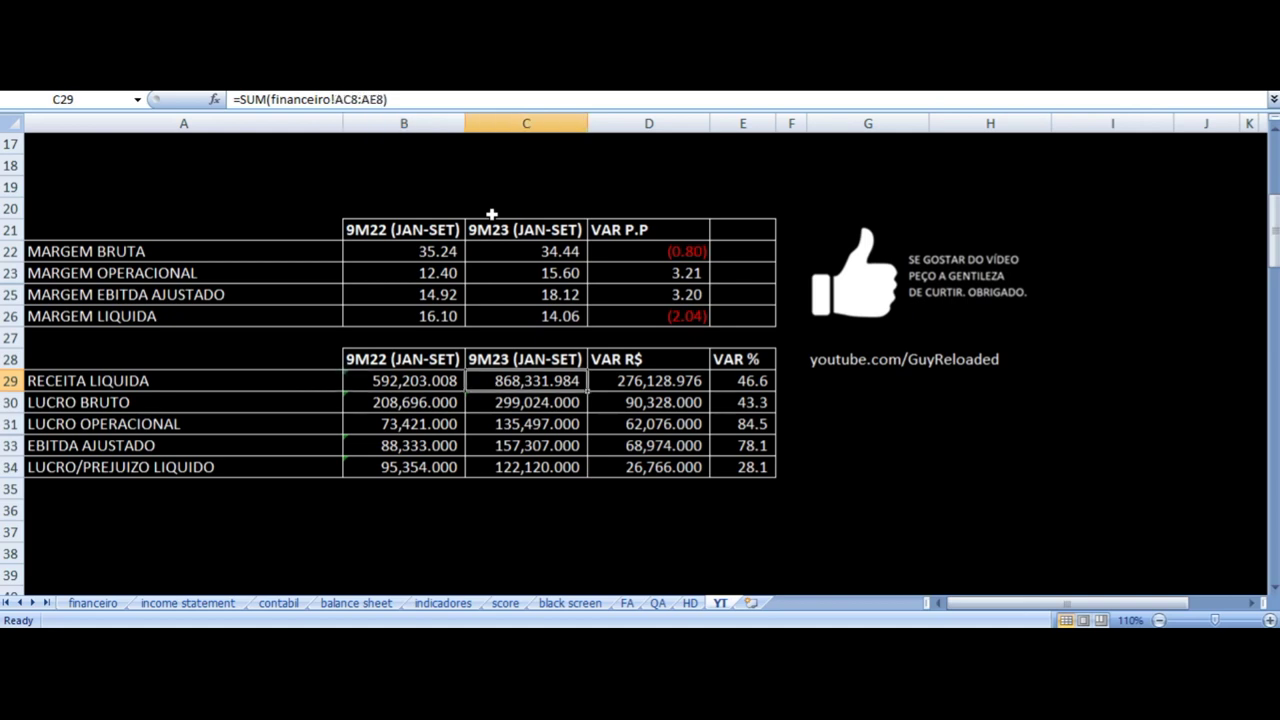
{"action": "key", "text": "Right"}
{"action": "key", "text": "Right"}
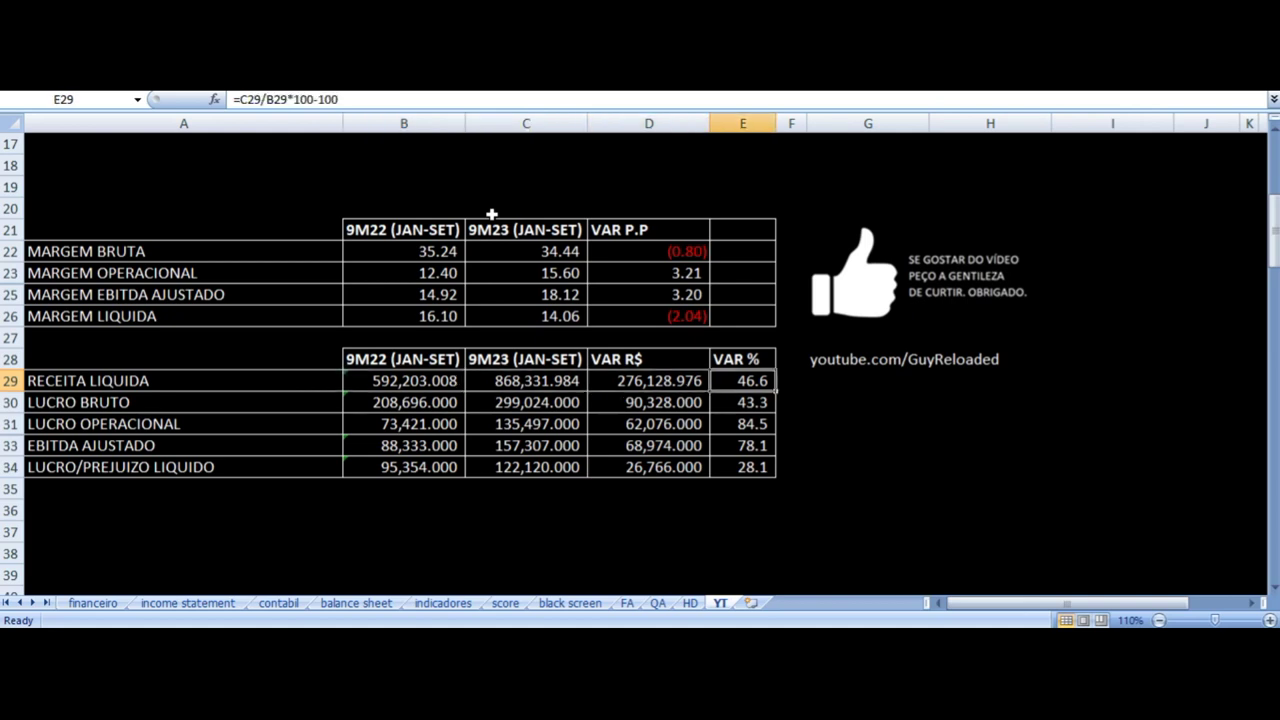
{"action": "key", "text": "Left"}
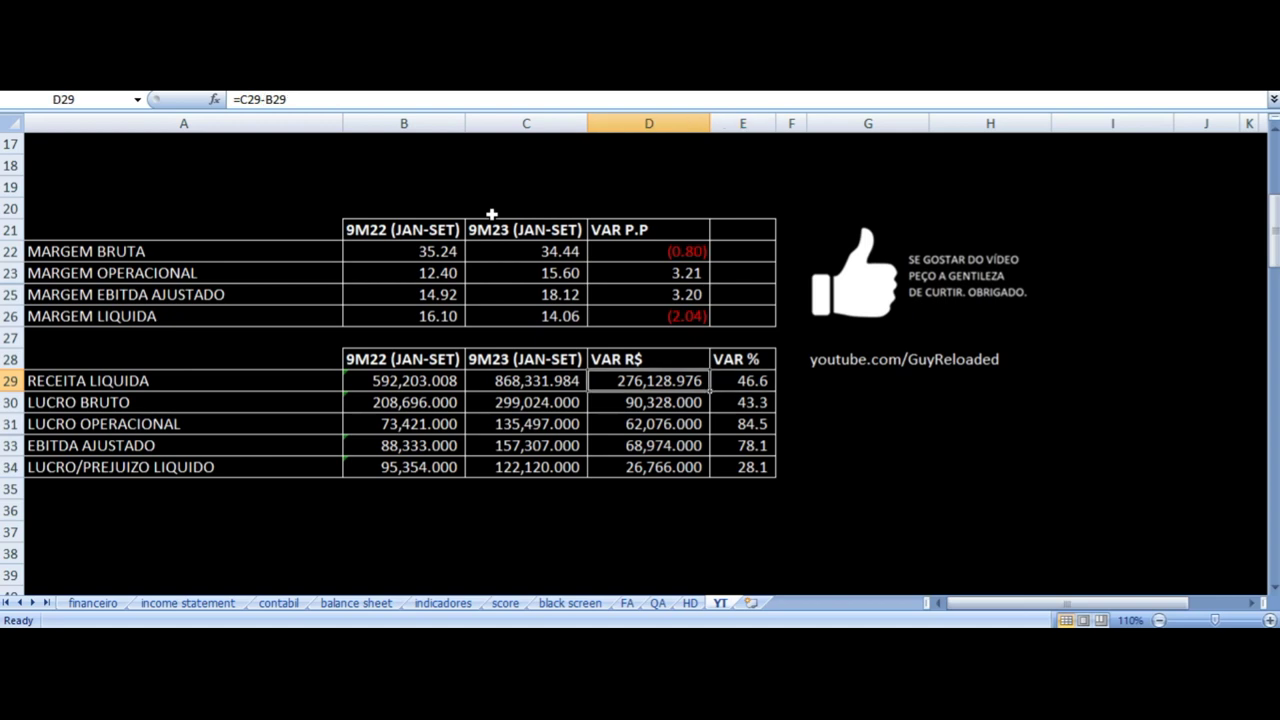
Examine the 9M22 to 9M23 percentage changes in gross profit, operating profit, adjusted EBITDA and net profit.
{"action": "key", "text": "Down"}
{"action": "key", "text": "Right"}
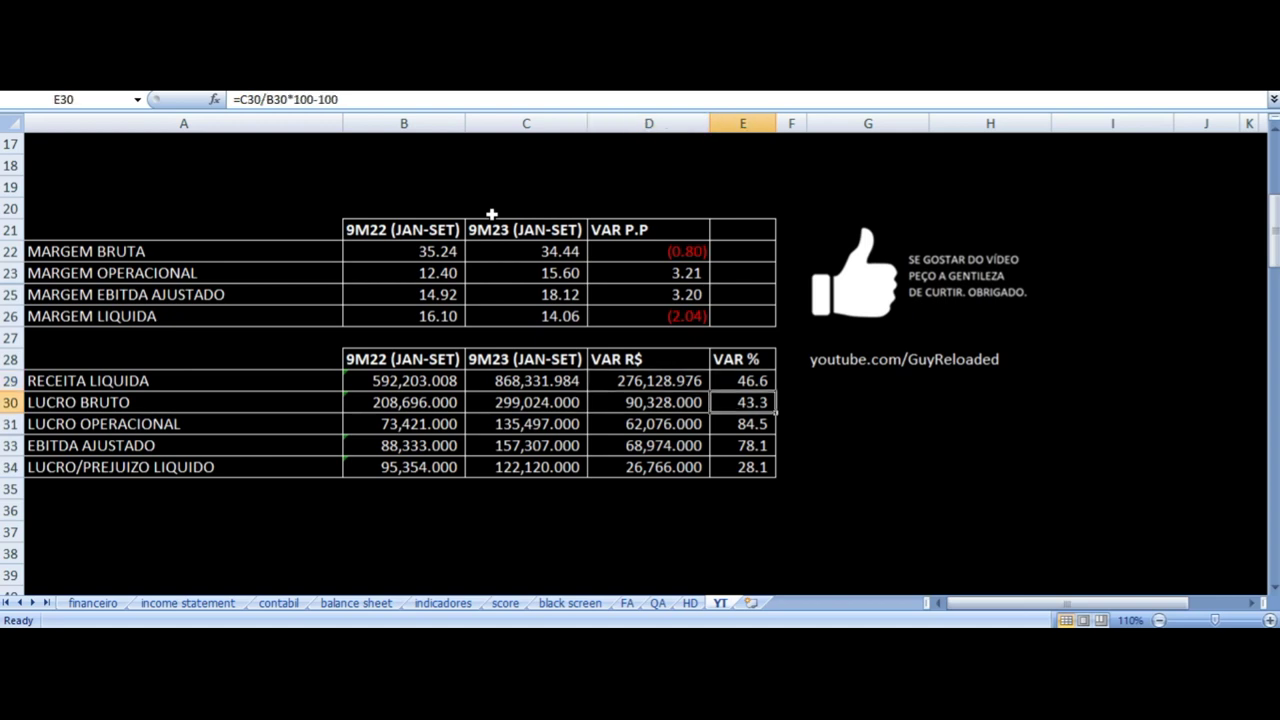
{"action": "key", "text": "Down"}
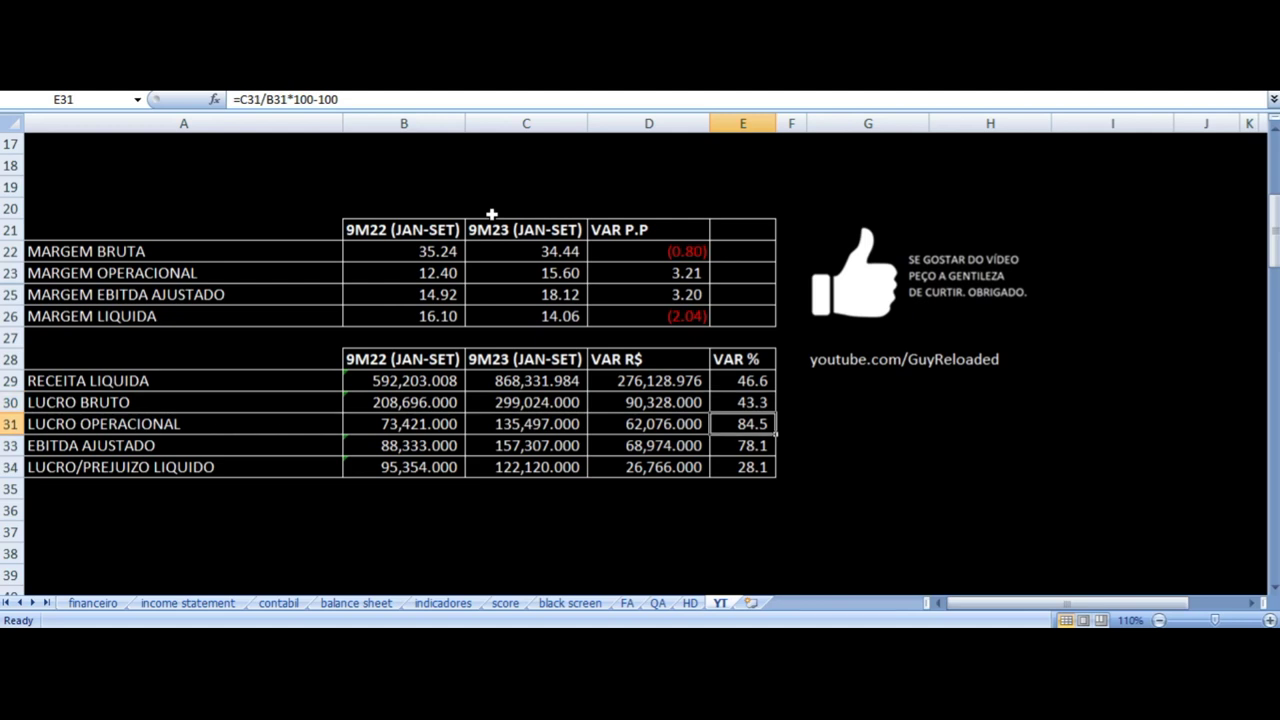
{"action": "key", "text": "Down"}
{"action": "key", "text": "Down"}
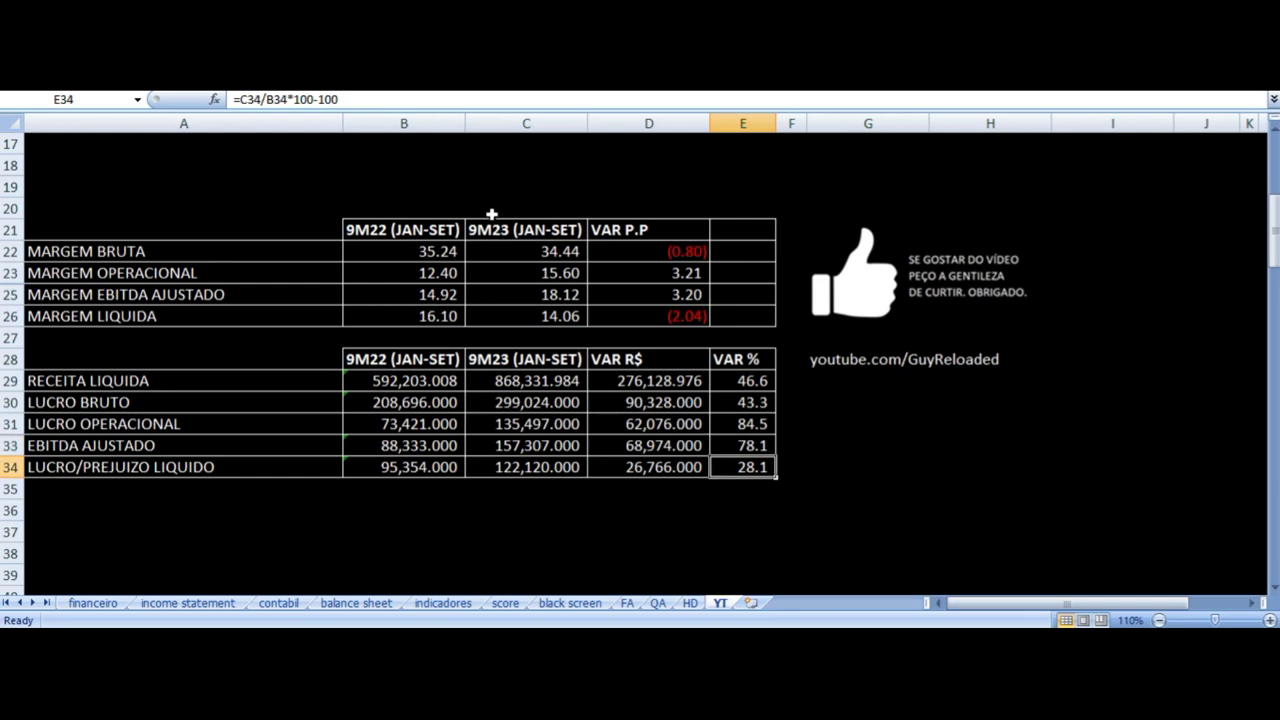
Recheck the 9M22 and 9M23 net profit and return to the net revenue row of the nine-month table.
{"action": "key", "text": "Left"}
{"action": "key", "text": "Left"}
{"action": "key", "text": "Left"}
{"action": "key", "text": "Left"}
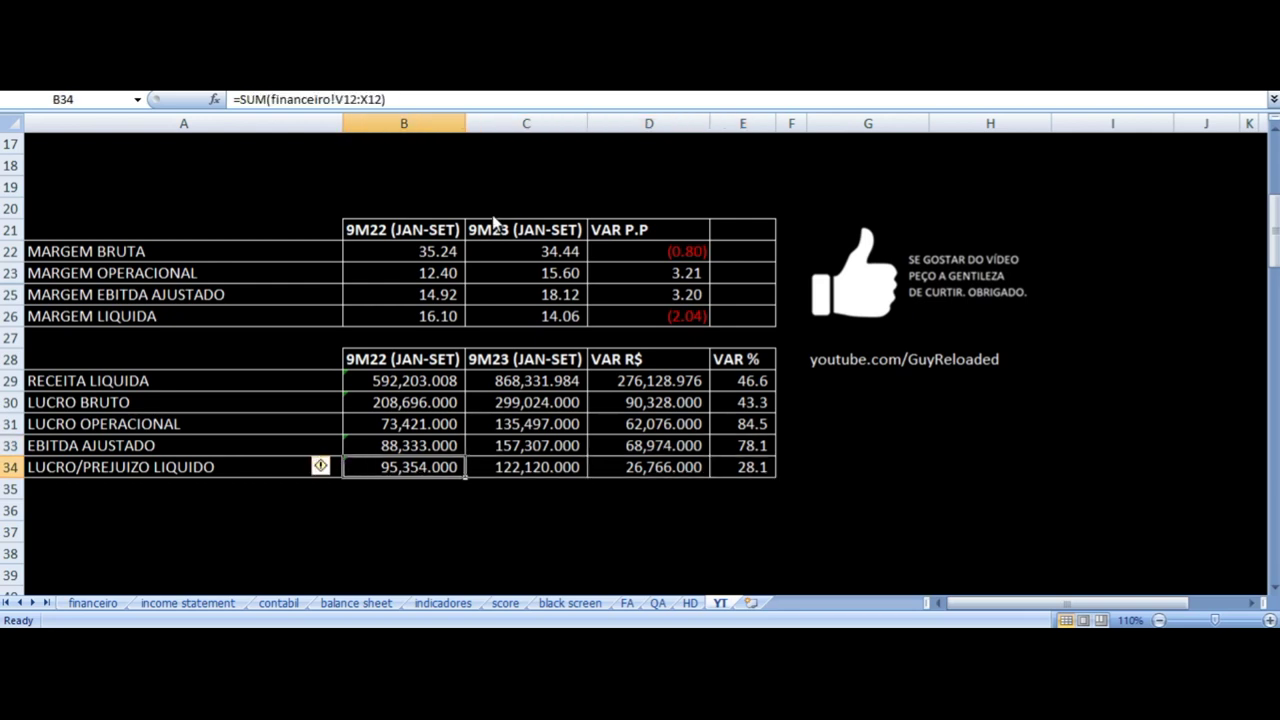
{"action": "key", "text": "Right"}
{"action": "key", "text": "Right"}
{"action": "key", "text": "Up"}
{"action": "key", "text": "Up"}
{"action": "key", "text": "Up"}
{"action": "key", "text": "Up"}
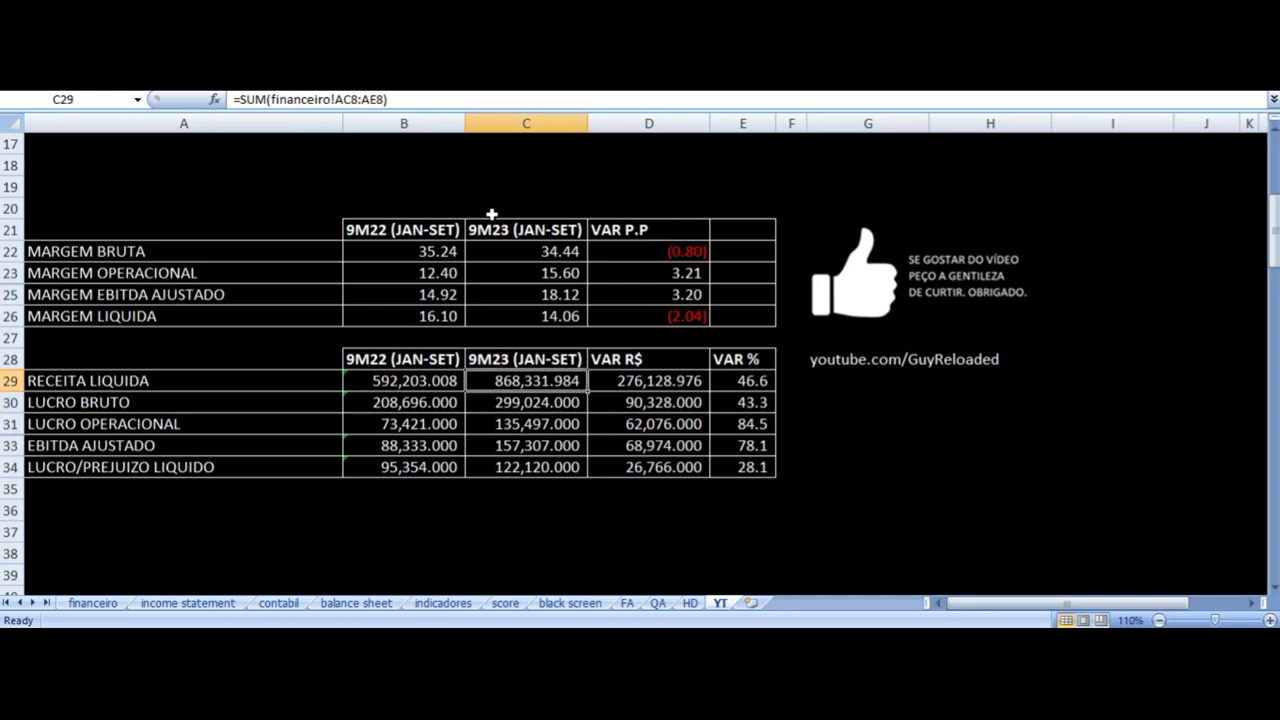
{"action": "key", "text": "Left"}
{"action": "key", "text": "Left"}
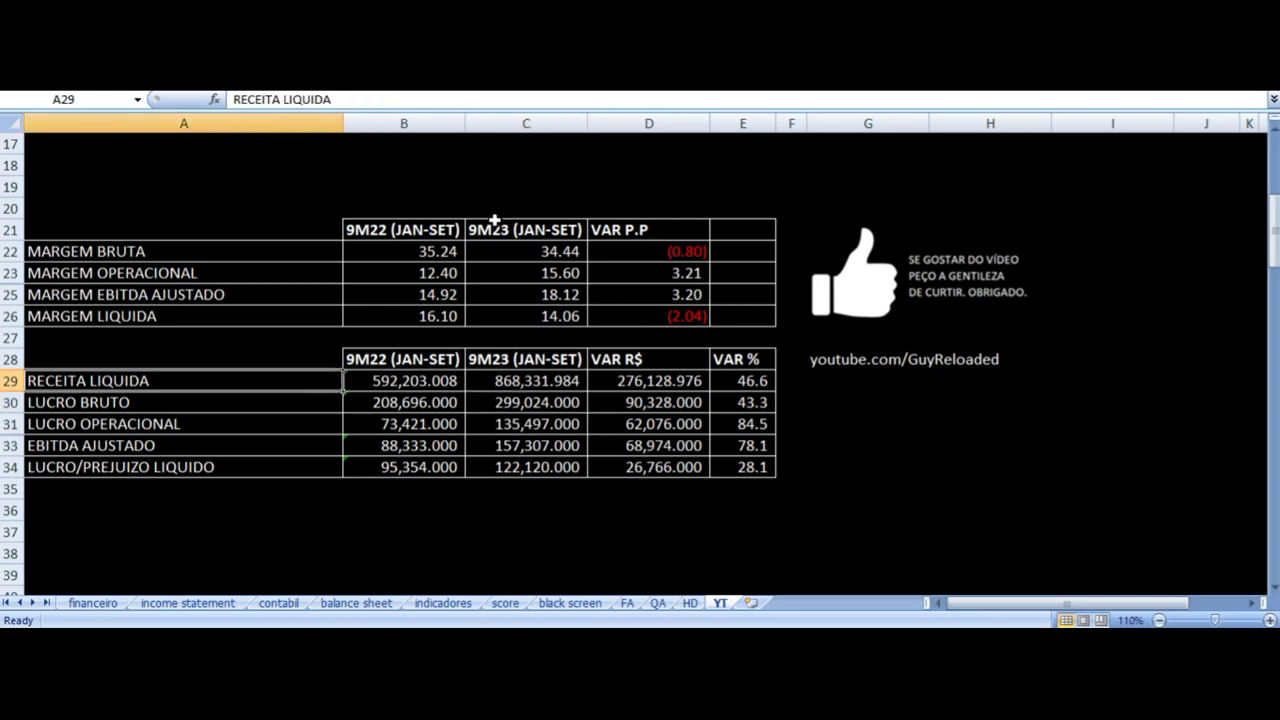
Examine the 12-month net revenue, net profit and net margin below the notes on the 9- and 12-month periods.
{"action": "scroll", "coordinate": [499, 293], "scroll_direction": "down", "scroll_amount": 7}
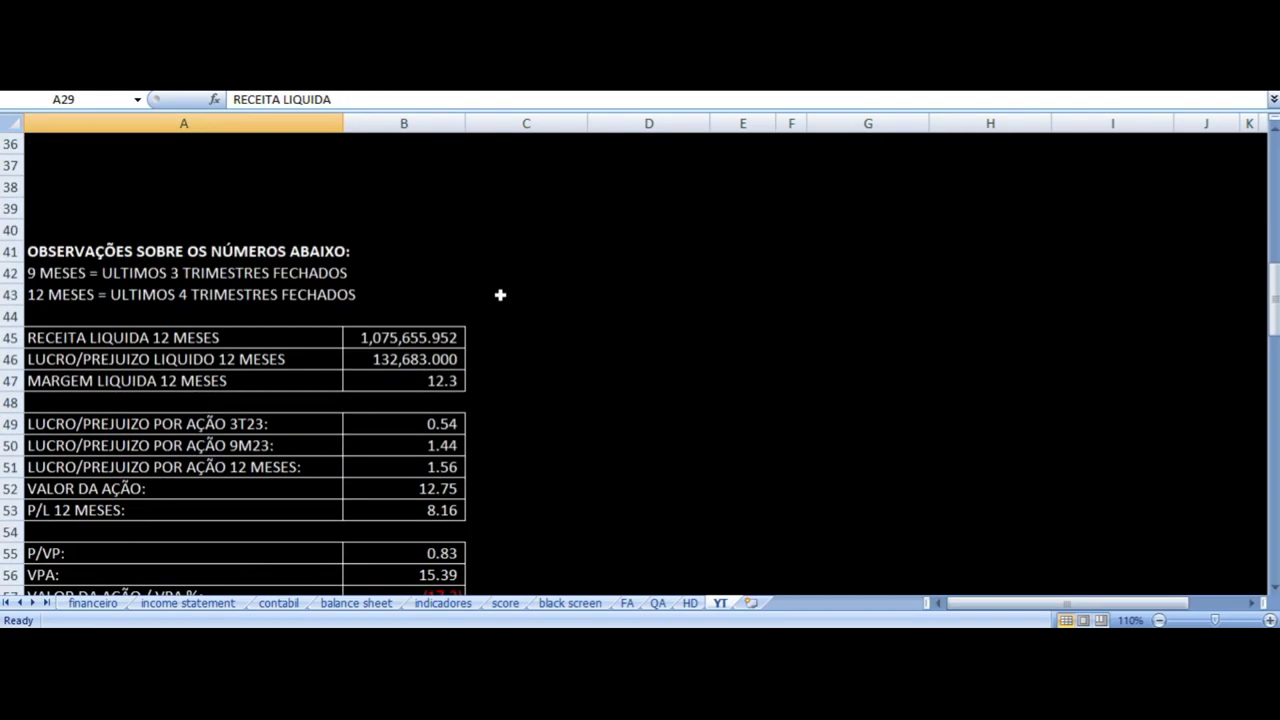
{"action": "left_click", "coordinate": [397, 277]}
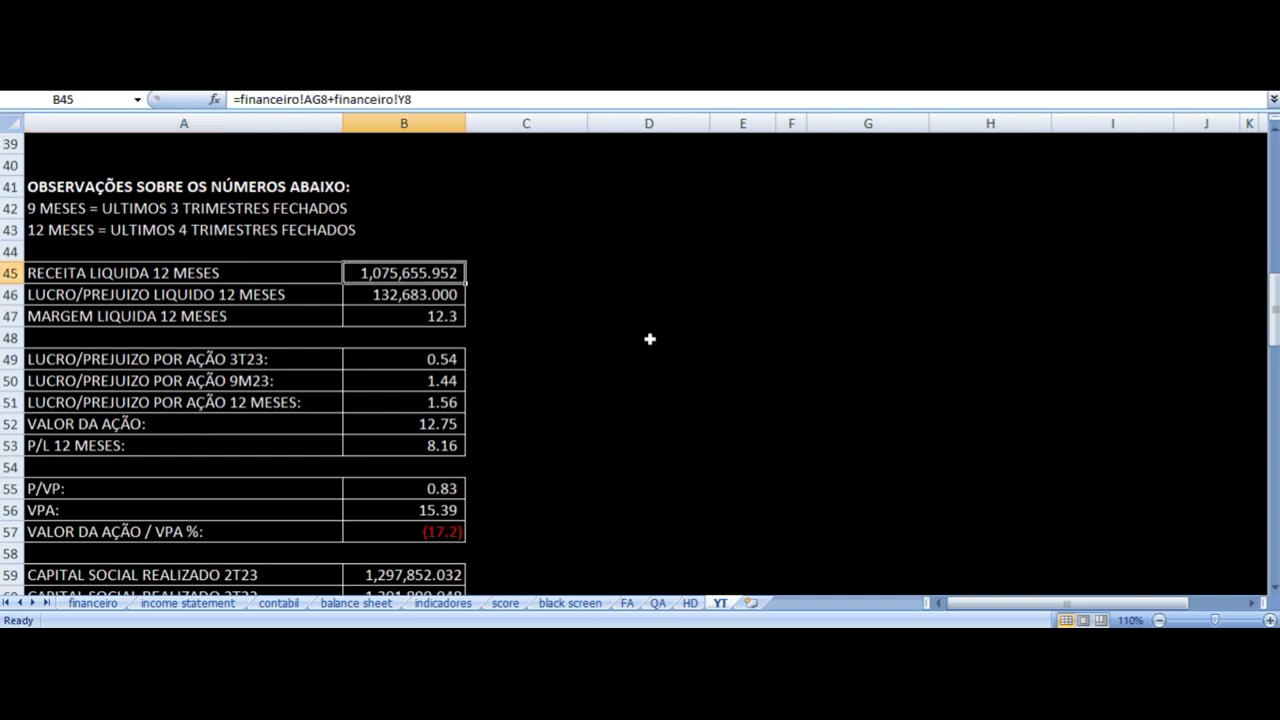
{"action": "key", "text": "Left"}
{"action": "key", "text": "Right"}
{"action": "key", "text": "Down"}
{"action": "key", "text": "Left"}
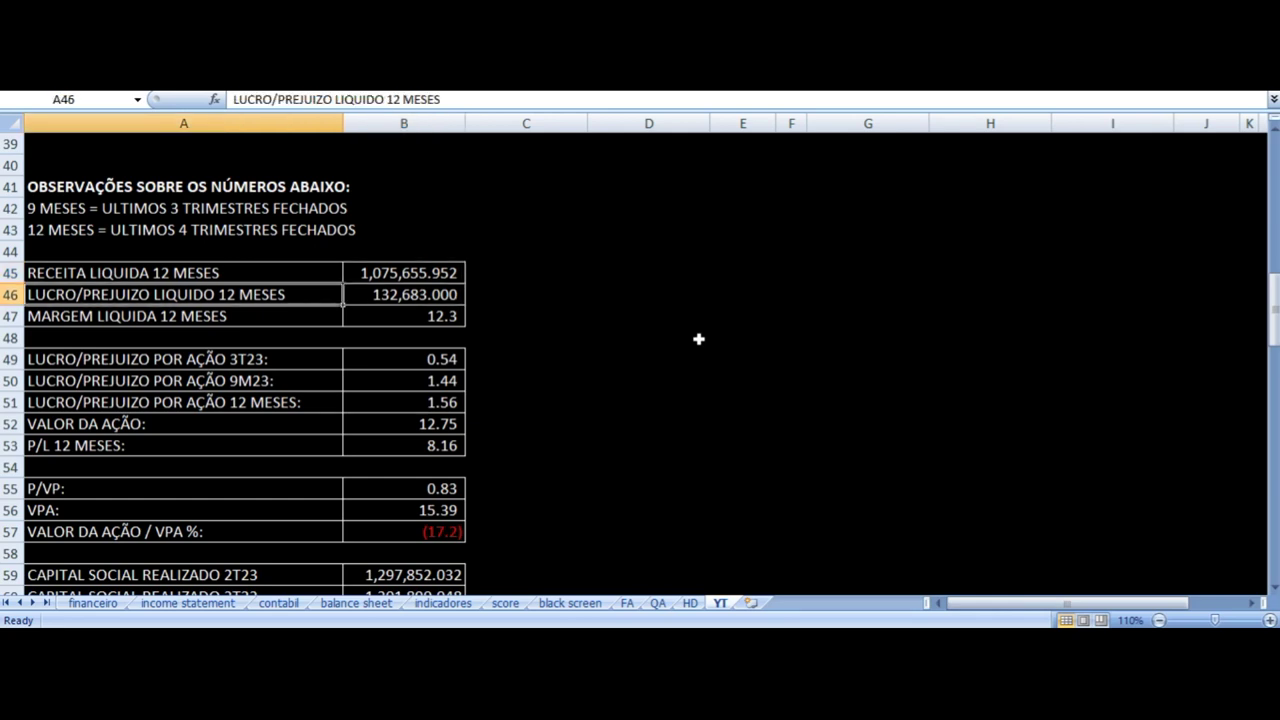
{"action": "key", "text": "Right"}
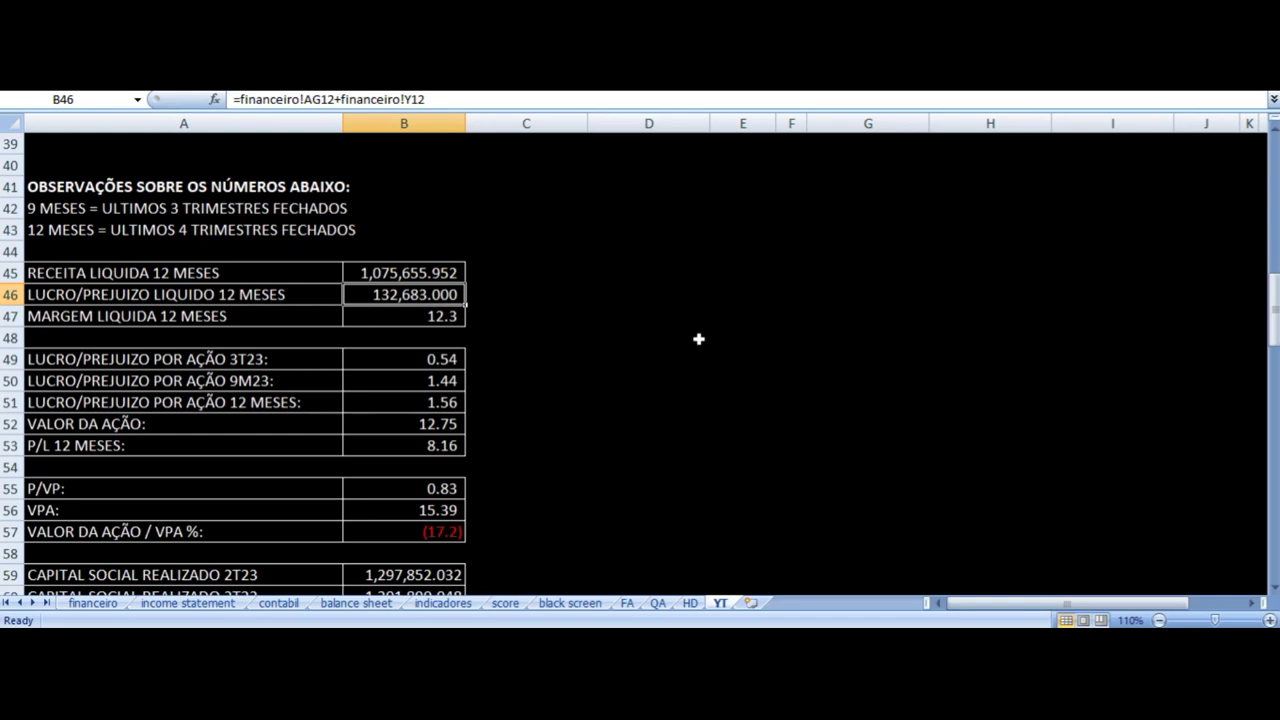
{"action": "key", "text": "Down"}
{"action": "key", "text": "Left"}
{"action": "key", "text": "Right"}
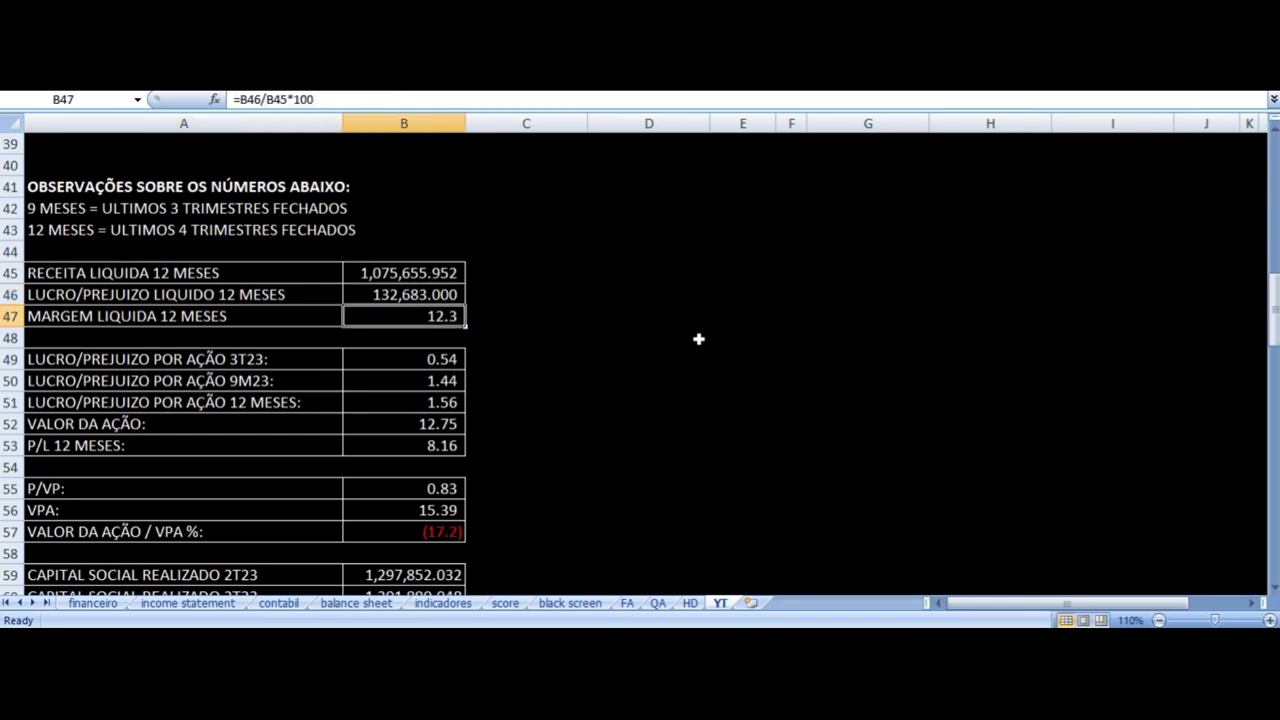
Examine the earnings per share for 3T23, 9M23 and the last 12 months.
{"action": "key", "text": "Down"}
{"action": "key", "text": "Down"}
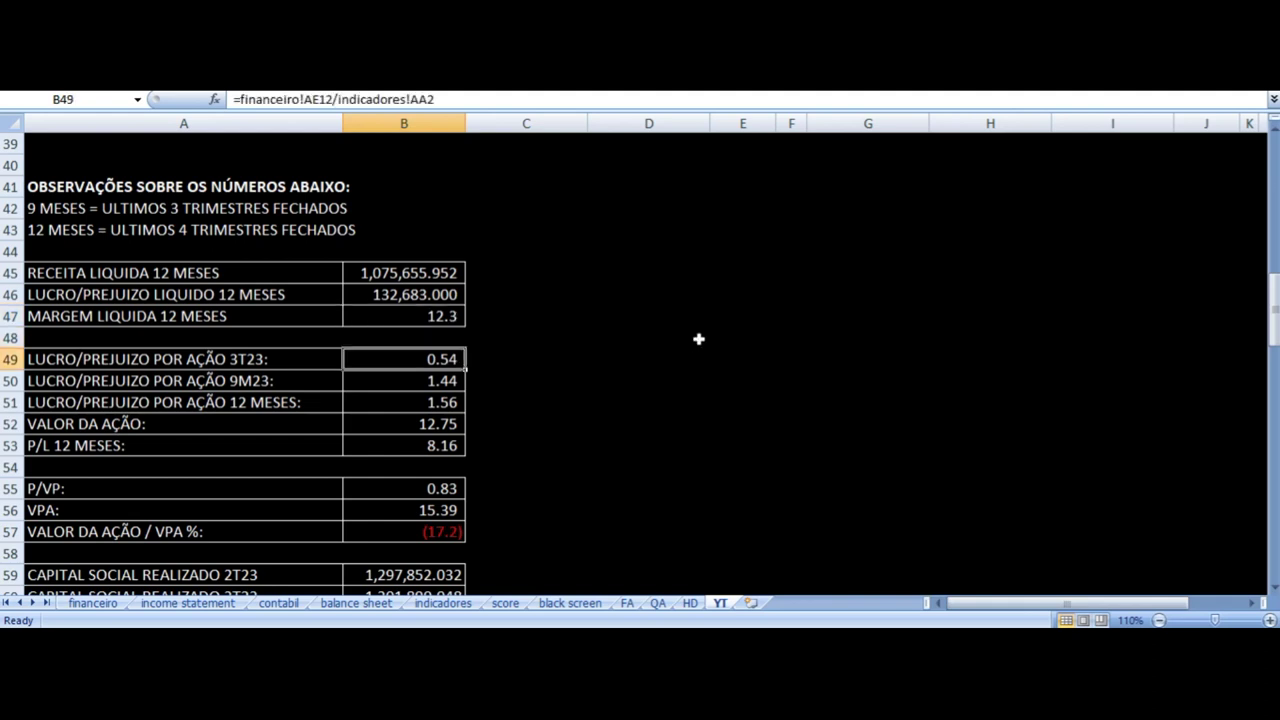
{"action": "key", "text": "Left"}
{"action": "key", "text": "Right"}
{"action": "key", "text": "Down"}
{"action": "key", "text": "Left"}
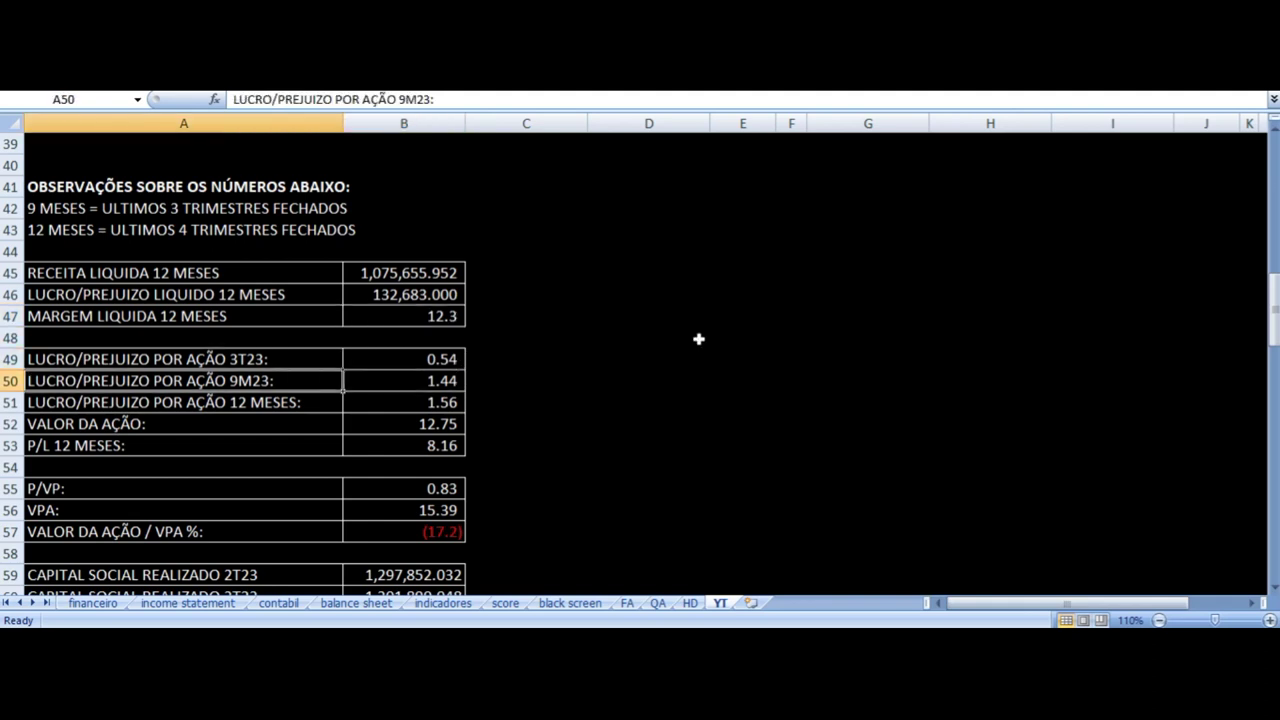
{"action": "key", "text": "Right"}
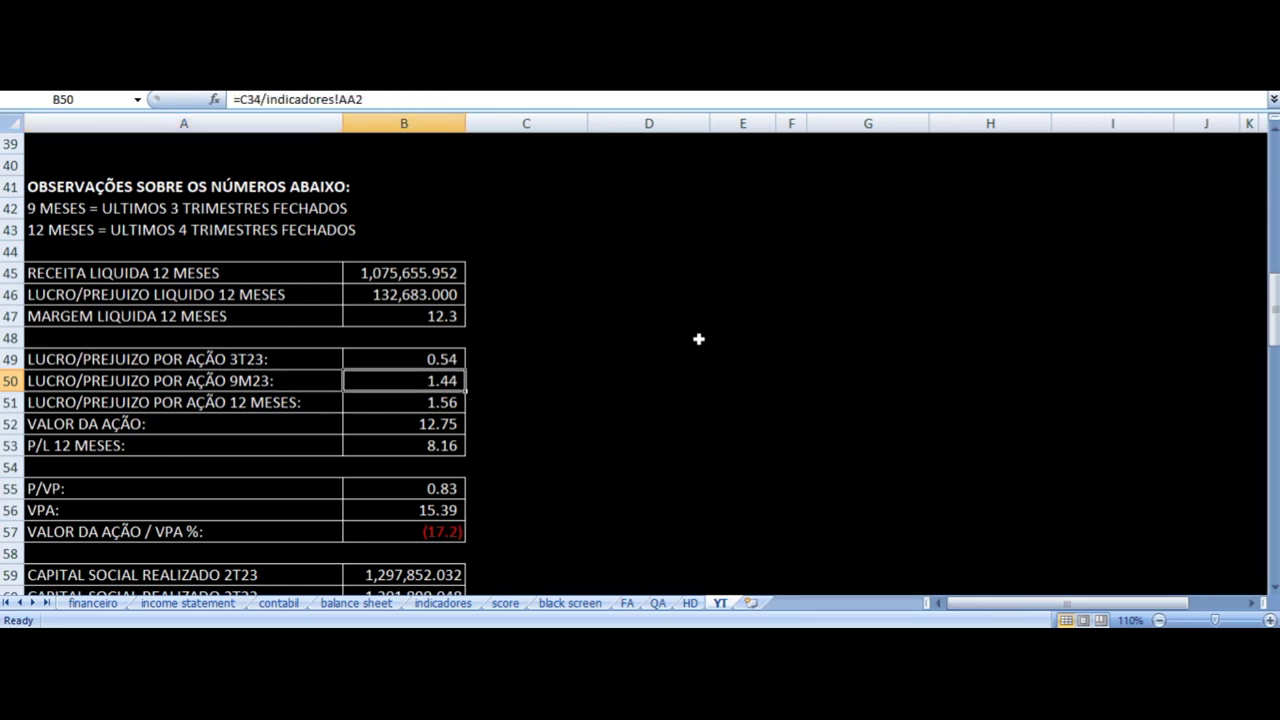
{"action": "scroll", "coordinate": [699, 339], "scroll_direction": "down", "scroll_amount": 1}
{"action": "left_click", "coordinate": [423, 336]}
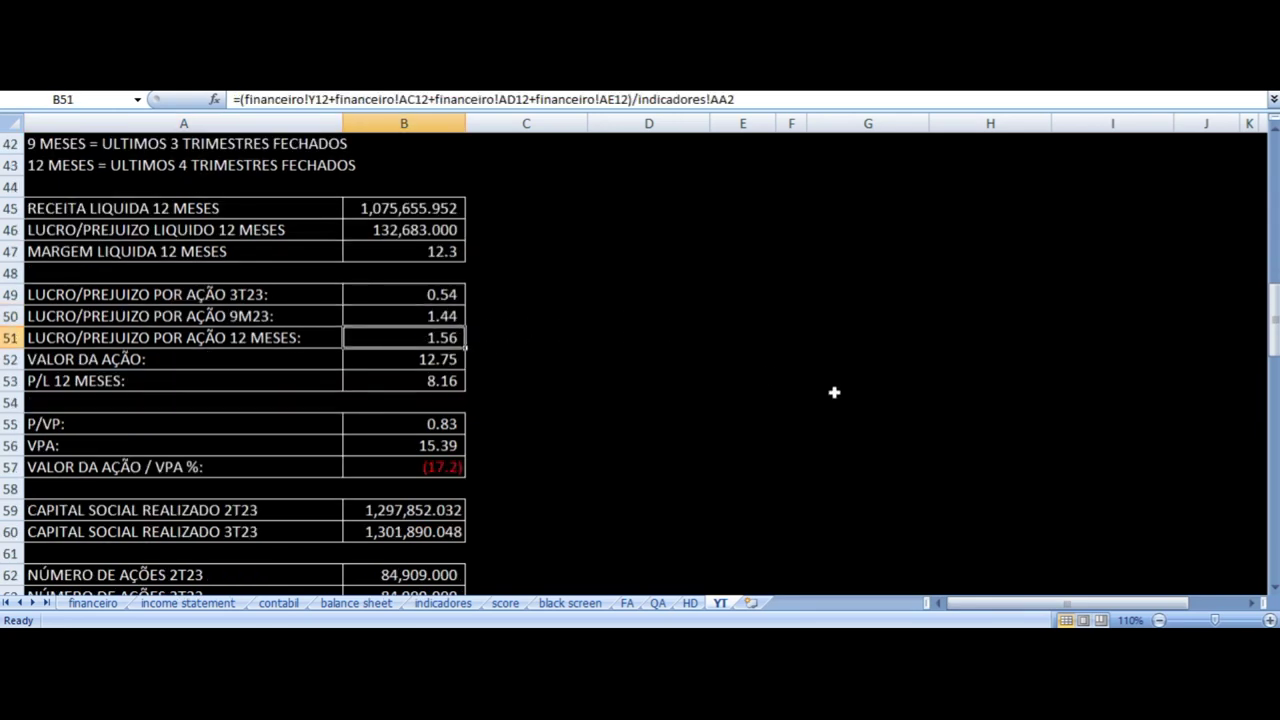
{"action": "key", "text": "Left"}
{"action": "key", "text": "Right"}
Examine the share price and the 12-month P/L ratio.
{"action": "key", "text": "Down"}
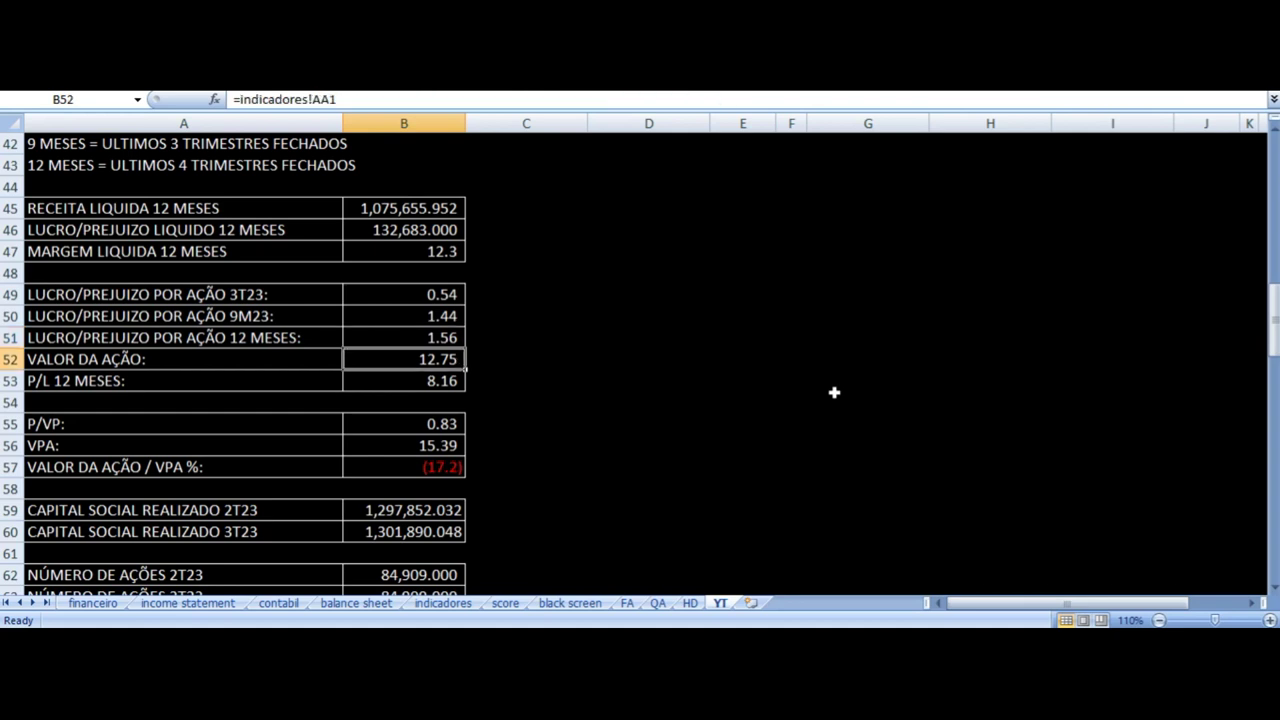
{"action": "key", "text": "Left"}
{"action": "key", "text": "Right"}
{"action": "key", "text": "Down"}
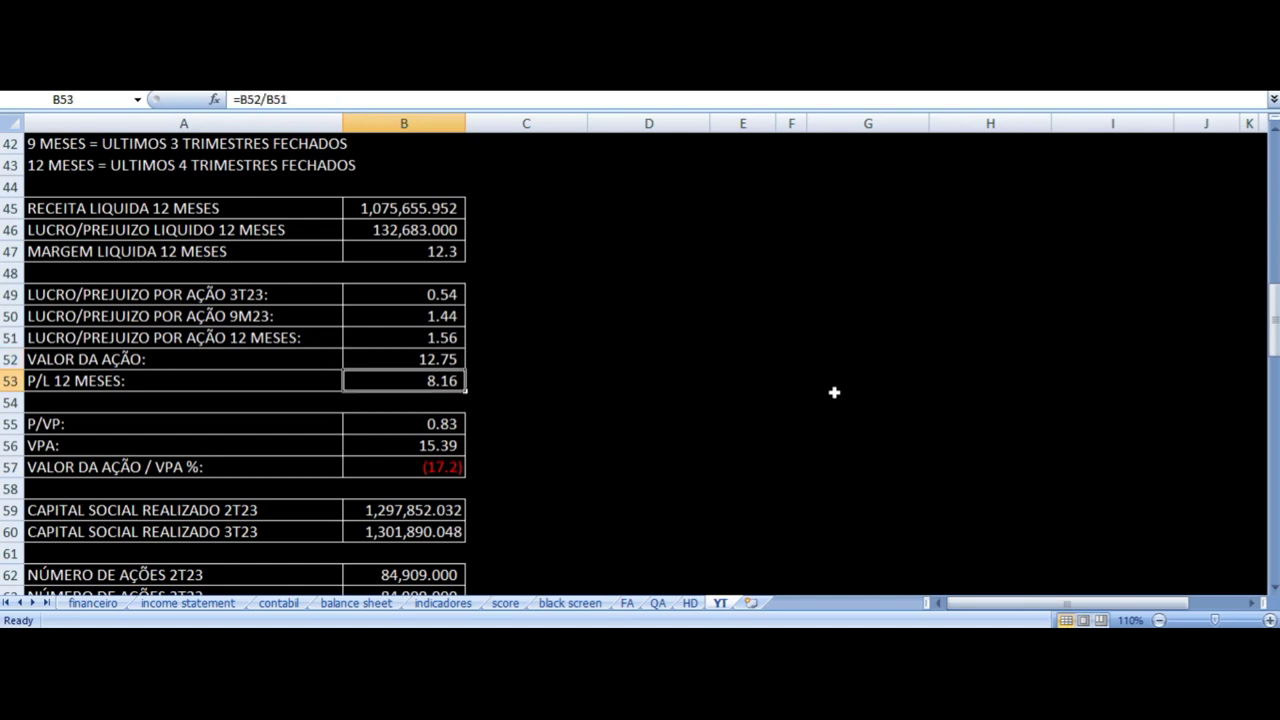
{"action": "key", "text": "Left"}
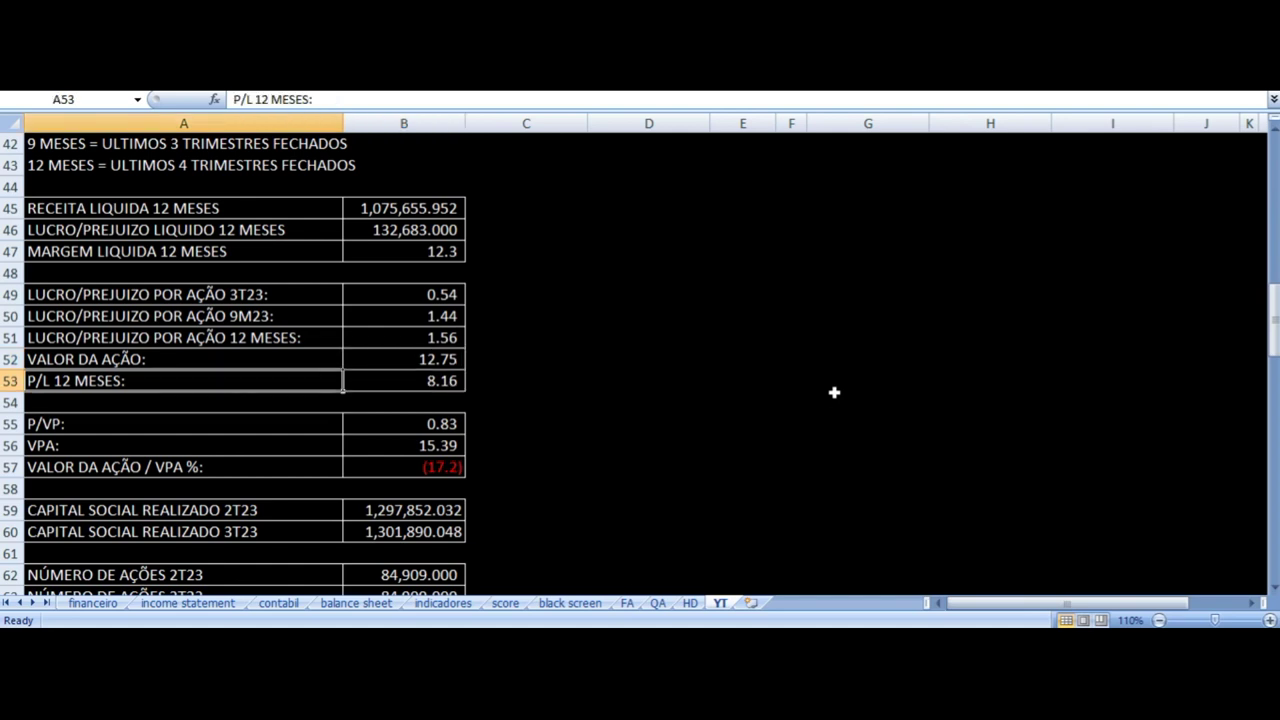
{"action": "key", "text": "Right"}
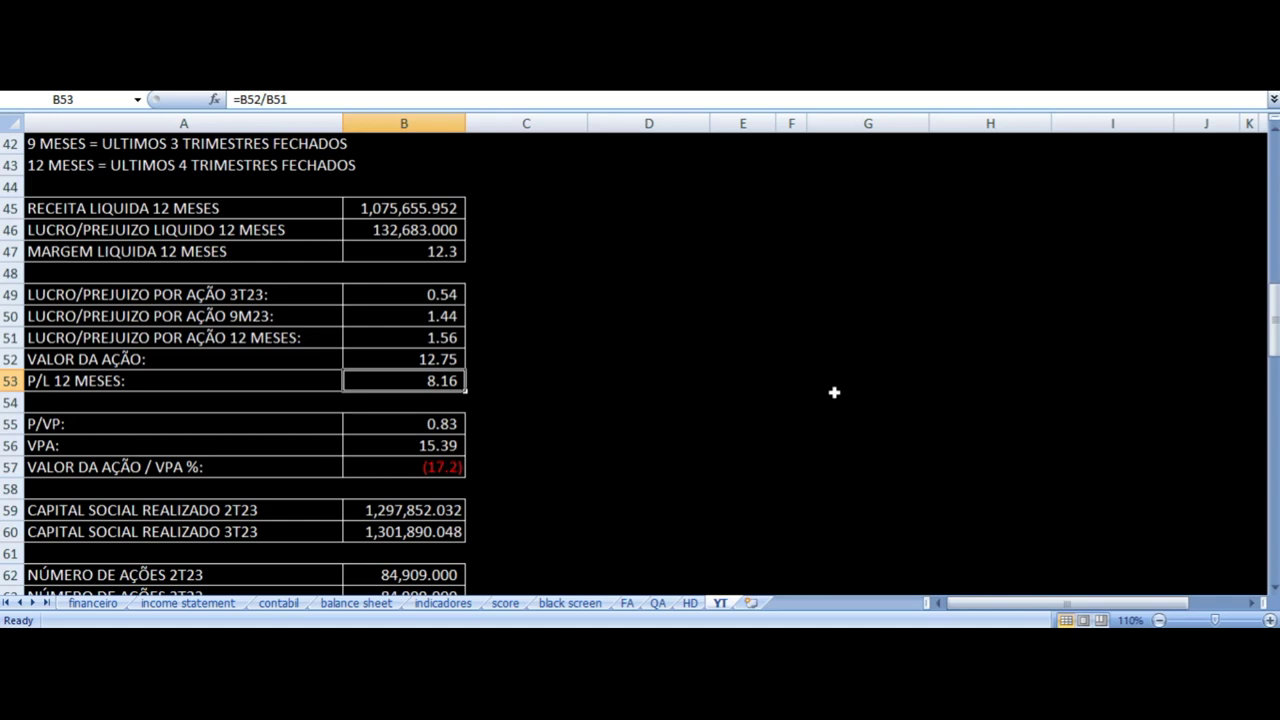
{"action": "key", "text": "Left"}
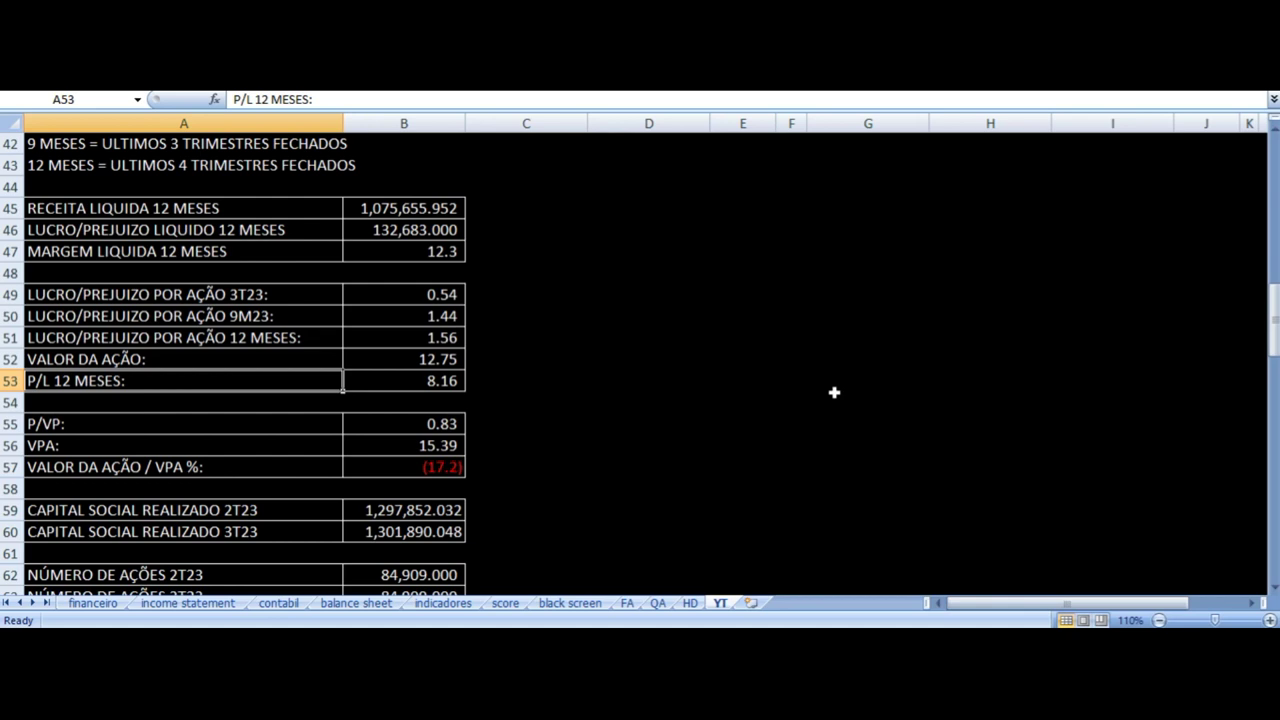
{"action": "key", "text": "Right"}
{"action": "key", "text": "Left"}
{"action": "key", "text": "Right"}
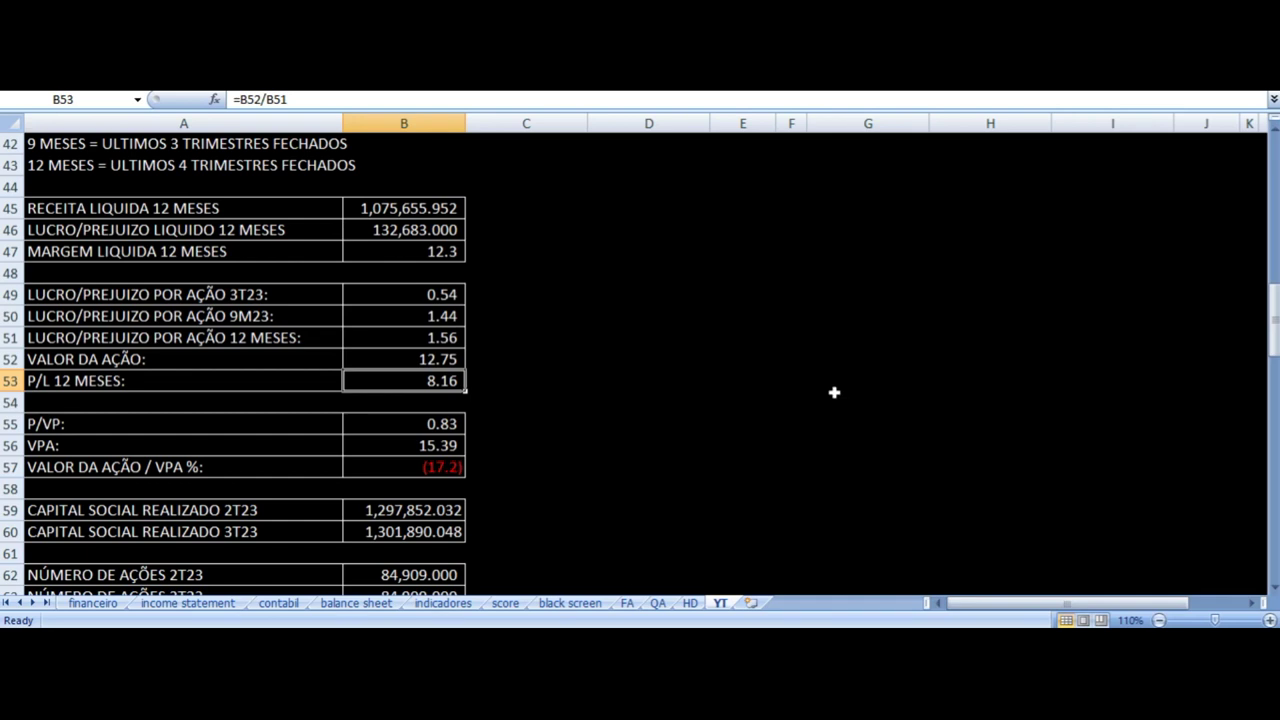
Examine the P/VP ratio, the VPA and the percentage difference between share price and VPA.
{"action": "key", "text": "Down"}
{"action": "key", "text": "Left"}
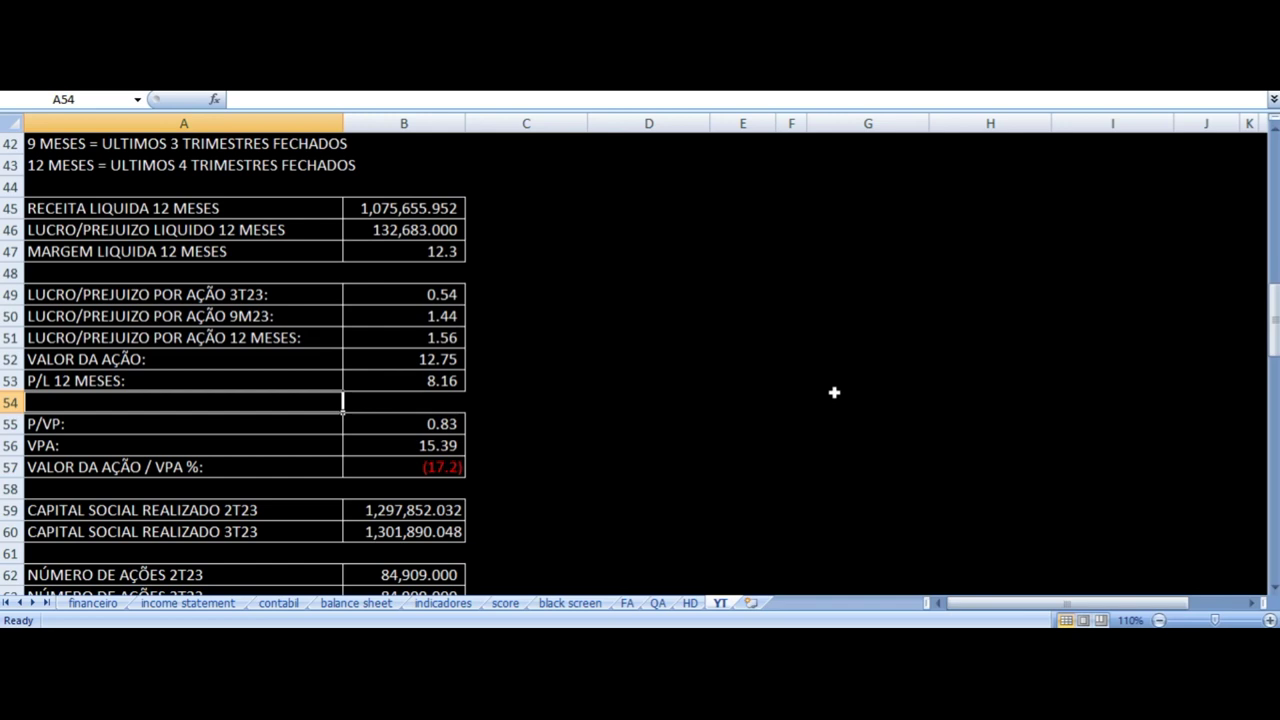
{"action": "key", "text": "Up"}
{"action": "key", "text": "Right"}
{"action": "key", "text": "Down"}
{"action": "key", "text": "Down"}
{"action": "key", "text": "Left"}
{"action": "key", "text": "Right"}
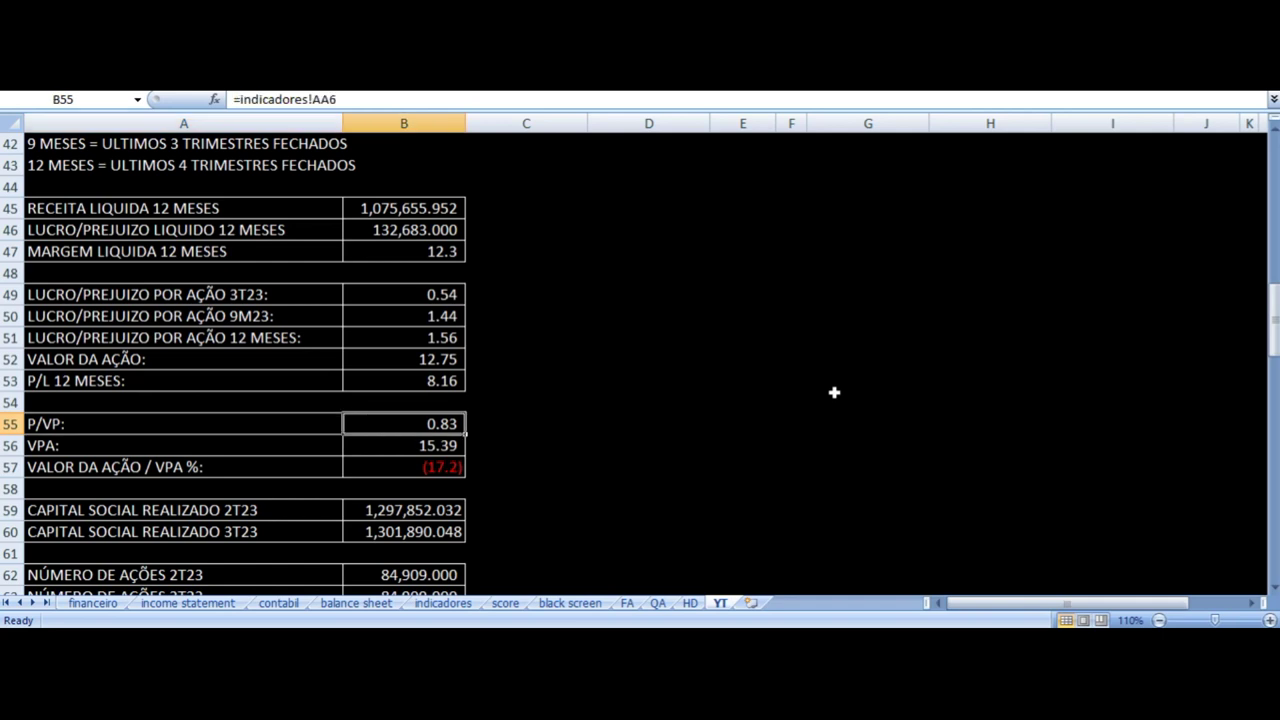
{"action": "key", "text": "Down"}
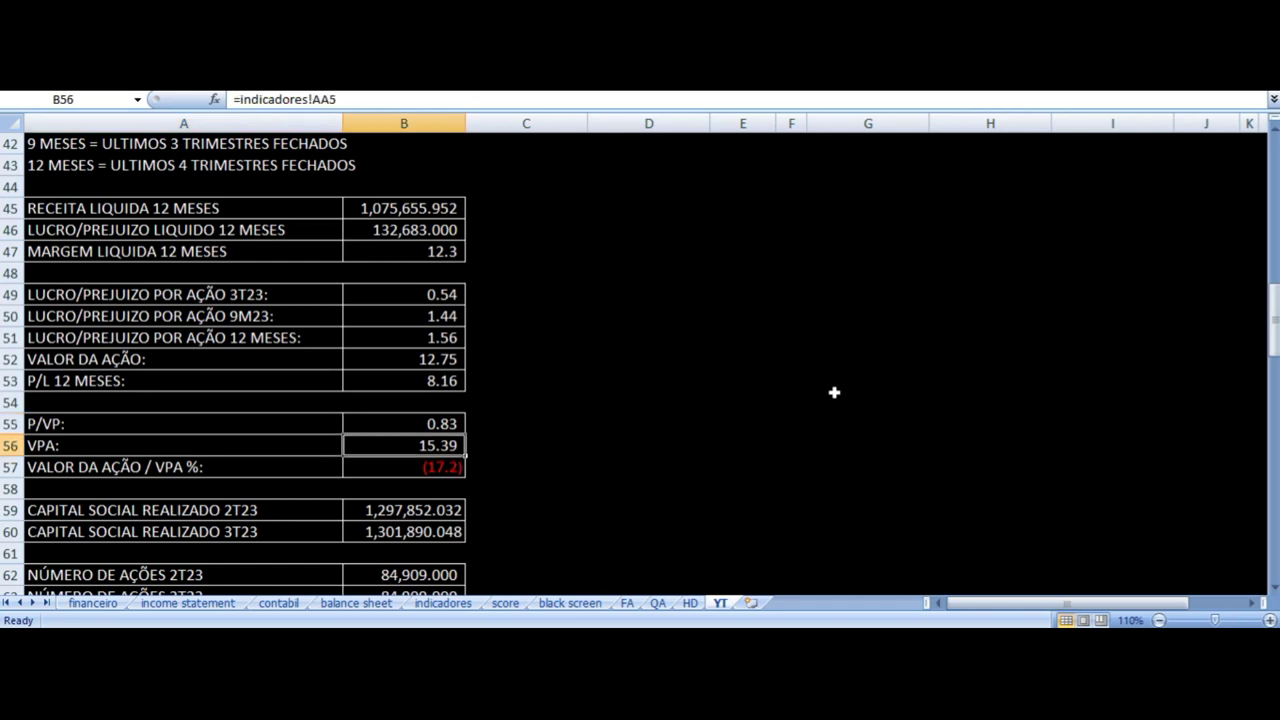
{"action": "key", "text": "Left"}
{"action": "key", "text": "Right"}
{"action": "key", "text": "Down"}
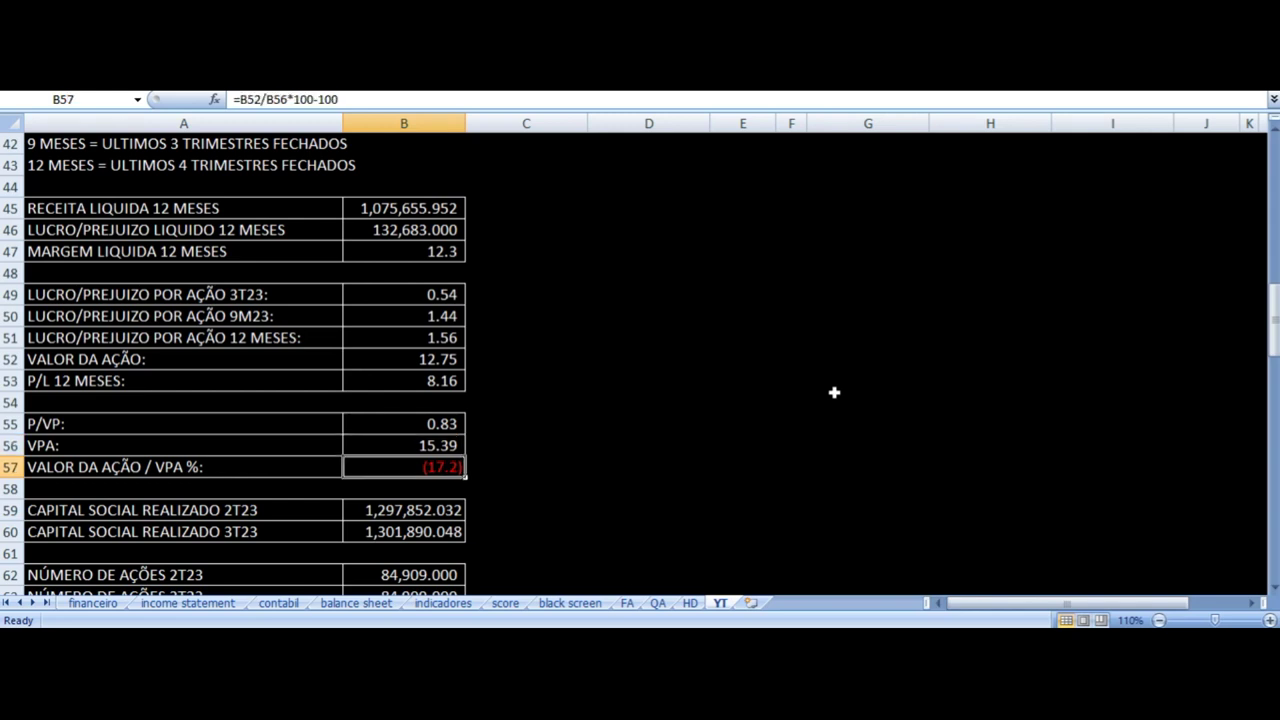
Recheck the P/VP ratio by comparing the share price with the VPA.
{"action": "key", "text": "Left"}
{"action": "key", "text": "Up"}
{"action": "key", "text": "Up"}
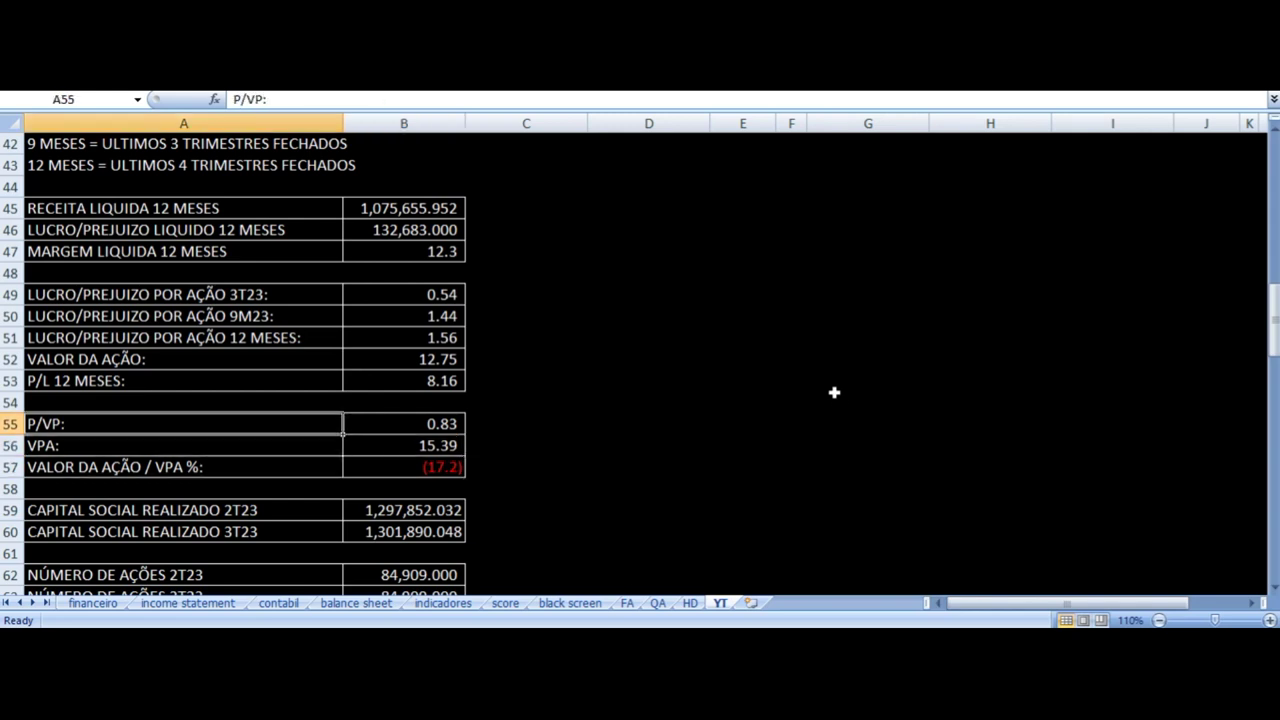
{"action": "key", "text": "Right"}
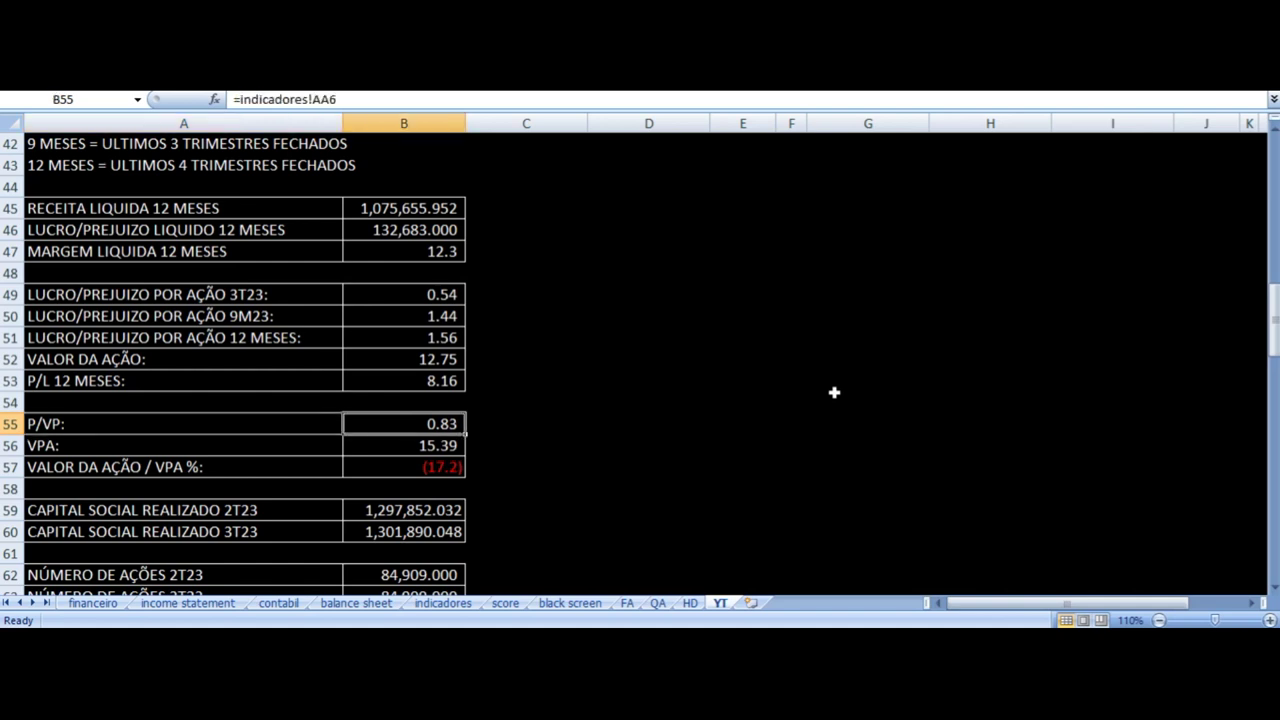
{"action": "key", "text": "Up"}
{"action": "key", "text": "Up"}
{"action": "key", "text": "Up"}
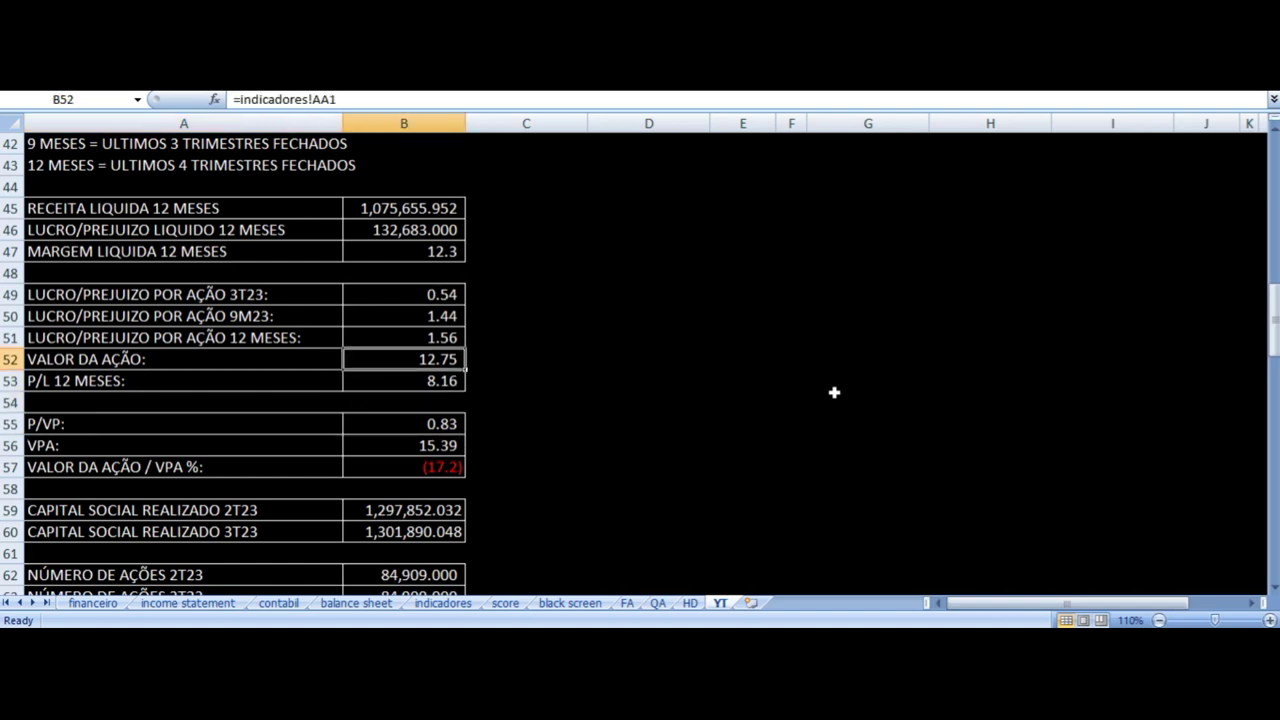
{"action": "key", "text": "Down"}
{"action": "key", "text": "Down"}
{"action": "key", "text": "Down"}
{"action": "key", "text": "Down"}
{"action": "key", "text": "Left"}
{"action": "key", "text": "Right"}
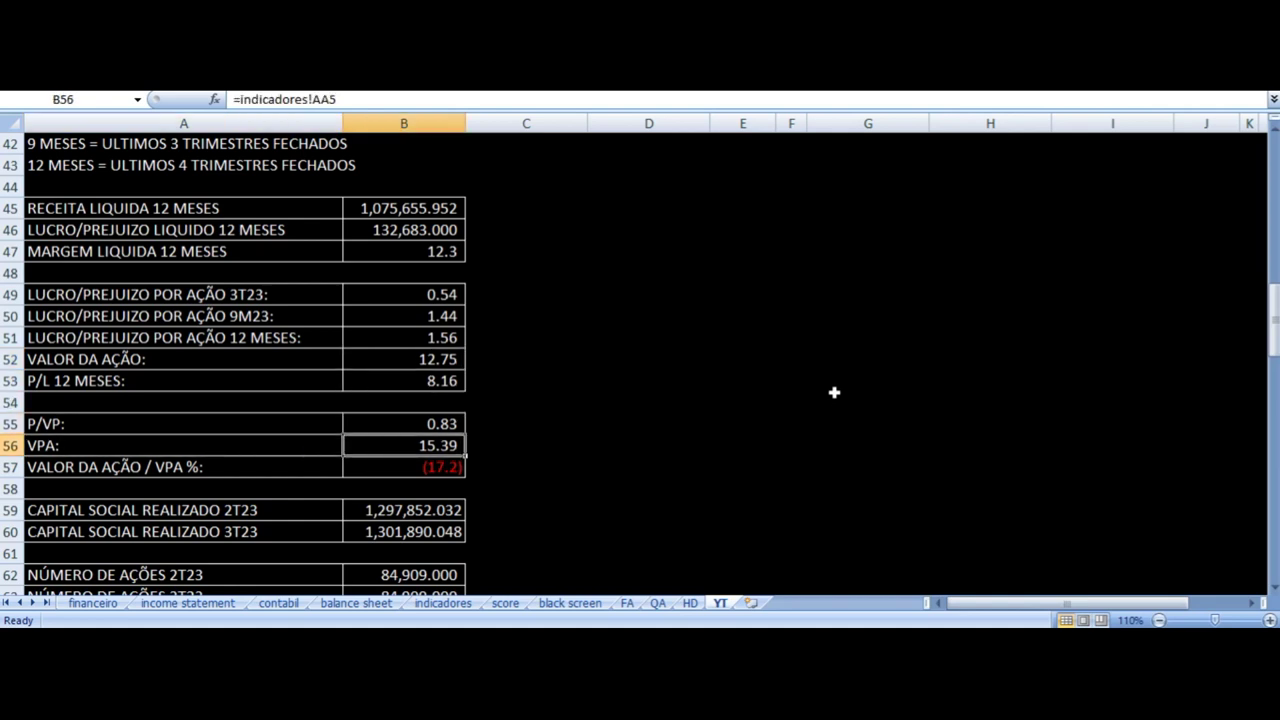
{"action": "key", "text": "Up"}
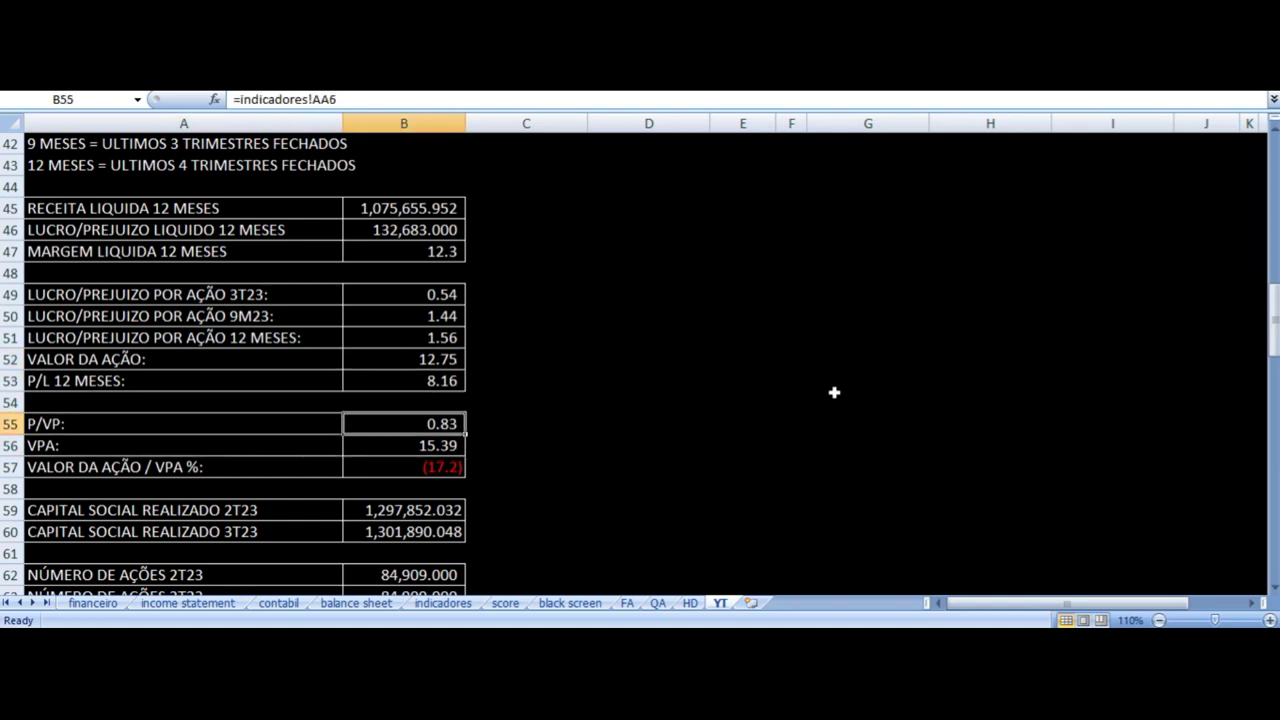
Compare the paid-in share capital (capital social realizado) of 2T23 and 3T23.
{"action": "scroll", "coordinate": [571, 343], "scroll_direction": "down", "scroll_amount": 2}
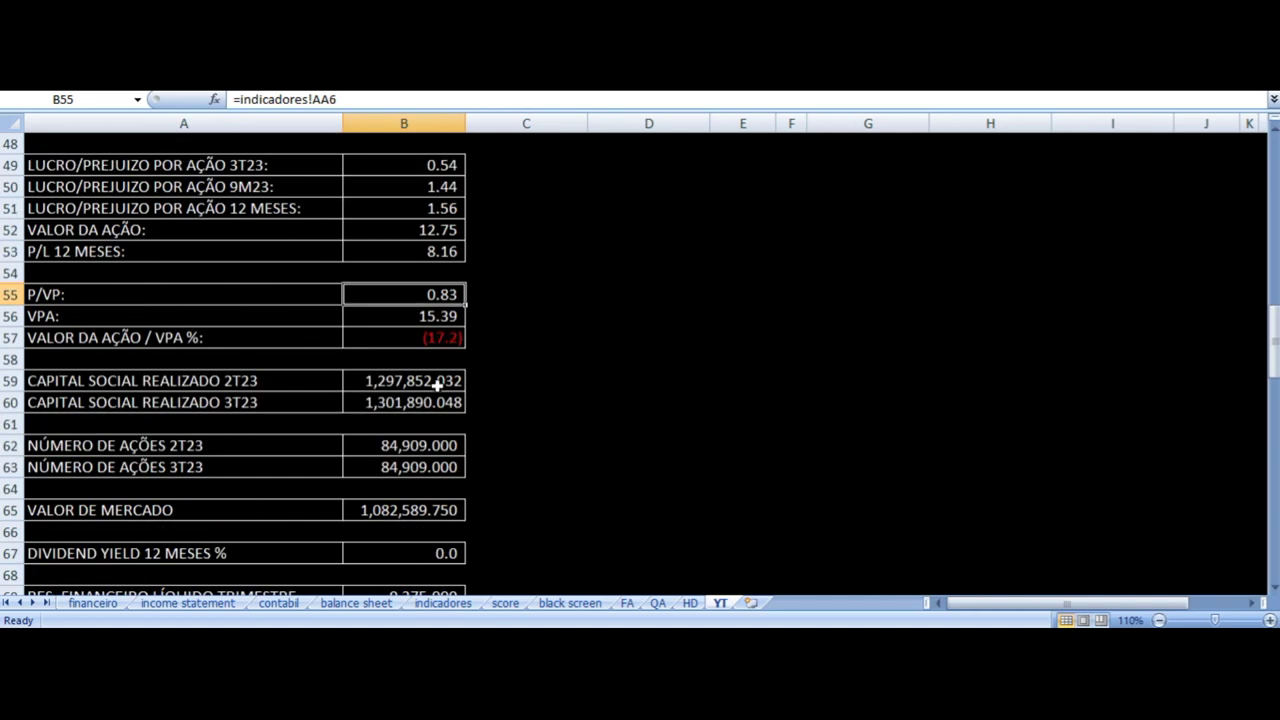
{"action": "left_click", "coordinate": [221, 385]}
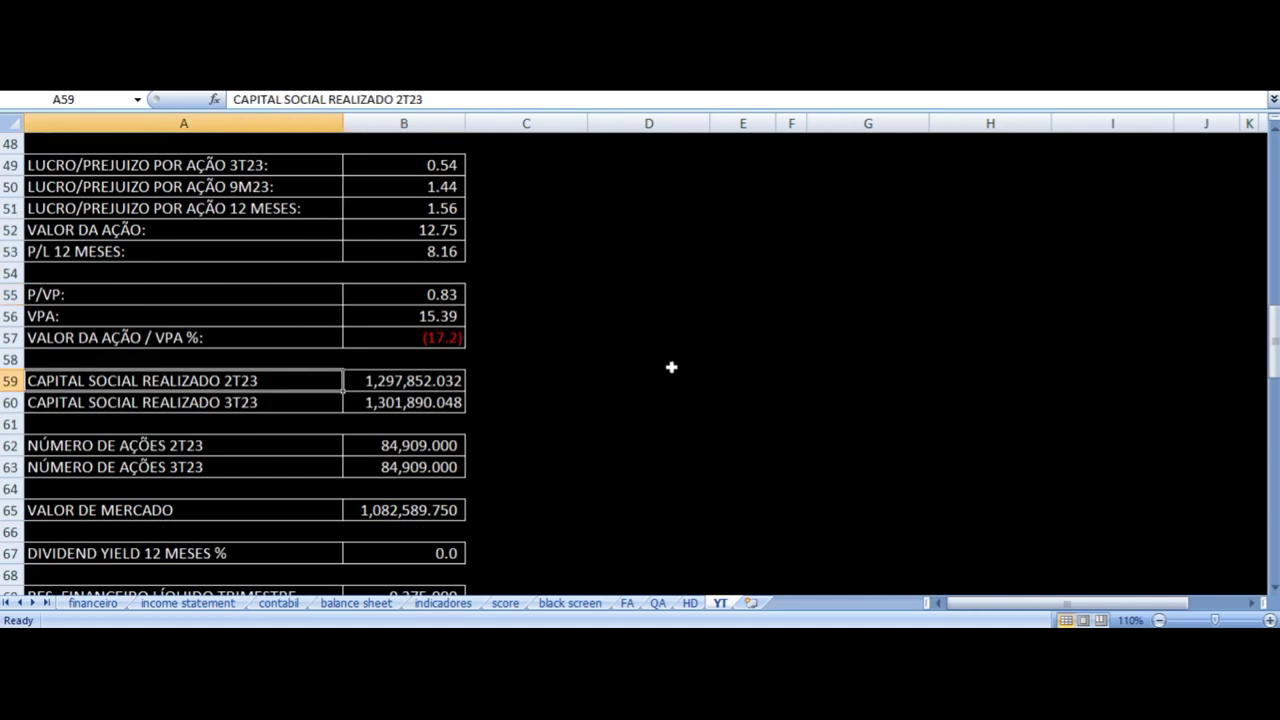
{"action": "key", "text": "Down"}
{"action": "key", "text": "Right"}
{"action": "key", "text": "Up"}
{"action": "key", "text": "Down"}
{"action": "key", "text": "Up"}
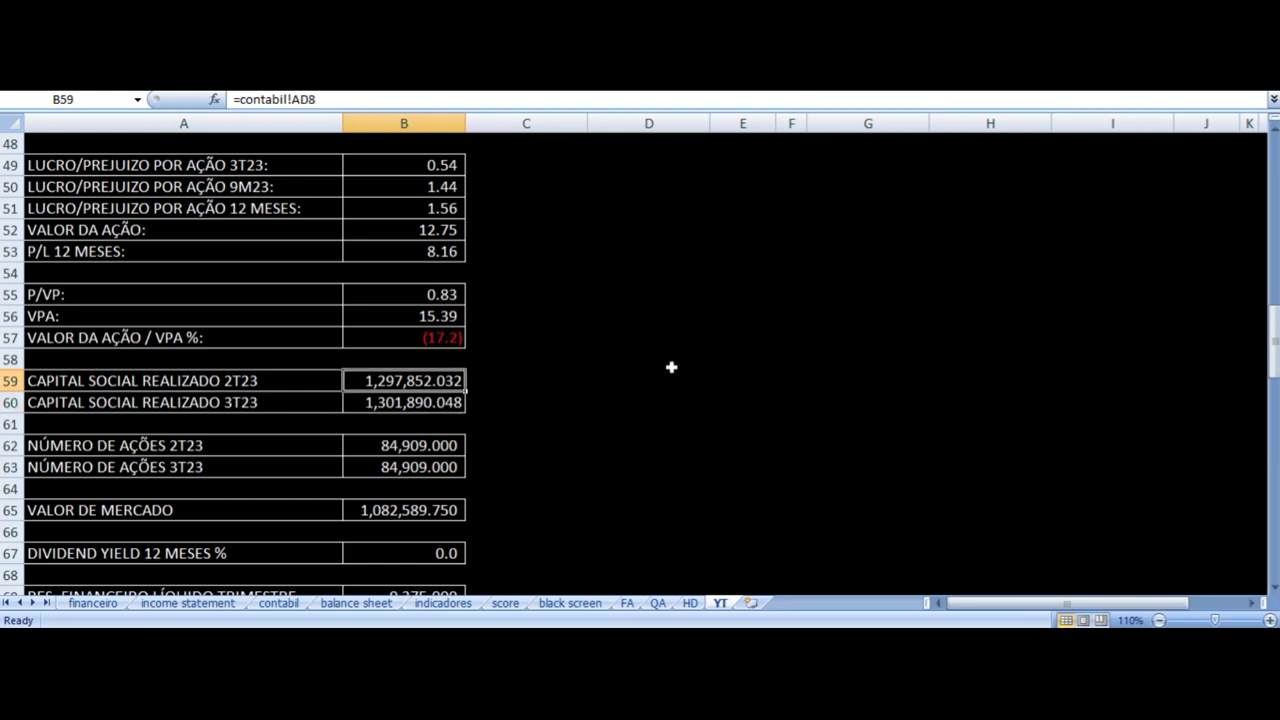
Examine the number of shares and the market value below the share capital rows.
{"action": "key", "text": "Down"}
{"action": "key", "text": "Down"}
{"action": "key", "text": "Down"}
{"action": "scroll", "coordinate": [445, 405], "scroll_direction": "down", "scroll_amount": 3}
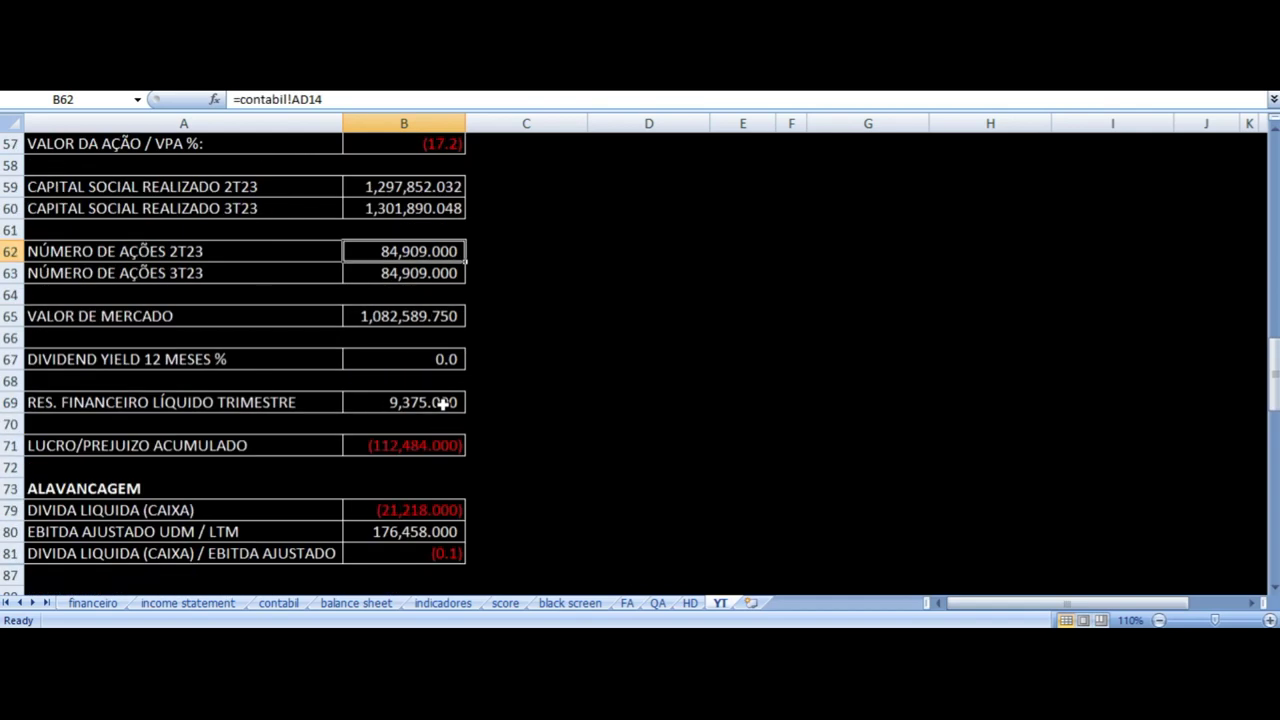
{"action": "left_click", "coordinate": [364, 316]}
Examine the 12-month dividend yield.
{"action": "key", "text": "Down"}
{"action": "key", "text": "Down"}
{"action": "key", "text": "Left"}
{"action": "key", "text": "Right"}
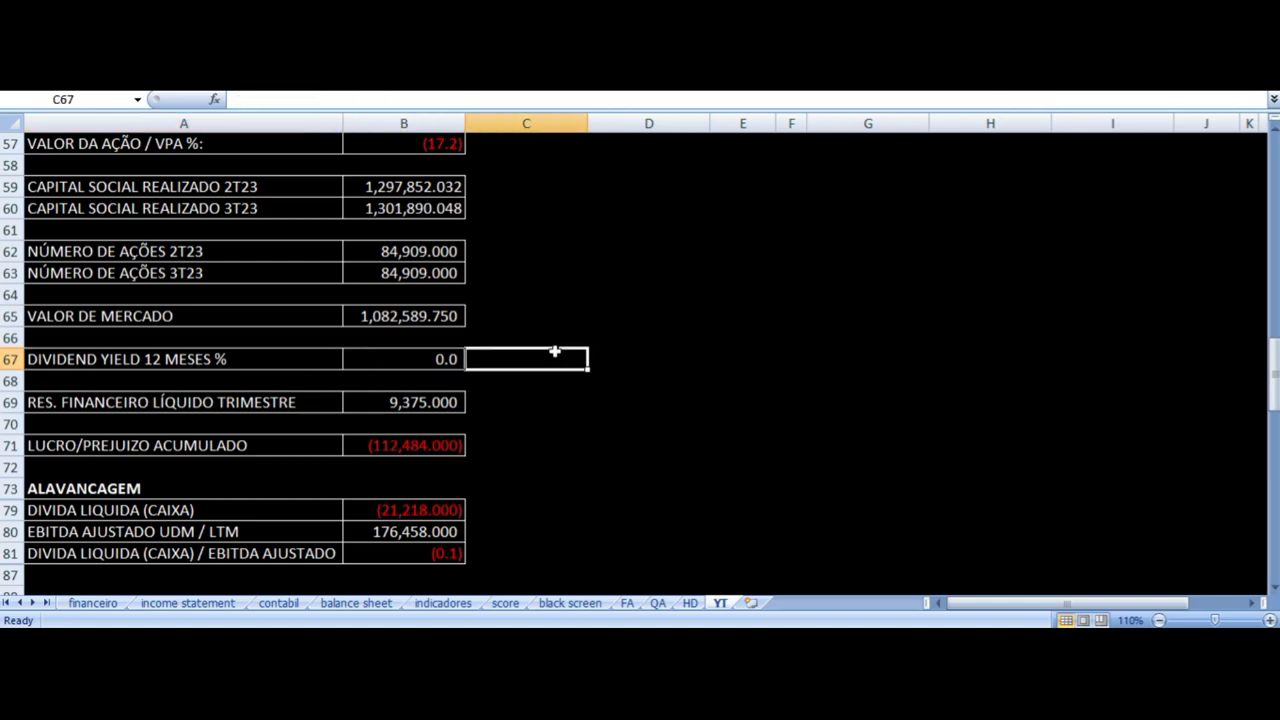
{"action": "key", "text": "Left"}
Examine the quarter's net financial result and go to the accumulated profit/loss row.
{"action": "key", "text": "Down"}
{"action": "key", "text": "Down"}
{"action": "key", "text": "Right"}
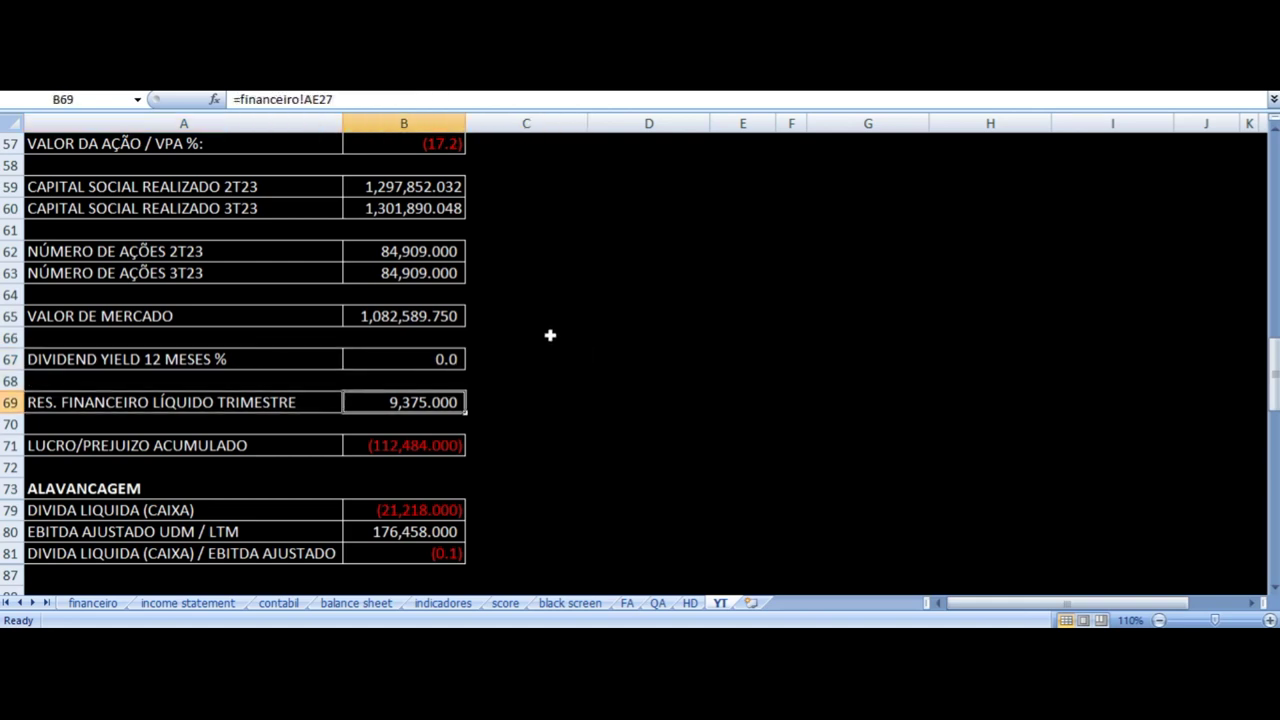
{"action": "scroll", "coordinate": [550, 335], "scroll_direction": "down", "scroll_amount": 3}
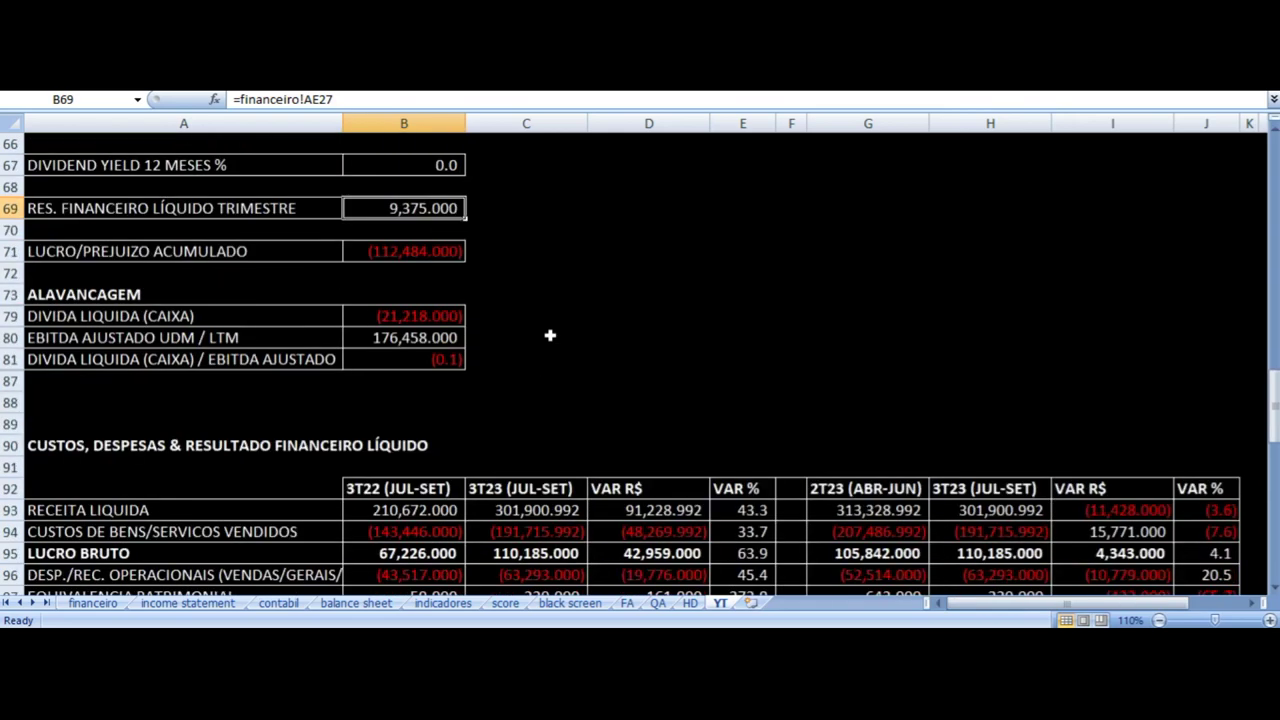
{"action": "left_click", "coordinate": [254, 251]}
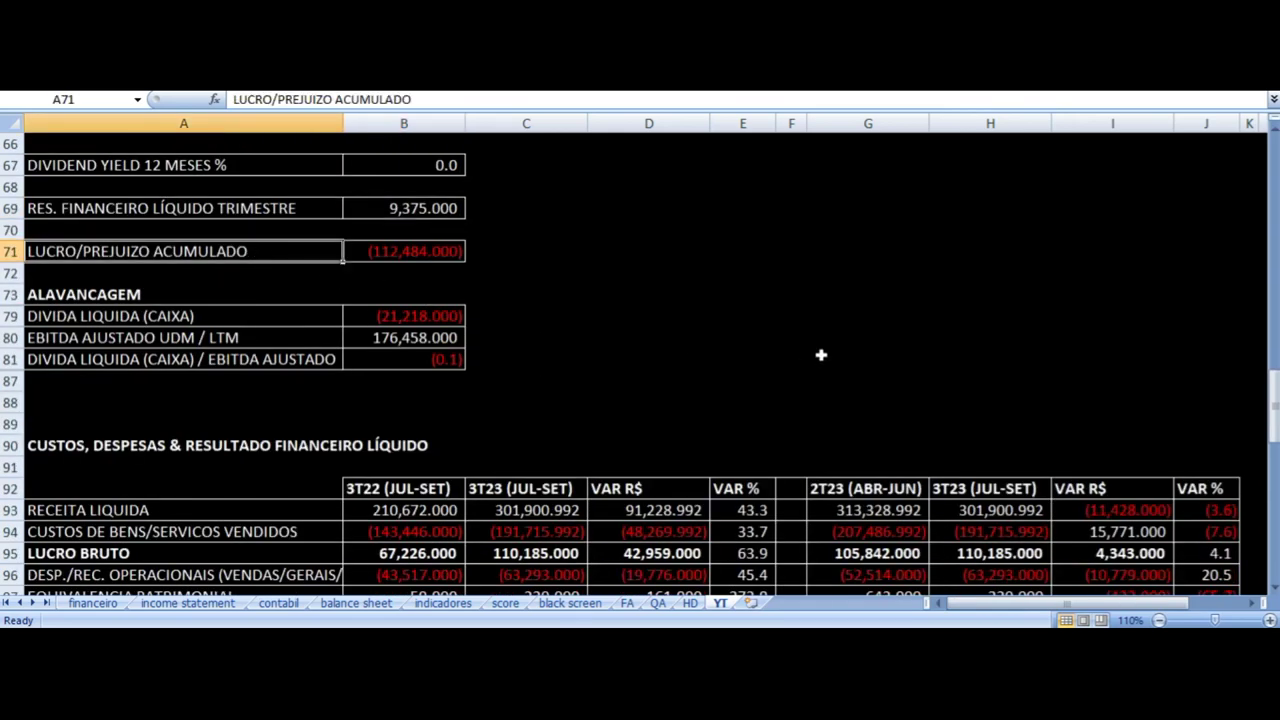
Examine the accumulated profit/loss value and go to the net debt (dívida líquida) row of the leverage block.
{"action": "key", "text": "Right"}
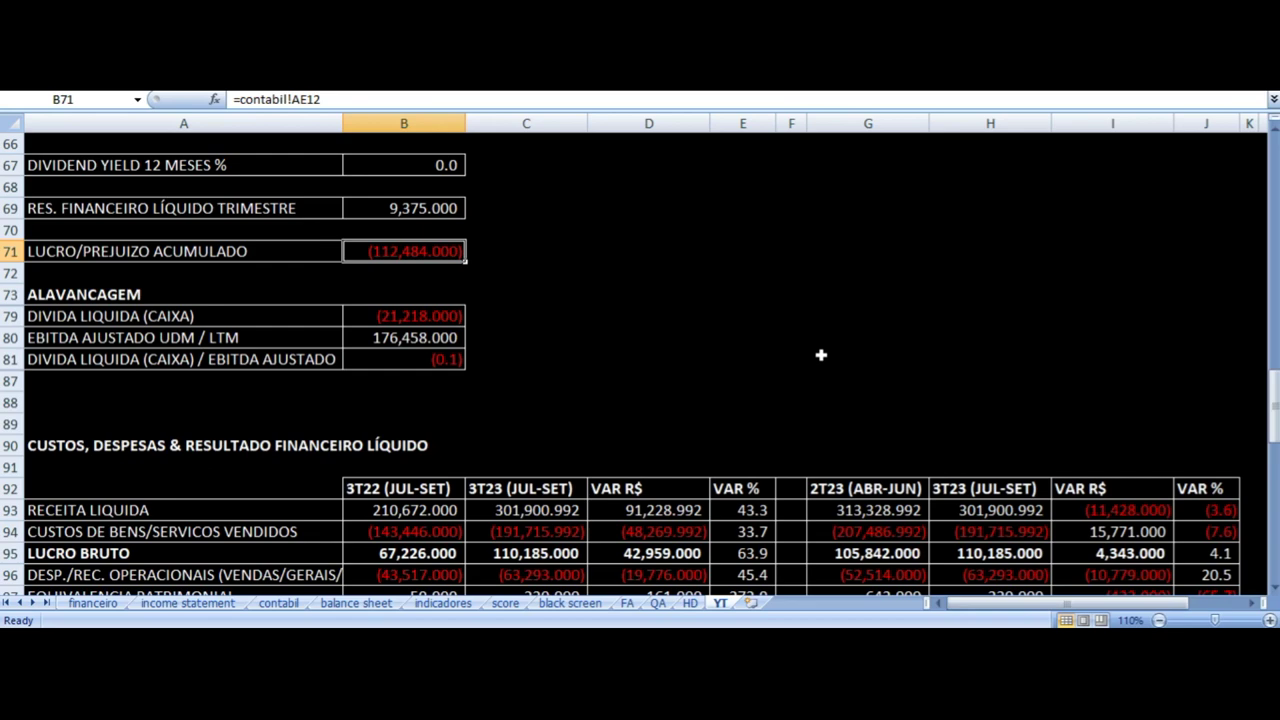
{"action": "key", "text": "Down"}
{"action": "key", "text": "Down"}
{"action": "key", "text": "Down"}
{"action": "key", "text": "Left"}
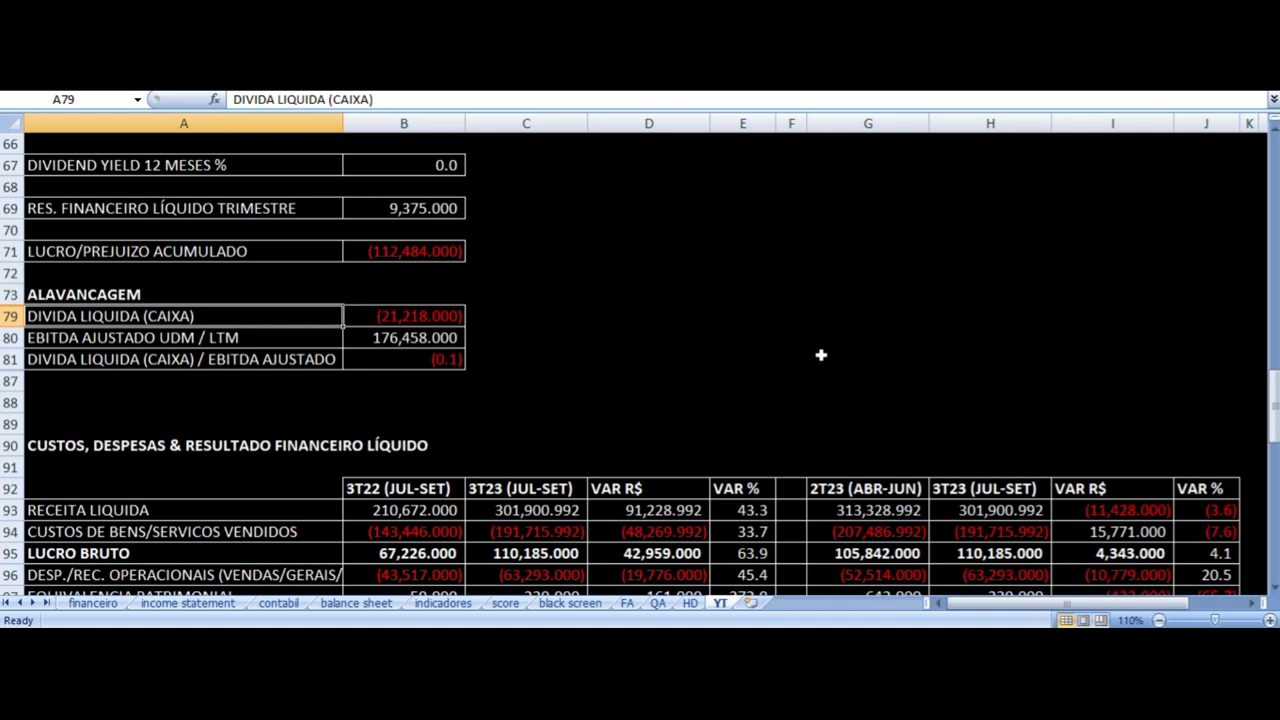
Examine the net debt (cash) value together with the 12-month adjusted EBITDA rows in the leverage block.
{"action": "key", "text": "Right"}
{"action": "key", "text": "Left"}
{"action": "key", "text": "Right"}
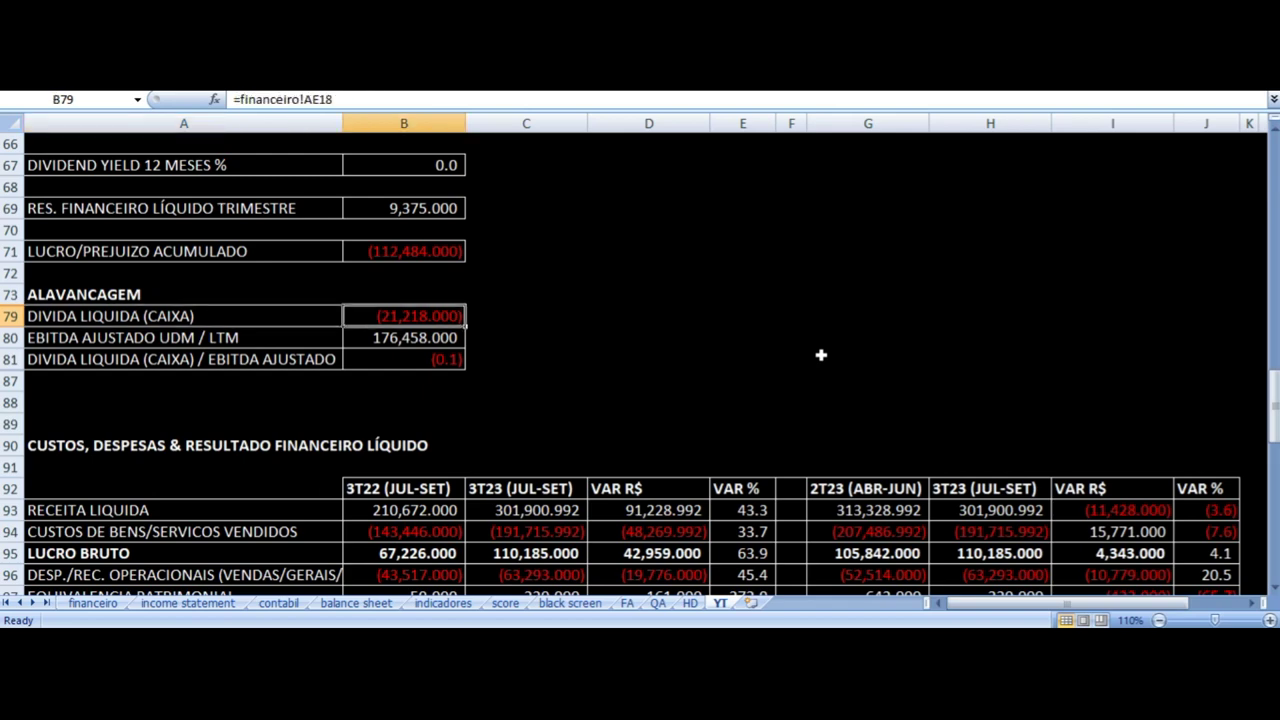
{"action": "key", "text": "Left"}
{"action": "key", "text": "Down"}
{"action": "key", "text": "Down"}
{"action": "key", "text": "Right"}
{"action": "key", "text": "Up"}
{"action": "key", "text": "Up"}
{"action": "key", "text": "Left"}
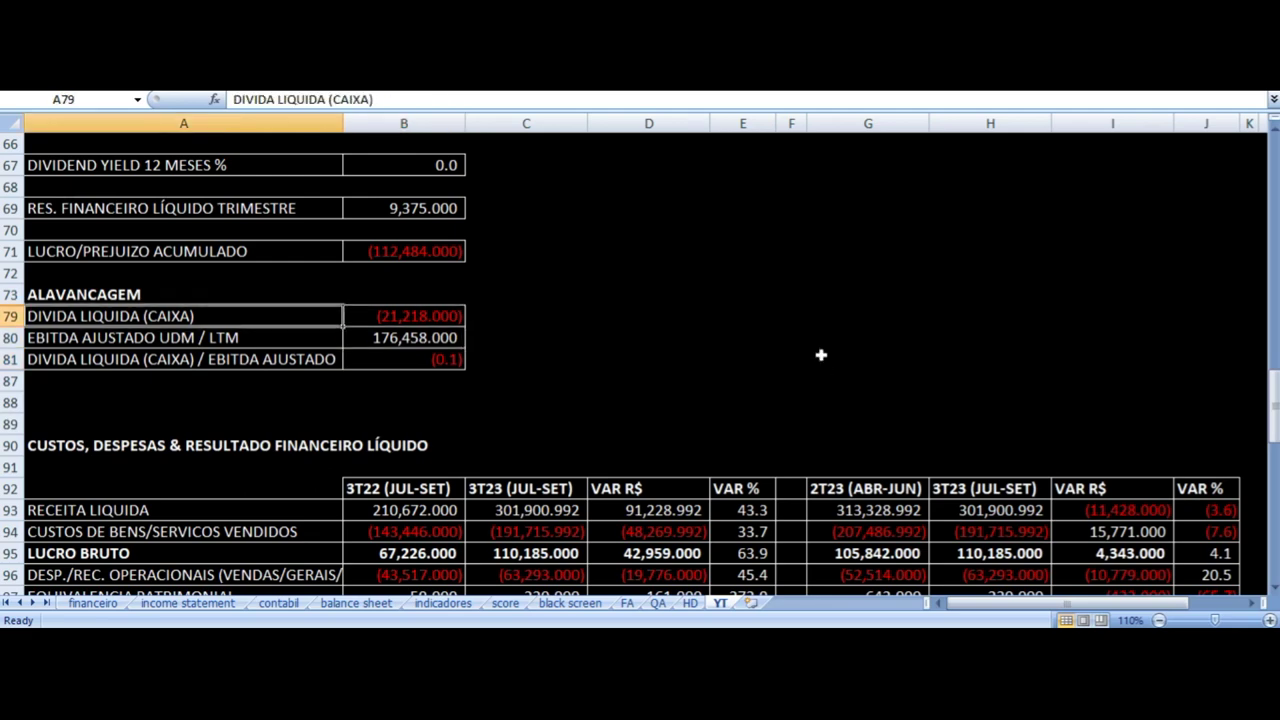
{"action": "key", "text": "Right"}
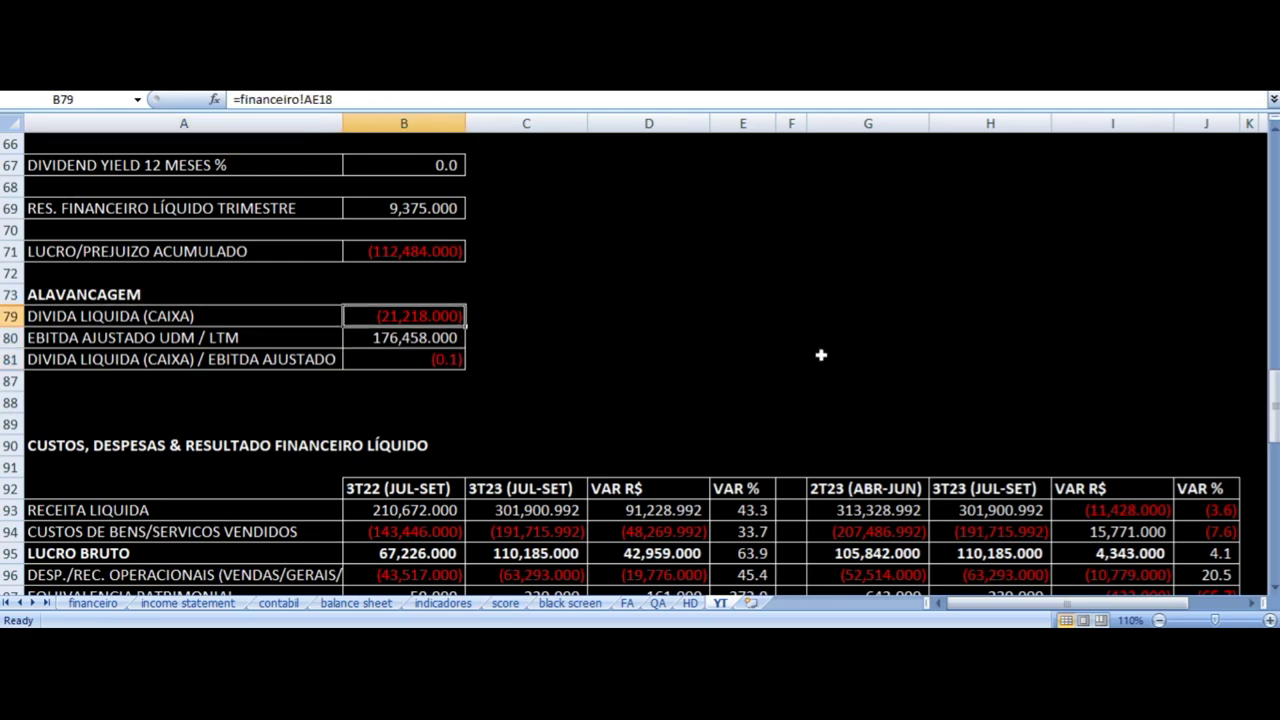
Examine the net debt to adjusted EBITDA ratio and return to the net debt row.
{"action": "key", "text": "Down"}
{"action": "key", "text": "Down"}
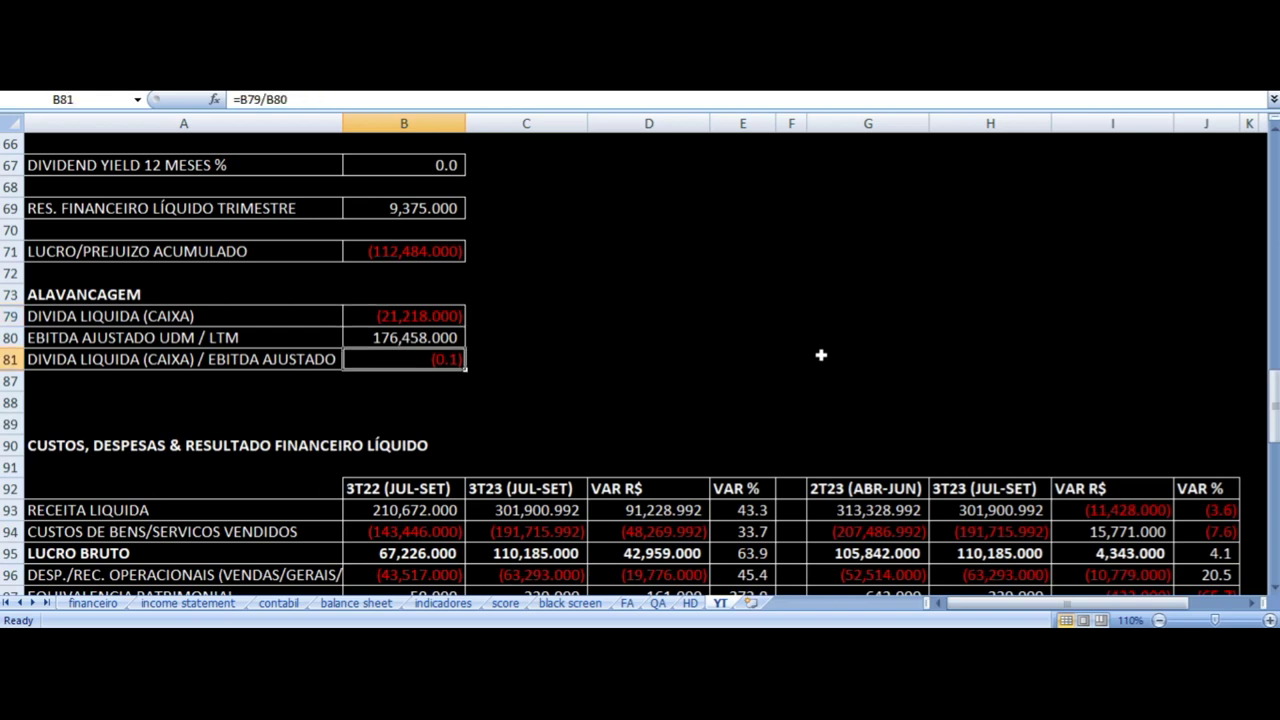
{"action": "key", "text": "Left"}
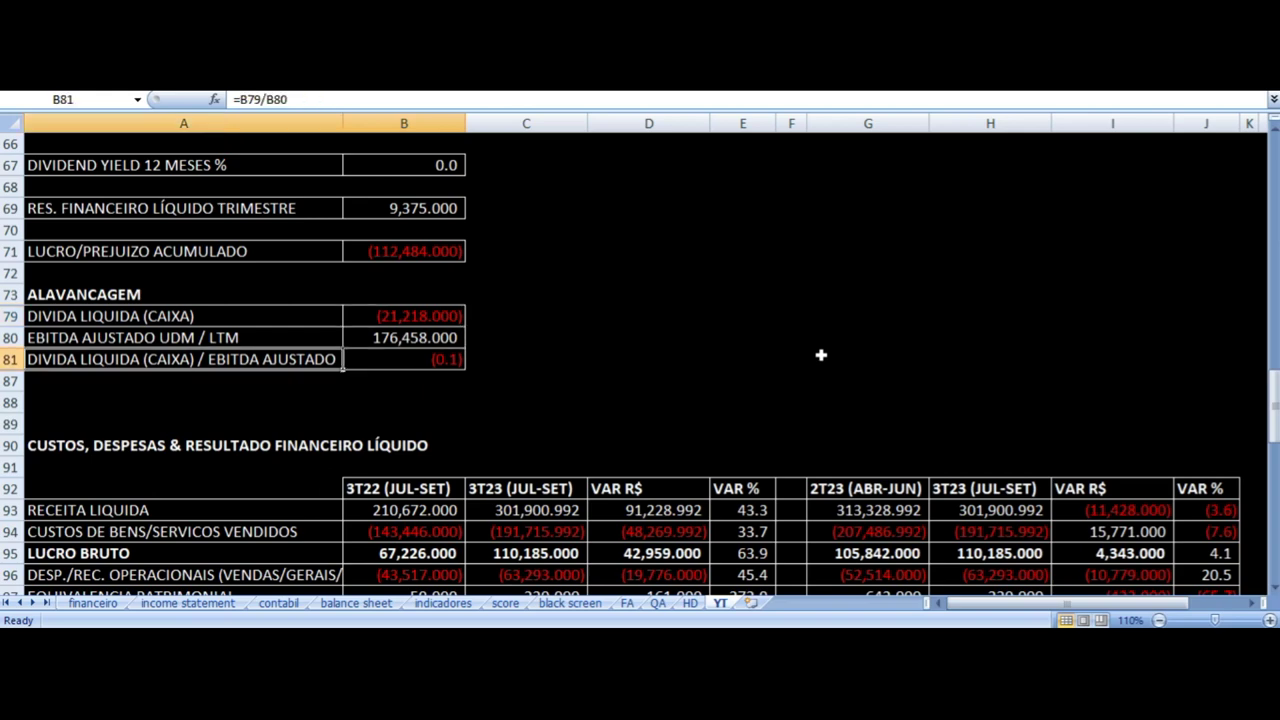
{"action": "key", "text": "Right"}
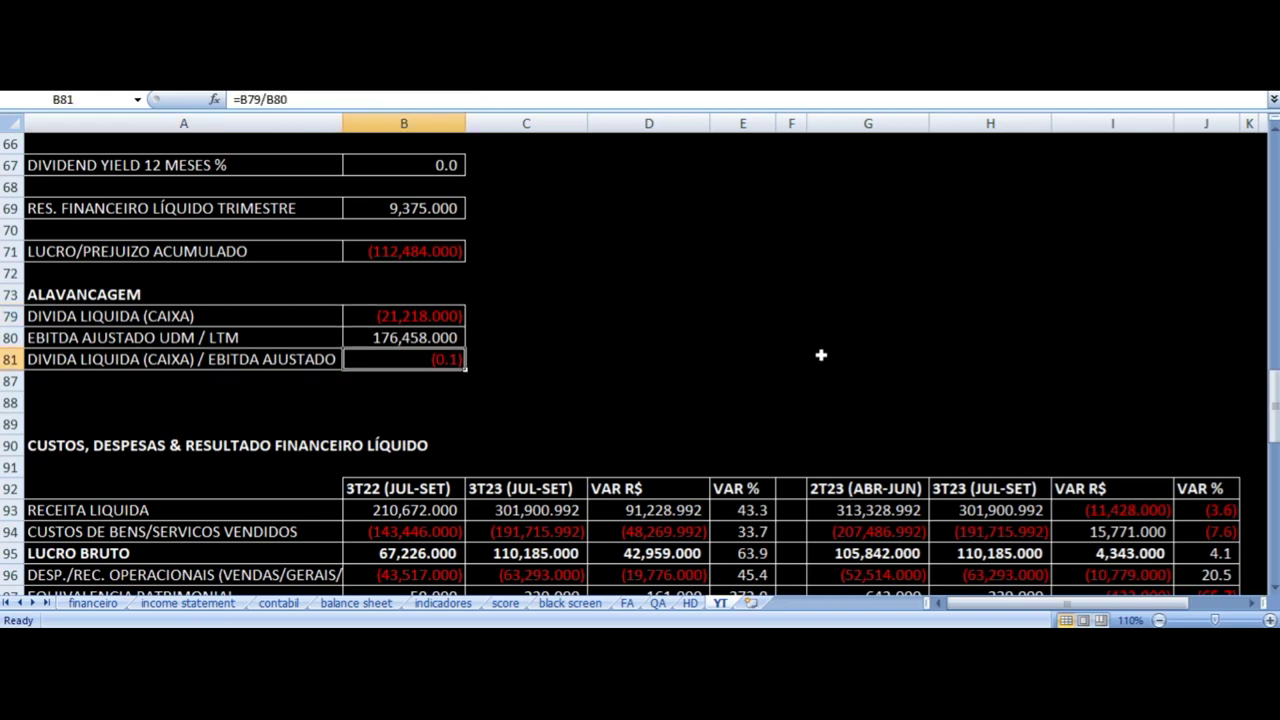
{"action": "key", "text": "Up"}
{"action": "key", "text": "Up"}
{"action": "key", "text": "Left"}
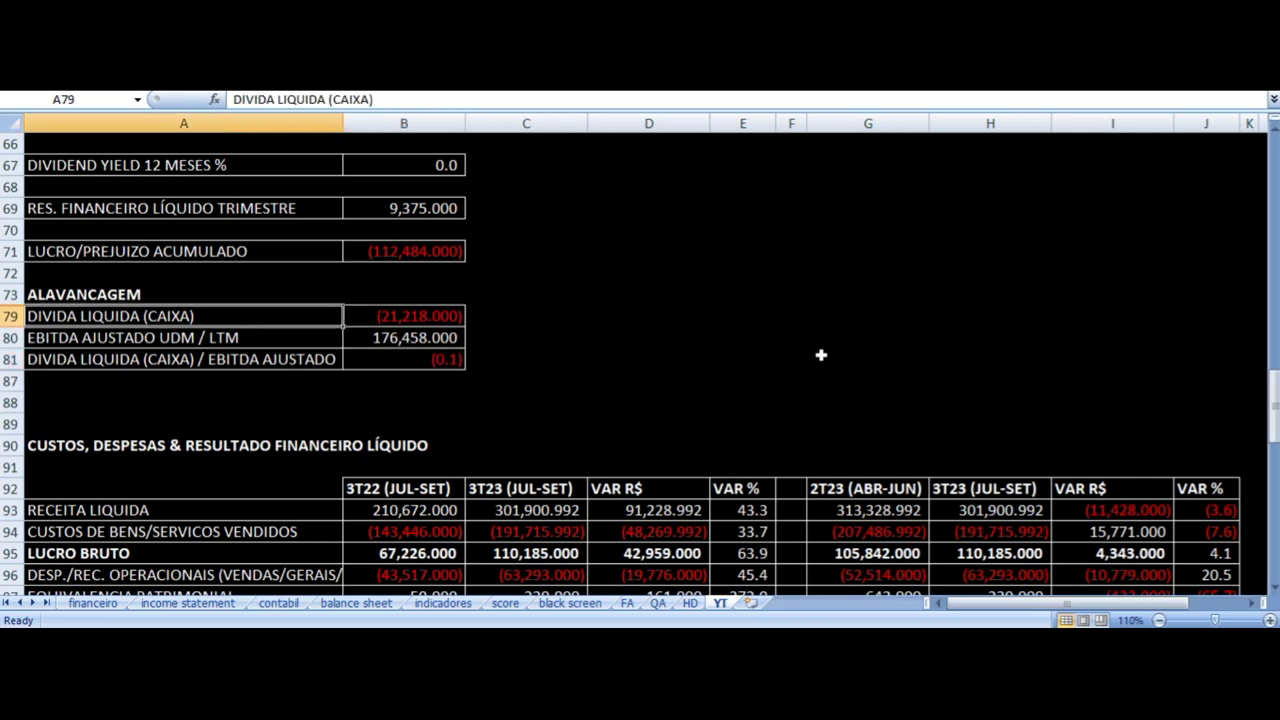
Go back to the quarter's net financial result (res. financeiro líquido trimestre) and examine its value.
{"action": "key", "text": "Up"}
{"action": "key", "text": "Up"}
{"action": "key", "text": "Up"}
{"action": "key", "text": "Up"}
{"action": "key", "text": "Up"}
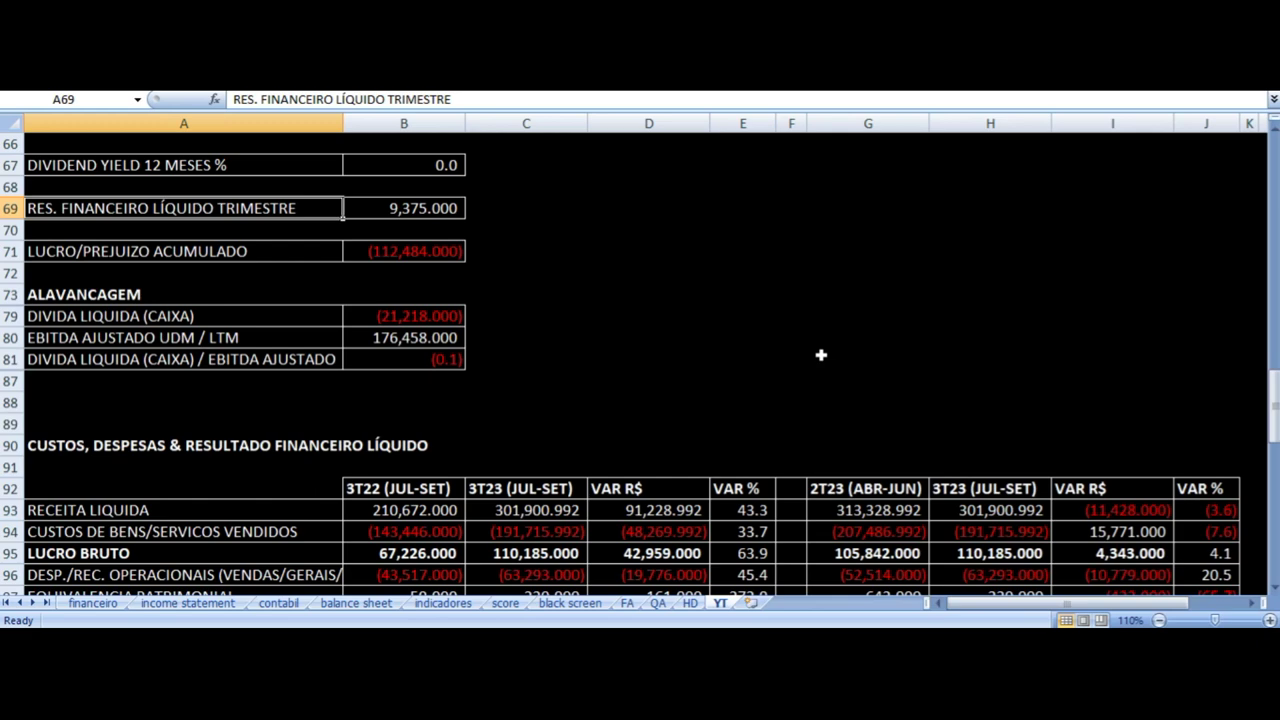
{"action": "key", "text": "Right"}
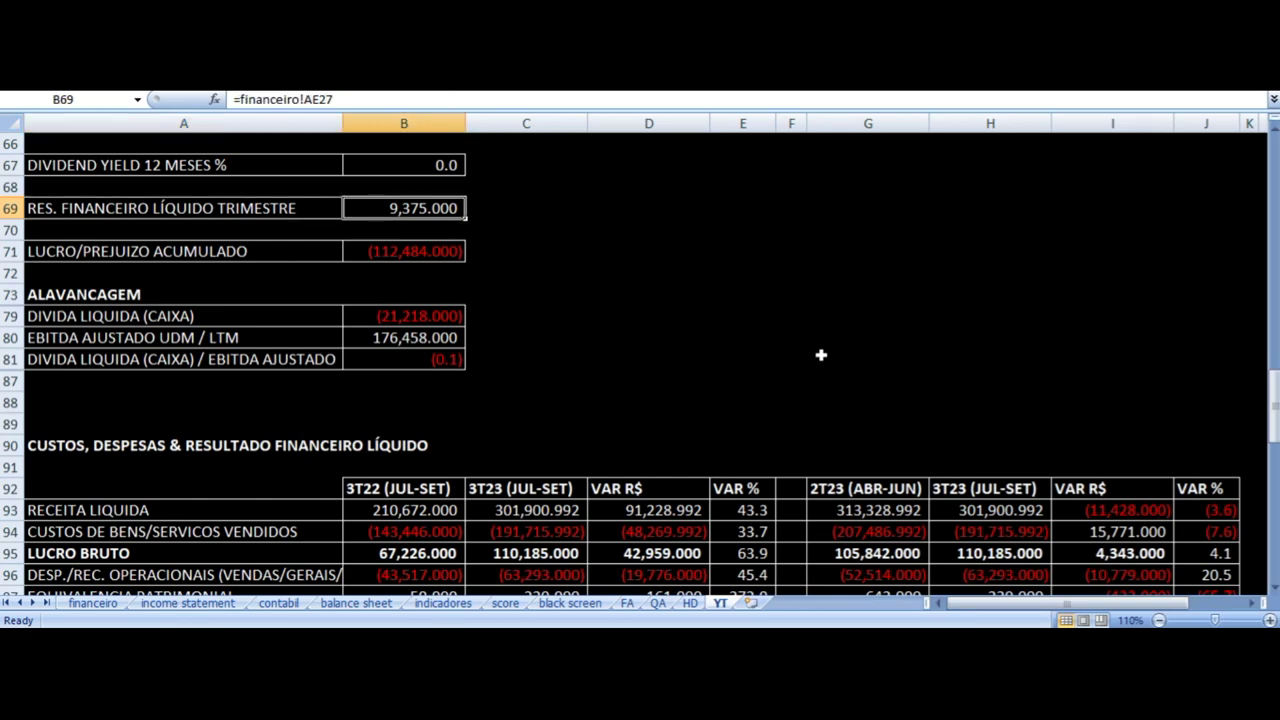
{"action": "key", "text": "Left"}
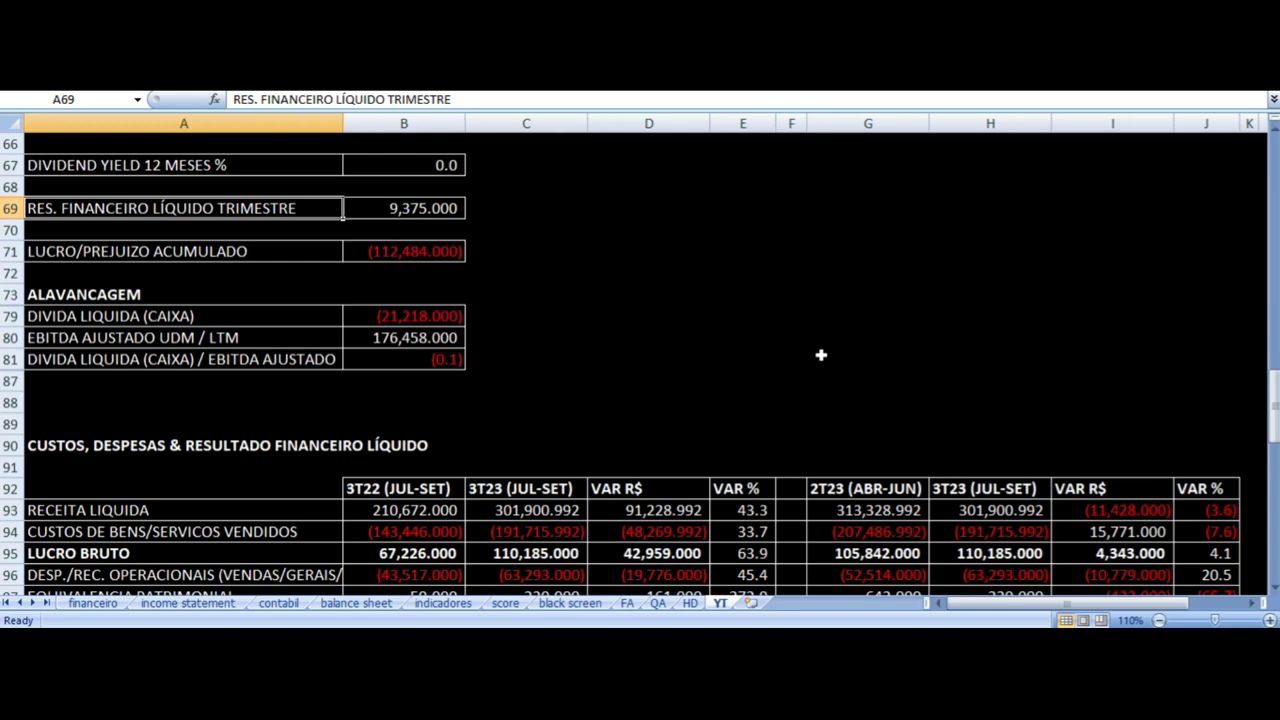
{"action": "key", "text": "Right"}
{"action": "key", "text": "Left"}
{"action": "key", "text": "Right"}
Compare the leverage block with the quarter's net financial result above it.
{"action": "key", "text": "Down"}
{"action": "key", "text": "Down"}
{"action": "key", "text": "Down"}
{"action": "key", "text": "Down"}
{"action": "key", "text": "Down"}
{"action": "key", "text": "Down"}
{"action": "key", "text": "Down"}
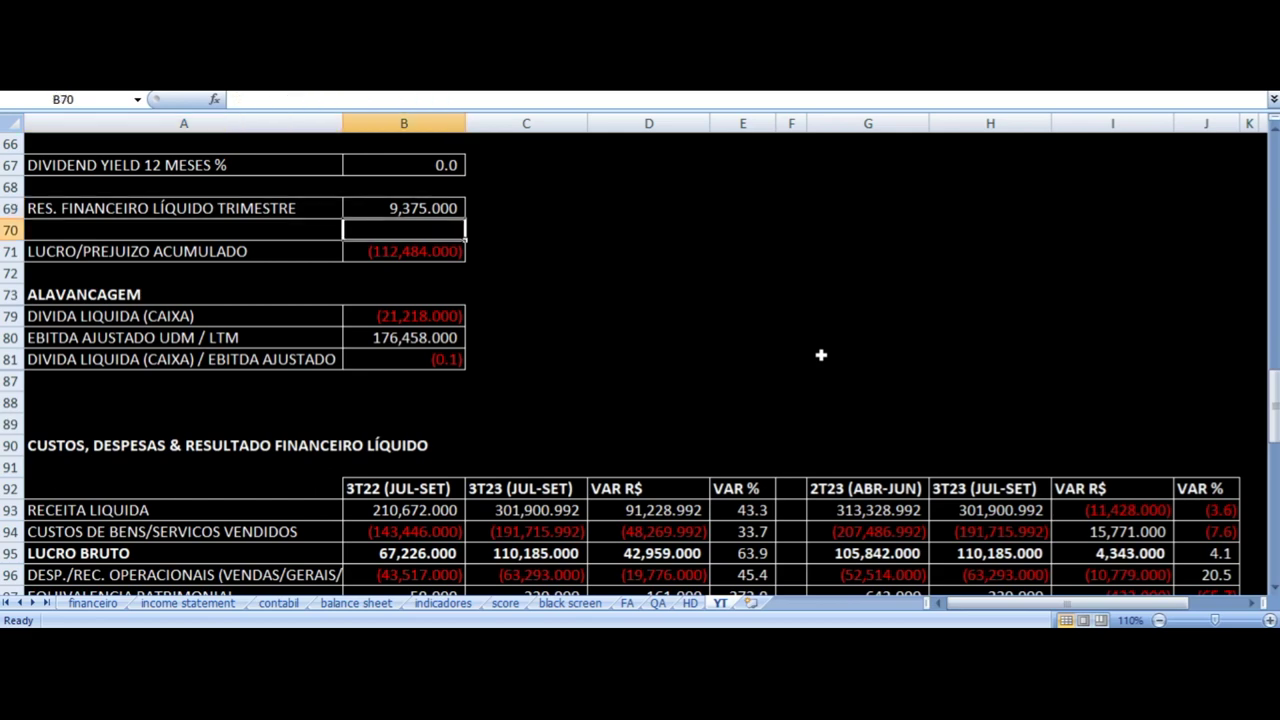
{"action": "key", "text": "Up"}
{"action": "key", "text": "Up"}
{"action": "key", "text": "Left"}
{"action": "key", "text": "Up"}
{"action": "key", "text": "Up"}
{"action": "key", "text": "Up"}
{"action": "key", "text": "Up"}
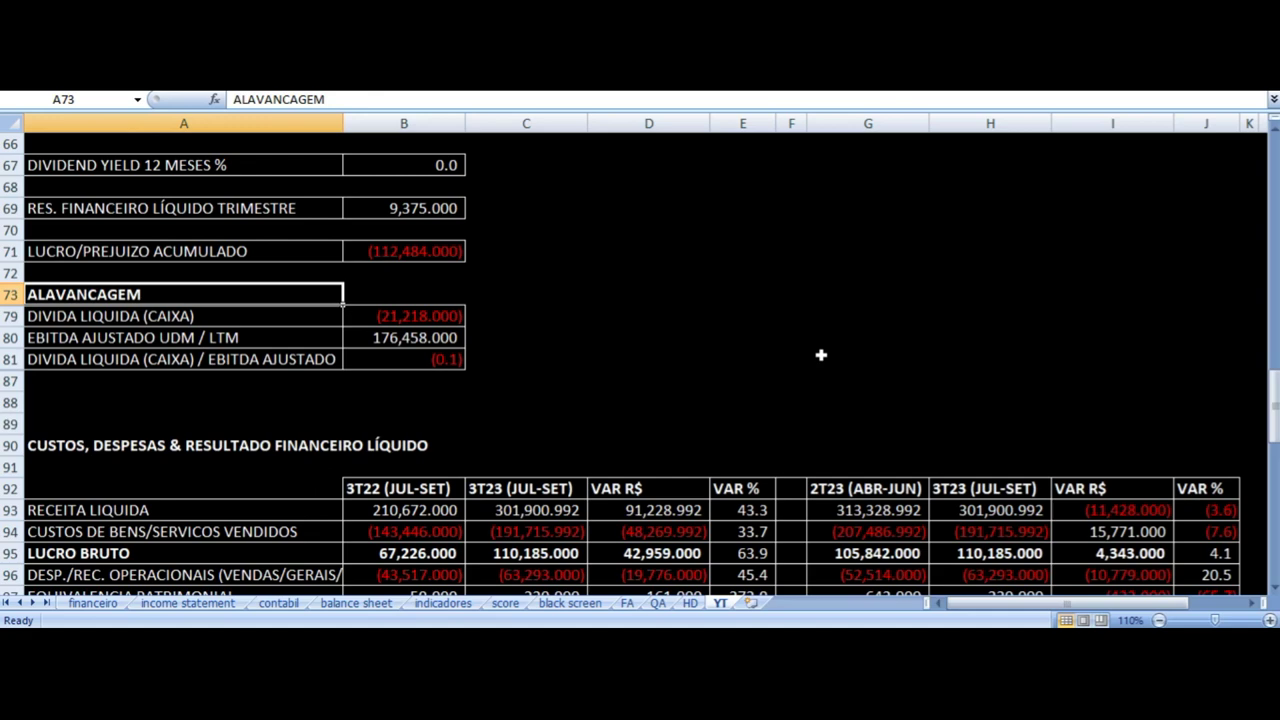
{"action": "key", "text": "Up"}
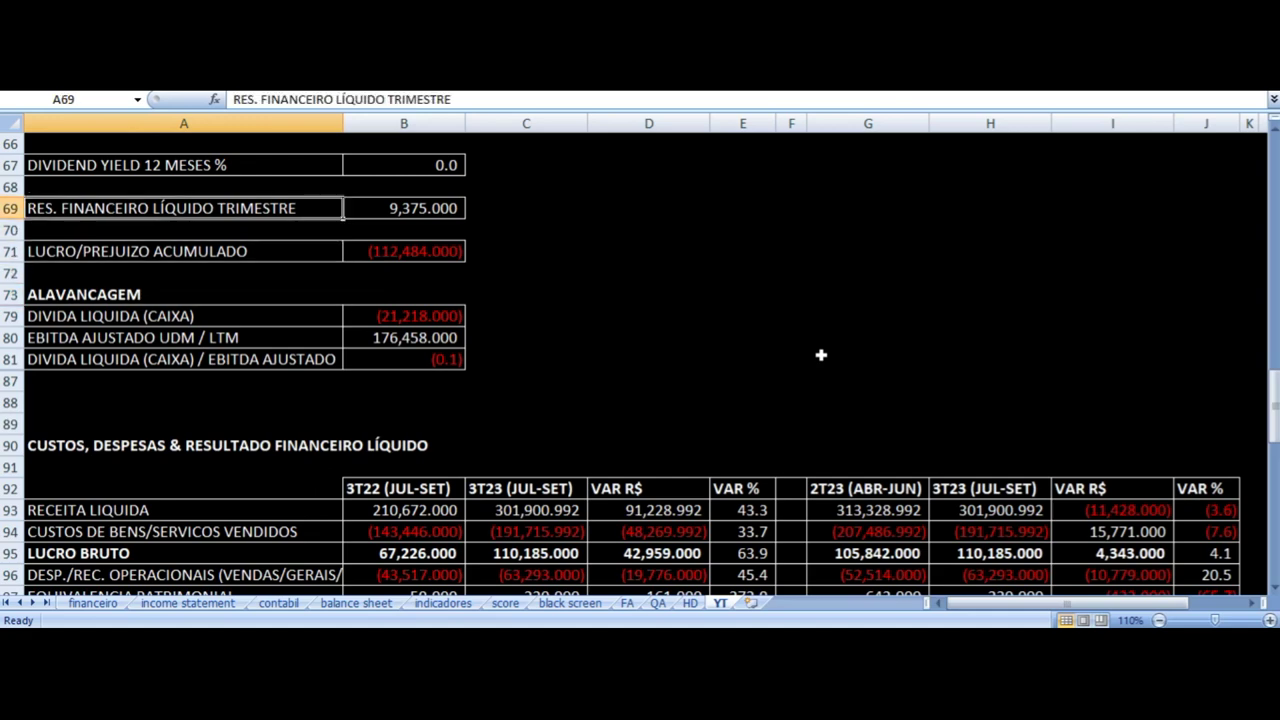
{"action": "key", "text": "Right"}
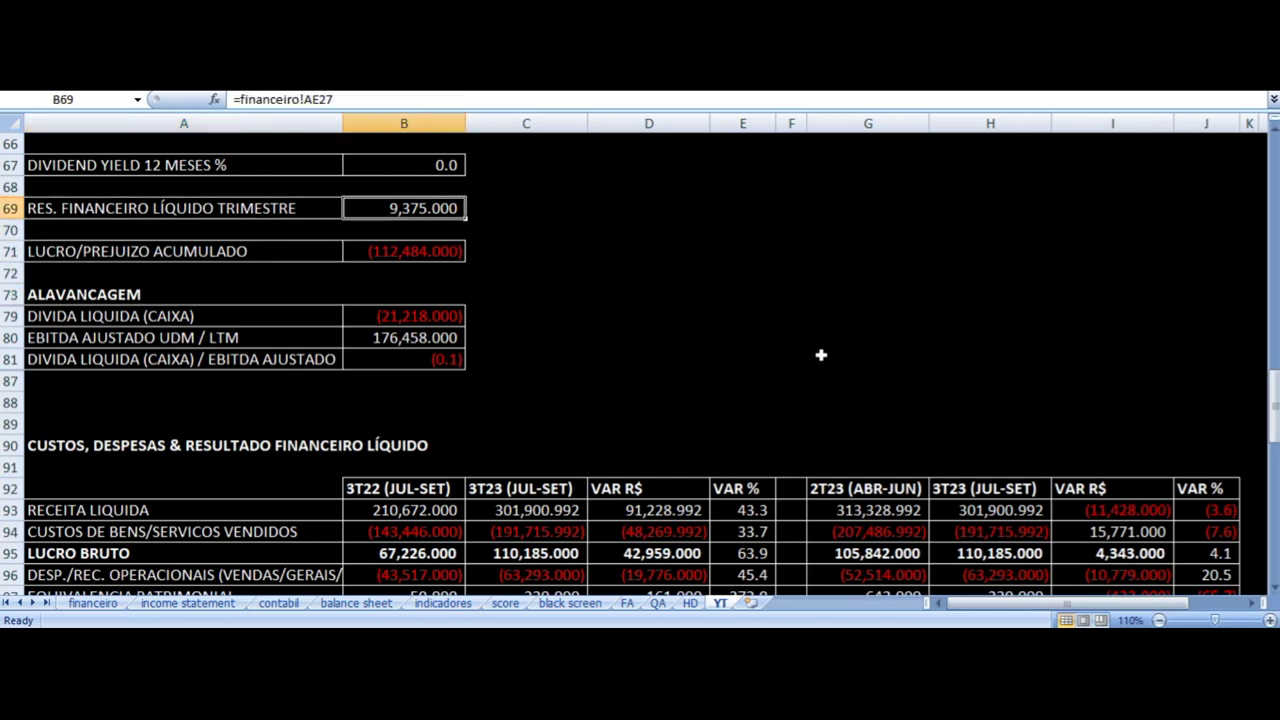
{"action": "key", "text": "Down"}
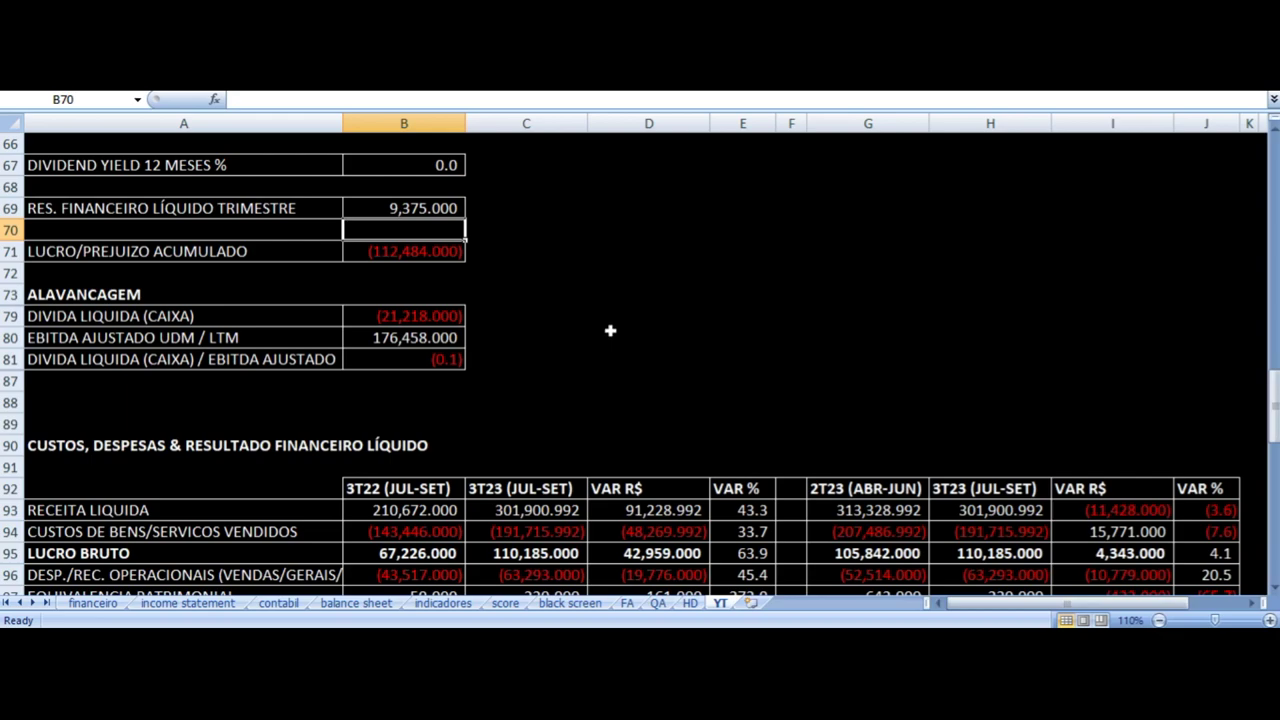
Go to the costs, expenses and net financial result table and scan the 3T22 to 3T23 percentage variations down to consolidated net profit.
{"action": "scroll", "coordinate": [594, 337], "scroll_direction": "down", "scroll_amount": 5}
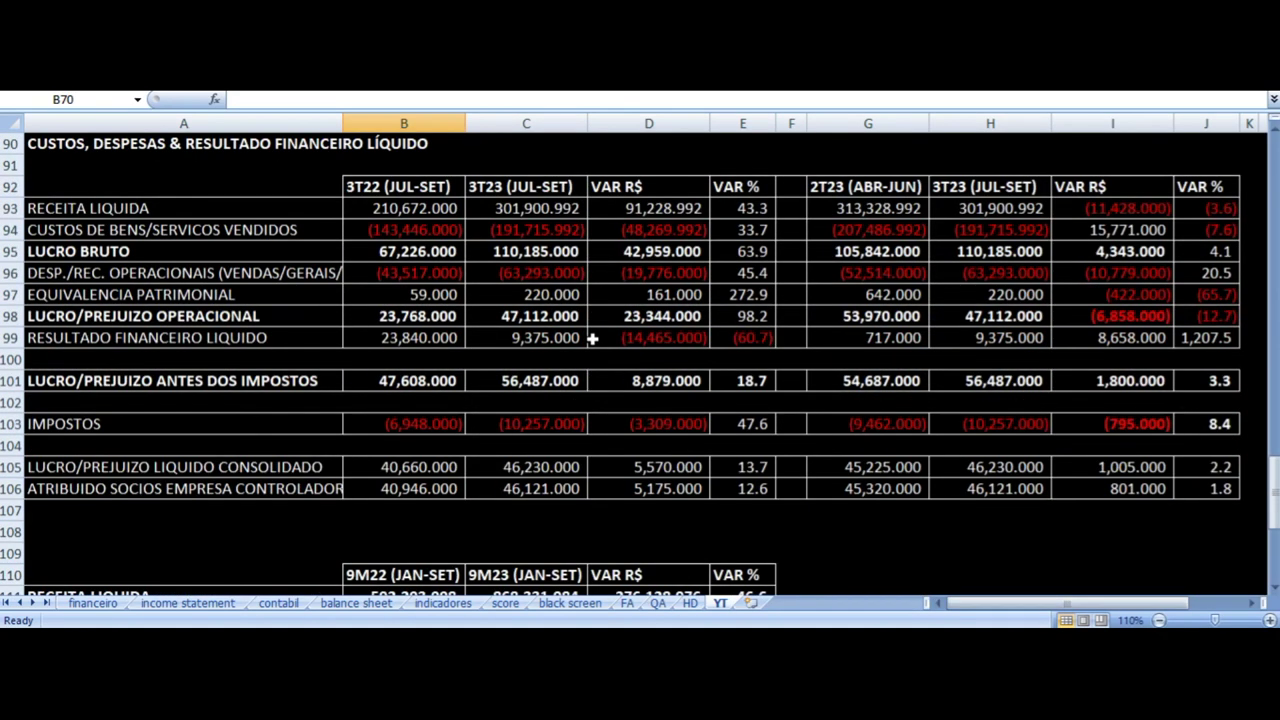
{"action": "scroll", "coordinate": [592, 339], "scroll_direction": "up", "scroll_amount": 1}
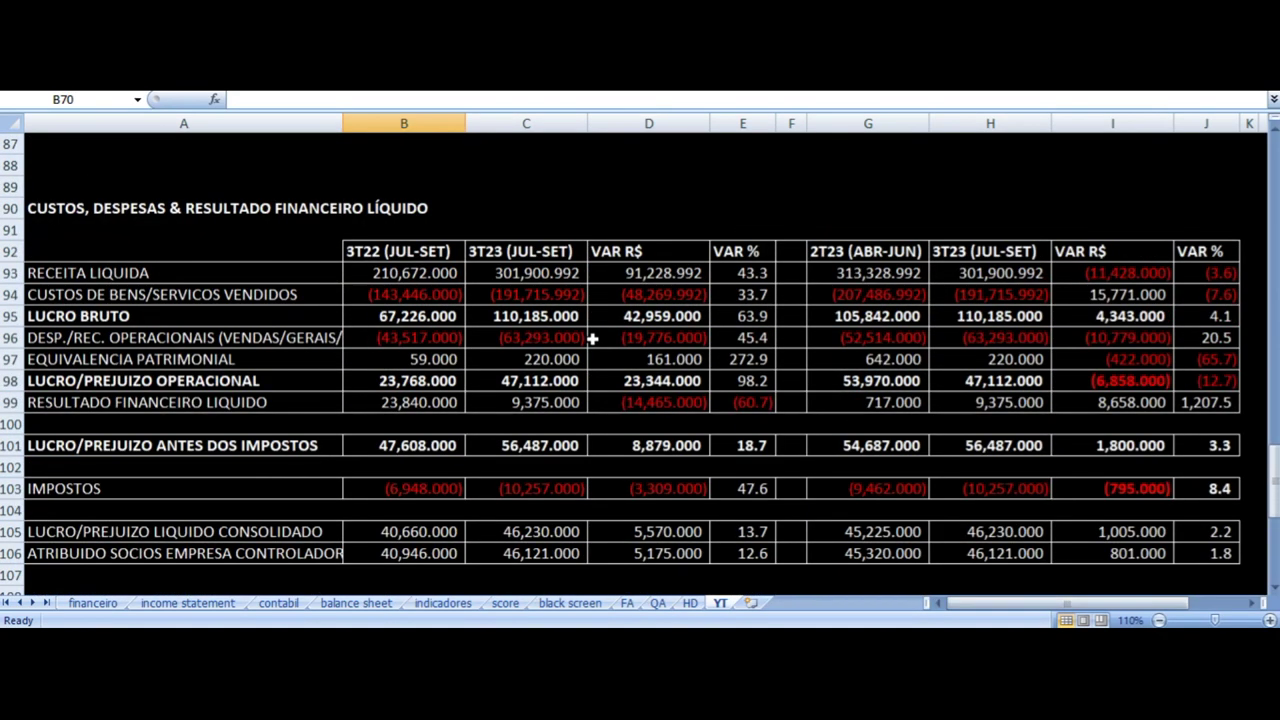
{"action": "left_click", "coordinate": [740, 270]}
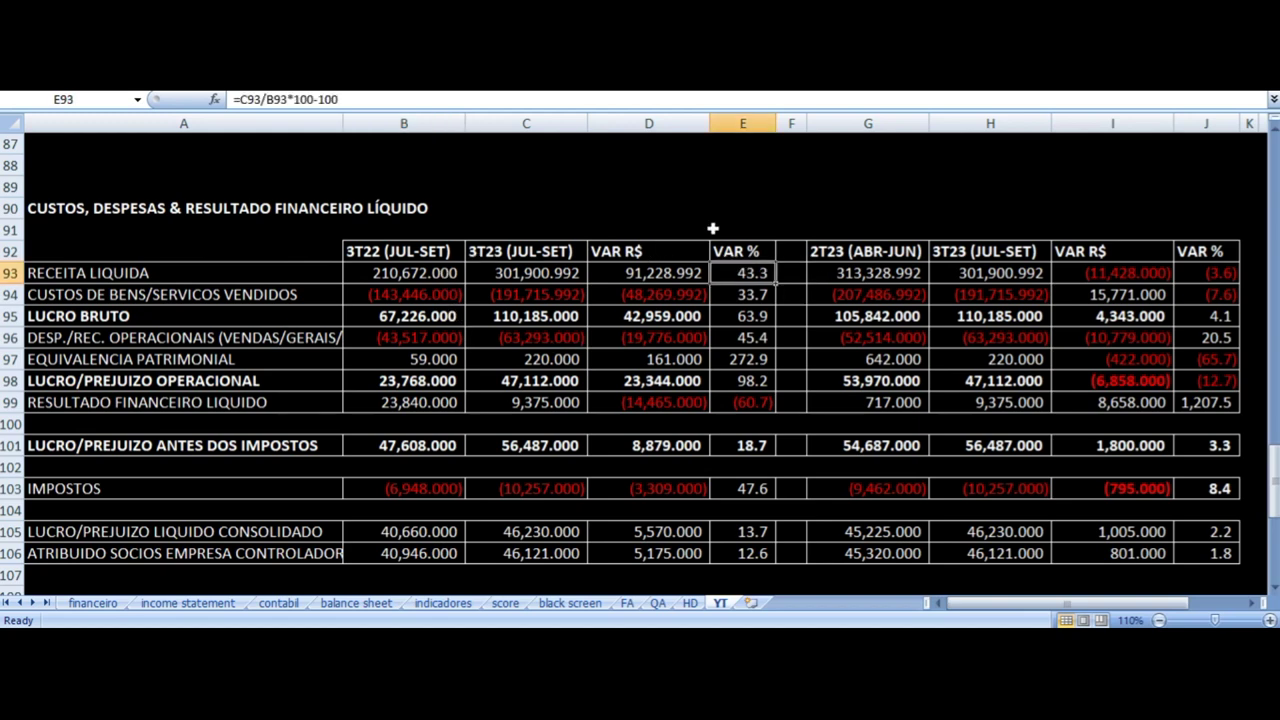
{"action": "key", "text": "Down"}
{"action": "key", "text": "Down"}
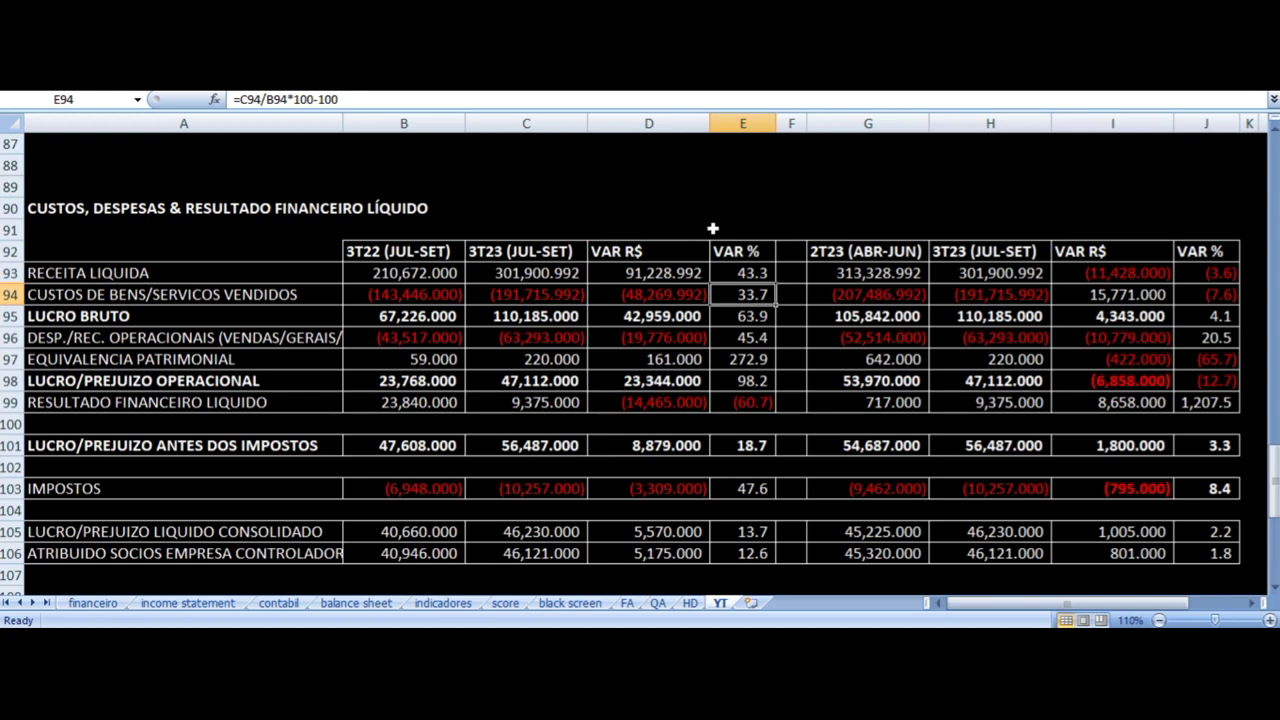
{"action": "key", "text": "Down"}
{"action": "key", "text": "Down"}
{"action": "key", "text": "Down"}
{"action": "key", "text": "Down"}
{"action": "key", "text": "Down"}
{"action": "key", "text": "Down"}
{"action": "key", "text": "Down"}
{"action": "key", "text": "Down"}
{"action": "key", "text": "Down"}
{"action": "key", "text": "Down"}
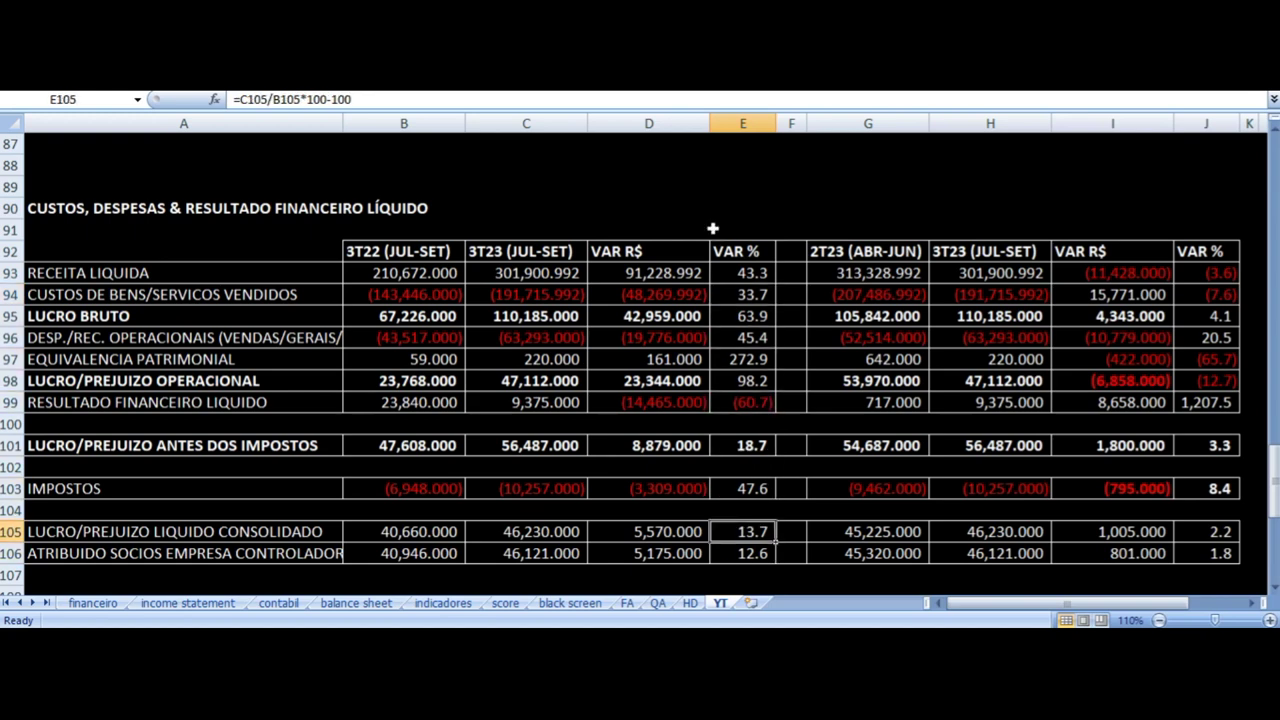
Return to the net revenue row and compare 3T22 with 3T23, including the percentage variation.
{"action": "key", "text": "Up"}
{"action": "key", "text": "Up"}
{"action": "key", "text": "Up"}
{"action": "key", "text": "Up"}
{"action": "key", "text": "Up"}
{"action": "key", "text": "Up"}
{"action": "key", "text": "Up"}
{"action": "key", "text": "Up"}
{"action": "key", "text": "Up"}
{"action": "key", "text": "Up"}
{"action": "key", "text": "Up"}
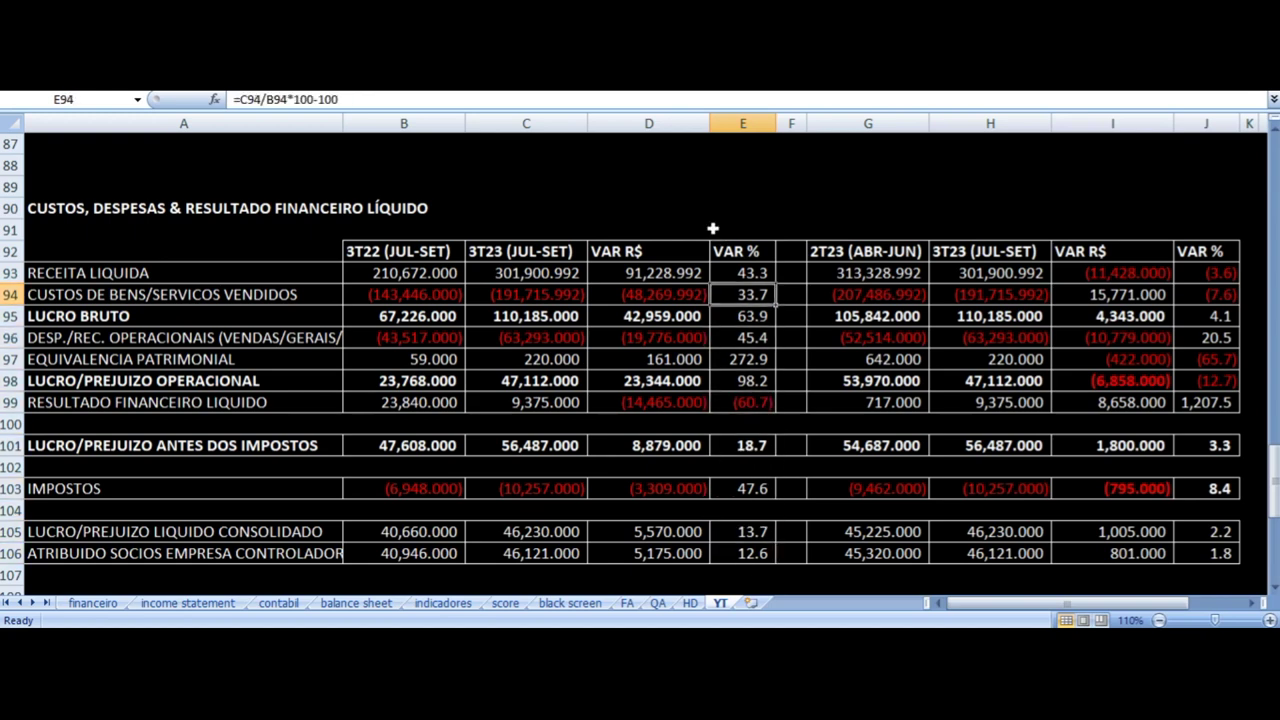
{"action": "key", "text": "Up"}
{"action": "key", "text": "Left"}
{"action": "key", "text": "Left"}
{"action": "key", "text": "Left"}
{"action": "key", "text": "Up"}
{"action": "key", "text": "Right"}
{"action": "key", "text": "Down"}
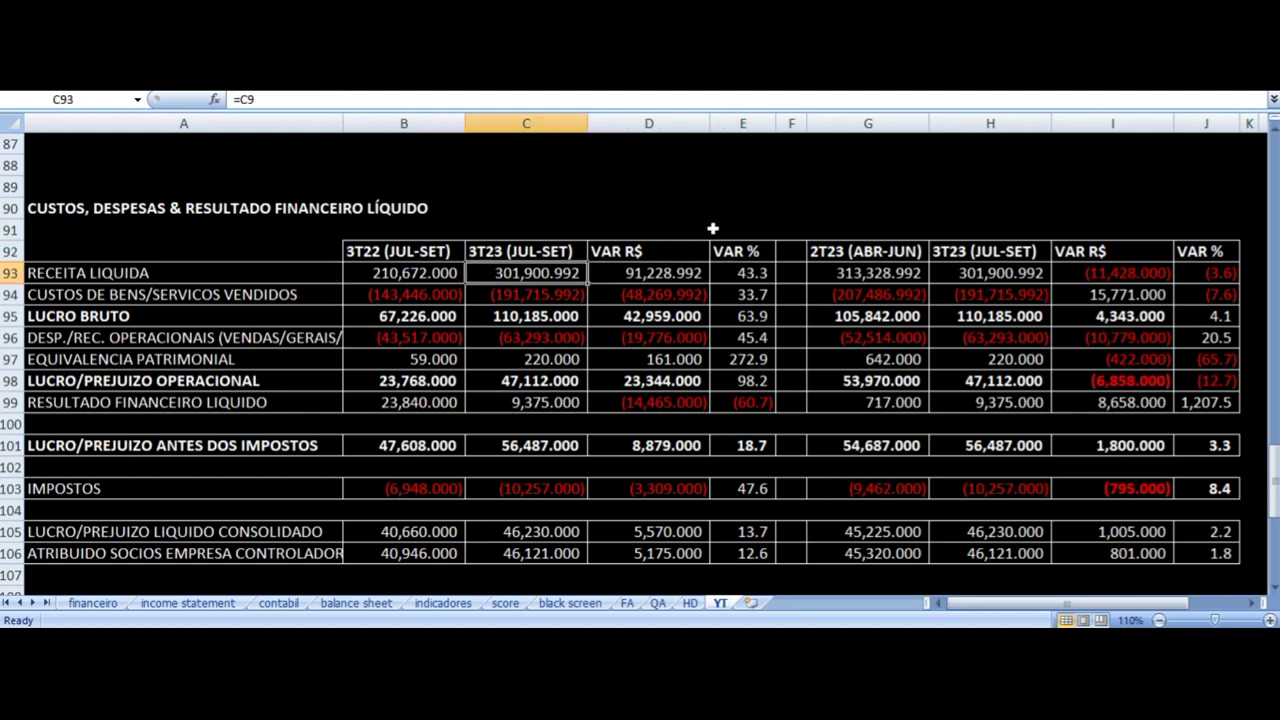
{"action": "key", "text": "Right"}
{"action": "key", "text": "Right"}
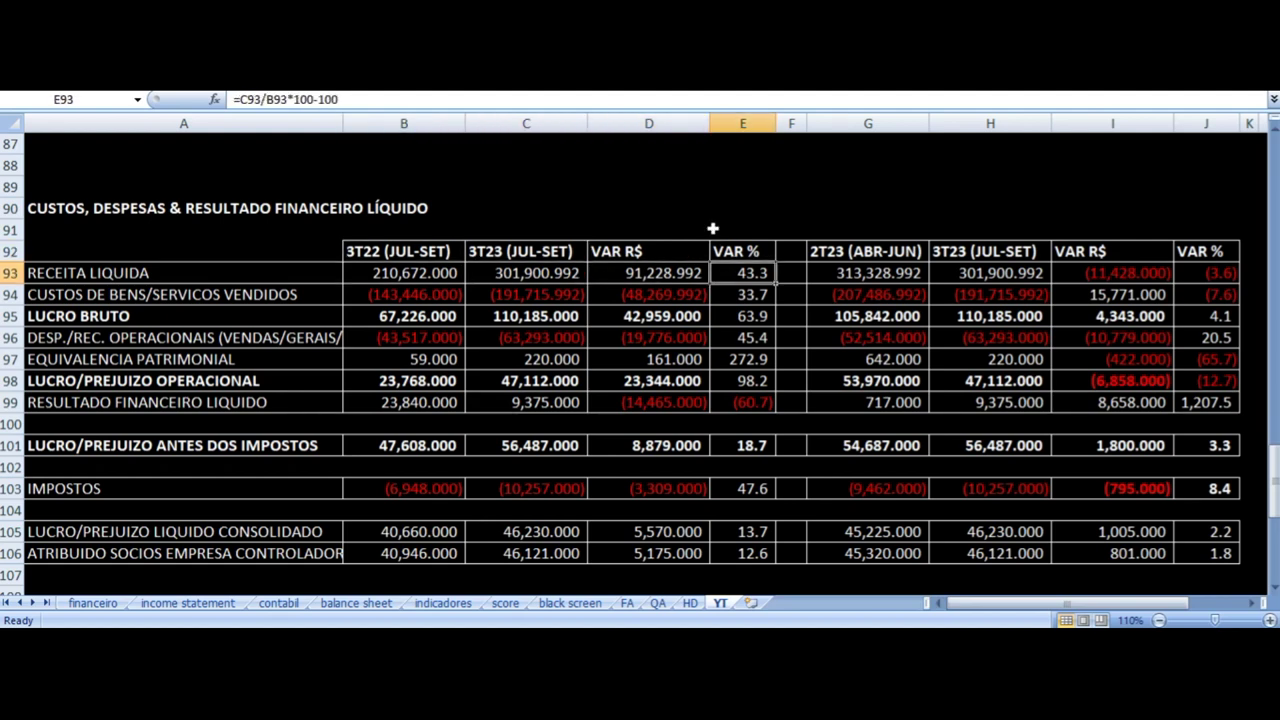
Examine the percentage variation of the cost of goods sold and compare gross profit between 3T22 and 3T23.
{"action": "key", "text": "Down"}
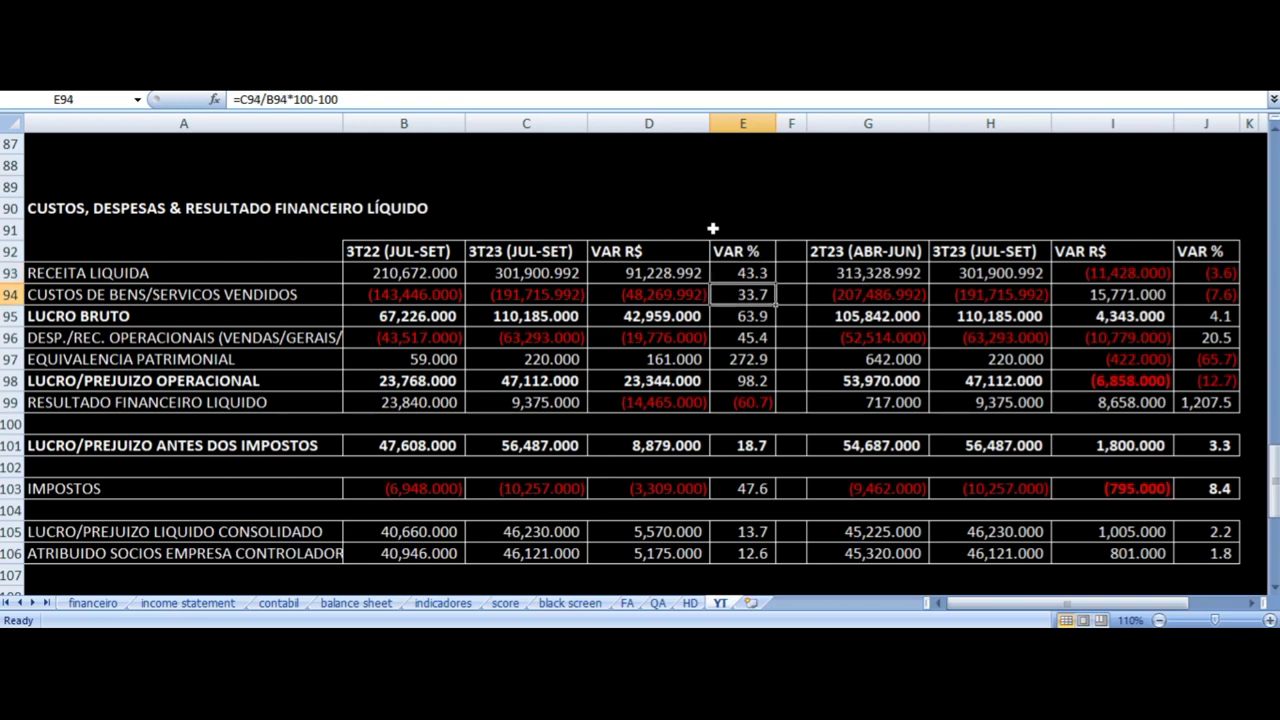
{"action": "key", "text": "Down"}
{"action": "key", "text": "Left"}
{"action": "key", "text": "Left"}
{"action": "key", "text": "Left"}
{"action": "key", "text": "Left"}
{"action": "key", "text": "Right"}
{"action": "key", "text": "Right"}
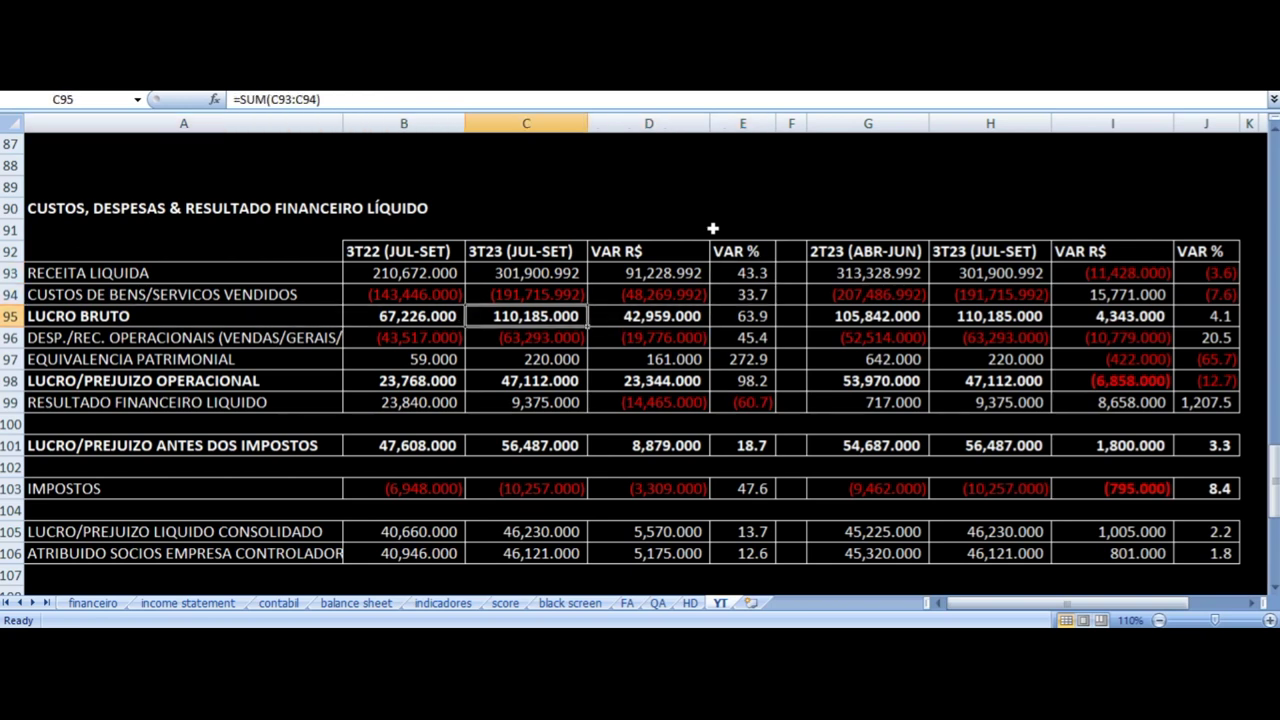
{"action": "key", "text": "Right"}
{"action": "key", "text": "Right"}
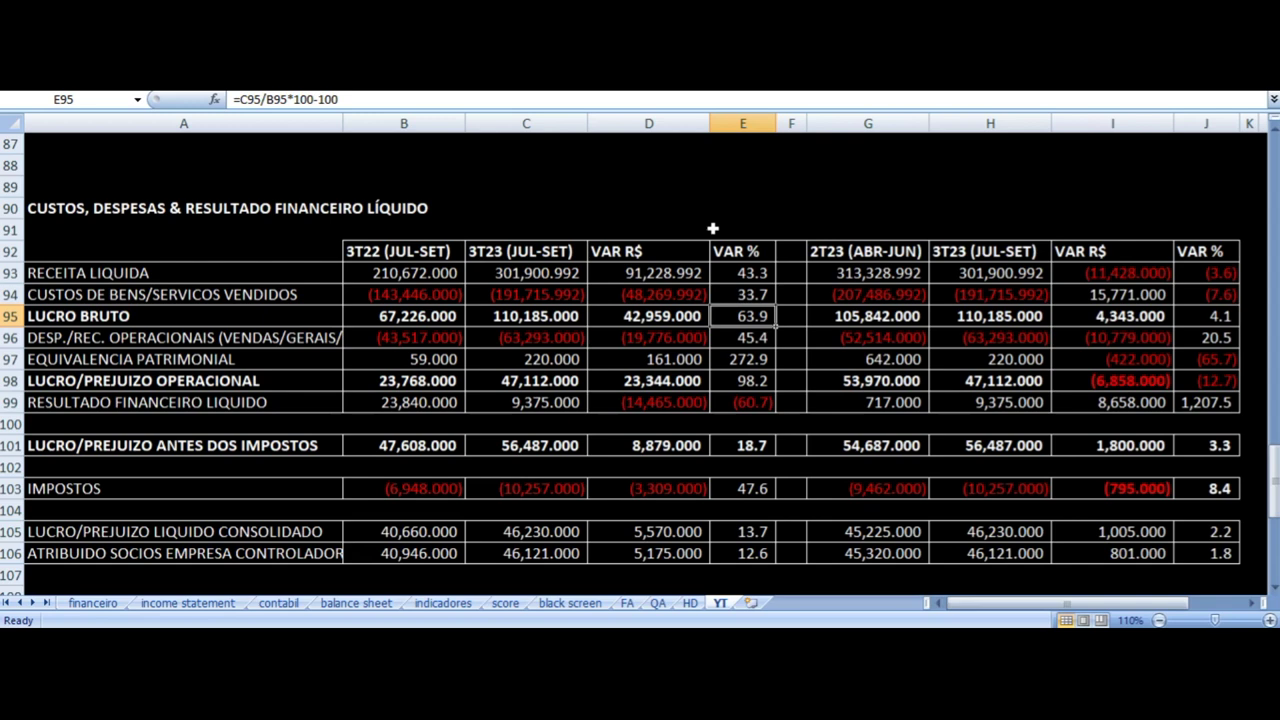
{"action": "key", "text": "Left"}
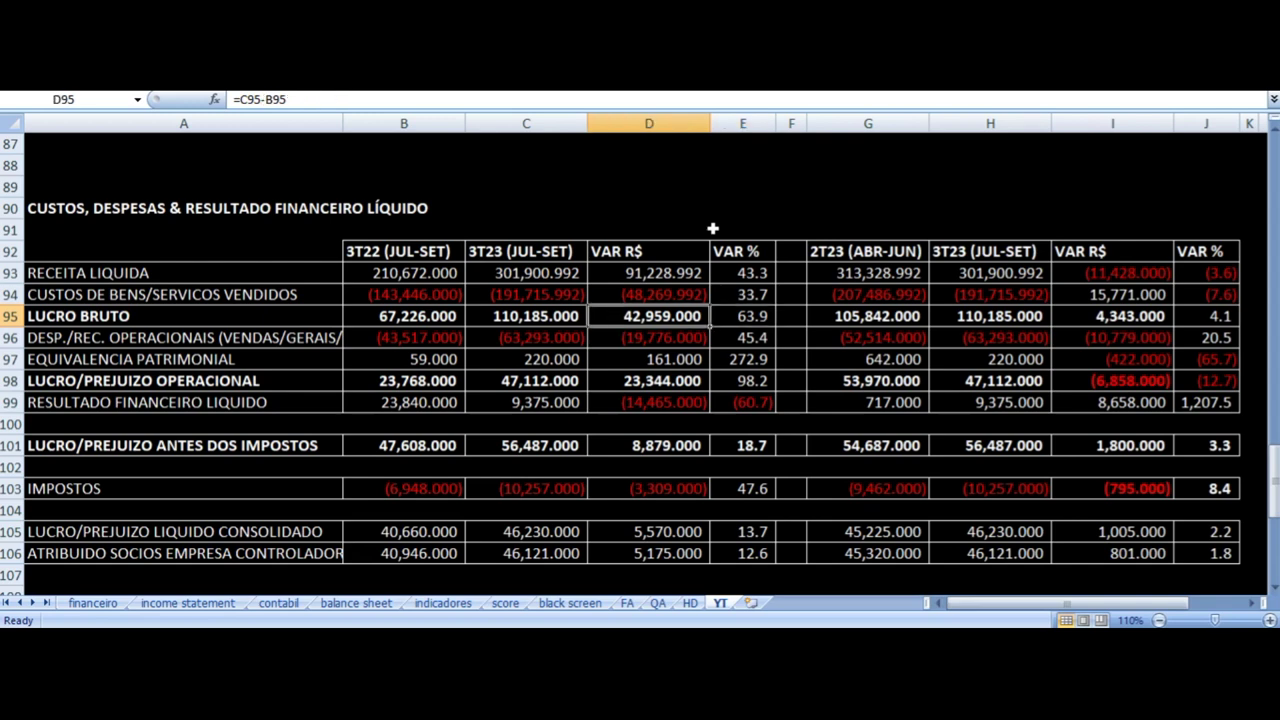
Examine the R$ and percentage variation of operating expenses between 3T22 and 3T23.
{"action": "key", "text": "Down"}
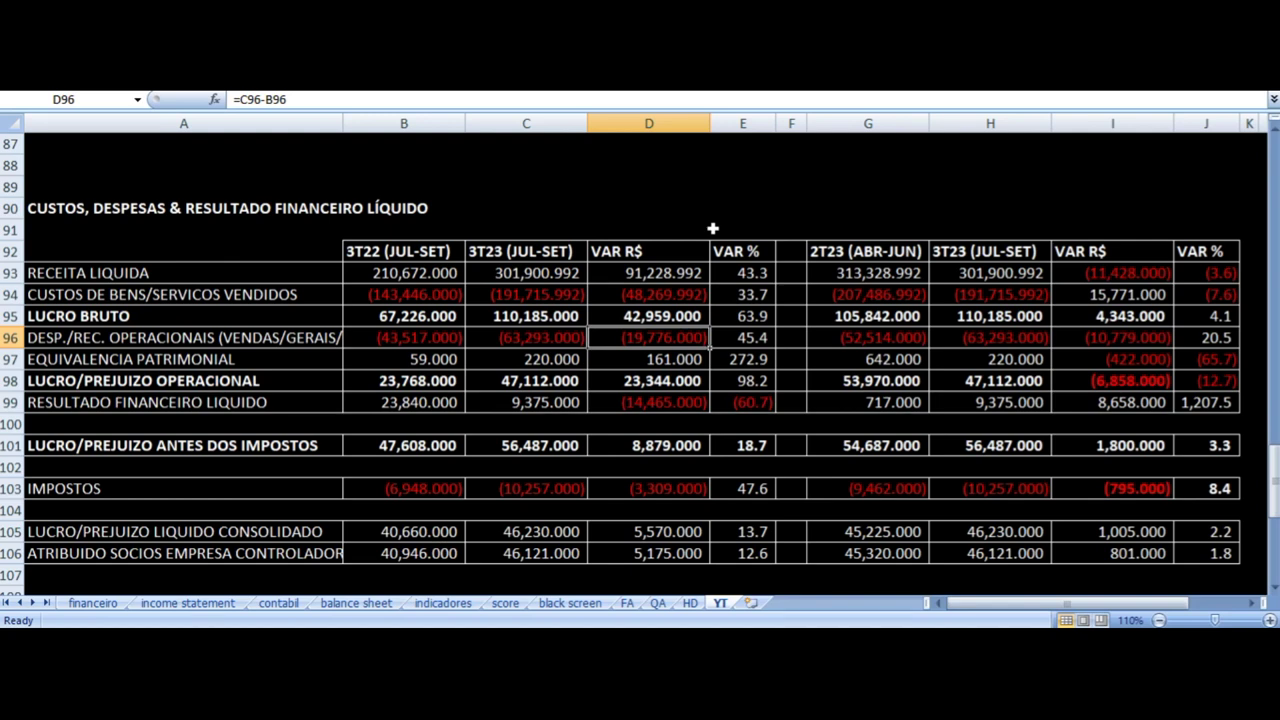
{"action": "key", "text": "Right"}
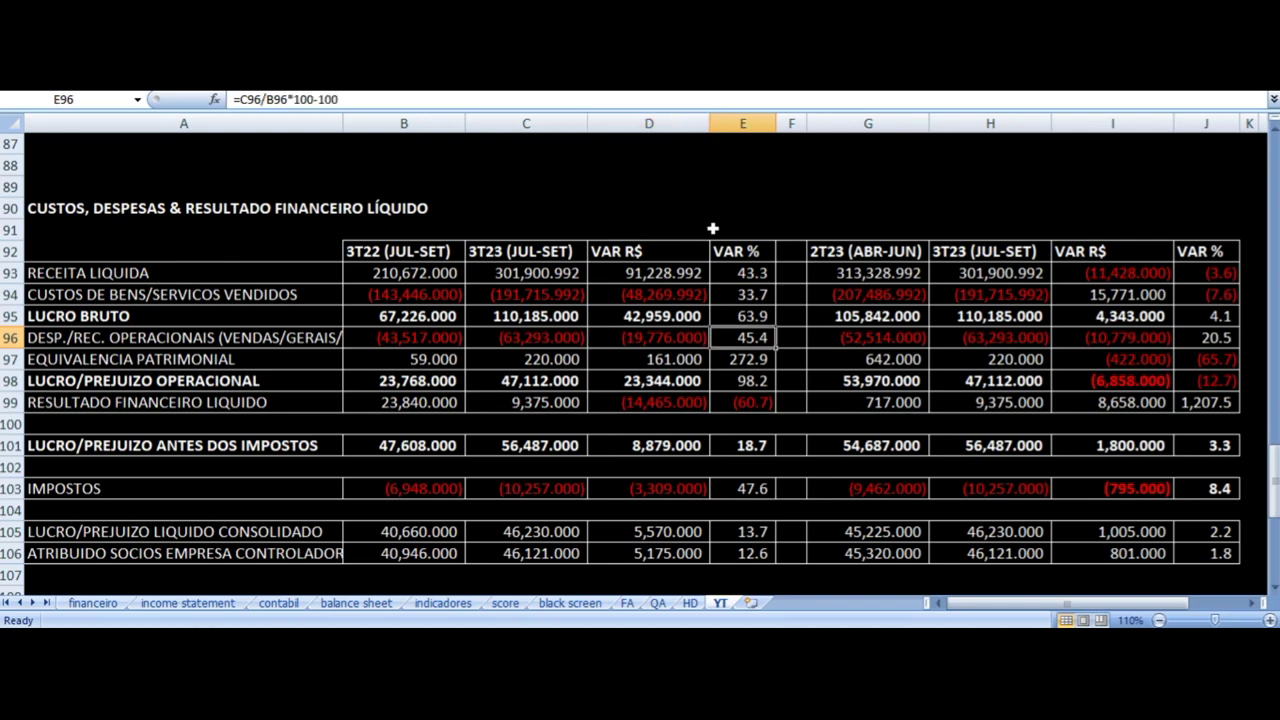
{"action": "key", "text": "Left"}
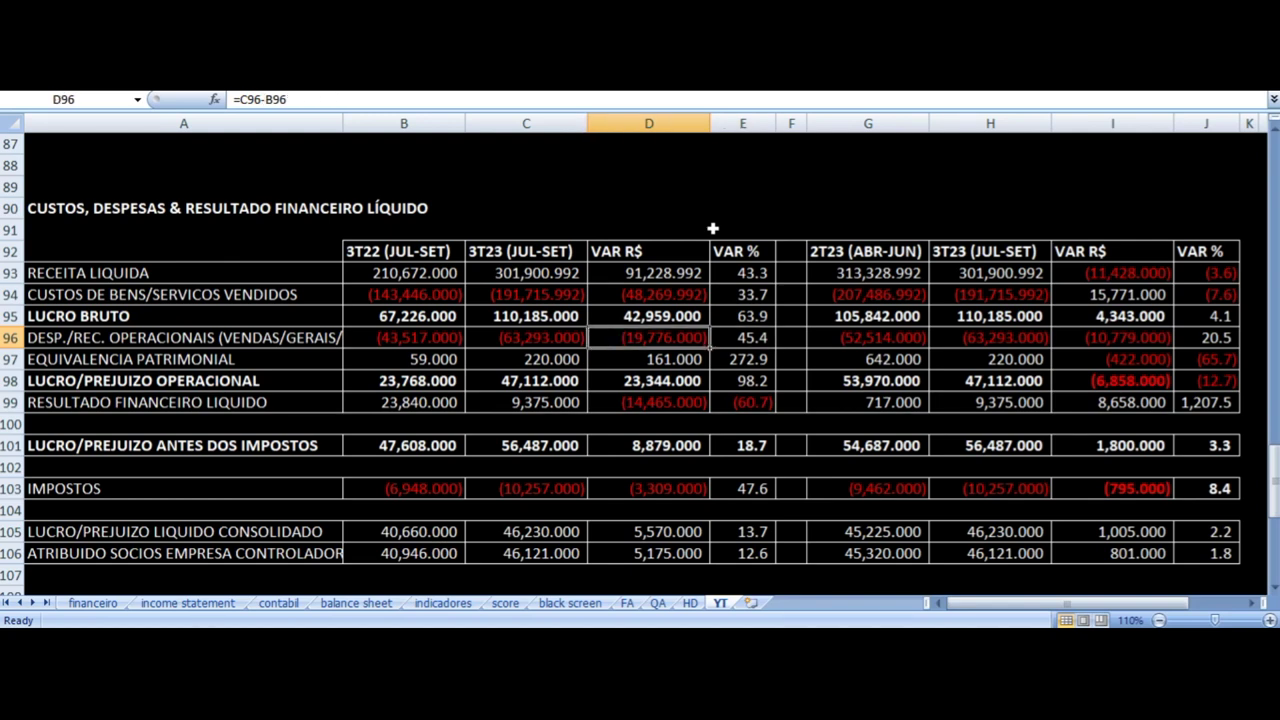
Compare the operating profit/loss of 3T22 and 3T23, including its R$ and percentage variation.
{"action": "key", "text": "Down"}
{"action": "key", "text": "Down"}
{"action": "key", "text": "Left"}
{"action": "key", "text": "Right"}
{"action": "key", "text": "Right"}
{"action": "key", "text": "Left"}
{"action": "key", "text": "Left"}
{"action": "key", "text": "Left"}
{"action": "key", "text": "Left"}
{"action": "key", "text": "Right"}
{"action": "key", "text": "Right"}
{"action": "key", "text": "Right"}
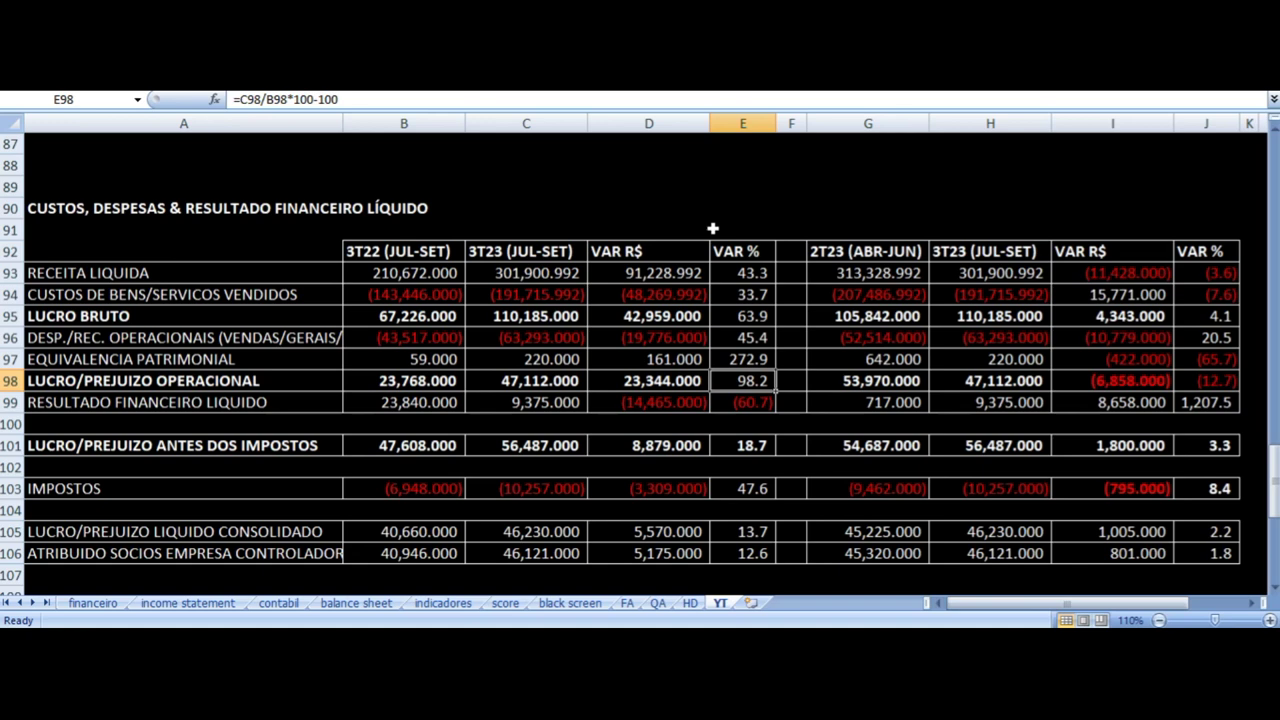
Compare the R$ variation of net revenue with that of the cost of goods sold between 3T22 and 3T23.
{"action": "key", "text": "Left"}
{"action": "key", "text": "Up"}
{"action": "key", "text": "Up"}
{"action": "key", "text": "Up"}
{"action": "key", "text": "Up"}
{"action": "key", "text": "Up"}
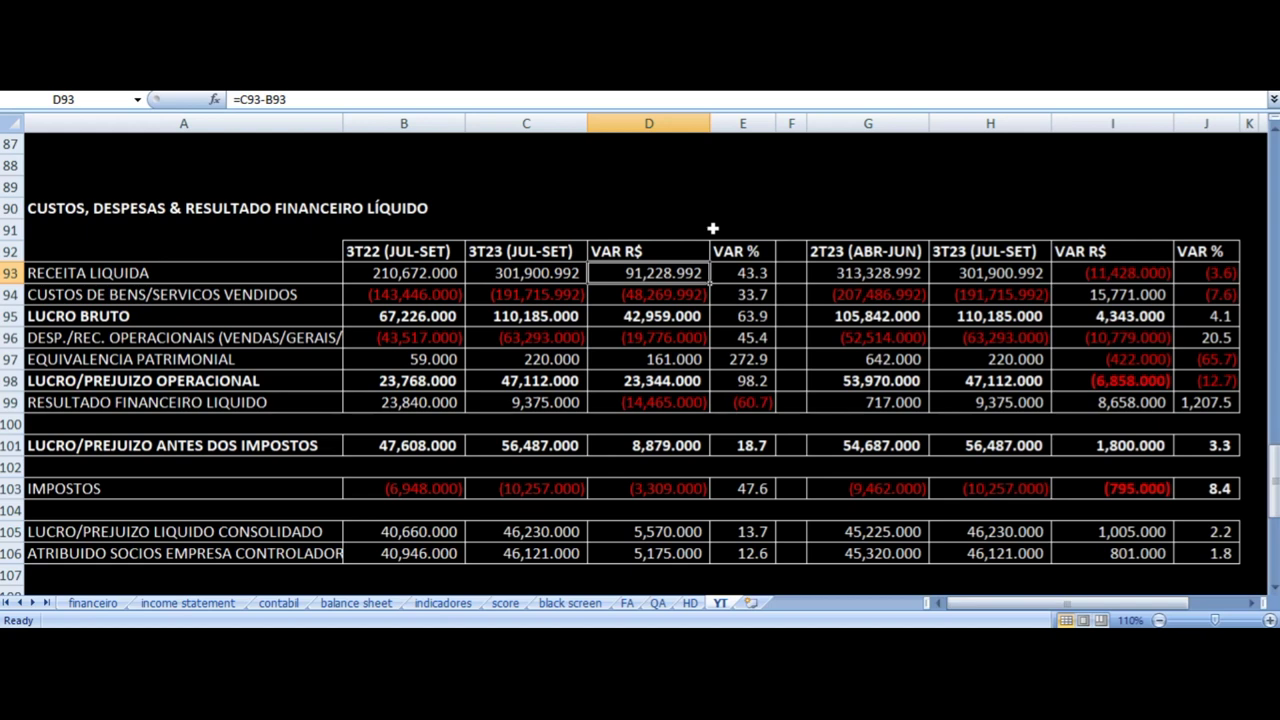
{"action": "key", "text": "Down"}
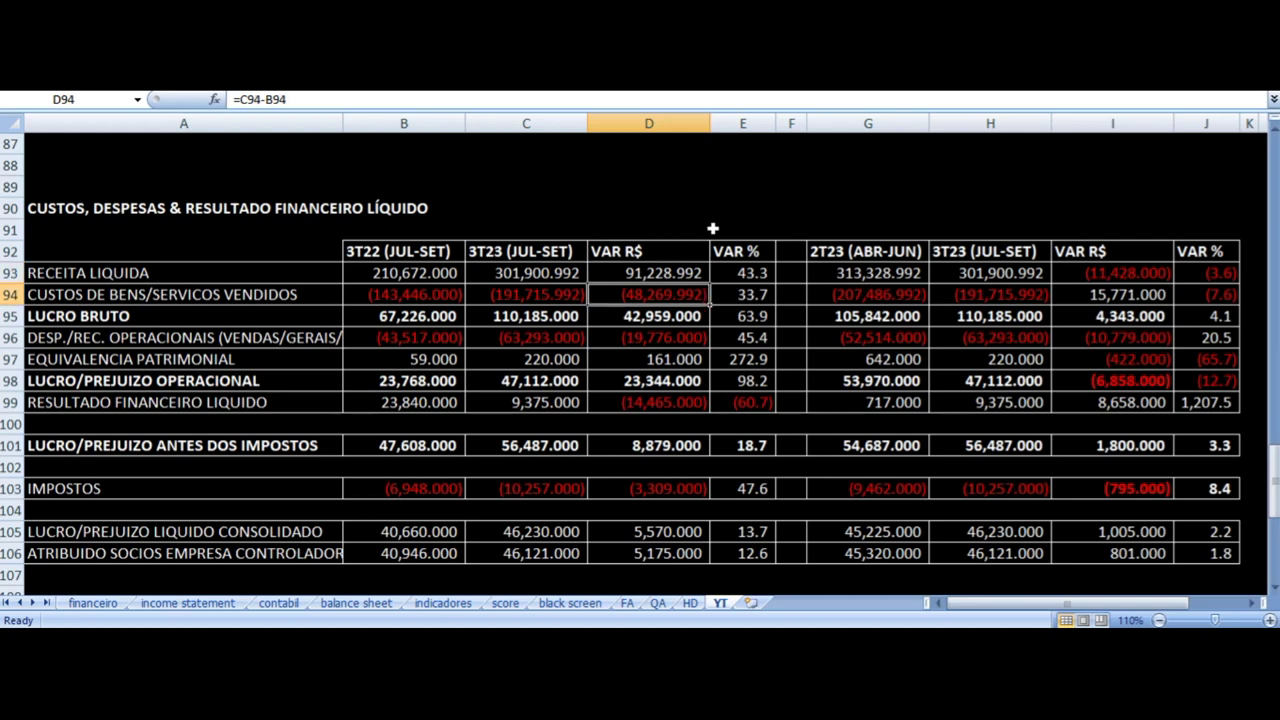
Compare the R$ variations of gross profit, cost of goods sold and operating expenses with that of operating profit between 3T22 and 3T23.
{"action": "key", "text": "Down"}
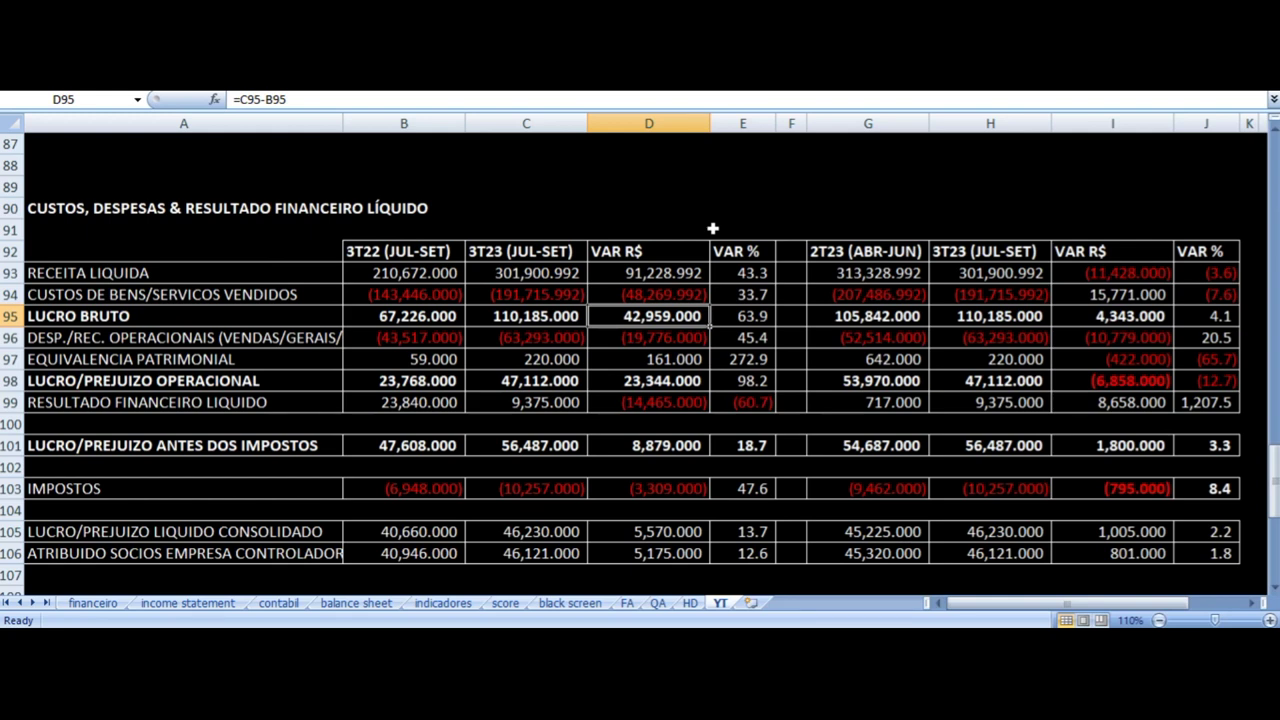
{"action": "key", "text": "Down"}
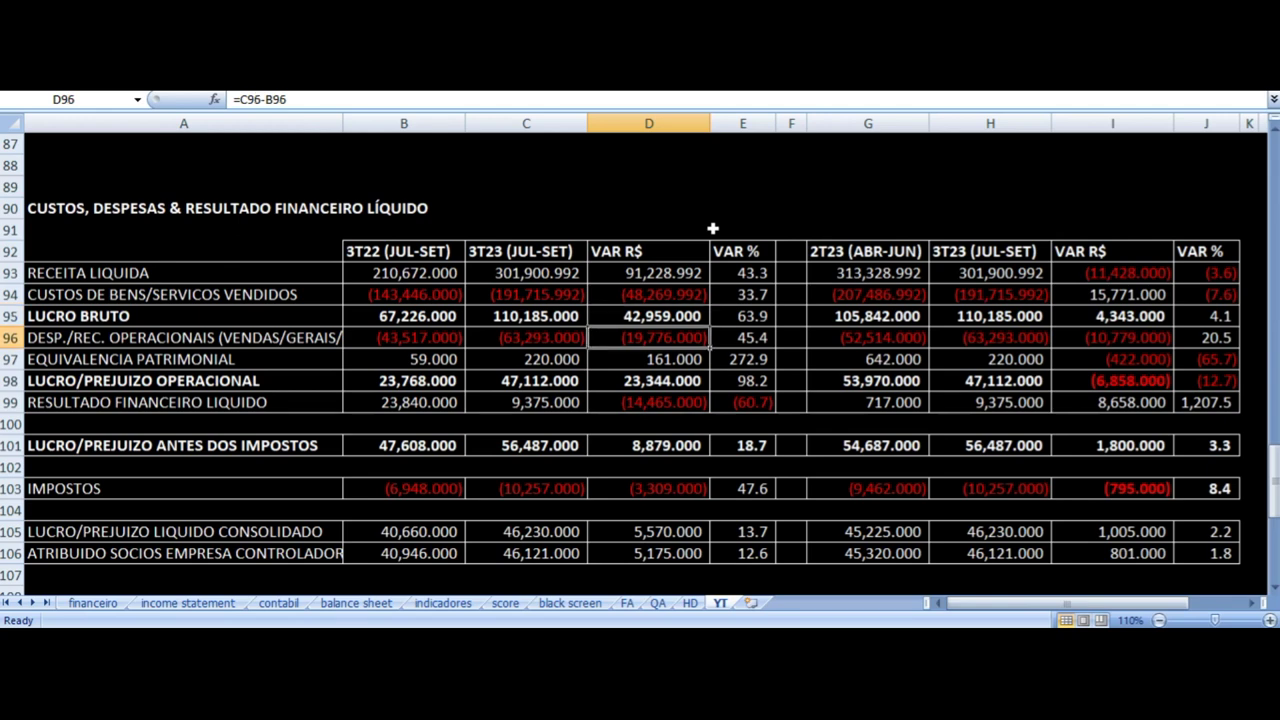
{"action": "key", "text": "Up"}
{"action": "key", "text": "Up"}
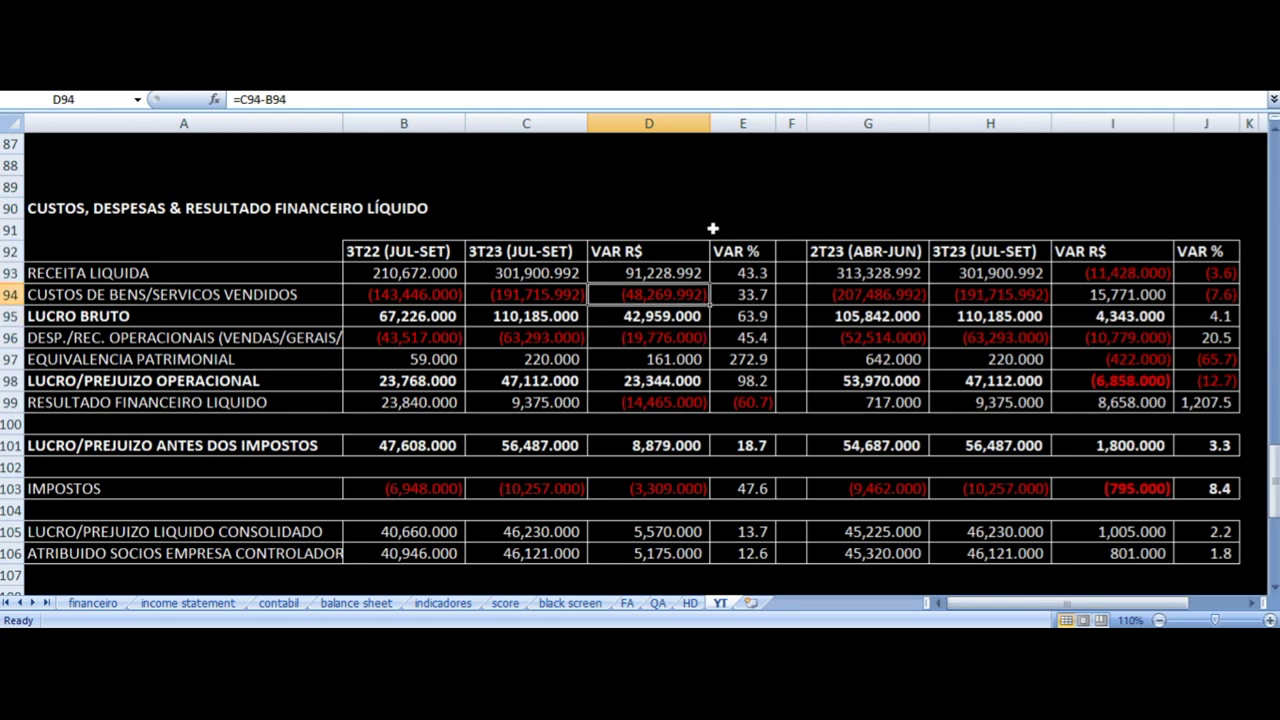
{"action": "key", "text": "Down"}
{"action": "key", "text": "Down"}
{"action": "key", "text": "Down"}
{"action": "key", "text": "Down"}
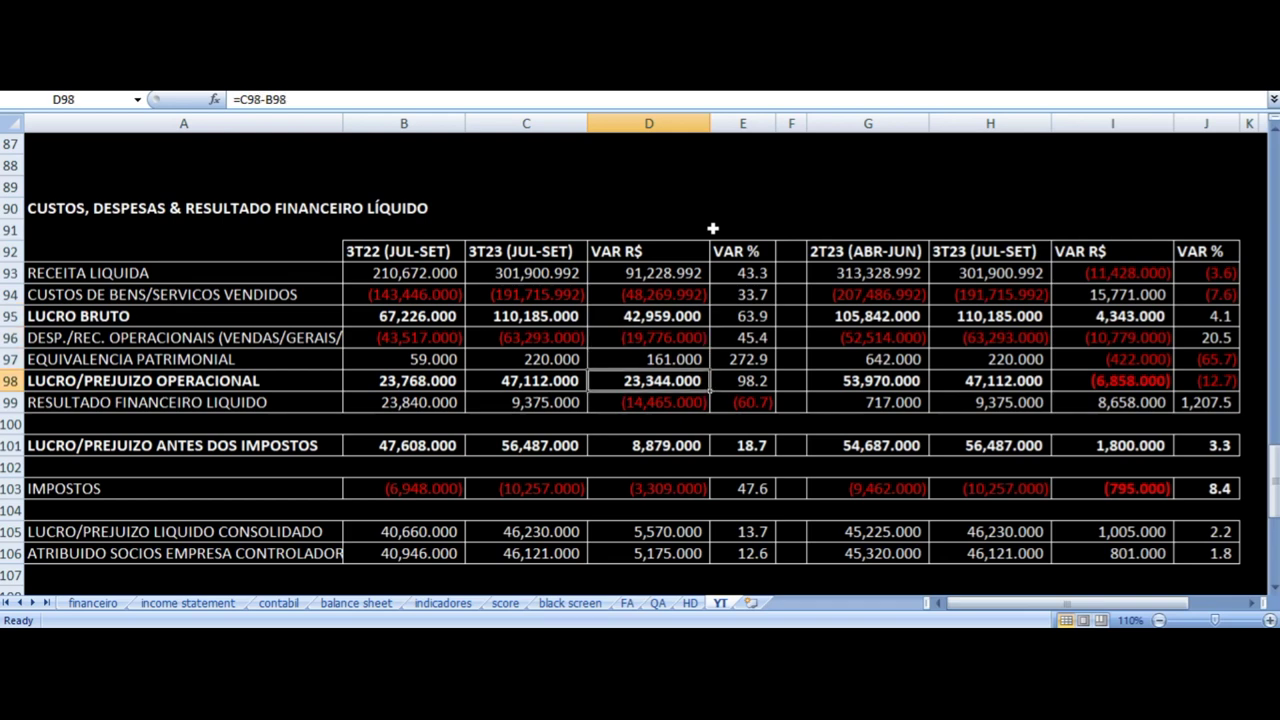
Review the operating profit/loss row across 3T22, 3T23 and its R$ variation.
{"action": "key", "text": "Left"}
{"action": "key", "text": "Left"}
{"action": "key", "text": "Left"}
{"action": "key", "text": "Right"}
{"action": "key", "text": "Right"}
{"action": "key", "text": "Right"}
Compare the net financial result of 3T22 and 3T23, including its R$ variation.
{"action": "key", "text": "Down"}
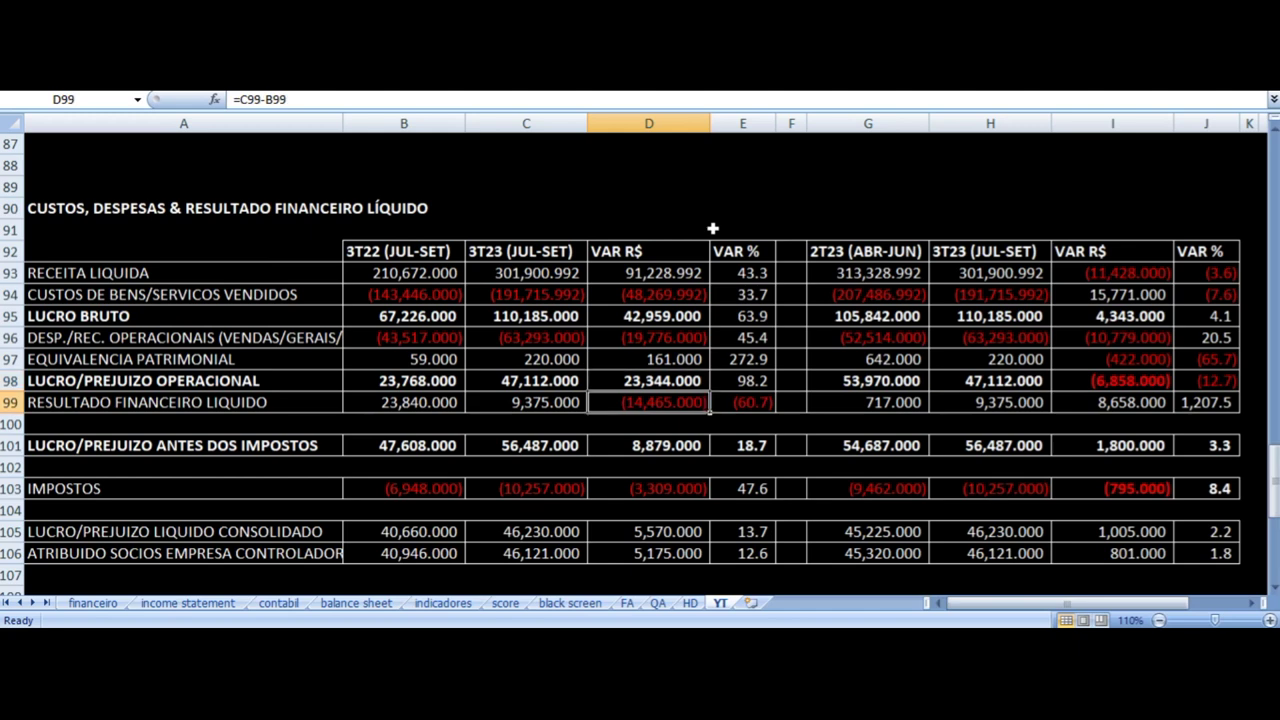
{"action": "key", "text": "Left"}
{"action": "key", "text": "Left"}
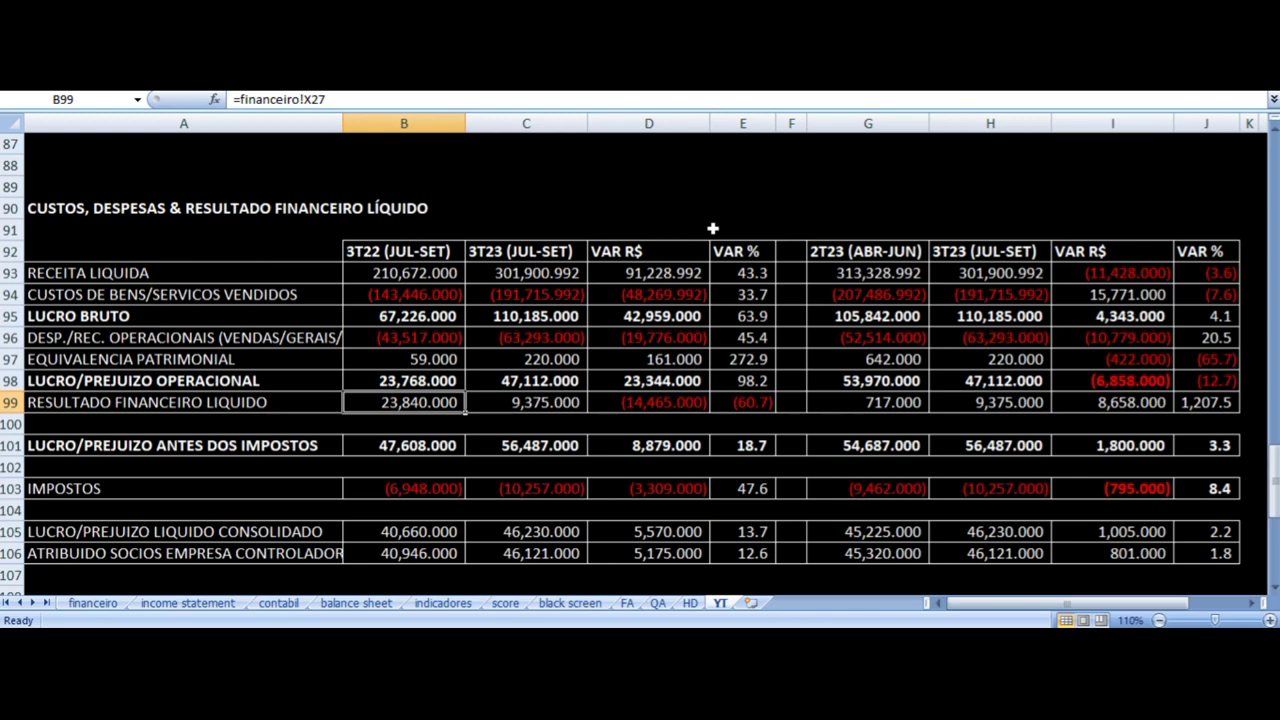
{"action": "key", "text": "Right"}
{"action": "key", "text": "Right"}
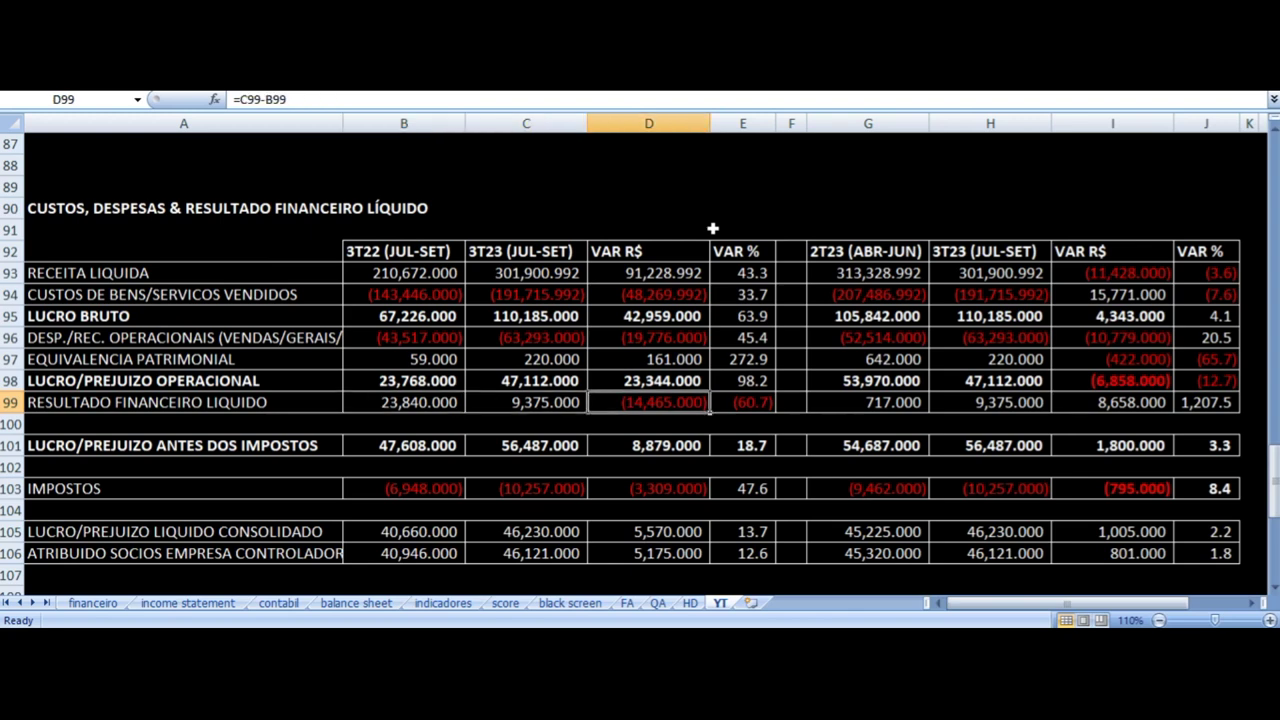
{"action": "key", "text": "Left"}
{"action": "key", "text": "Left"}
{"action": "key", "text": "Right"}
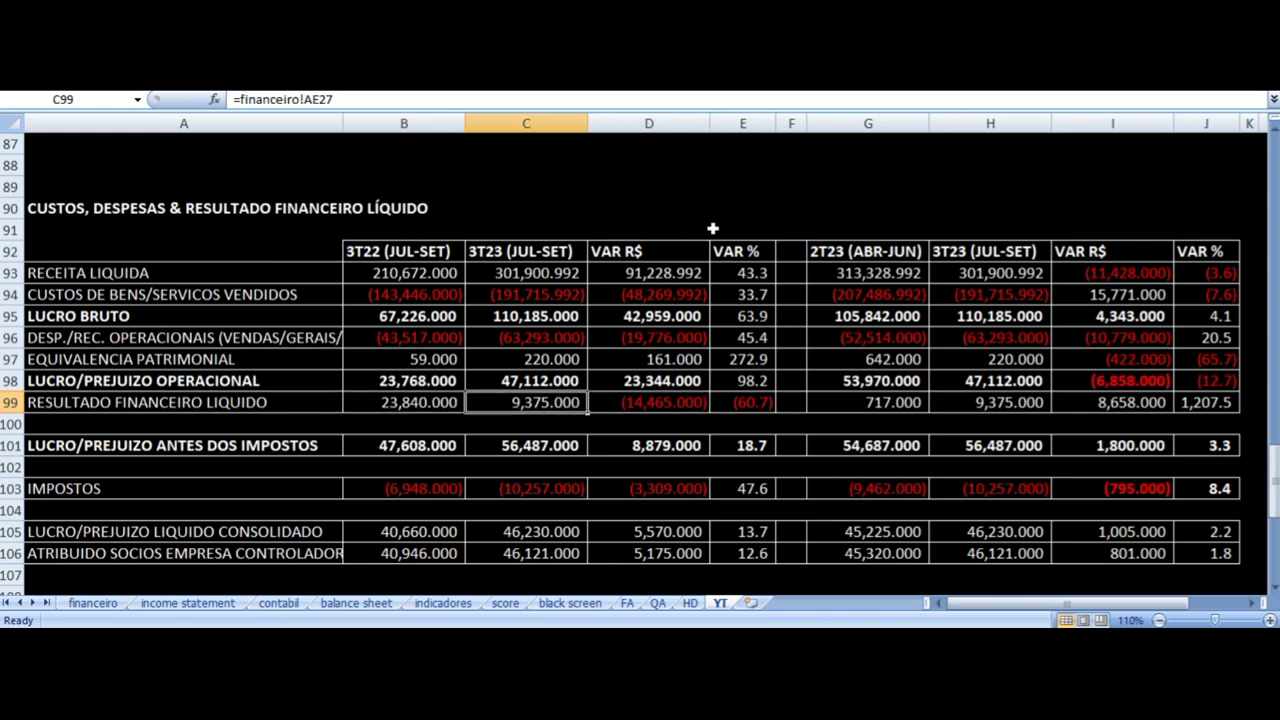
Examine the percentage variation of the net financial result and recheck its 3T22 and 3T23 amounts.
{"action": "key", "text": "Right"}
{"action": "key", "text": "Right"}
{"action": "key", "text": "Left"}
{"action": "key", "text": "Right"}
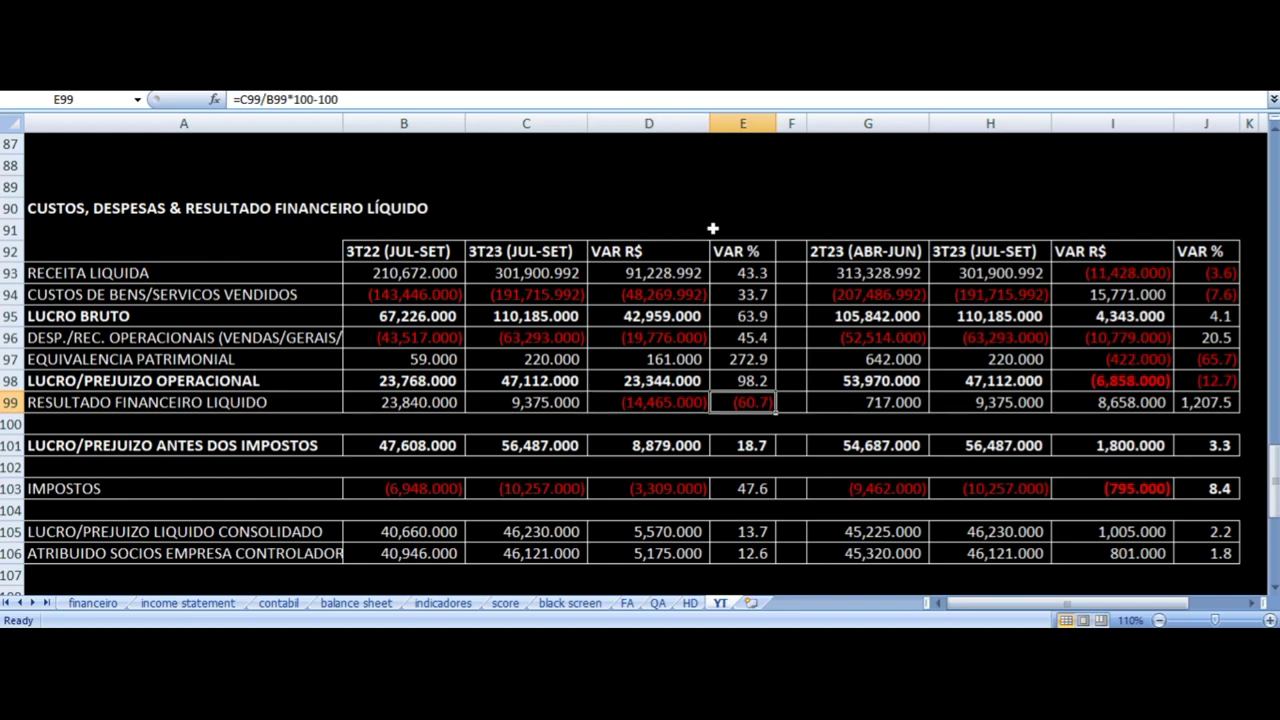
{"action": "key", "text": "Left"}
{"action": "key", "text": "Left"}
{"action": "key", "text": "Left"}
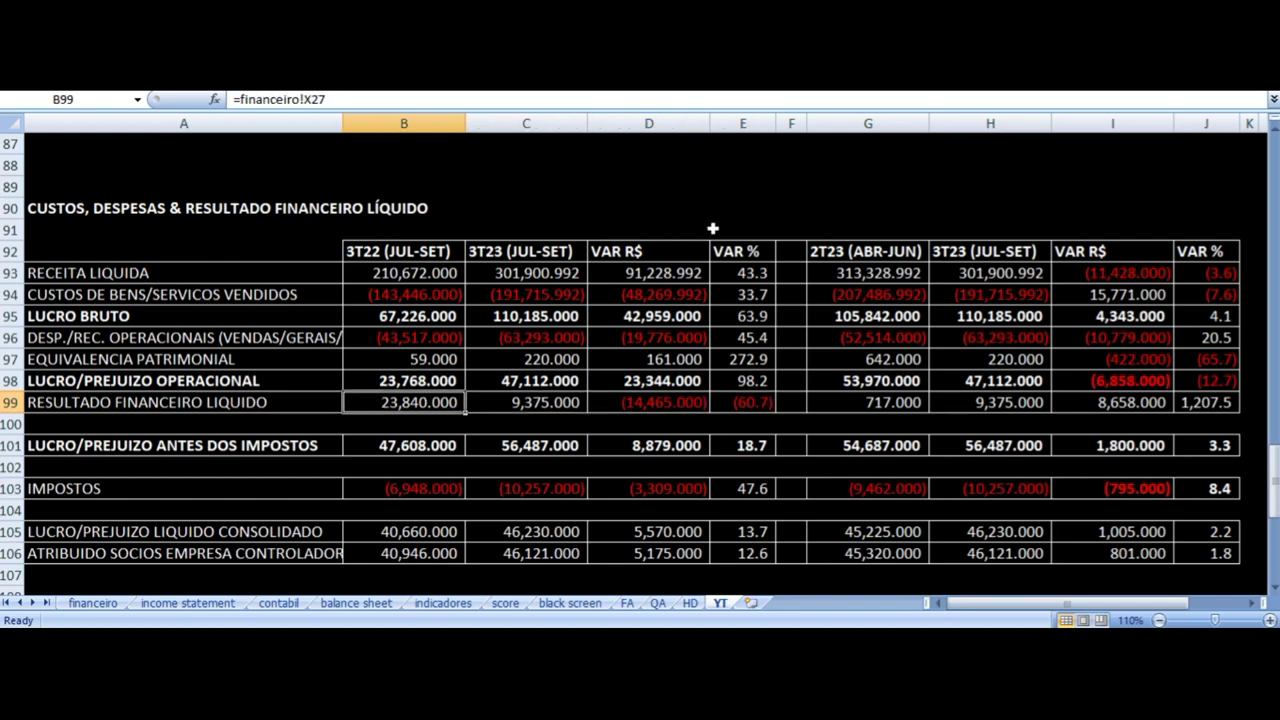
{"action": "key", "text": "Right"}
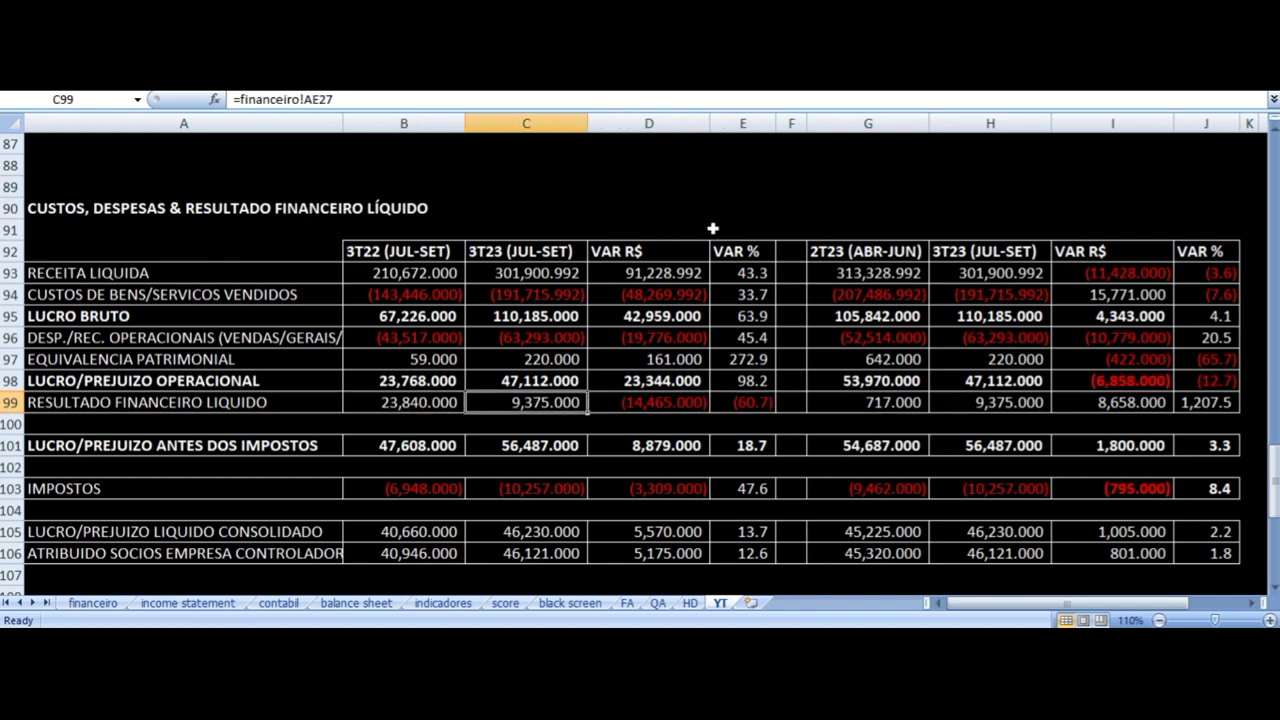
Examine the 3T23 profit/loss before taxes and its R$ and percentage variation from 3T22.
{"action": "key", "text": "Down"}
{"action": "key", "text": "Down"}
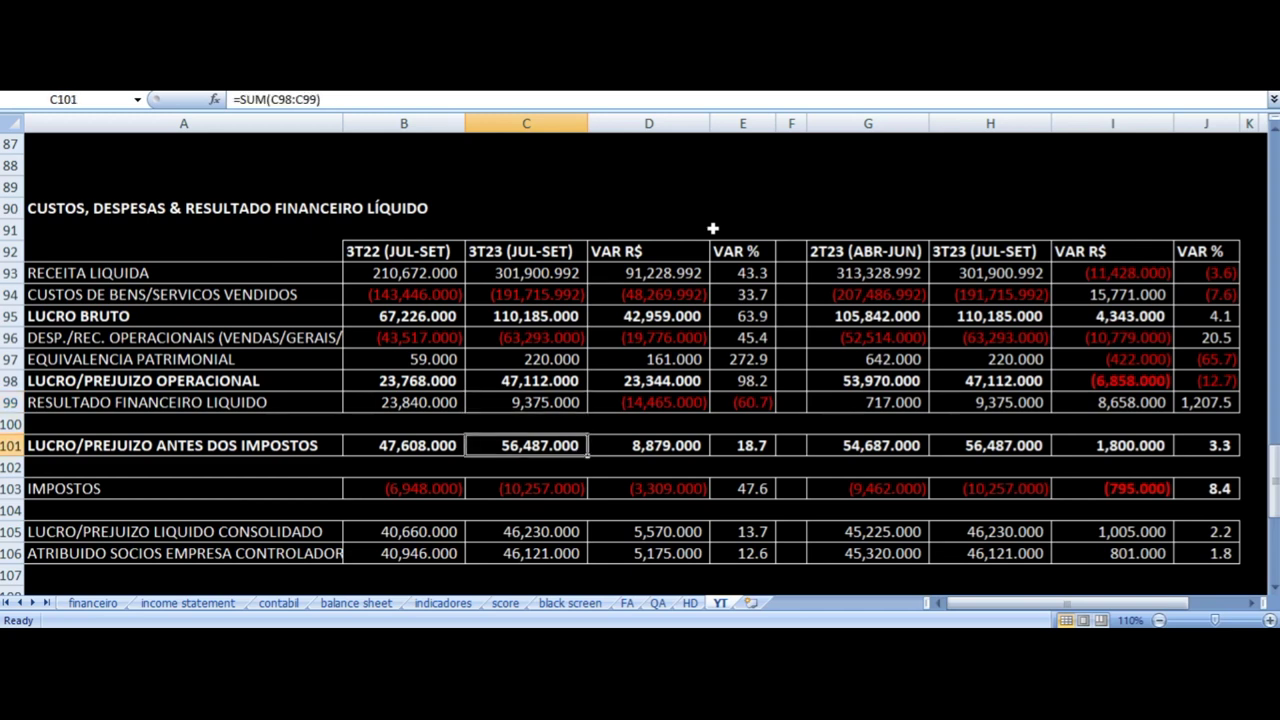
{"action": "key", "text": "Right"}
{"action": "key", "text": "Right"}
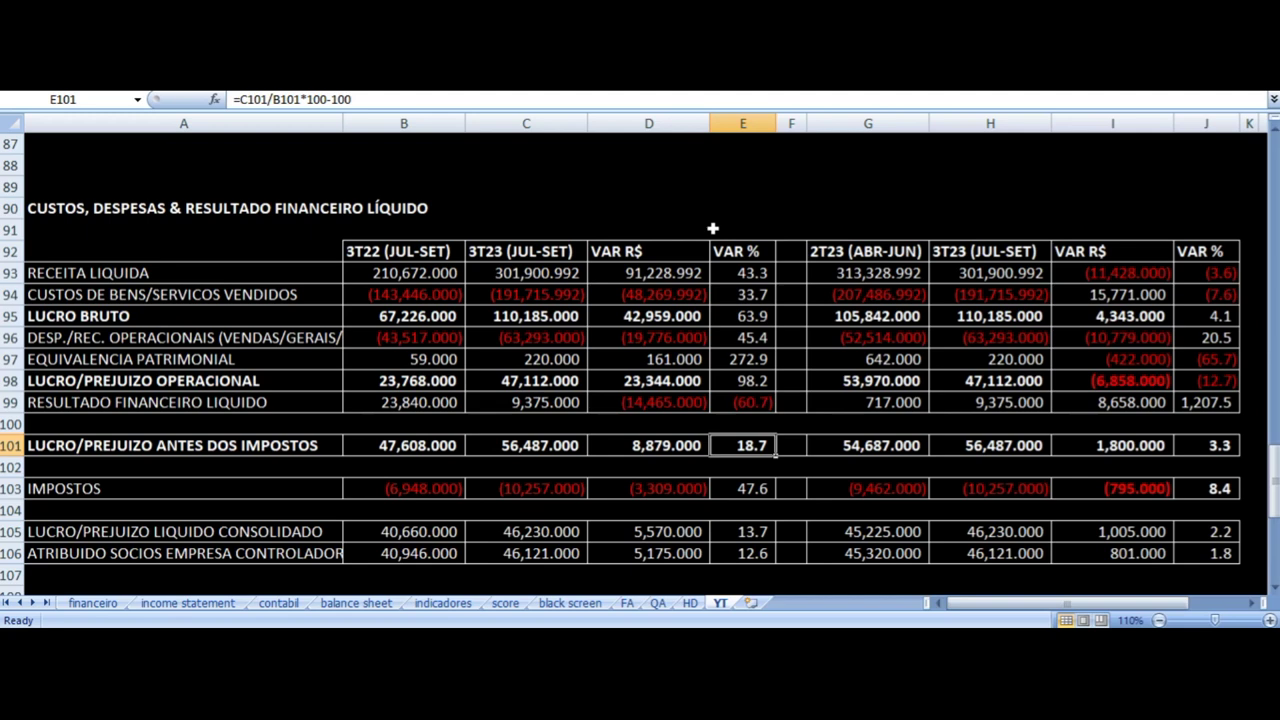
Compare the taxes of 3T22 and 3T23, including their R$ and percentage variation.
{"action": "key", "text": "Down"}
{"action": "key", "text": "Down"}
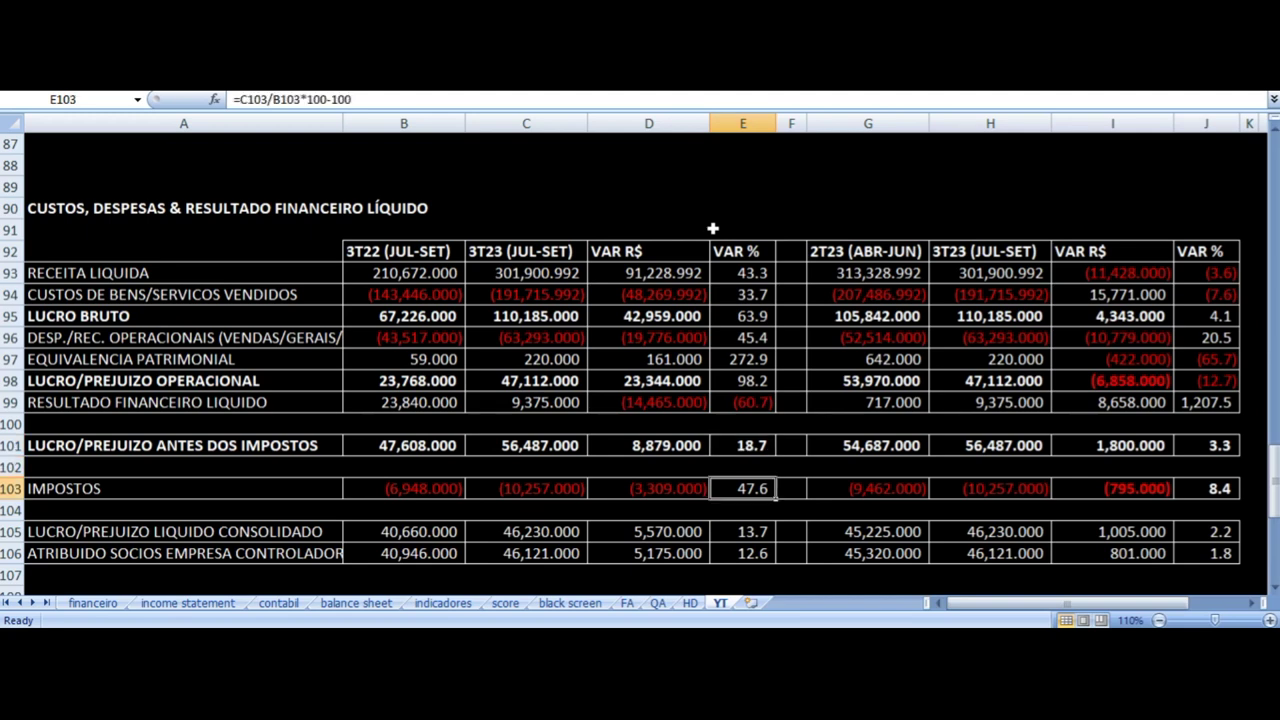
{"action": "key", "text": "Left"}
{"action": "key", "text": "Left"}
{"action": "key", "text": "Left"}
{"action": "key", "text": "Left"}
{"action": "key", "text": "Right"}
{"action": "key", "text": "Right"}
{"action": "key", "text": "Right"}
{"action": "key", "text": "Right"}
Compare the consolidated net profit/loss of 3T22 and 3T23, including its R$ and percentage variation.
{"action": "key", "text": "Down"}
{"action": "key", "text": "Down"}
{"action": "key", "text": "Left"}
{"action": "key", "text": "Left"}
{"action": "key", "text": "Left"}
{"action": "key", "text": "Left"}
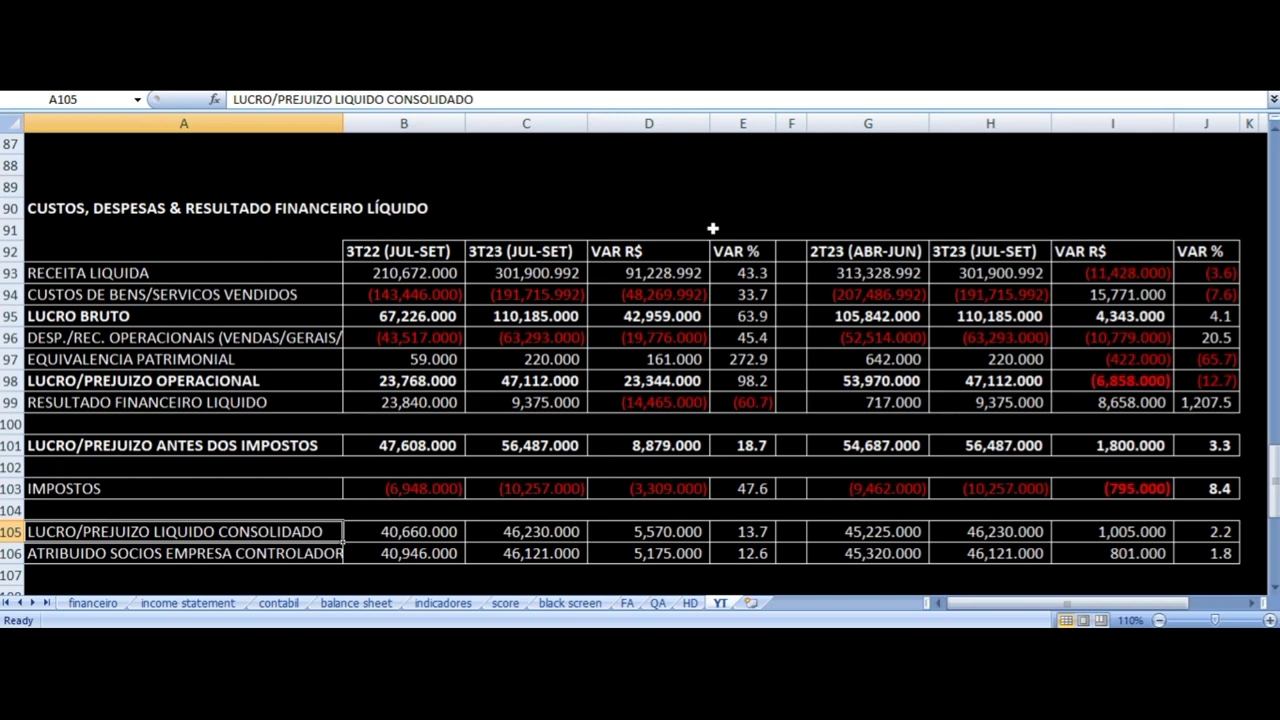
{"action": "key", "text": "Right"}
{"action": "key", "text": "Right"}
{"action": "key", "text": "Right"}
{"action": "key", "text": "Right"}
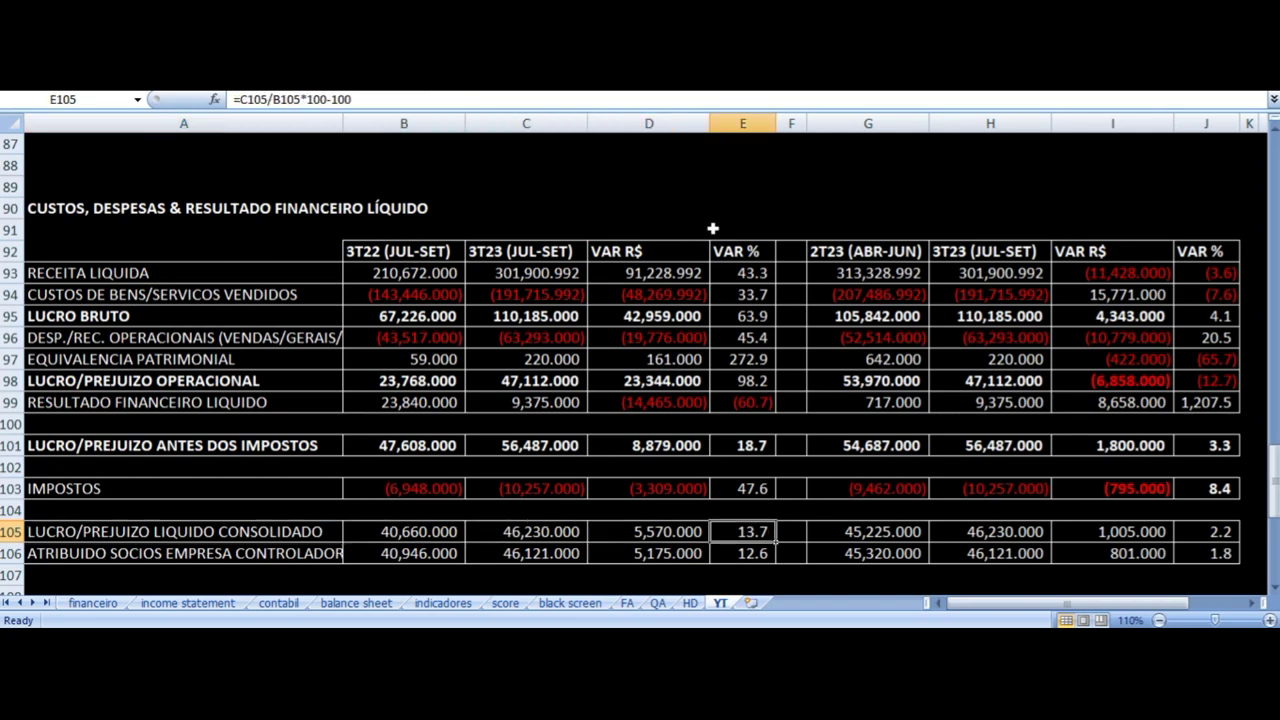
{"action": "key", "text": "Left"}
{"action": "key", "text": "Left"}
{"action": "key", "text": "Left"}
{"action": "key", "text": "Left"}
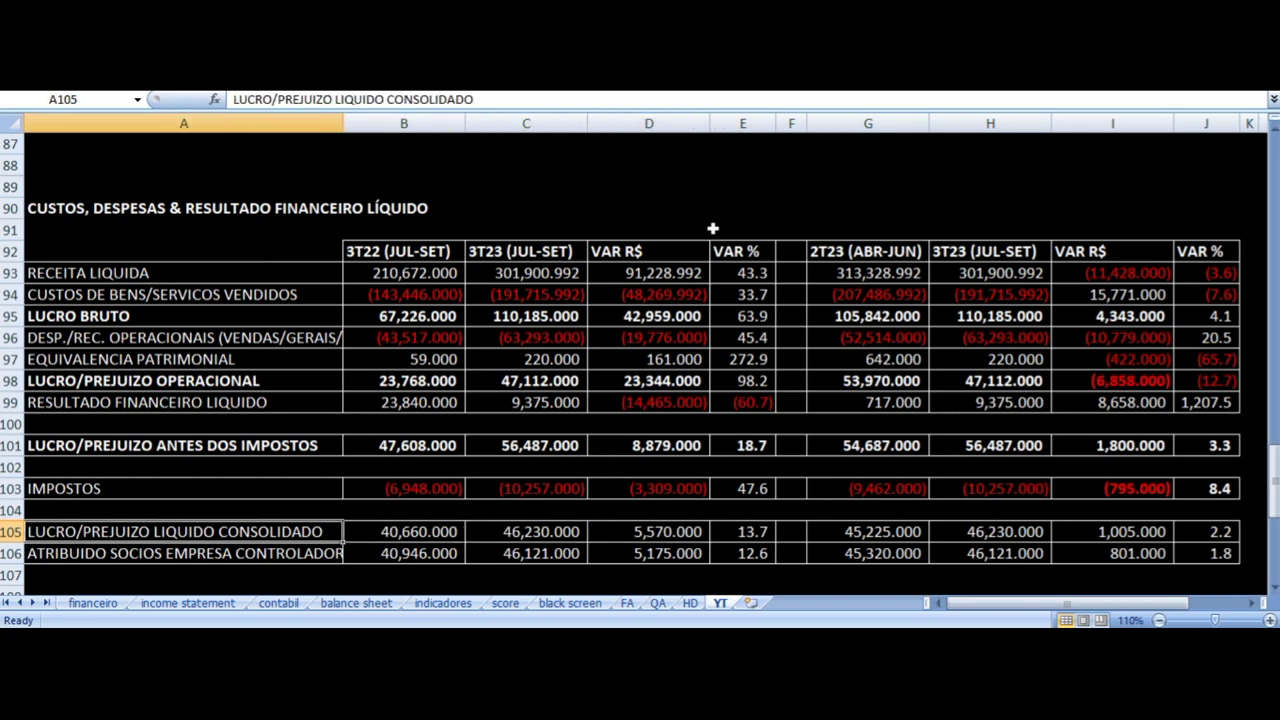
{"action": "key", "text": "Right"}
{"action": "key", "text": "Right"}
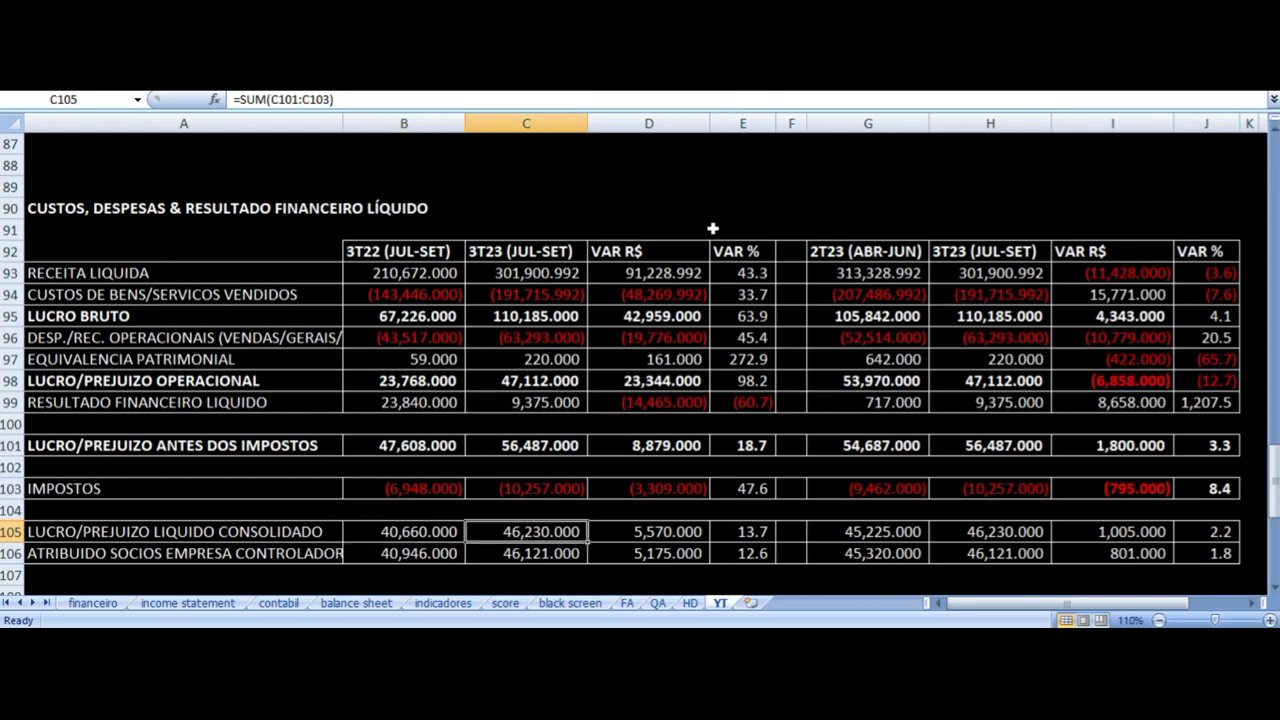
Compare the net profit attributed to the controlling company's shareholders in 3T22 and 3T23, including its percentage variation.
{"action": "key", "text": "Down"}
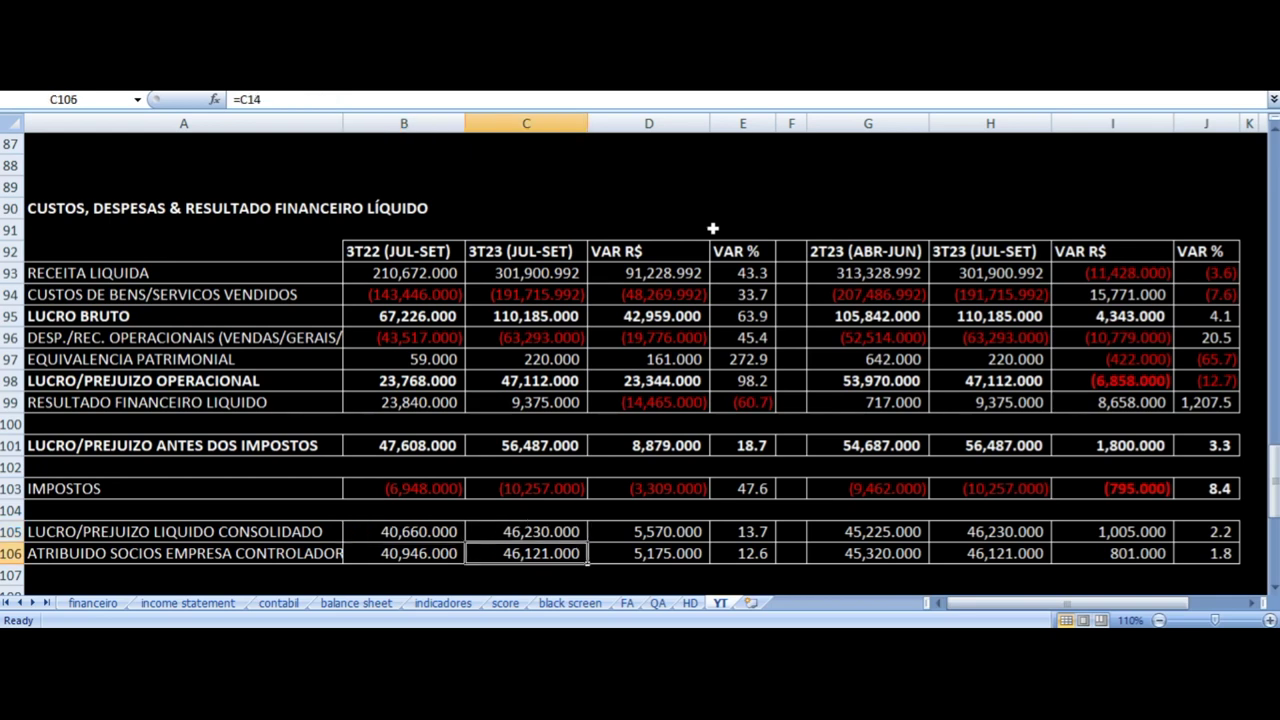
{"action": "key", "text": "Left"}
{"action": "key", "text": "Left"}
{"action": "key", "text": "Right"}
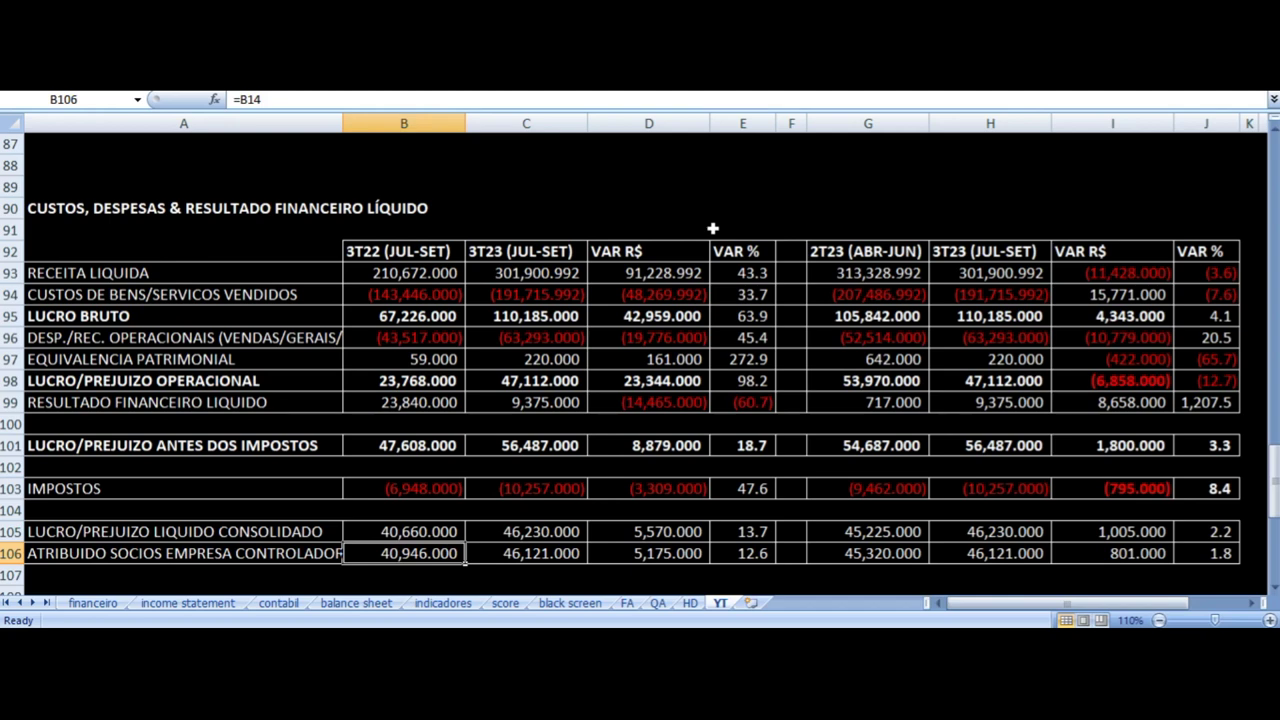
{"action": "key", "text": "Right"}
{"action": "key", "text": "Right"}
{"action": "key", "text": "Right"}
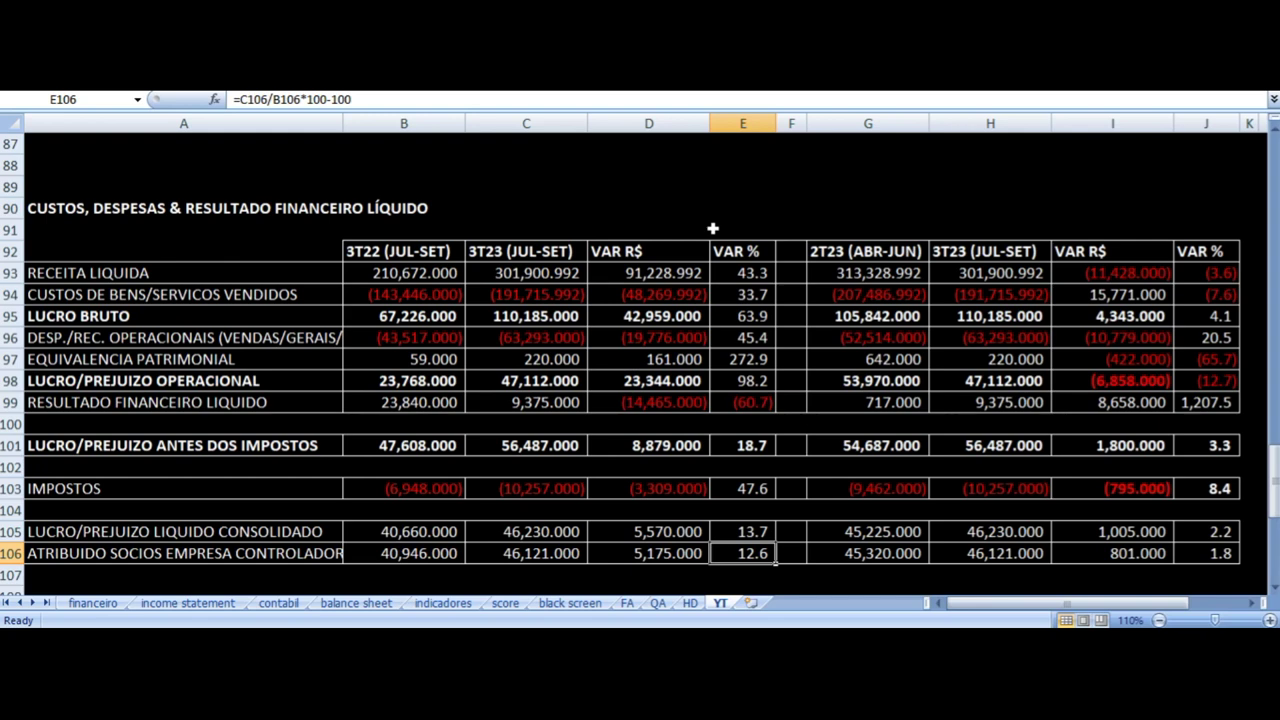
Revisit the R$ variations of net revenue, cost of goods sold and gross profit between 3T22 and 3T23.
{"action": "key", "text": "Up"}
{"action": "key", "text": "Up"}
{"action": "key", "text": "Up"}
{"action": "key", "text": "Up"}
{"action": "key", "text": "Up"}
{"action": "key", "text": "Up"}
{"action": "key", "text": "Up"}
{"action": "key", "text": "Up"}
{"action": "key", "text": "Up"}
{"action": "key", "text": "Up"}
{"action": "key", "text": "Up"}
{"action": "key", "text": "Up"}
{"action": "key", "text": "Up"}
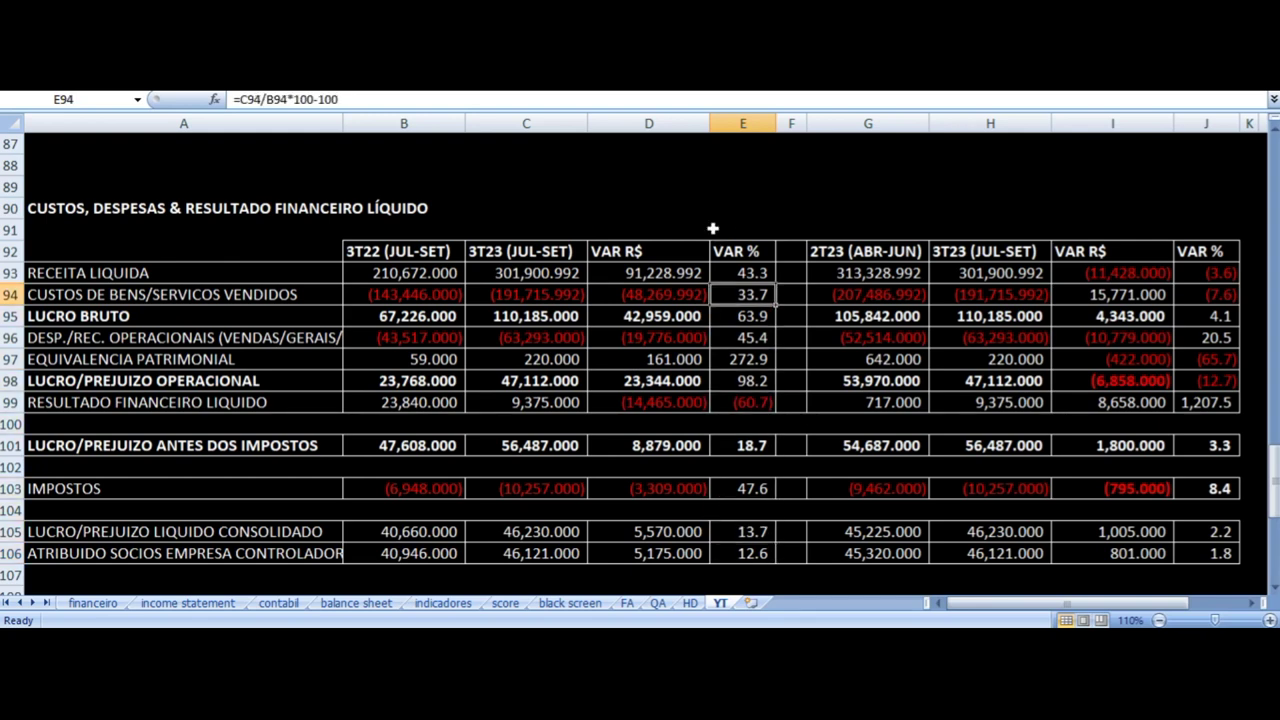
{"action": "key", "text": "Left"}
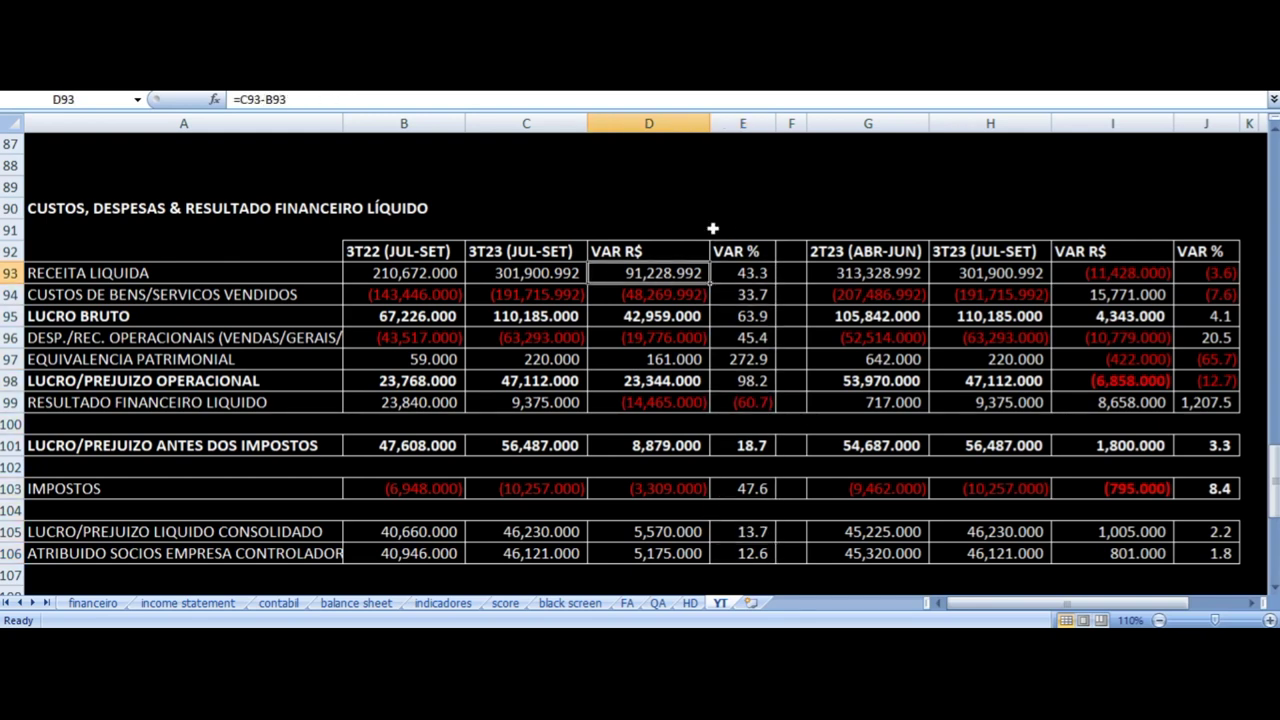
{"action": "key", "text": "Down"}
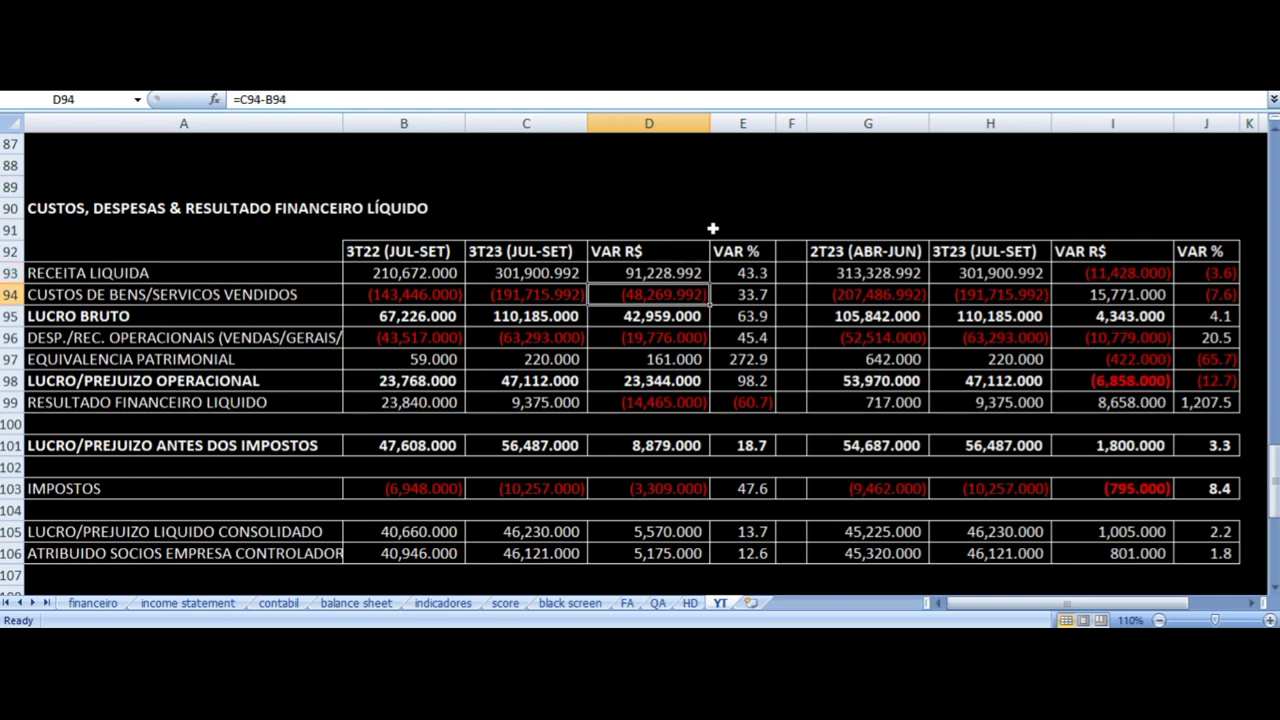
{"action": "key", "text": "Down"}
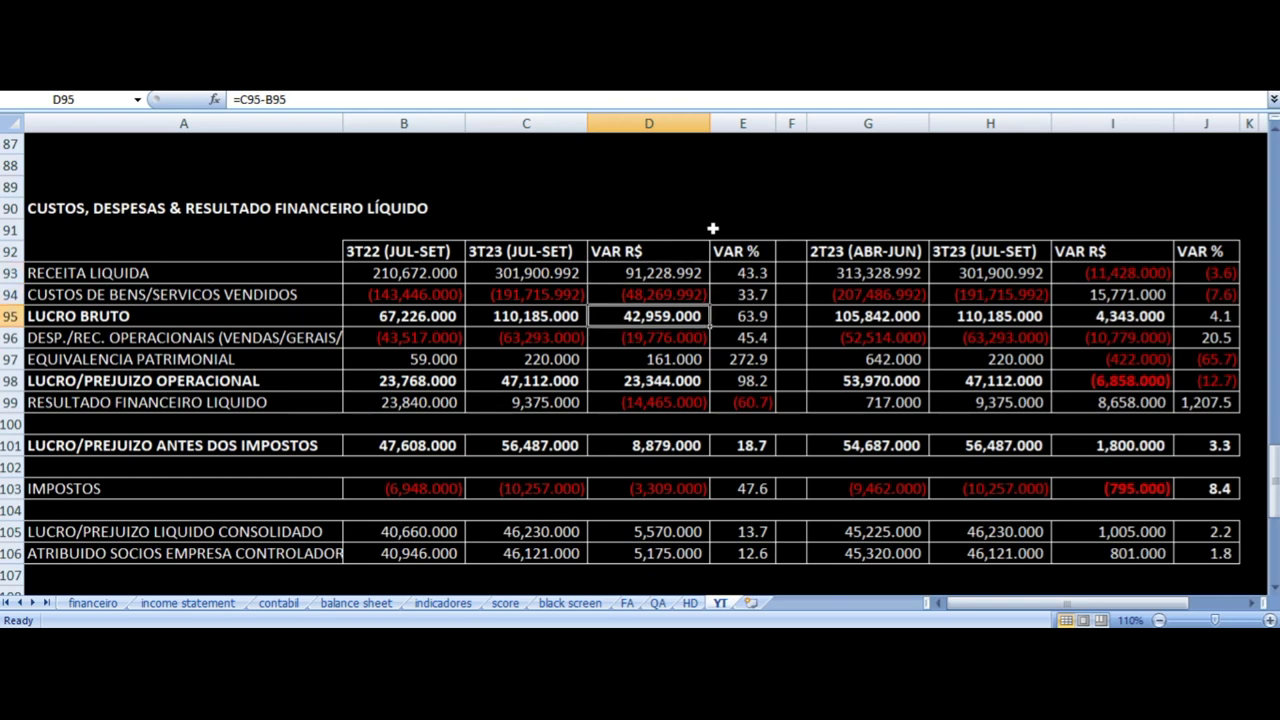
Go to the 2T23 versus 3T23 comparison and examine the percentage variation of net revenue.
{"action": "key", "text": "Right"}
{"action": "key", "text": "Right"}
{"action": "key", "text": "Right"}
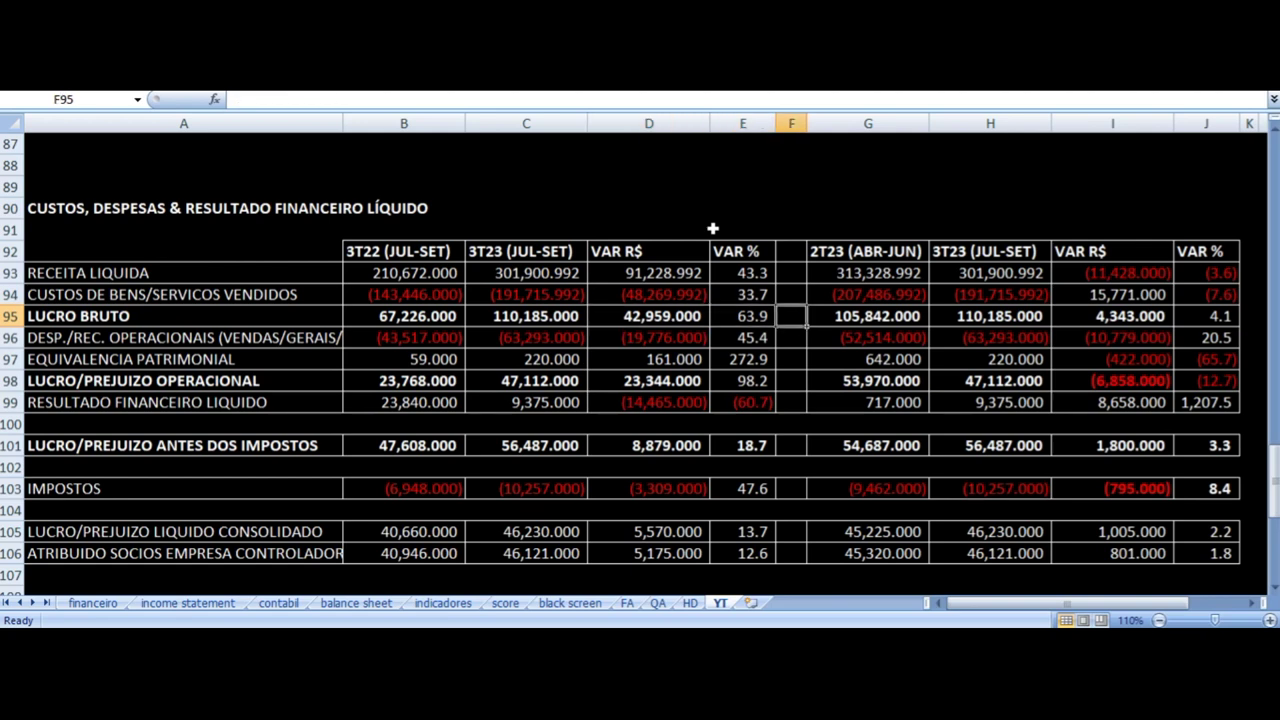
{"action": "key", "text": "Up"}
{"action": "key", "text": "Up"}
{"action": "key", "text": "Up"}
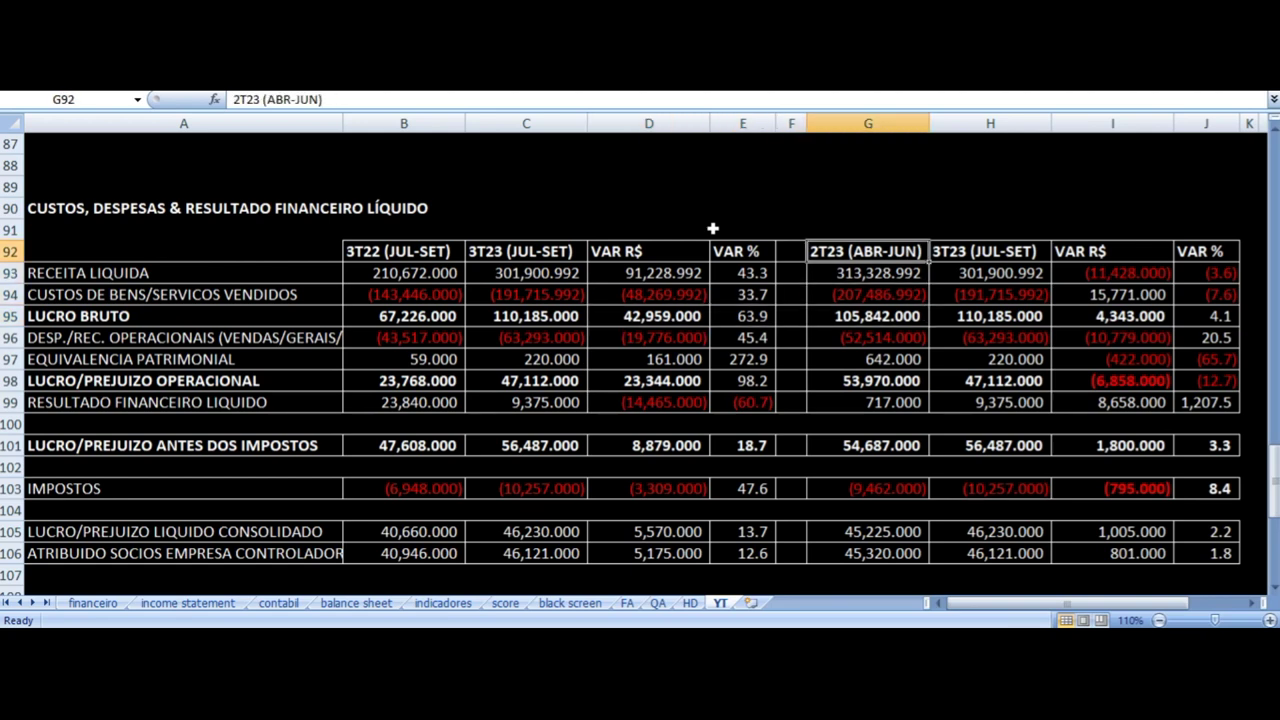
{"action": "key", "text": "Right"}
{"action": "key", "text": "Right"}
{"action": "key", "text": "Right"}
{"action": "key", "text": "Down"}
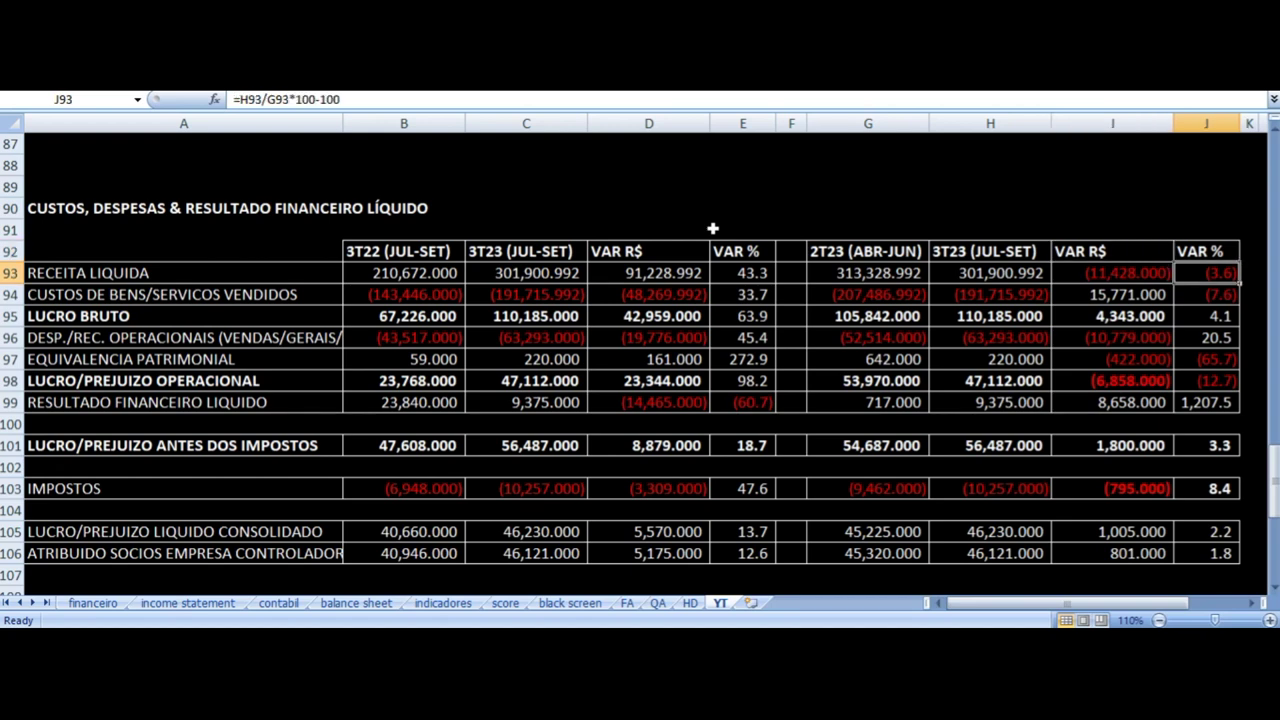
Compare the variation of the cost of goods sold with the R$ variations of net revenue and gross profit between 2T23 and 3T23.
{"action": "key", "text": "Down"}
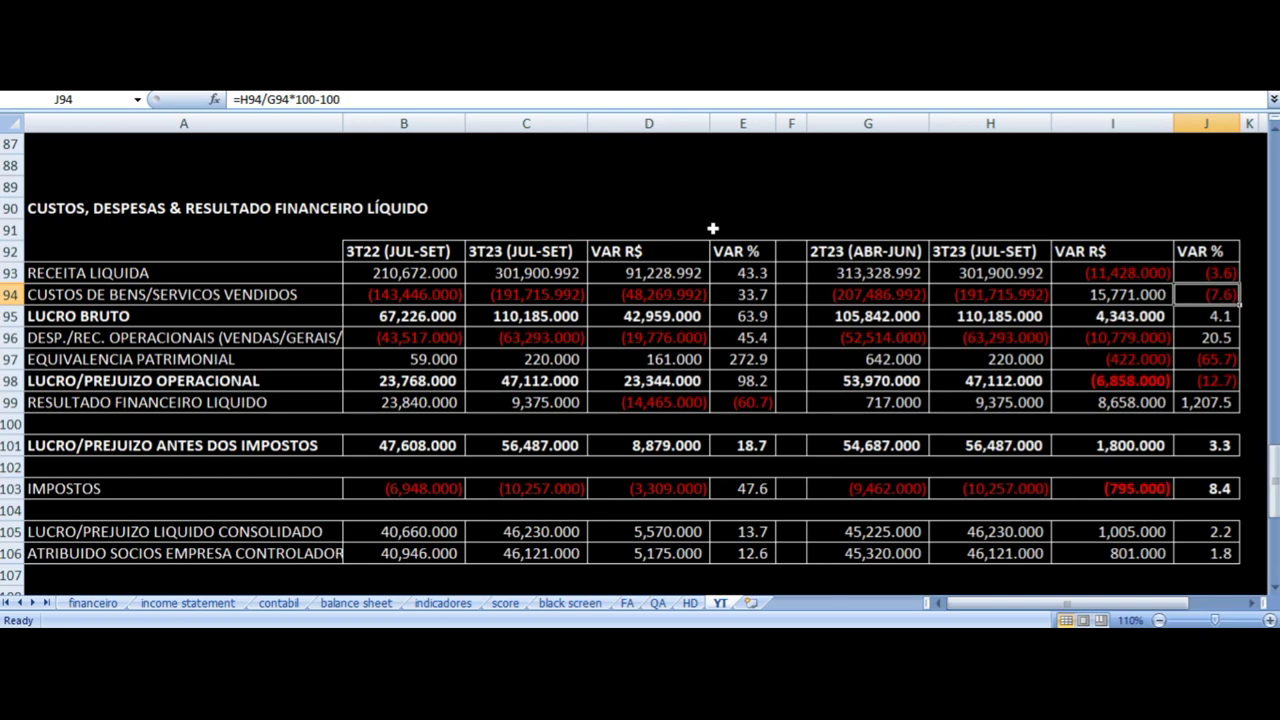
{"action": "key", "text": "Left"}
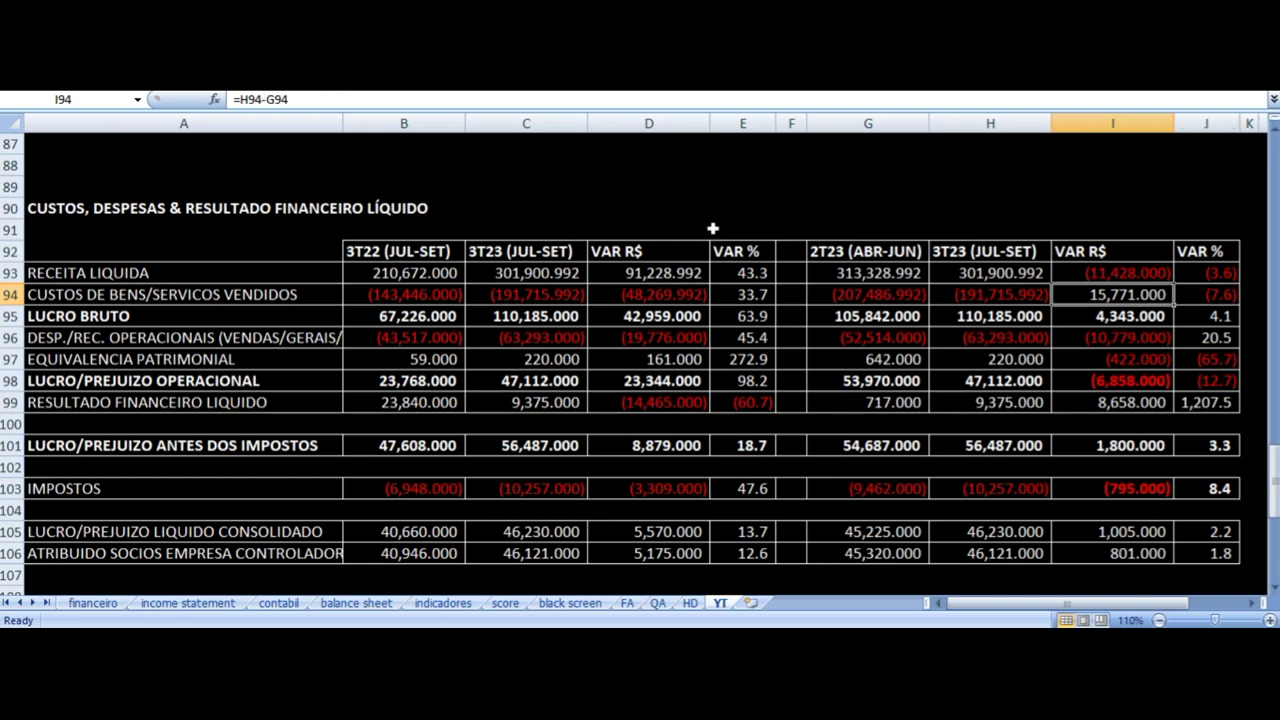
{"action": "key", "text": "Up"}
{"action": "key", "text": "Down"}
{"action": "key", "text": "Down"}
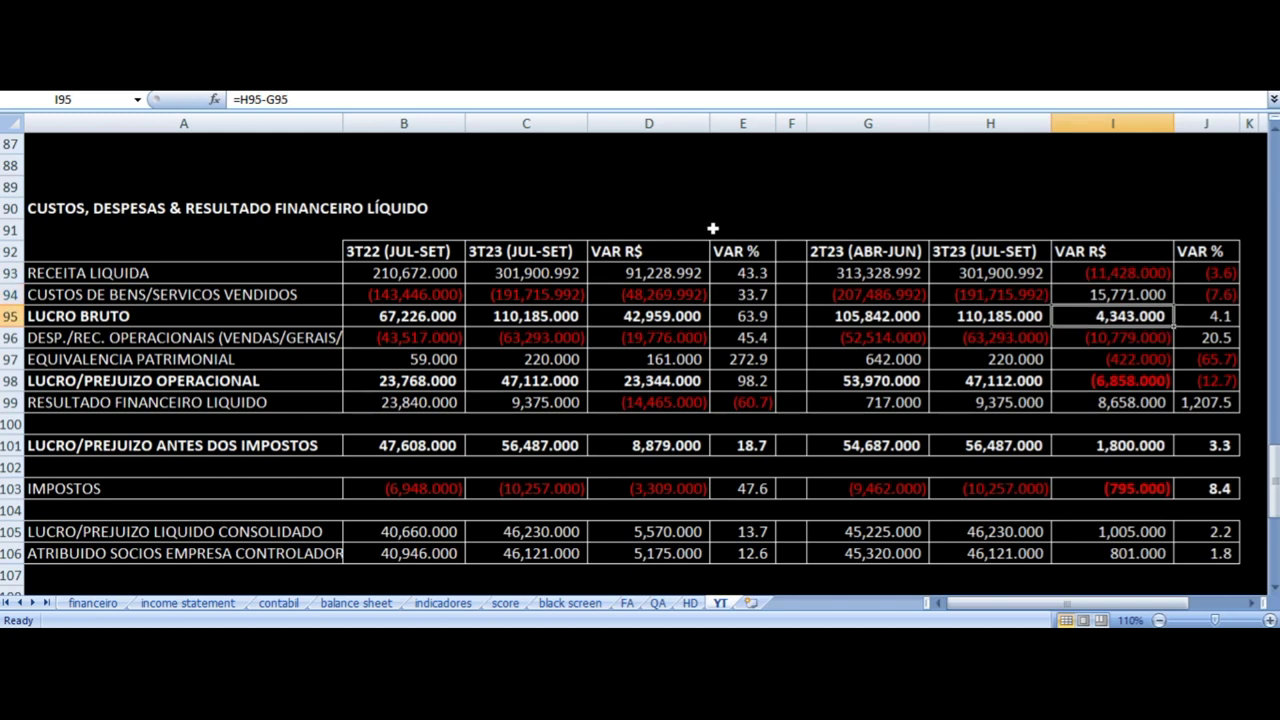
Compare the operating expenses of 2T23 and 3T23, including their R$ and percentage variation.
{"action": "key", "text": "Down"}
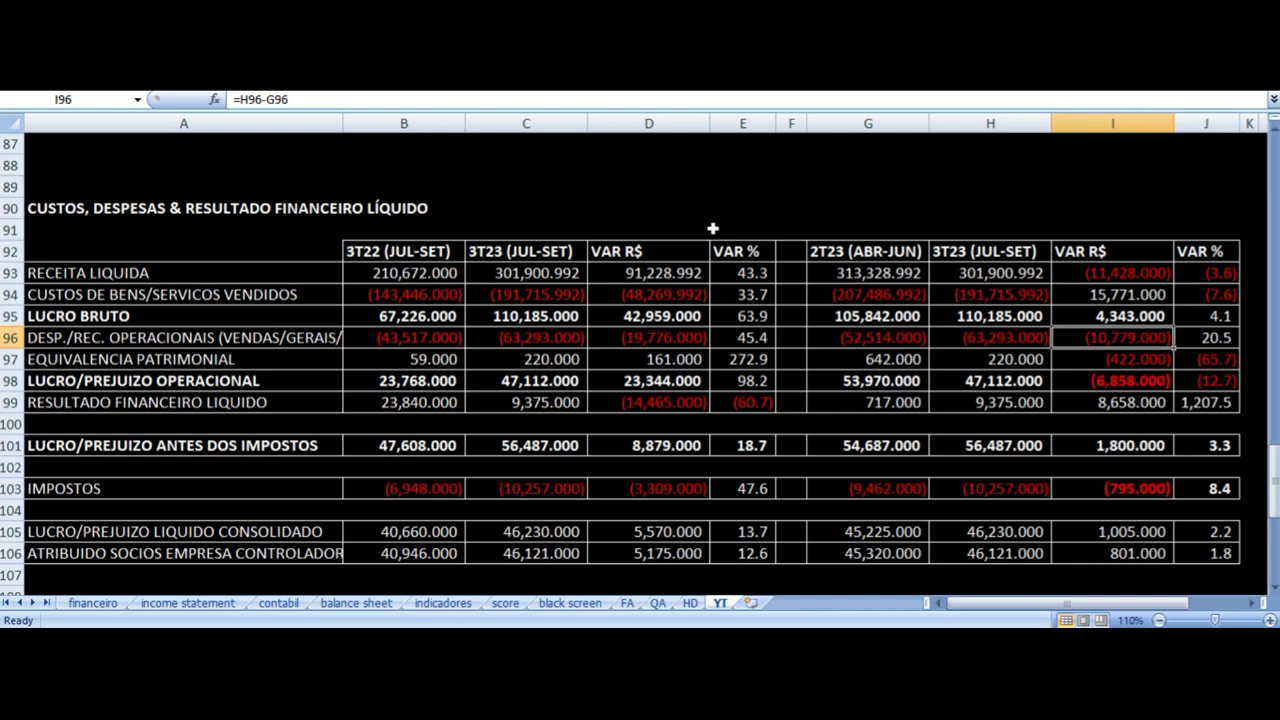
{"action": "key", "text": "Right"}
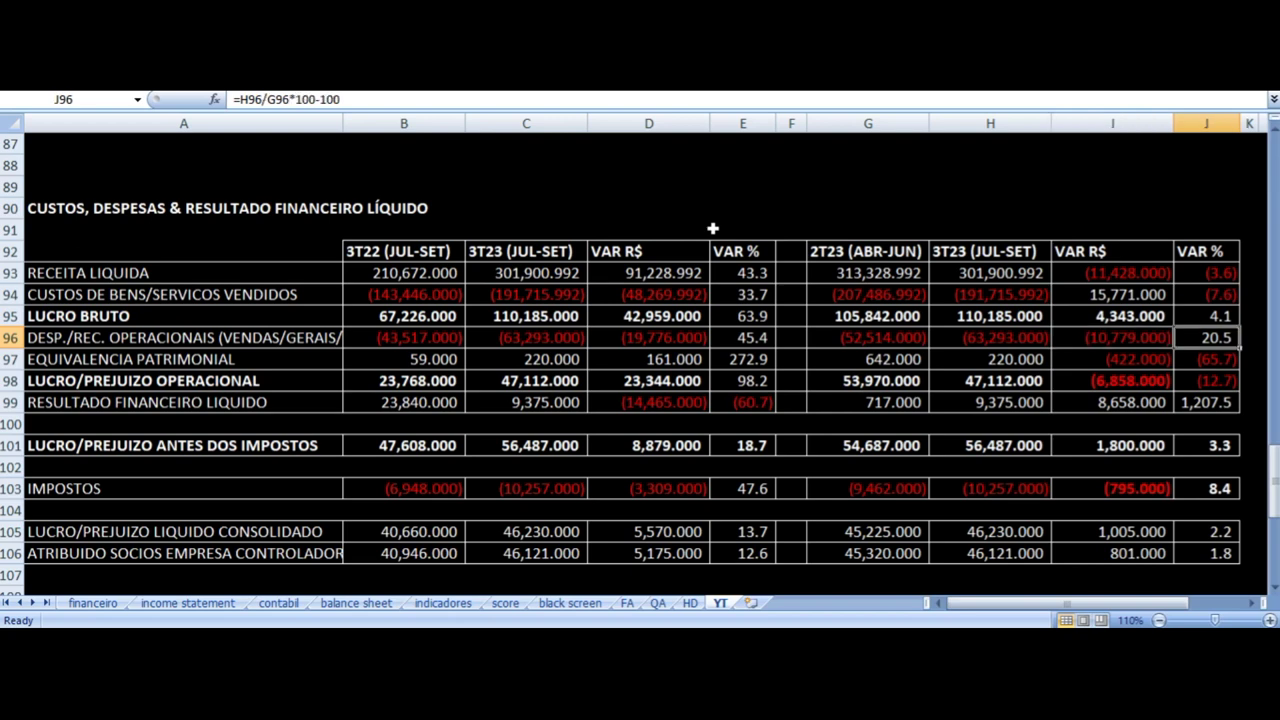
{"action": "key", "text": "Left"}
{"action": "key", "text": "Left"}
{"action": "key", "text": "Left"}
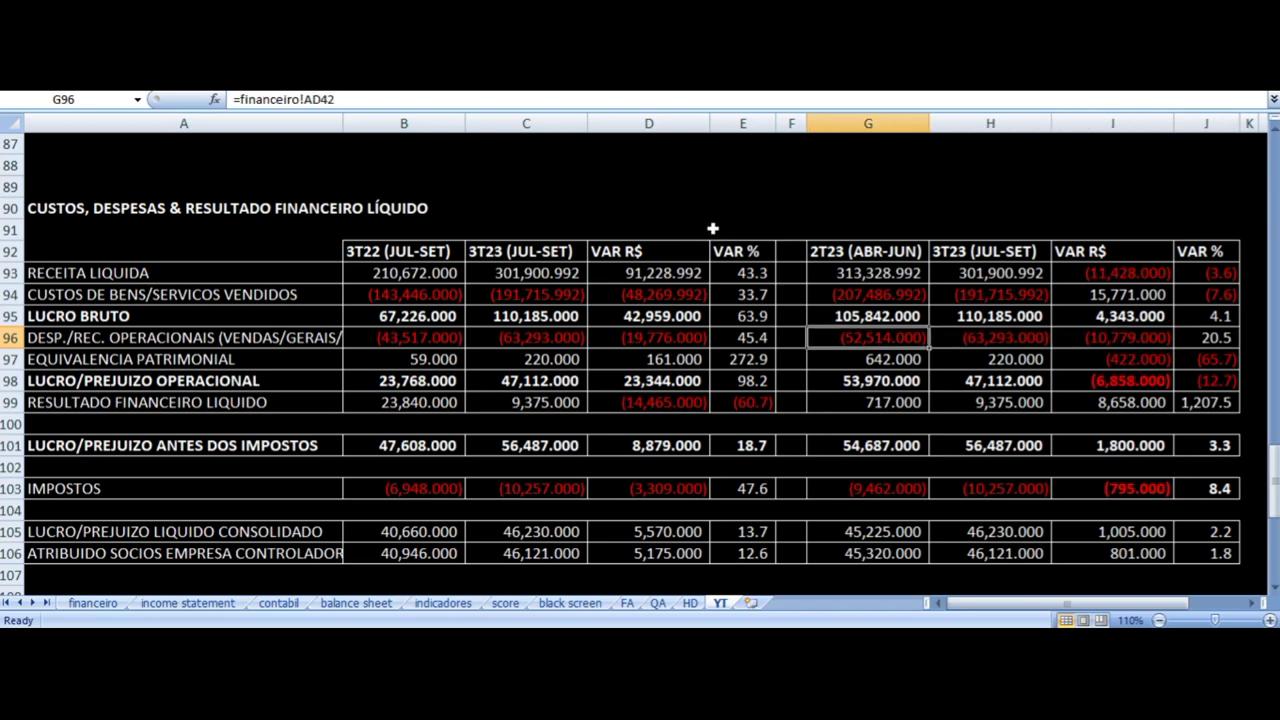
{"action": "key", "text": "Right"}
{"action": "key", "text": "Down"}
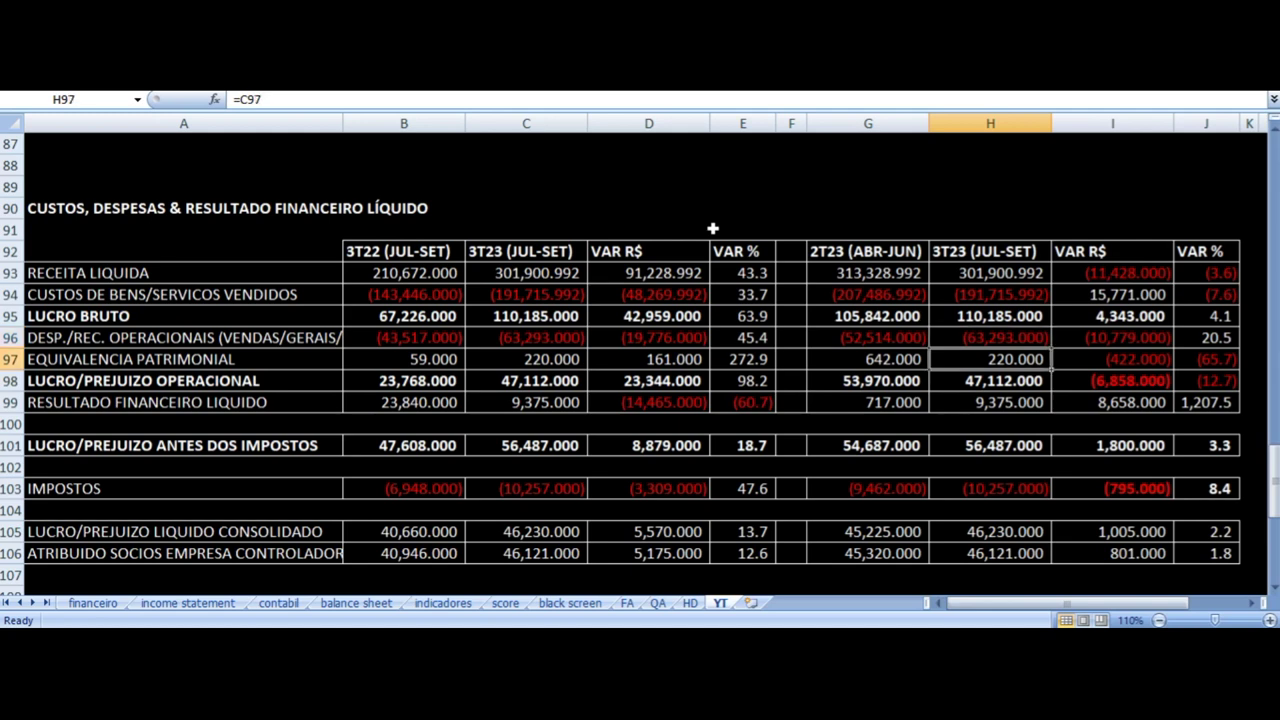
Examine the R$ variation of equity income and compare the operating profit of 2T23 and 3T23, including its percentage variation.
{"action": "key", "text": "Right"}
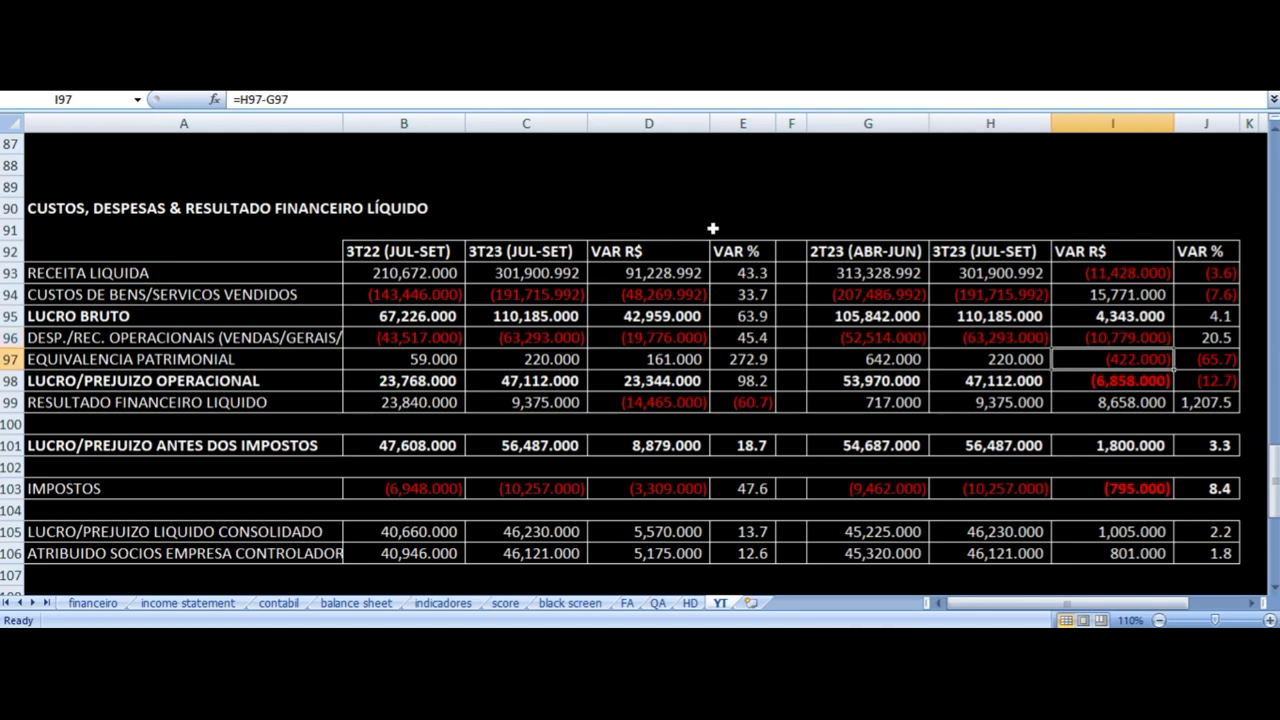
{"action": "key", "text": "Down"}
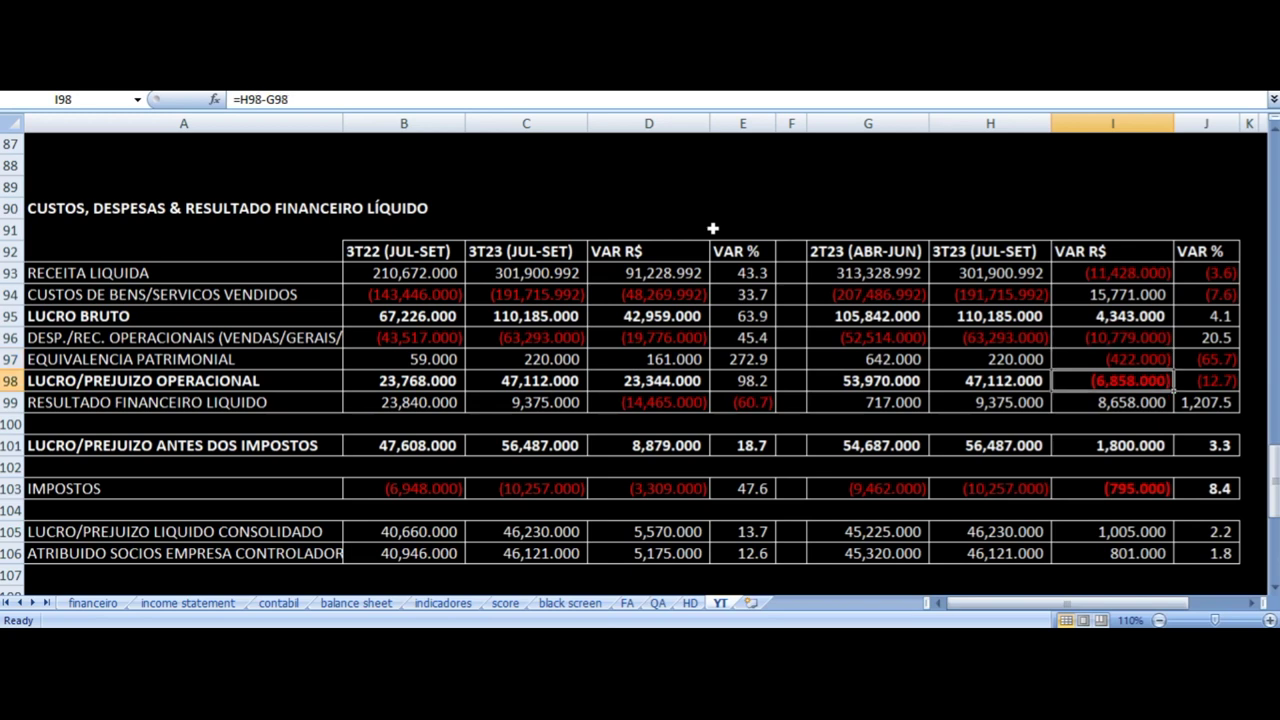
{"action": "key", "text": "Right"}
{"action": "key", "text": "Left"}
{"action": "key", "text": "Left"}
{"action": "key", "text": "Left"}
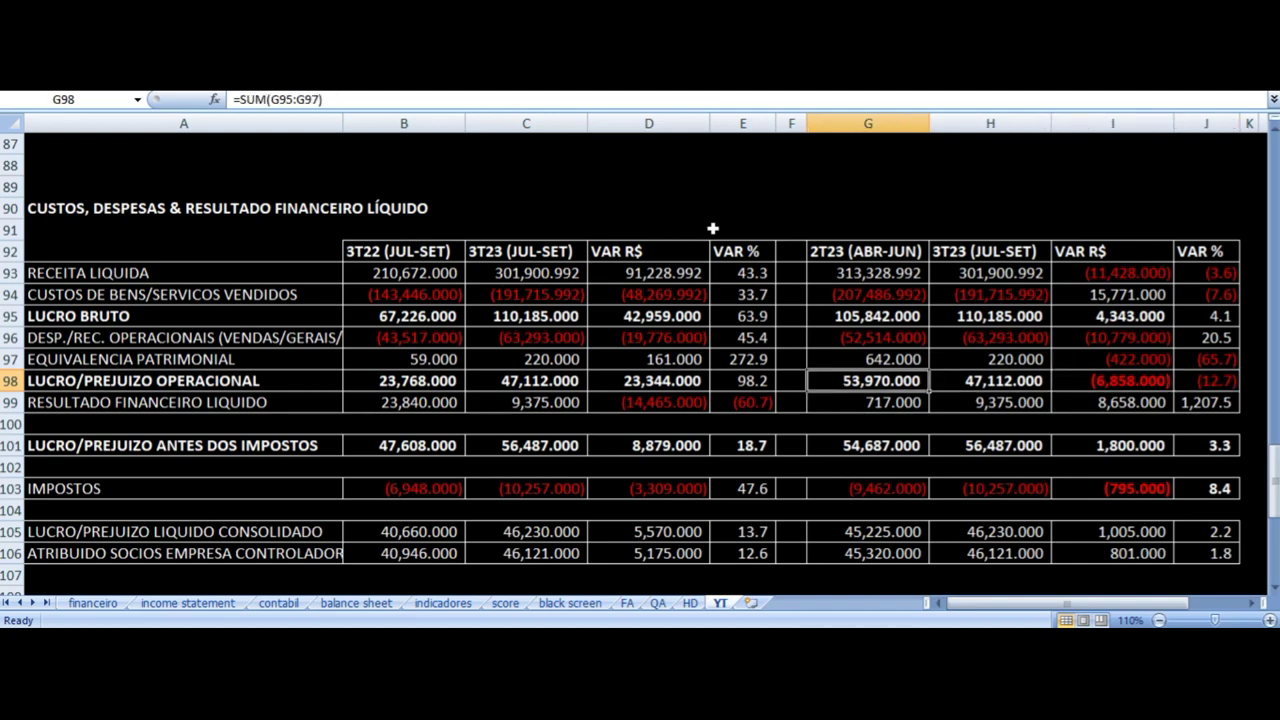
{"action": "key", "text": "Right"}
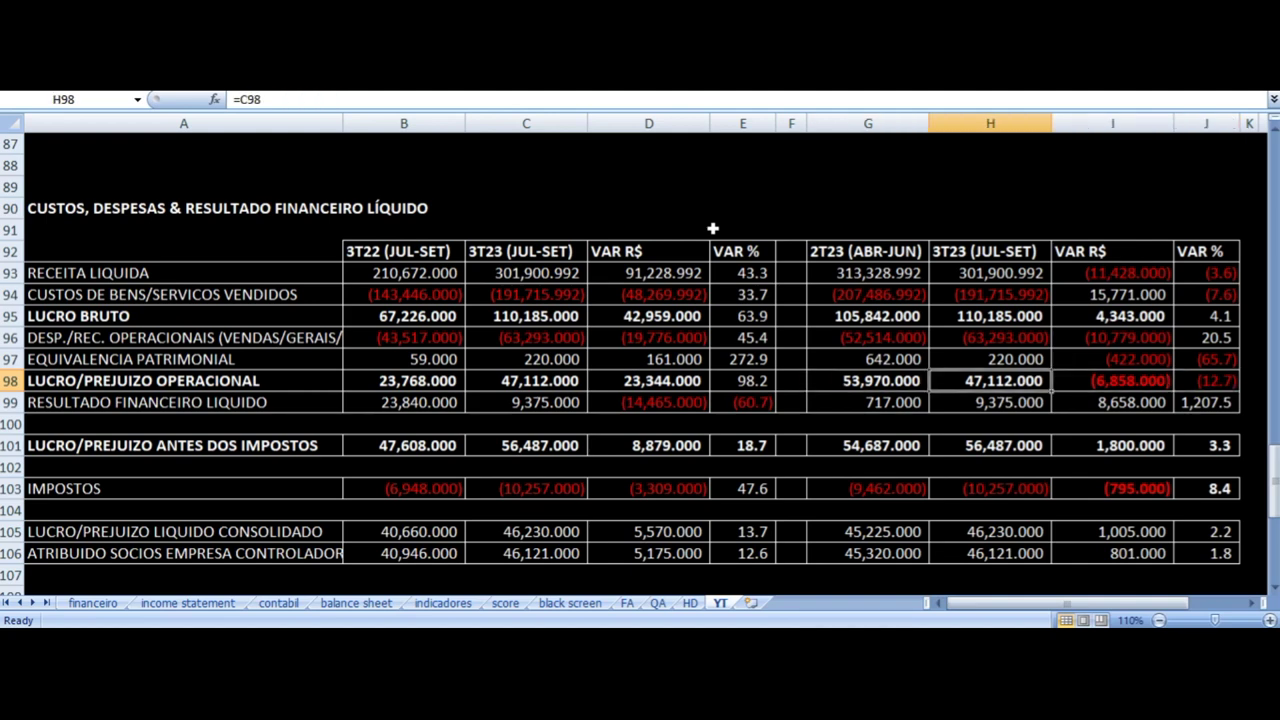
Compare the R$ variations of gross profit and operating expenses with that of operating profit between 2T23 and 3T23.
{"action": "key", "text": "Right"}
{"action": "key", "text": "Up"}
{"action": "key", "text": "Up"}
{"action": "key", "text": "Up"}
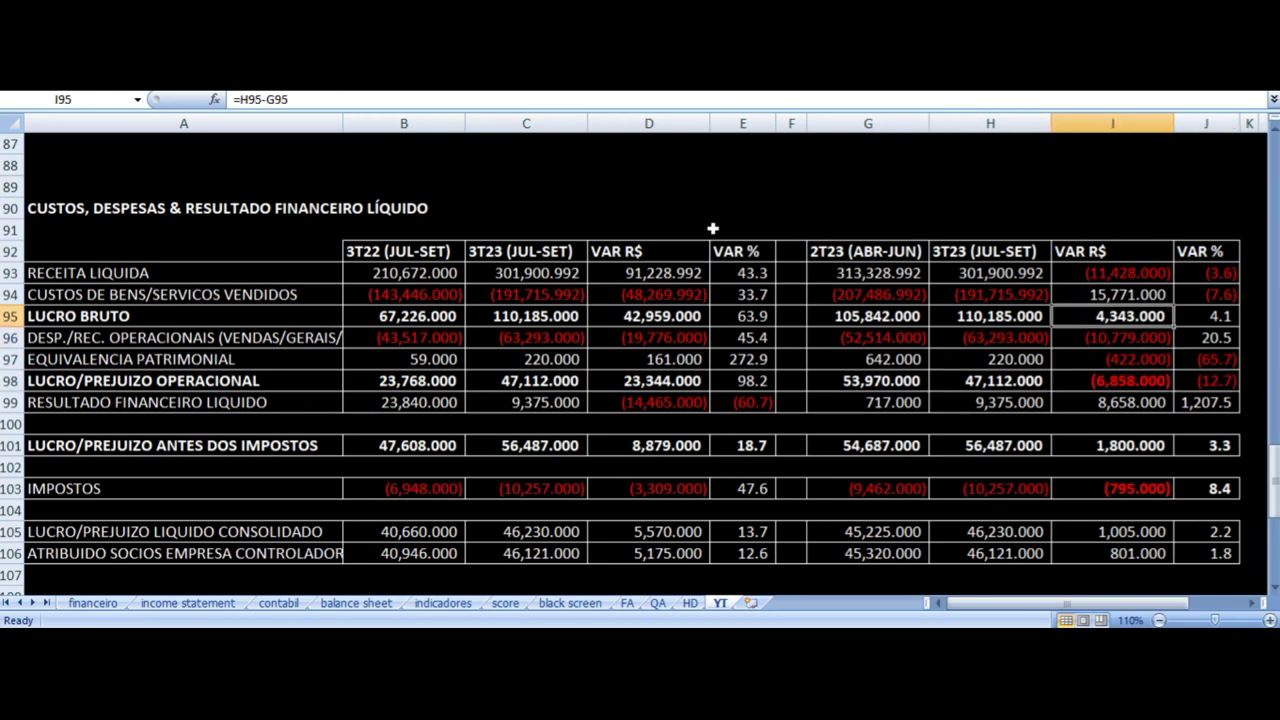
{"action": "key", "text": "Down"}
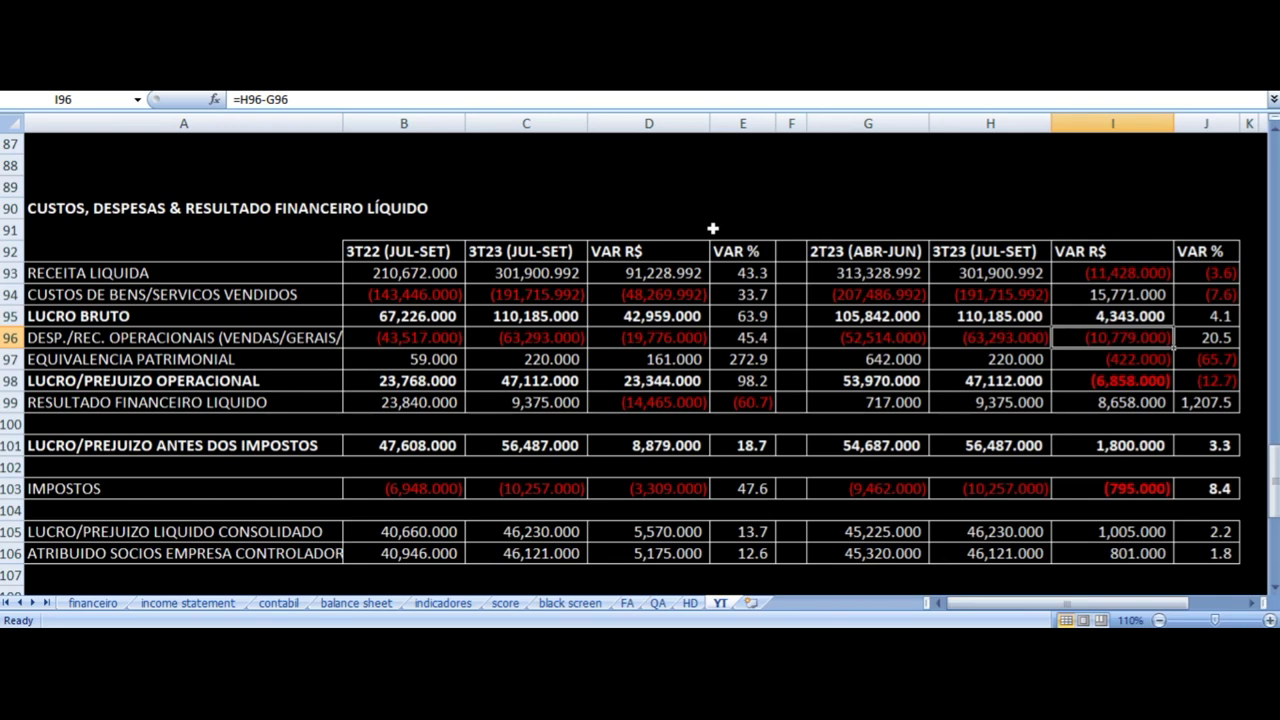
{"action": "key", "text": "Up"}
{"action": "key", "text": "Down"}
{"action": "key", "text": "Down"}
{"action": "key", "text": "Down"}
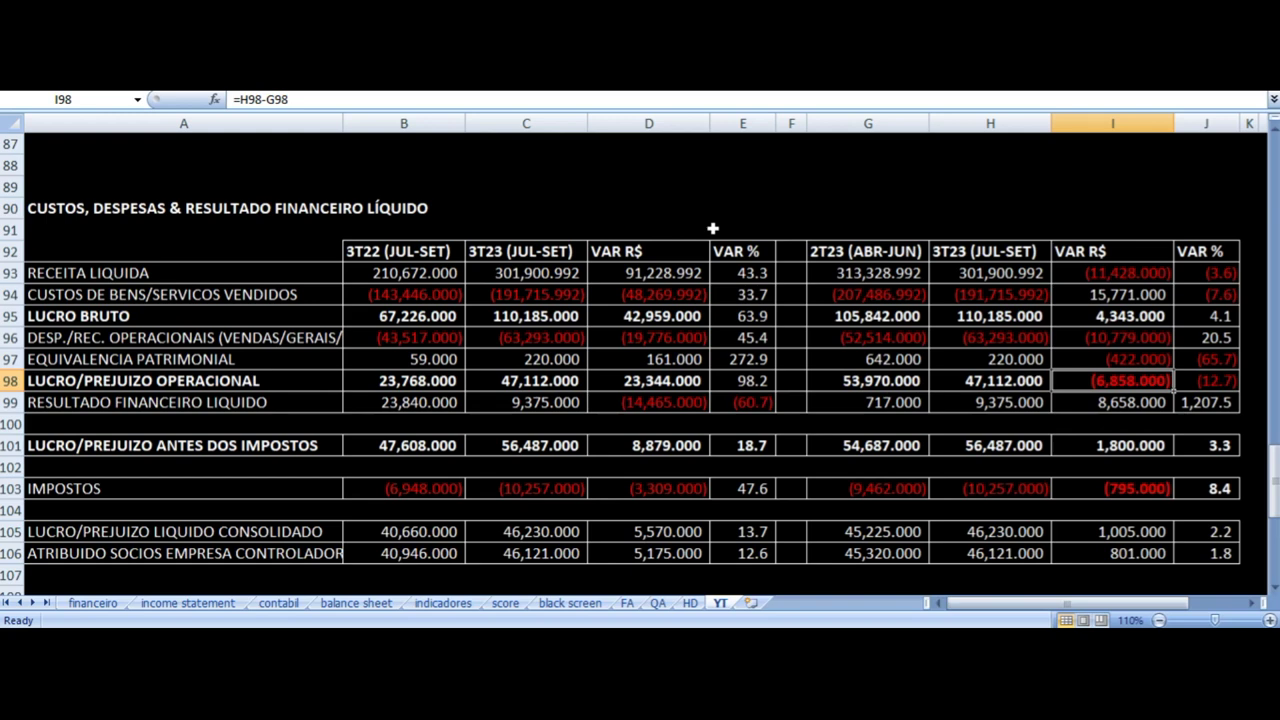
Examine the R$ variation of the net financial result and both variations of profit before taxes between 2T23 and 3T23.
{"action": "key", "text": "Down"}
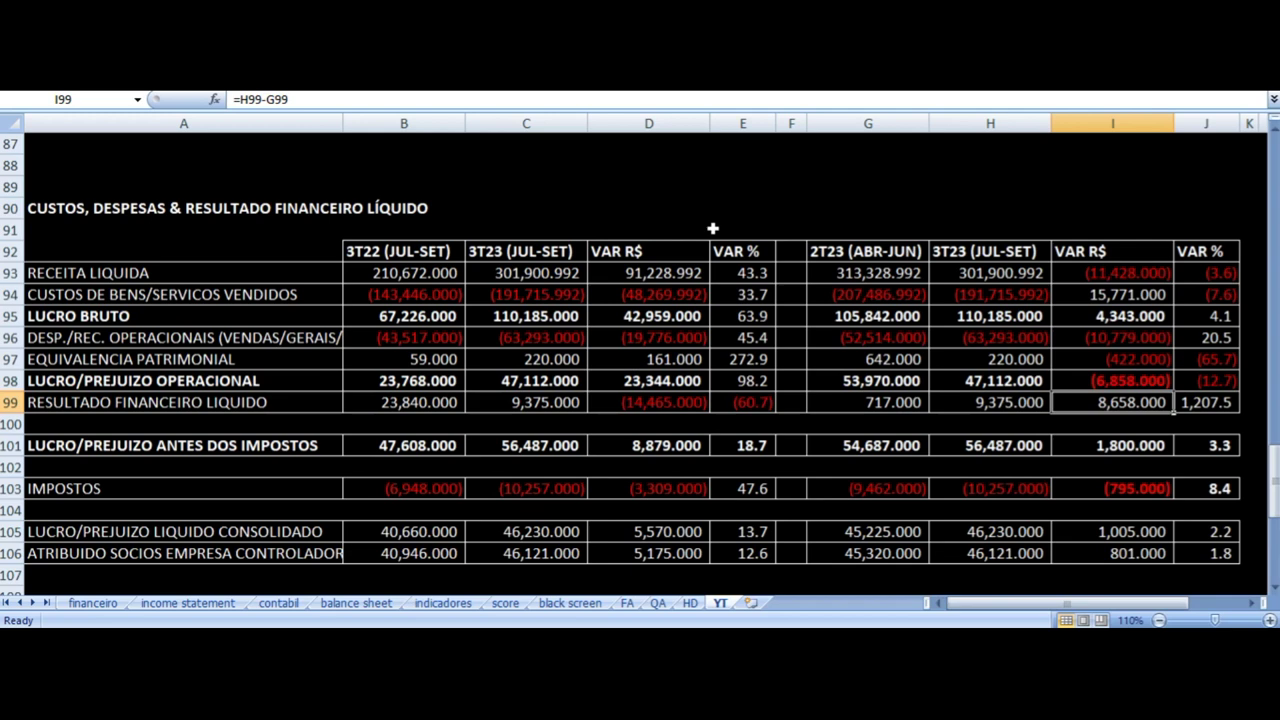
{"action": "key", "text": "Down"}
{"action": "key", "text": "Down"}
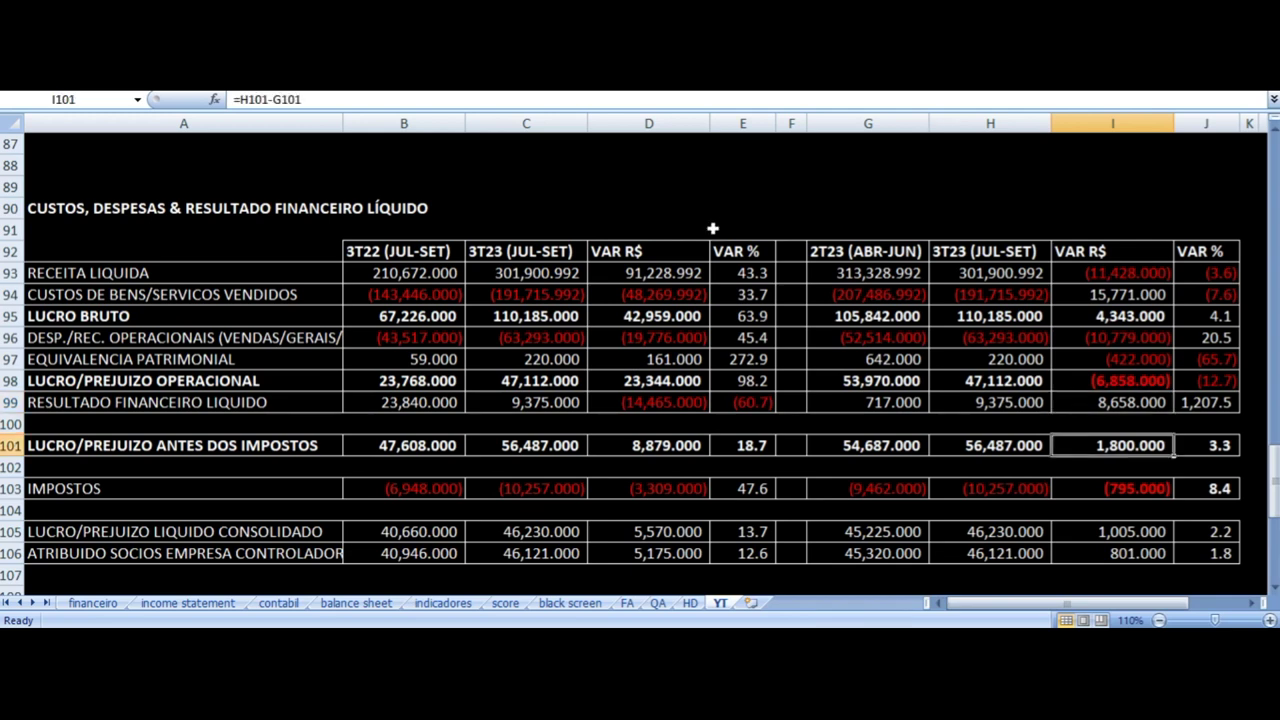
{"action": "key", "text": "Right"}
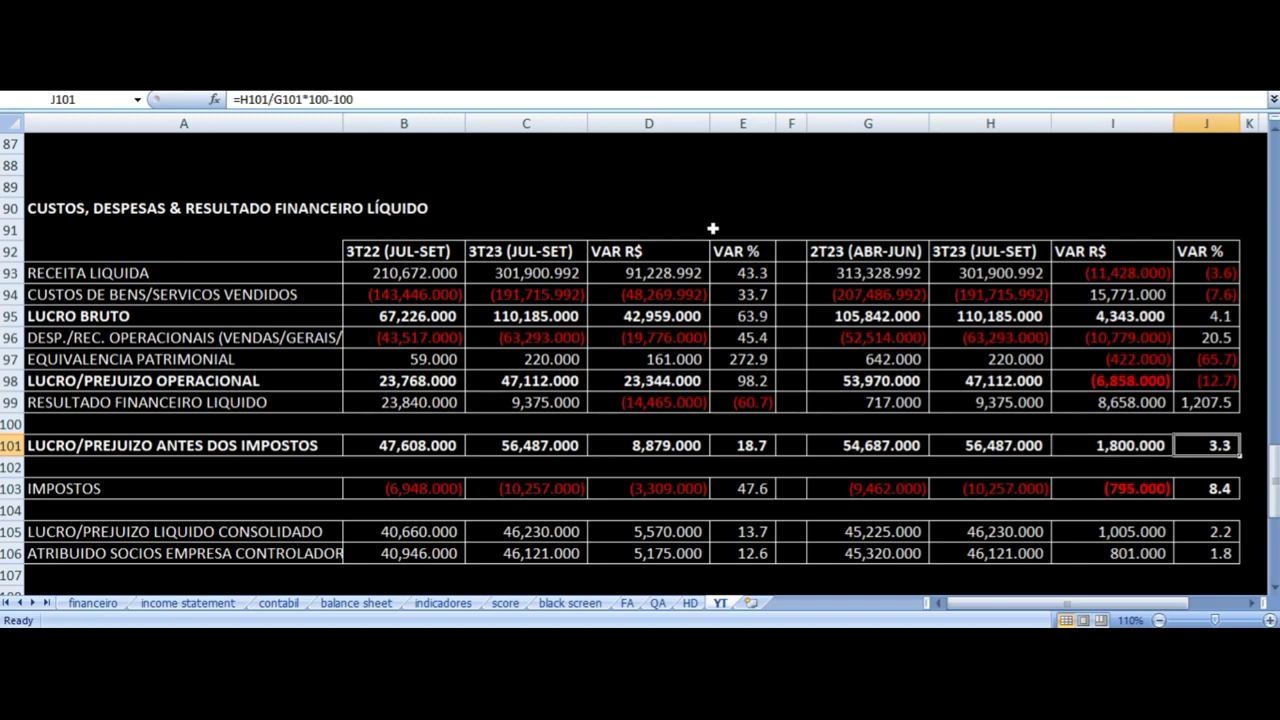
Compare the net financial result of 2T23 and 3T23 with its R$ variation.
{"action": "key", "text": "Left"}
{"action": "key", "text": "Up"}
{"action": "key", "text": "Up"}
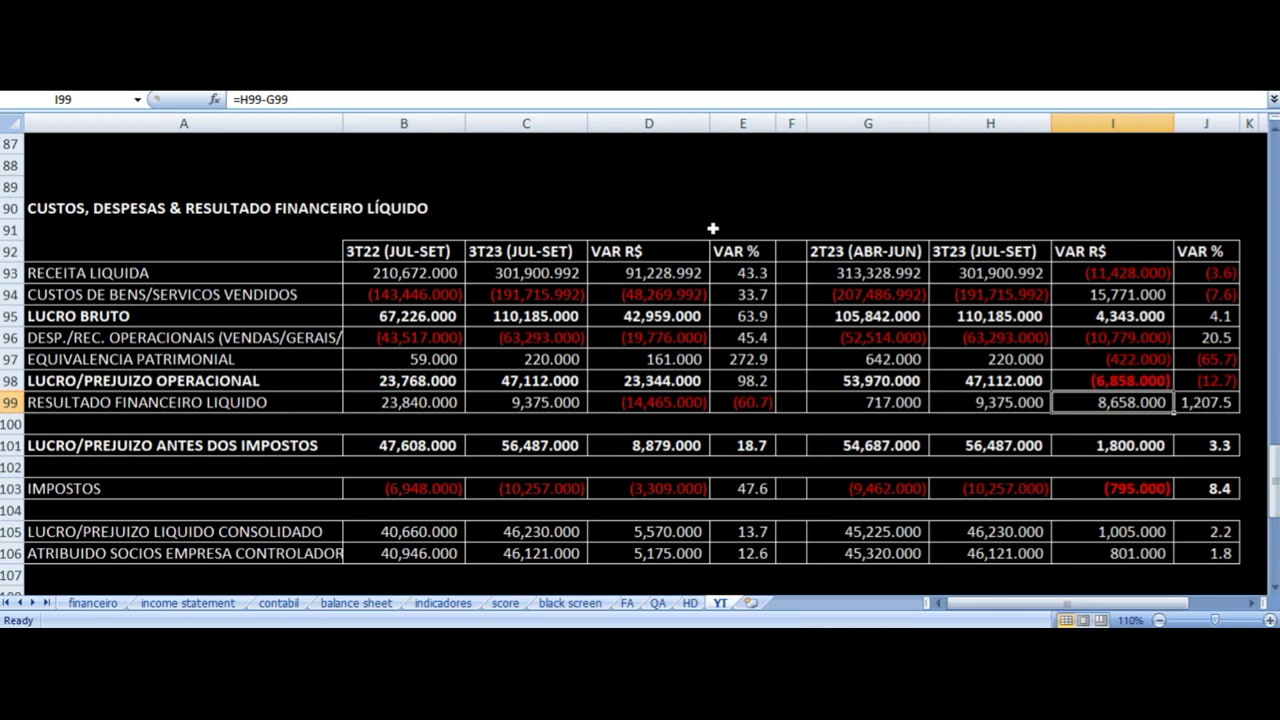
{"action": "key", "text": "Left"}
{"action": "key", "text": "Left"}
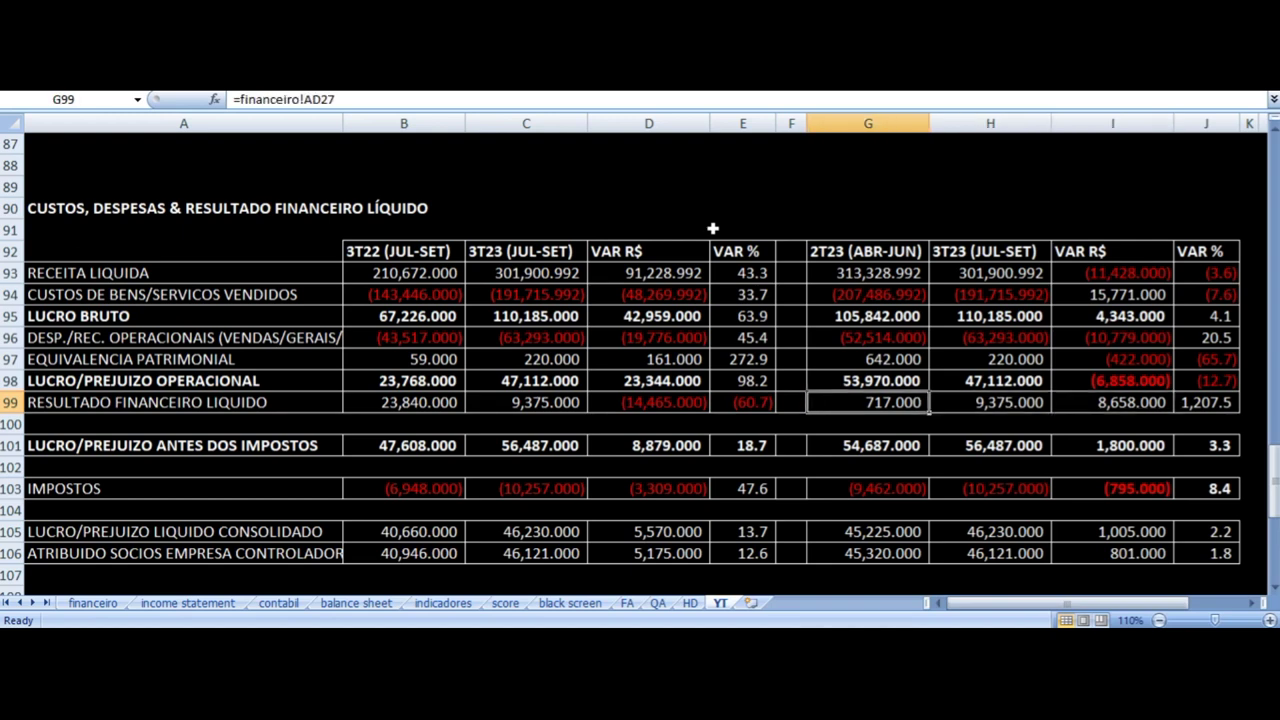
{"action": "key", "text": "Right"}
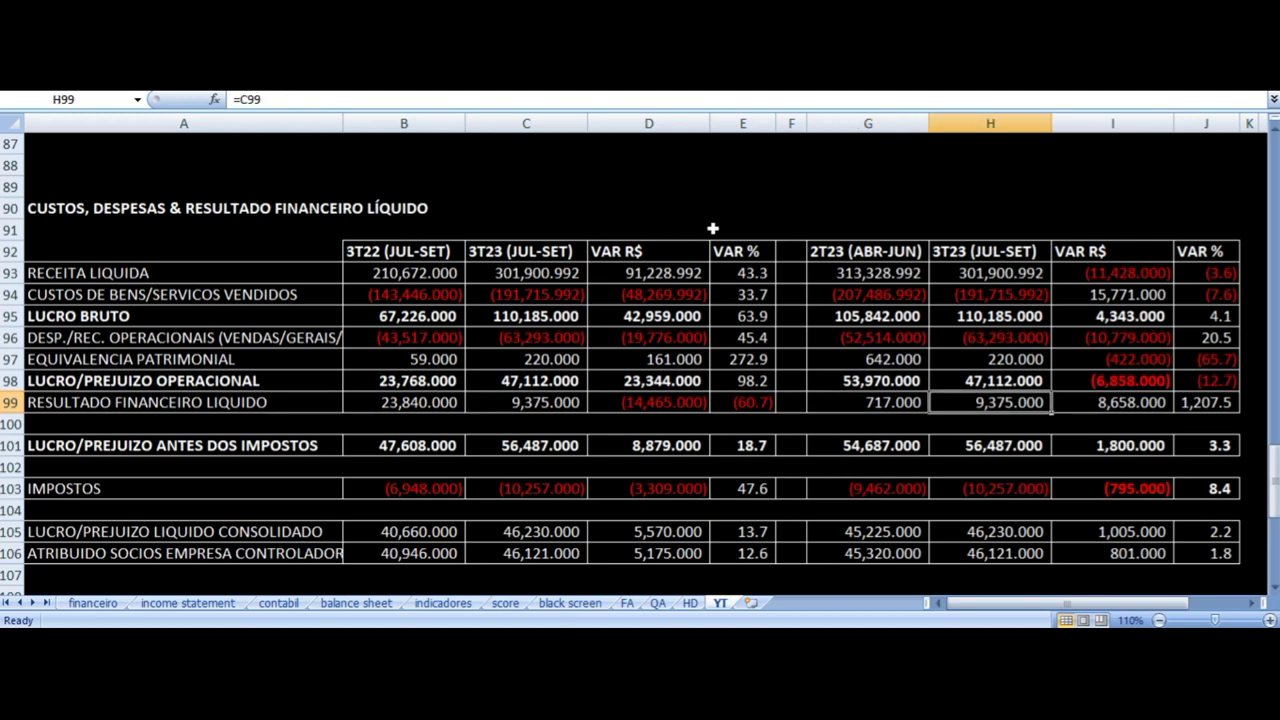
Revisit the R$ and percentage variation of net revenue between 2T23 and 3T23, then return to the net financial result variation.
{"action": "key", "text": "Right"}
{"action": "key", "text": "Up"}
{"action": "key", "text": "Up"}
{"action": "key", "text": "Up"}
{"action": "key", "text": "Up"}
{"action": "key", "text": "Up"}
{"action": "key", "text": "Up"}
{"action": "key", "text": "Right"}
{"action": "key", "text": "Left"}
{"action": "key", "text": "Down"}
{"action": "key", "text": "Down"}
{"action": "key", "text": "Down"}
{"action": "key", "text": "Down"}
{"action": "key", "text": "Down"}
{"action": "key", "text": "Down"}
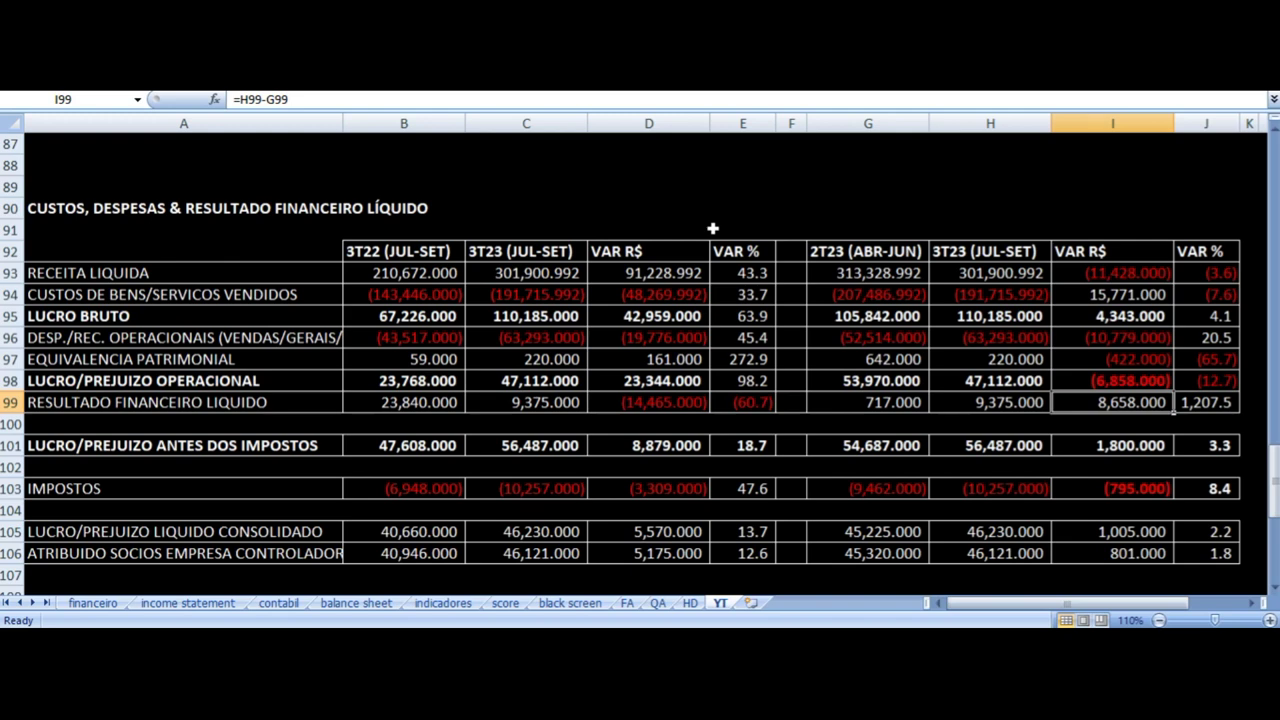
Compare the R$ variation of the net financial result with that of profit before taxes between 2T23 and 3T23.
{"action": "key", "text": "Down"}
{"action": "key", "text": "Down"}
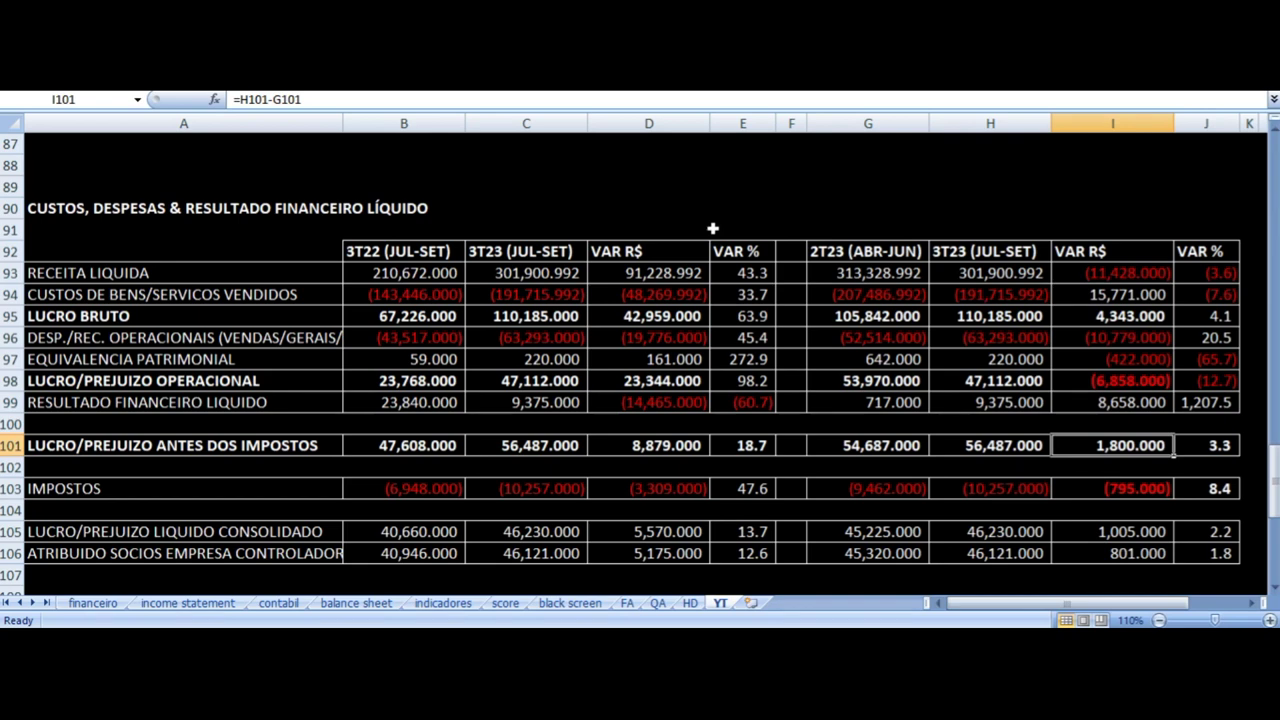
{"action": "key", "text": "Up"}
{"action": "key", "text": "Up"}
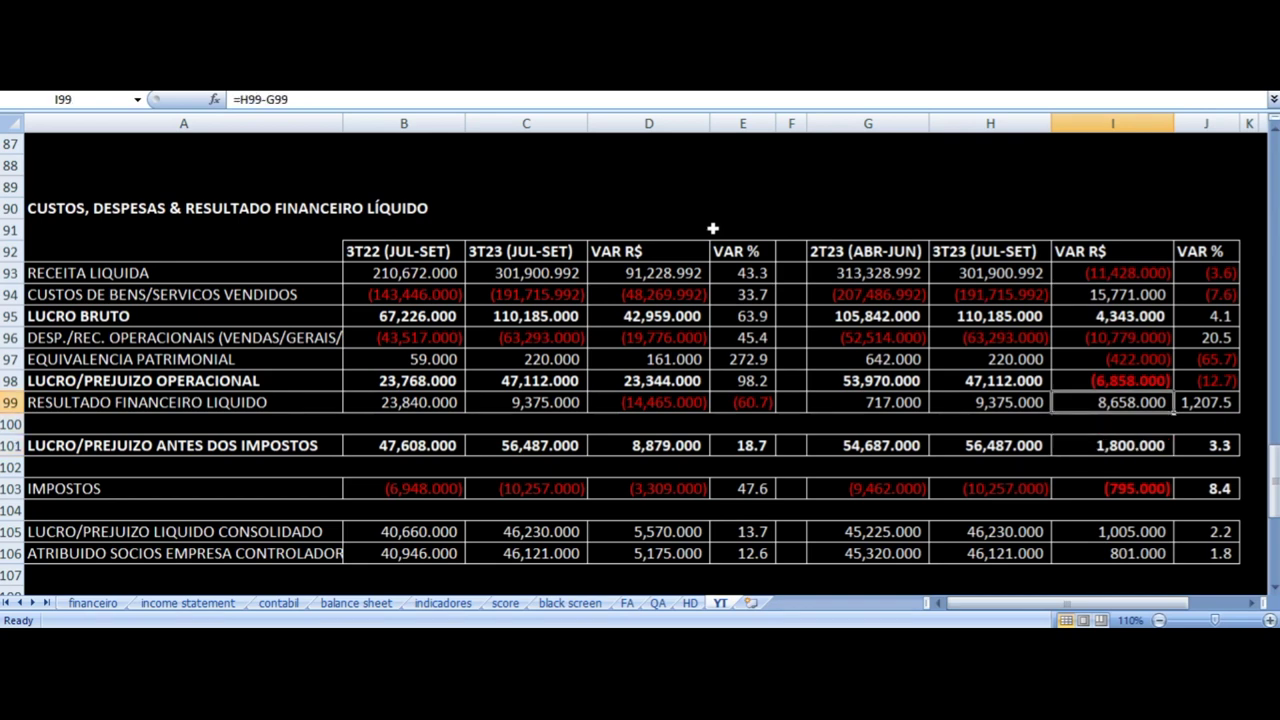
{"action": "key", "text": "Down"}
{"action": "key", "text": "Down"}
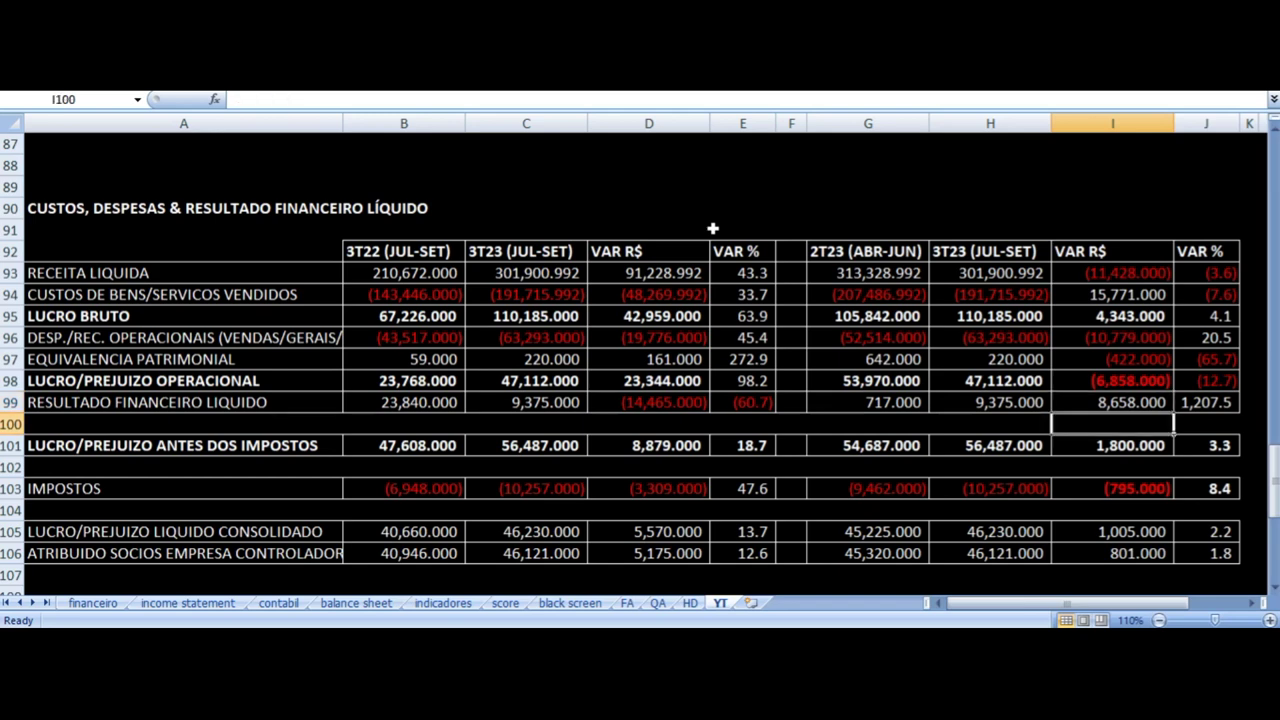
Compare the profit before taxes of 2T23 and 3T23, including its R$ and percentage variation.
{"action": "key", "text": "Left"}
{"action": "key", "text": "Left"}
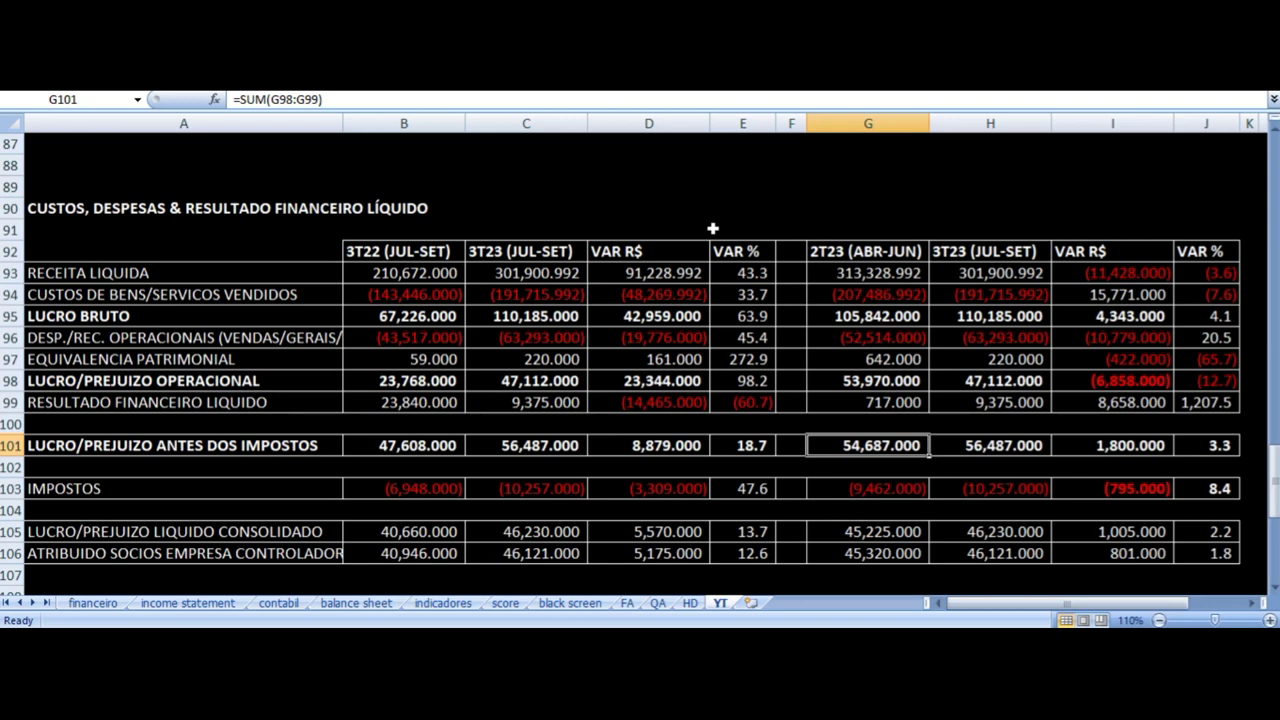
{"action": "key", "text": "Right"}
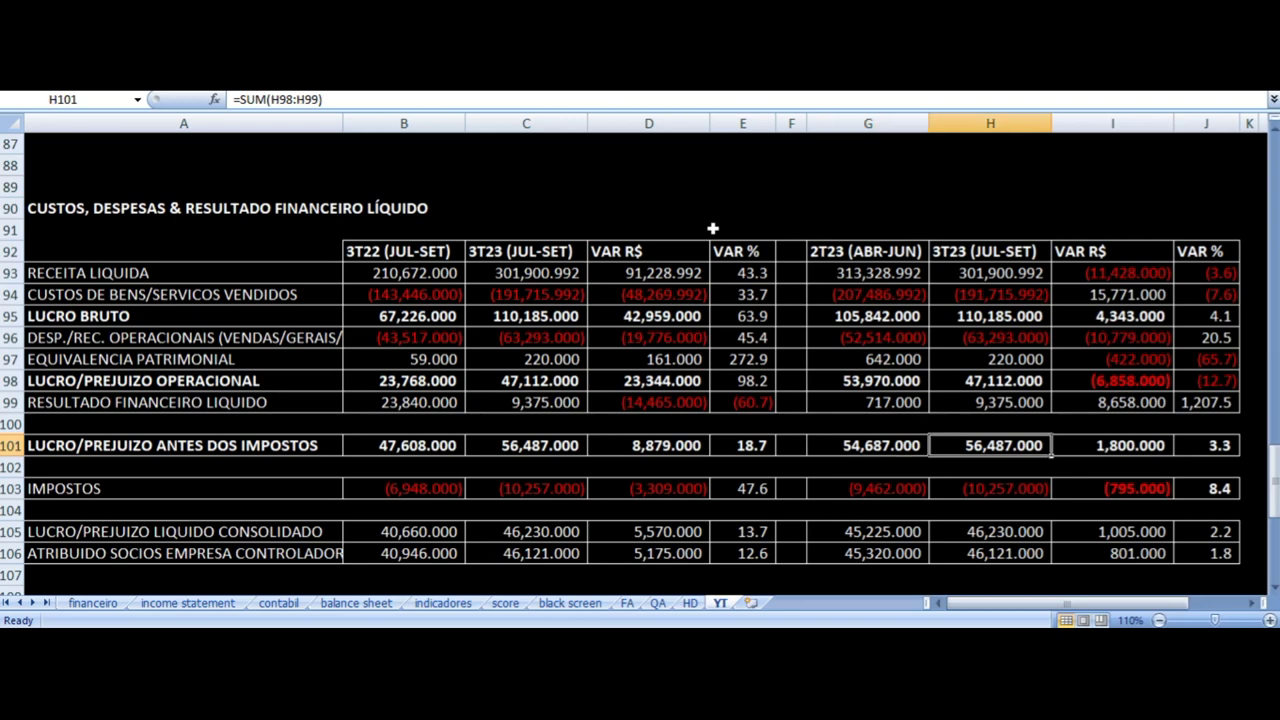
{"action": "key", "text": "Right"}
{"action": "key", "text": "Right"}
Compare the taxes of 2T23 and 3T23, including their percentage and R$ variation.
{"action": "key", "text": "Down"}
{"action": "key", "text": "Down"}
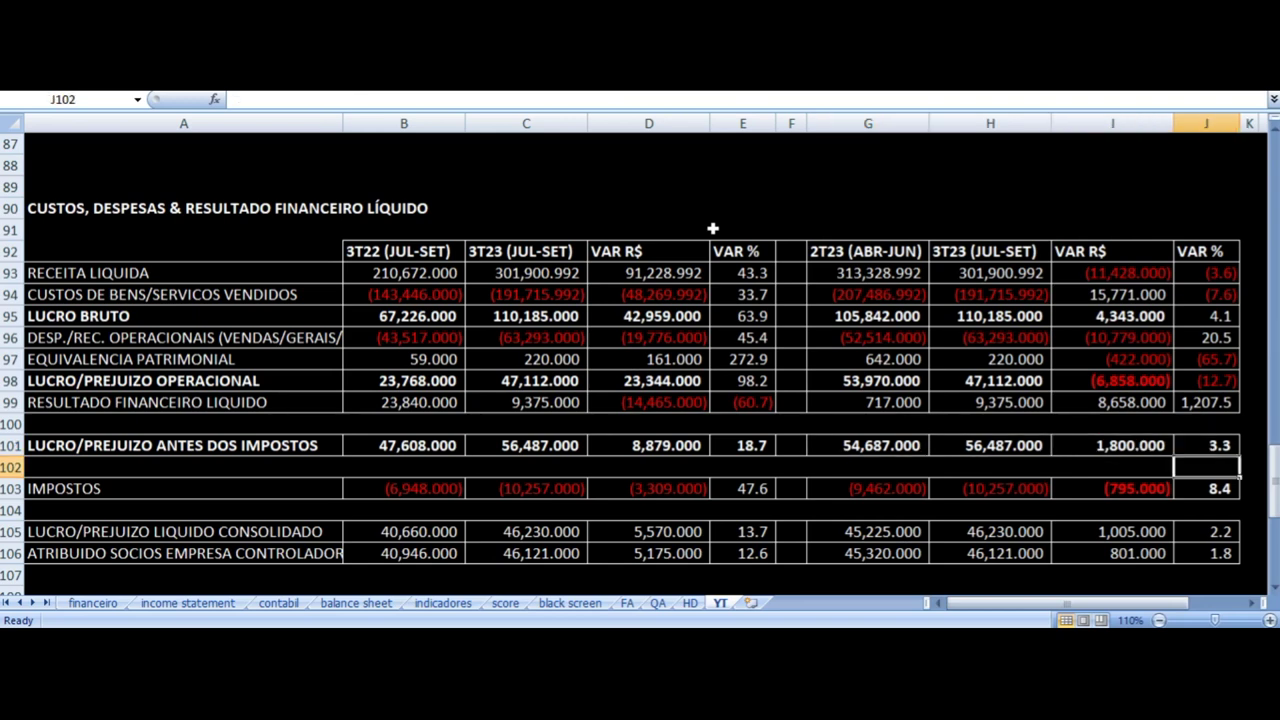
{"action": "key", "text": "Left"}
{"action": "key", "text": "Left"}
{"action": "key", "text": "Left"}
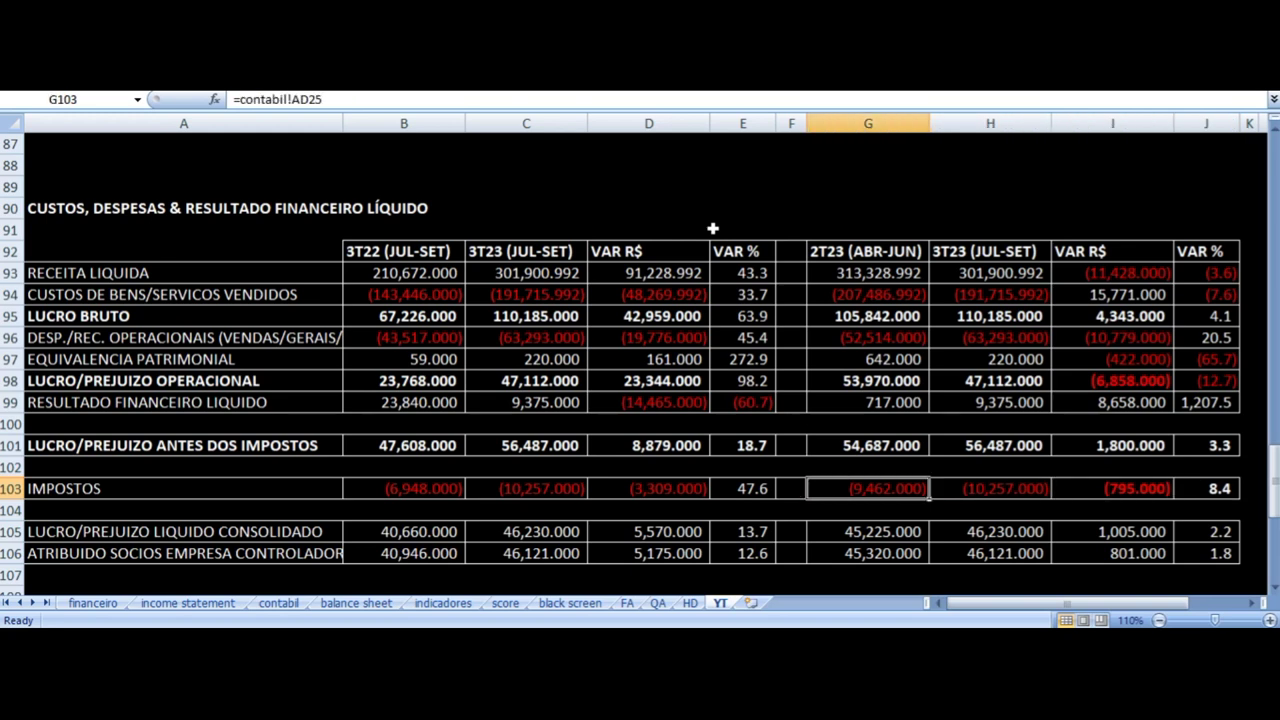
{"action": "key", "text": "Right"}
{"action": "key", "text": "Right"}
Examine the variations of consolidated net profit and of the profit attributed to the controlling shareholders between 2T23 and 3T23.
{"action": "key", "text": "Down"}
{"action": "key", "text": "Down"}
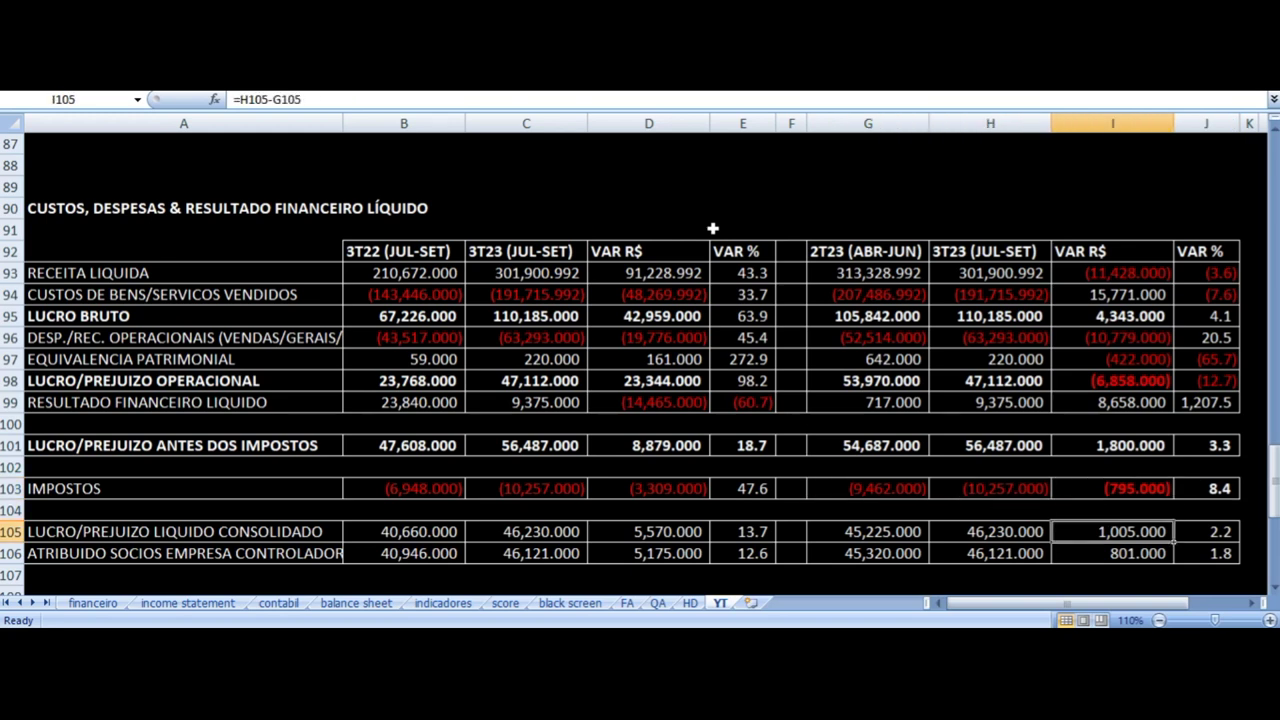
{"action": "key", "text": "Right"}
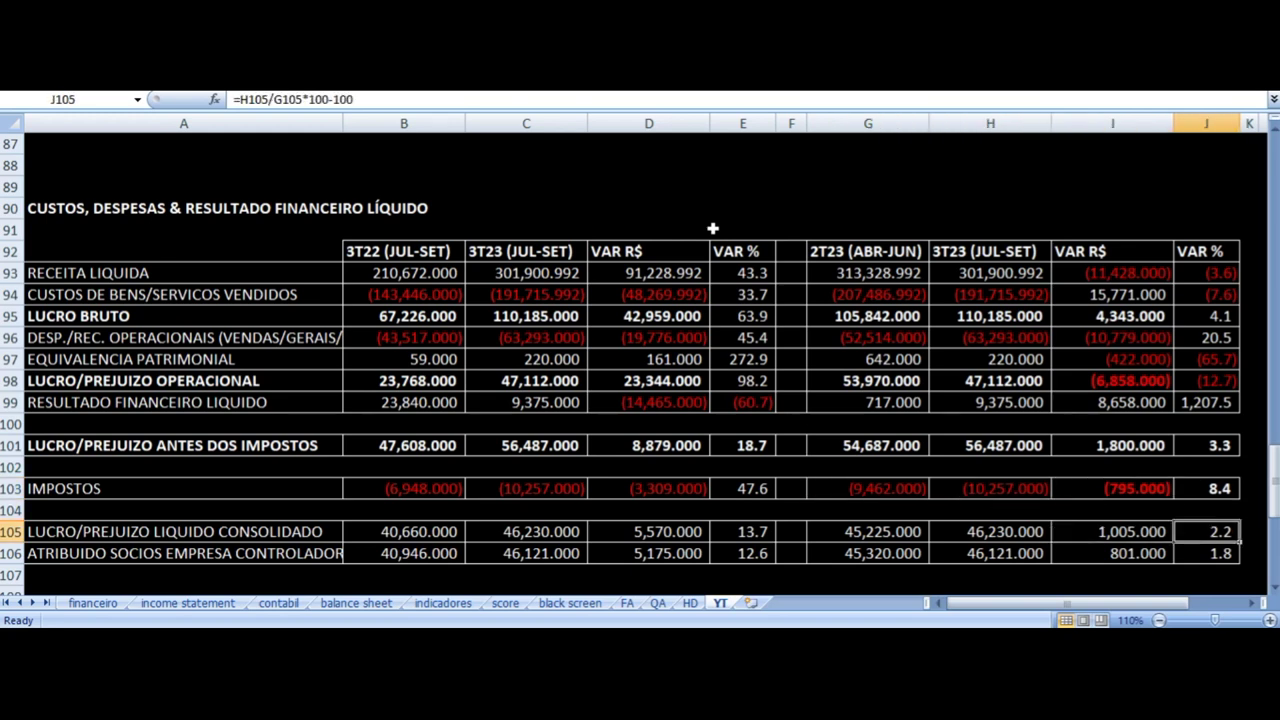
{"action": "key", "text": "Left"}
{"action": "key", "text": "Down"}
{"action": "key", "text": "Right"}
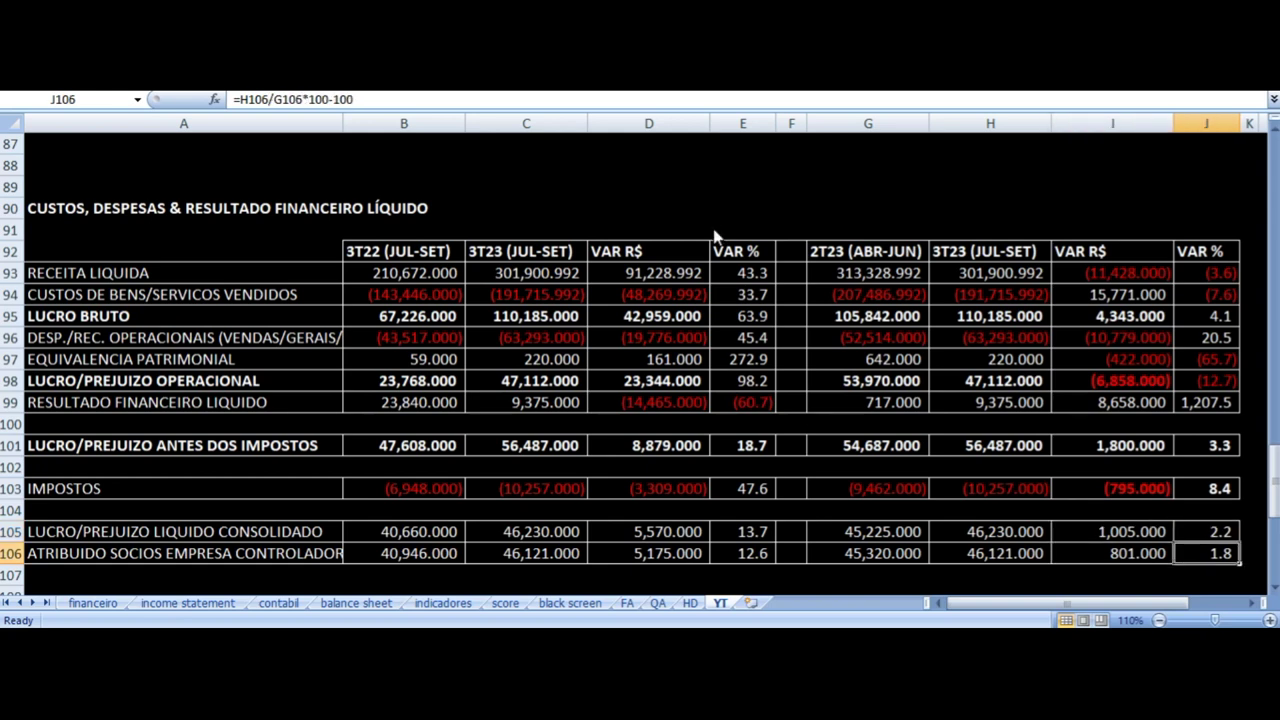
{"action": "key", "text": "Left"}
{"action": "key", "text": "Left"}
{"action": "key", "text": "Left"}
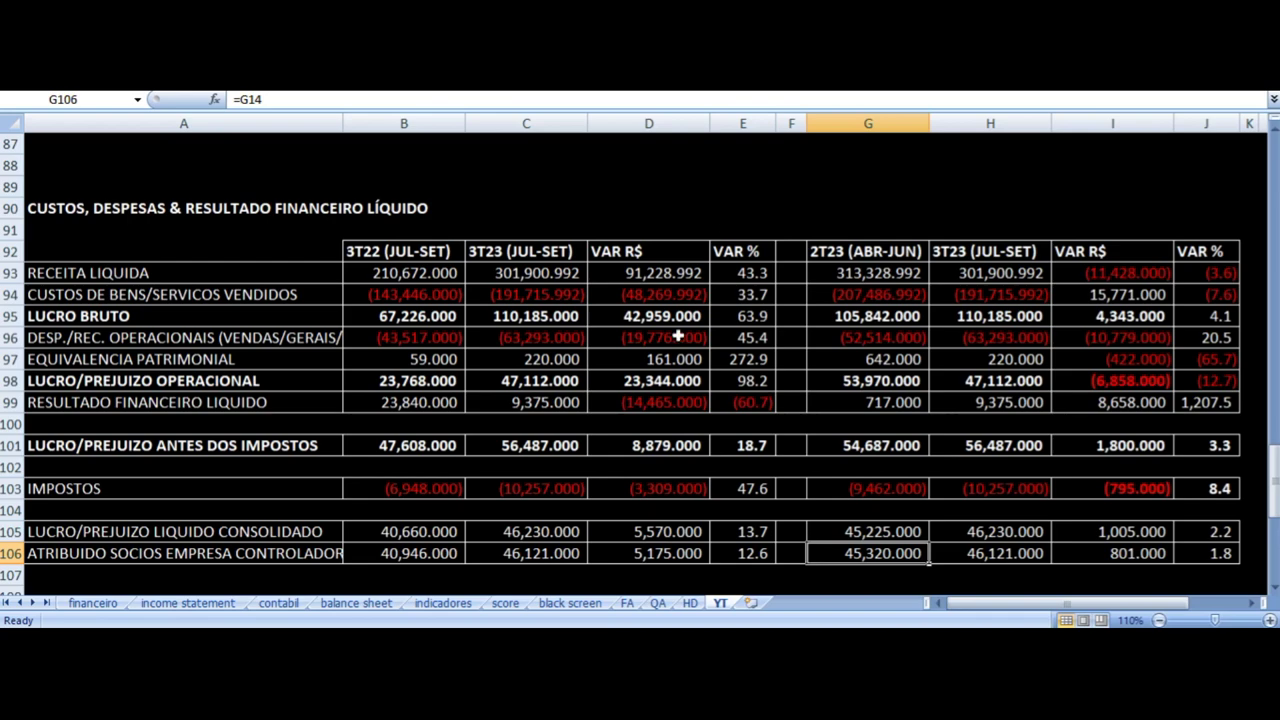
Go to the 9M22 versus 9M23 table and compare net revenue and its variations with those of the cost of goods sold.
{"action": "scroll", "coordinate": [675, 336], "scroll_direction": "down", "scroll_amount": 7}
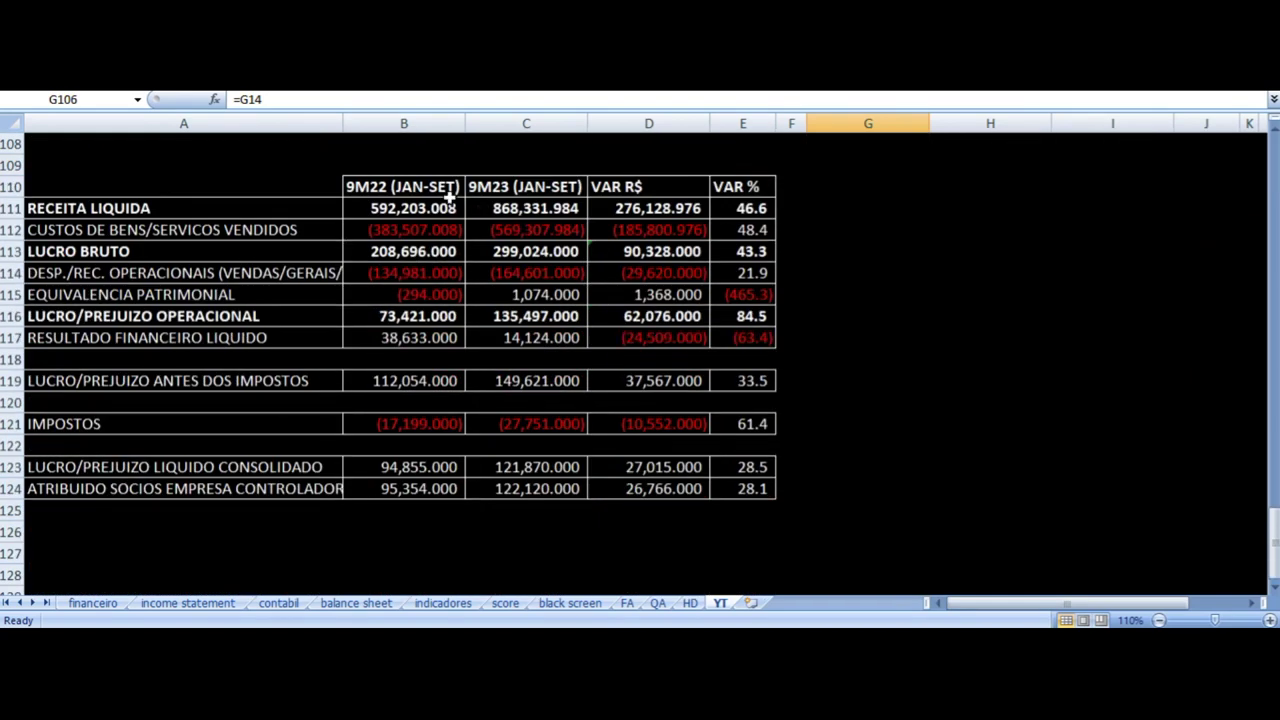
{"action": "left_click", "coordinate": [752, 210]}
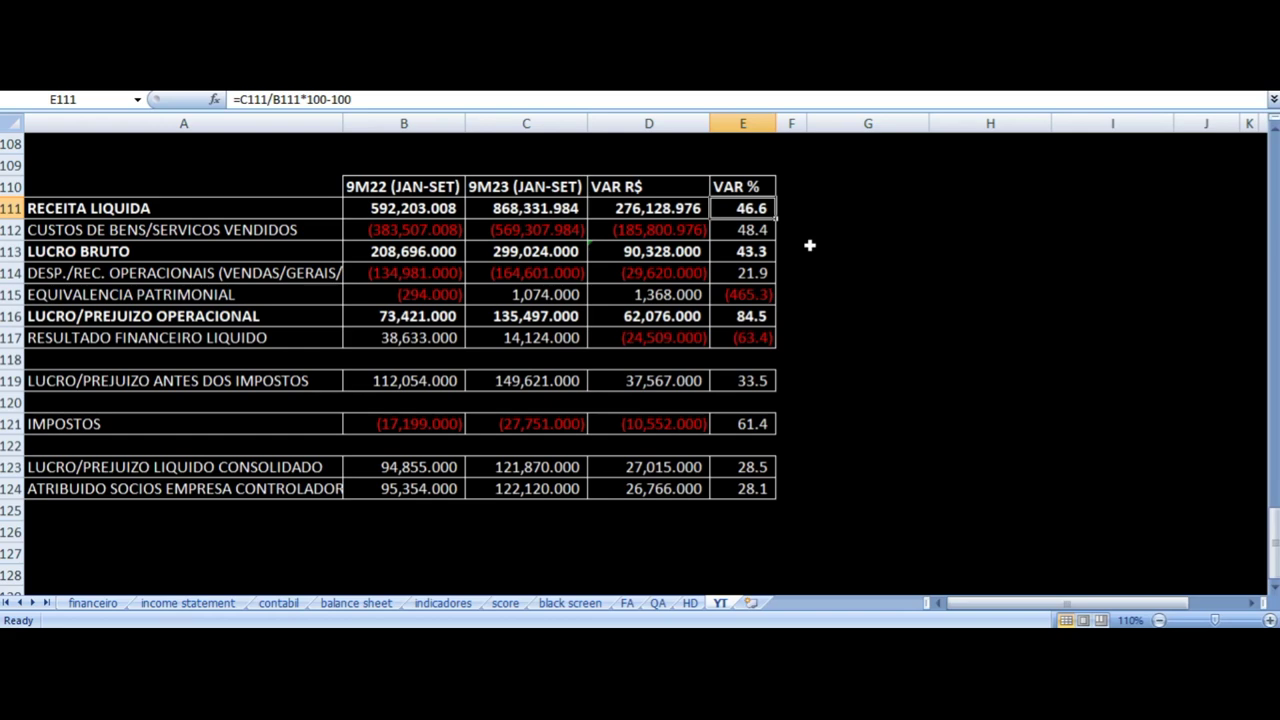
{"action": "key", "text": "Down"}
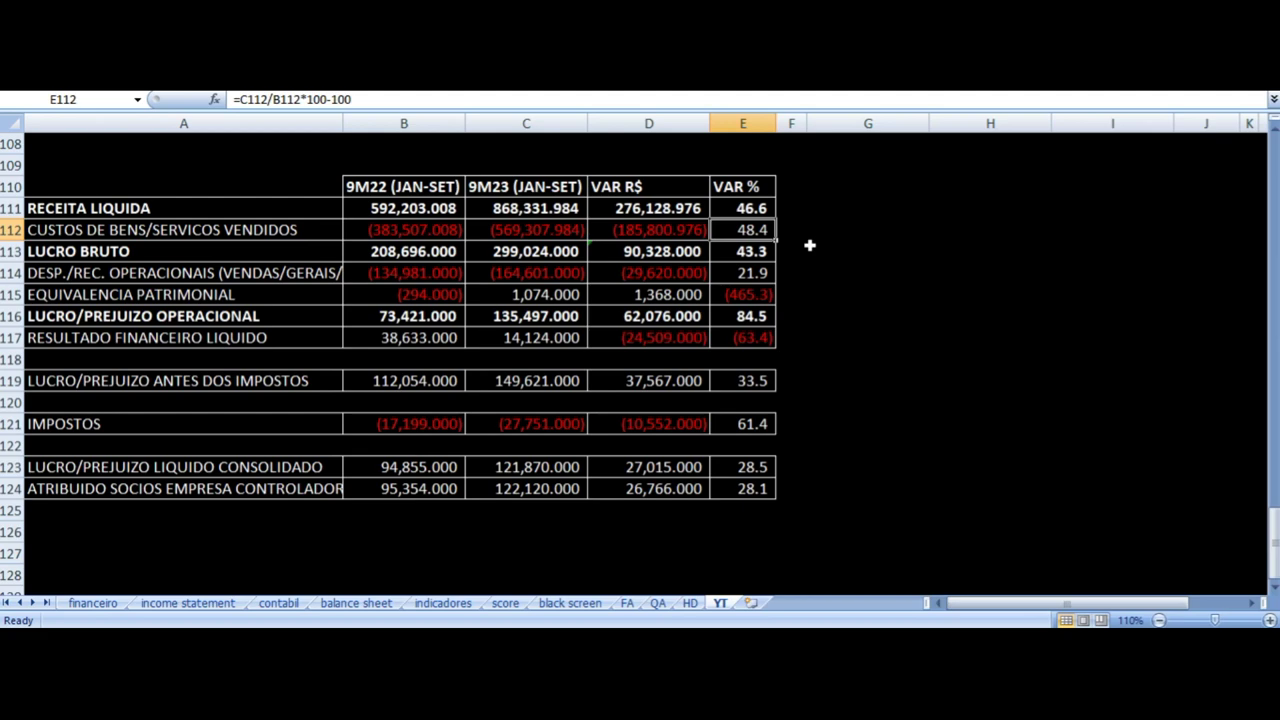
{"action": "key", "text": "Left"}
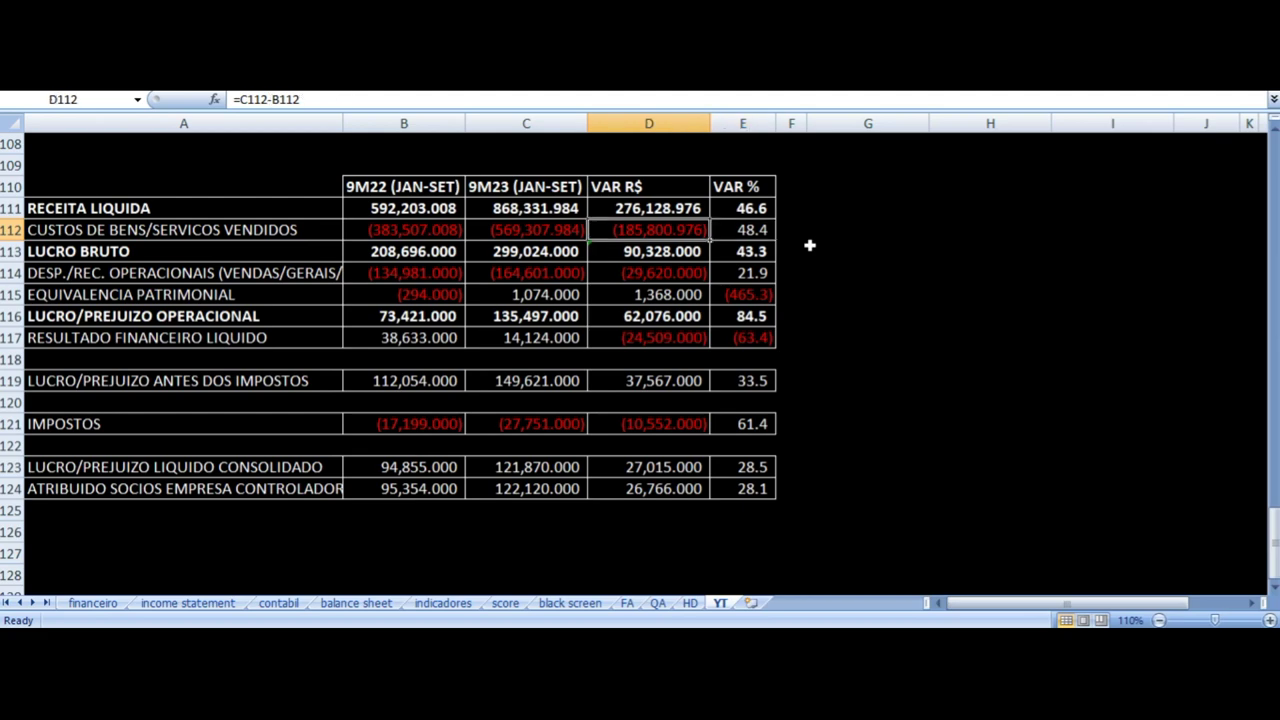
{"action": "key", "text": "Up"}
{"action": "key", "text": "Right"}
{"action": "key", "text": "Left"}
{"action": "key", "text": "Left"}
{"action": "key", "text": "Left"}
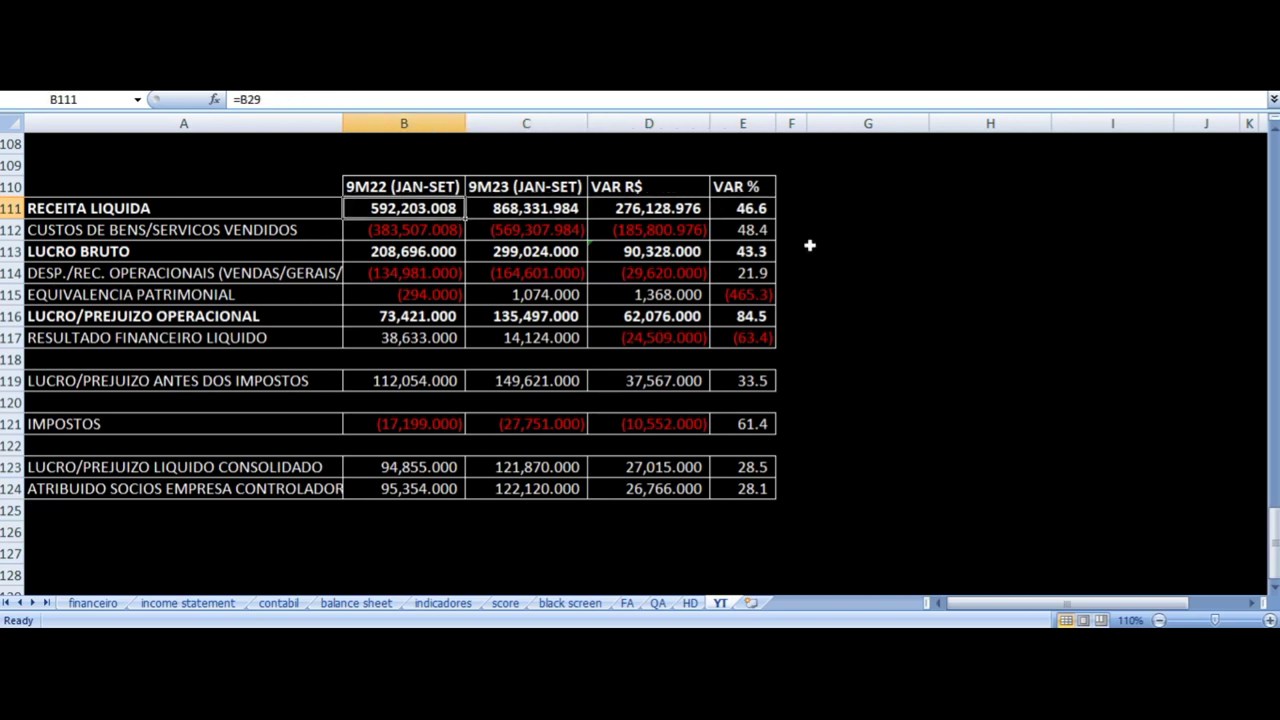
{"action": "key", "text": "Right"}
Compare the cost of goods sold of 9M22 and 9M23, including its R$ and percentage variation.
{"action": "key", "text": "Down"}
{"action": "key", "text": "Right"}
{"action": "key", "text": "Right"}
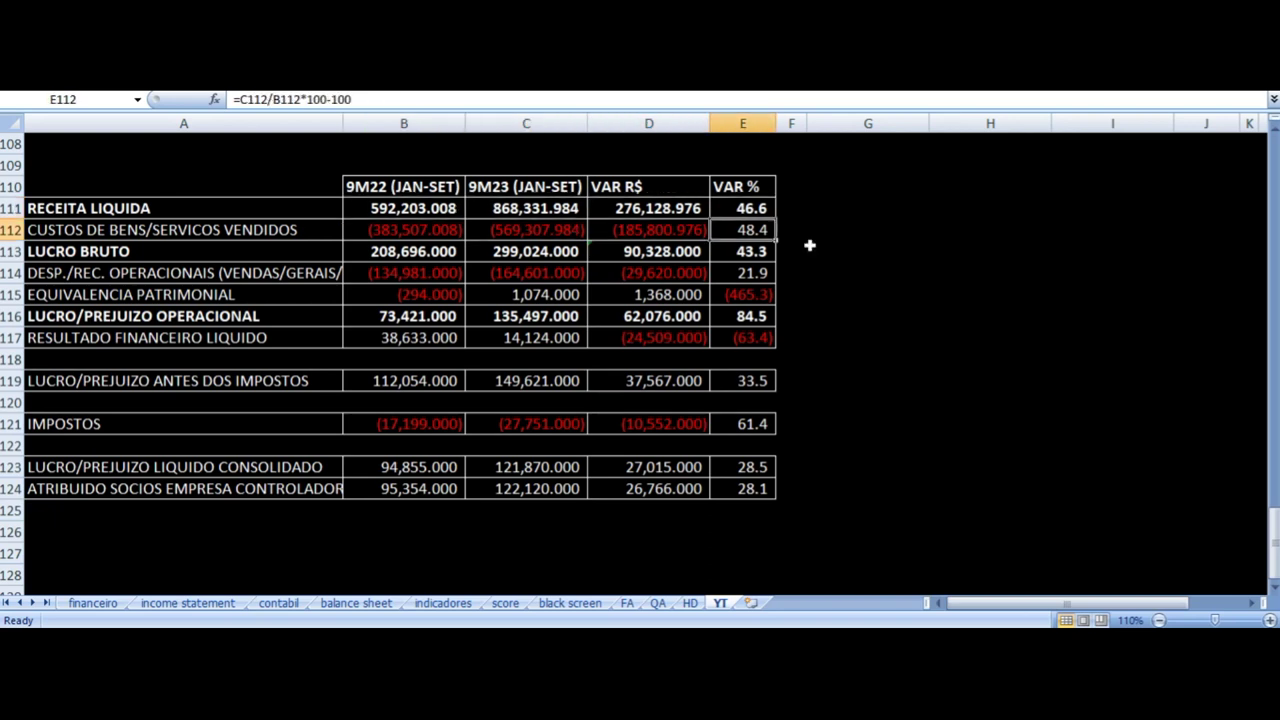
{"action": "key", "text": "Left"}
{"action": "key", "text": "Left"}
{"action": "key", "text": "Left"}
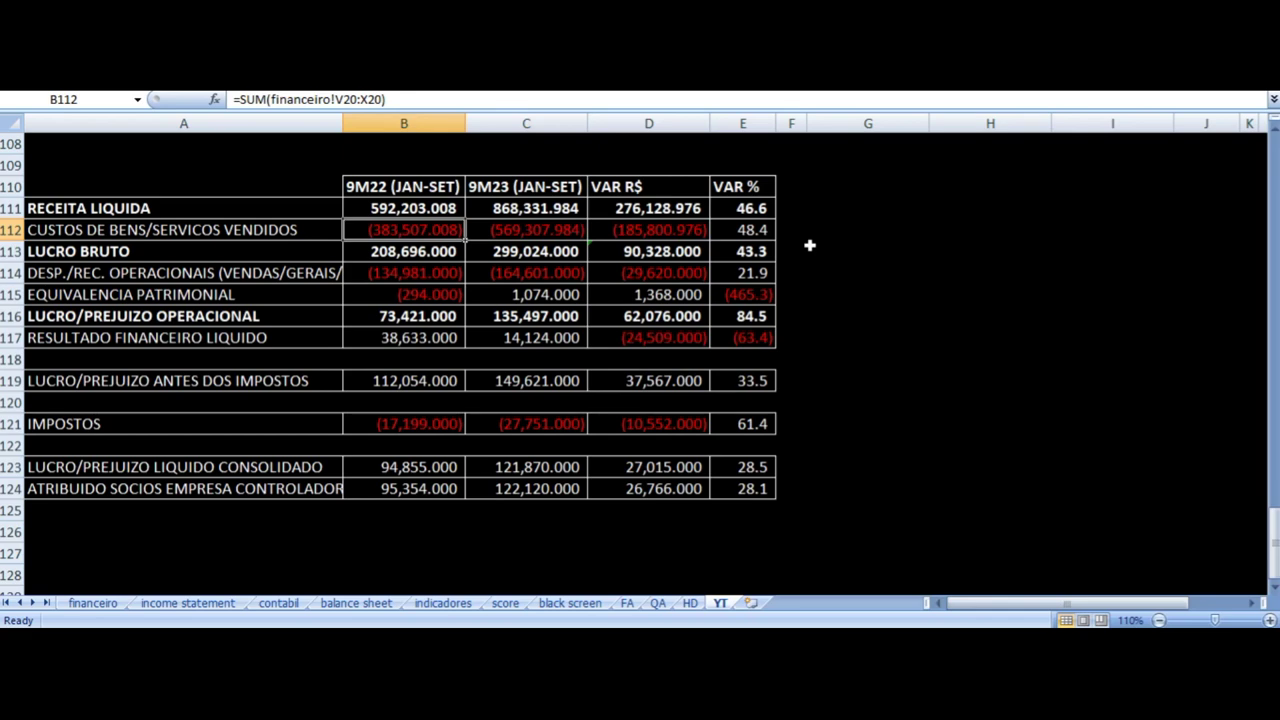
{"action": "key", "text": "Right"}
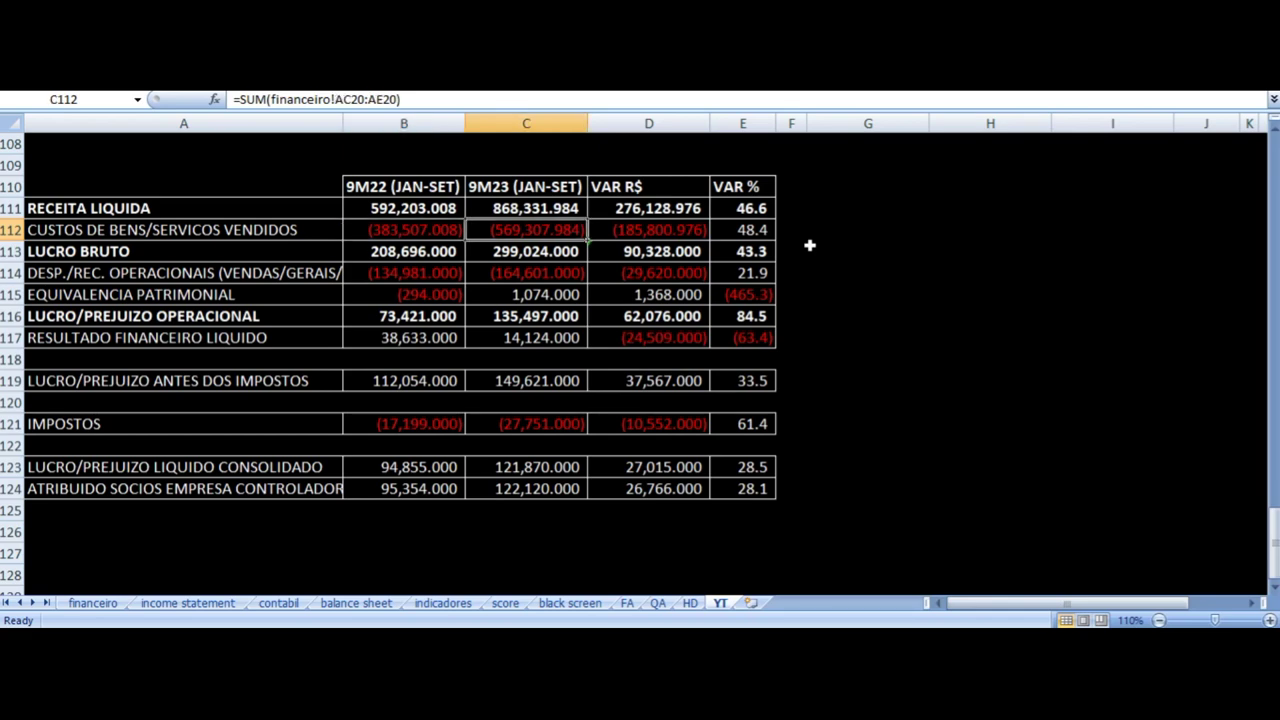
Examine the 9M23 gross profit with its percentage and R$ variation from 9M22.
{"action": "key", "text": "Down"}
{"action": "key", "text": "Right"}
{"action": "key", "text": "Right"}
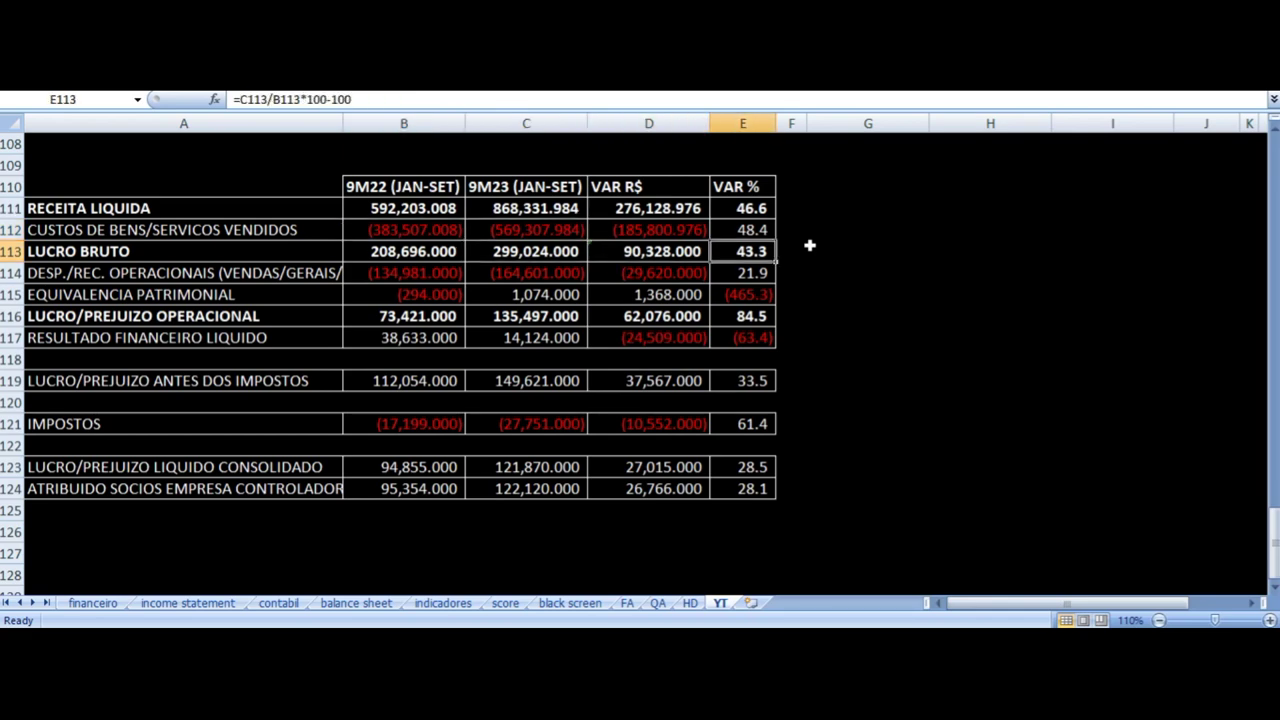
{"action": "key", "text": "Left"}
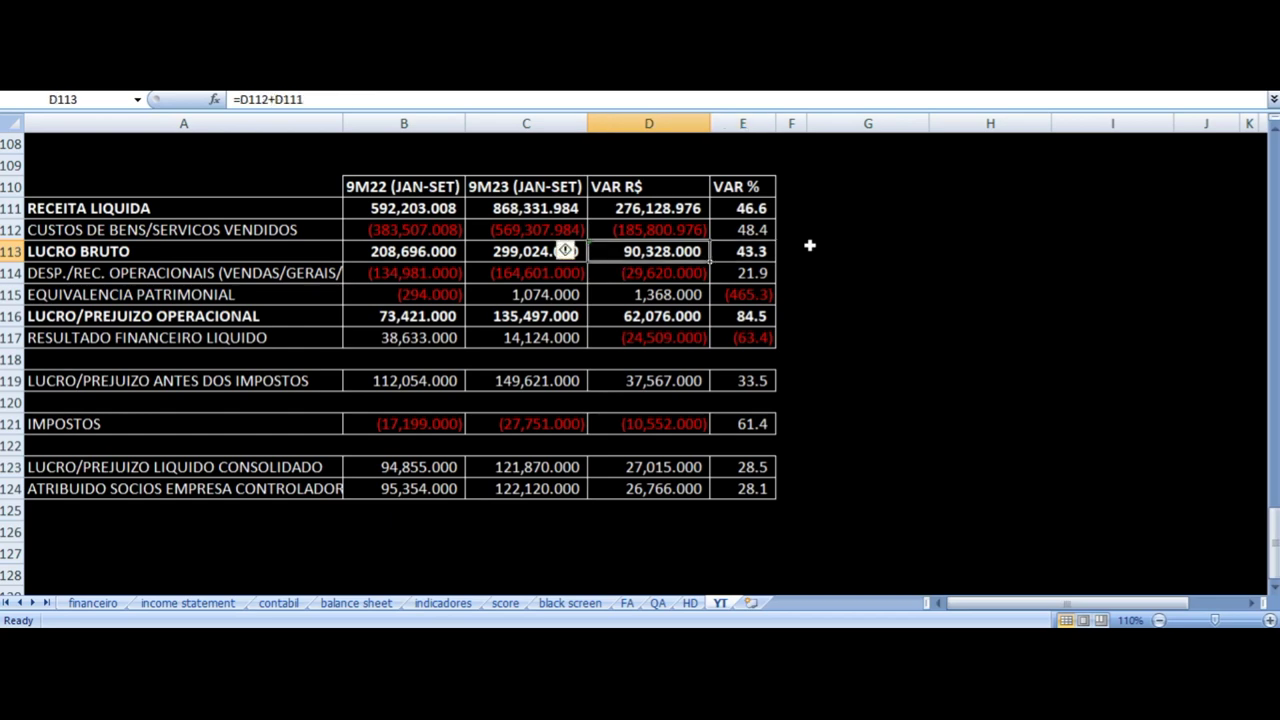
Examine the 9M22 to 9M23 variations of operating expenses and equity income in R$ and percentage.
{"action": "key", "text": "Down"}
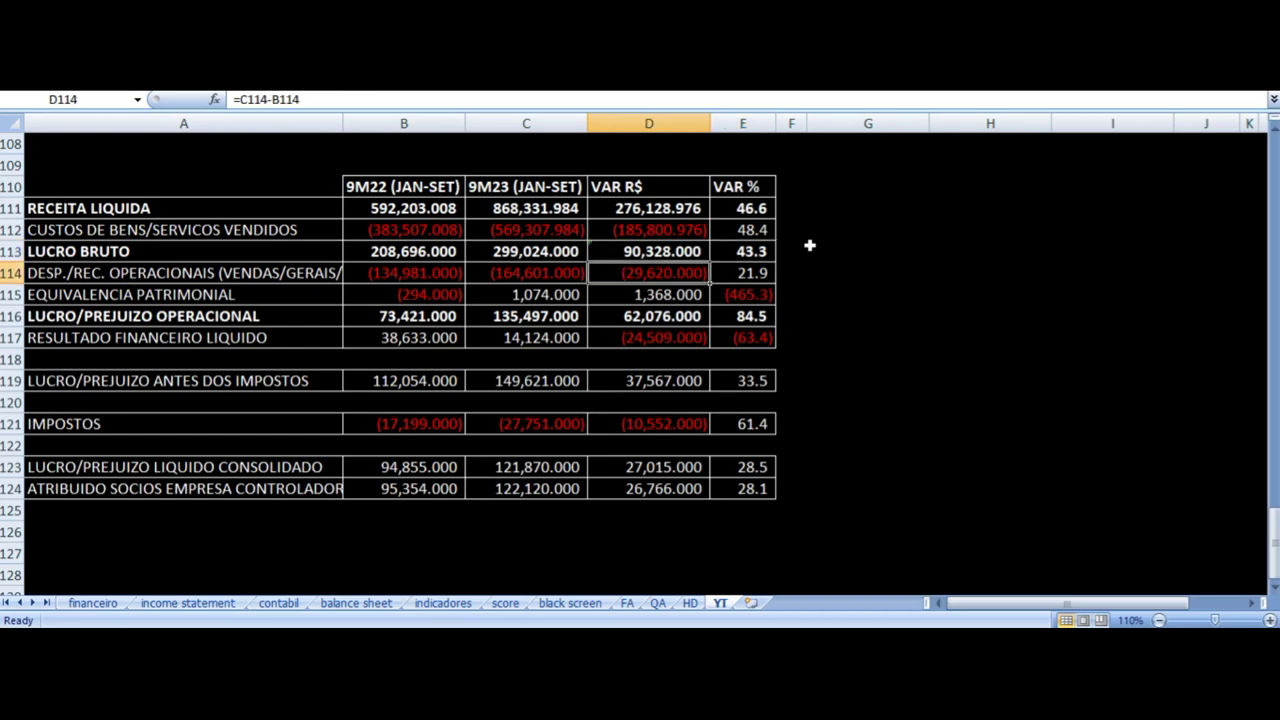
{"action": "key", "text": "Right"}
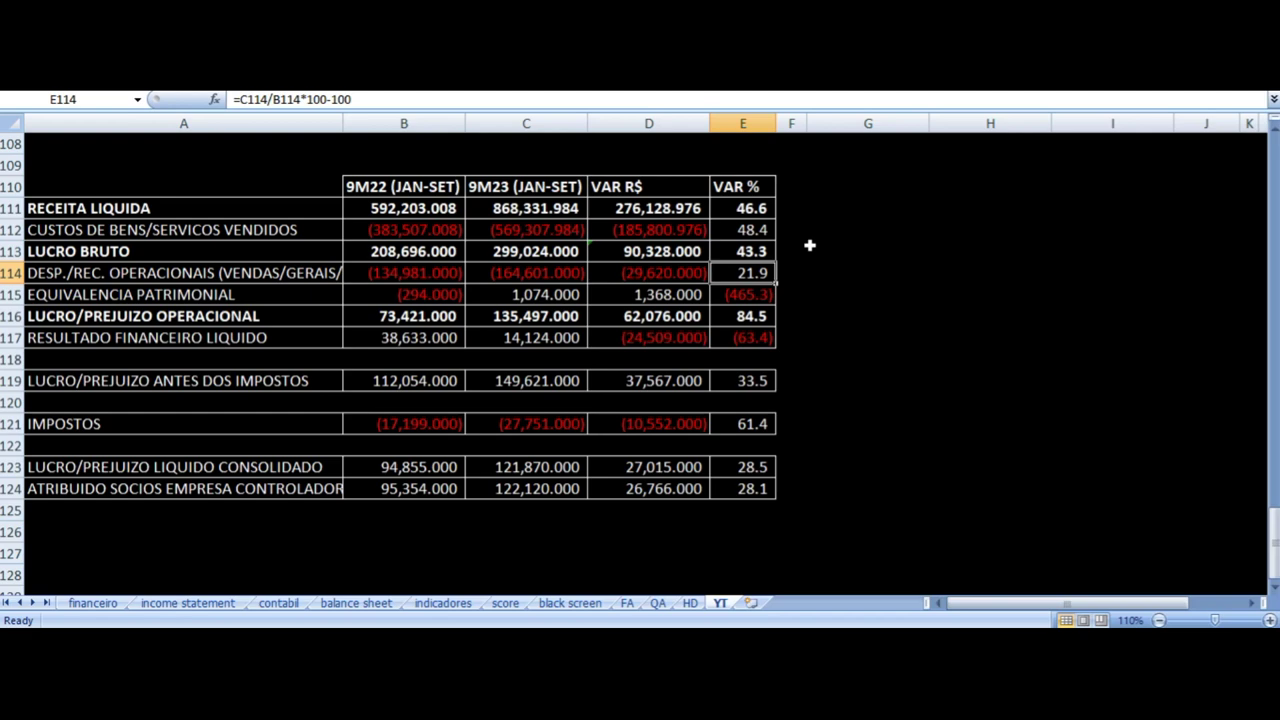
{"action": "key", "text": "Left"}
{"action": "key", "text": "Down"}
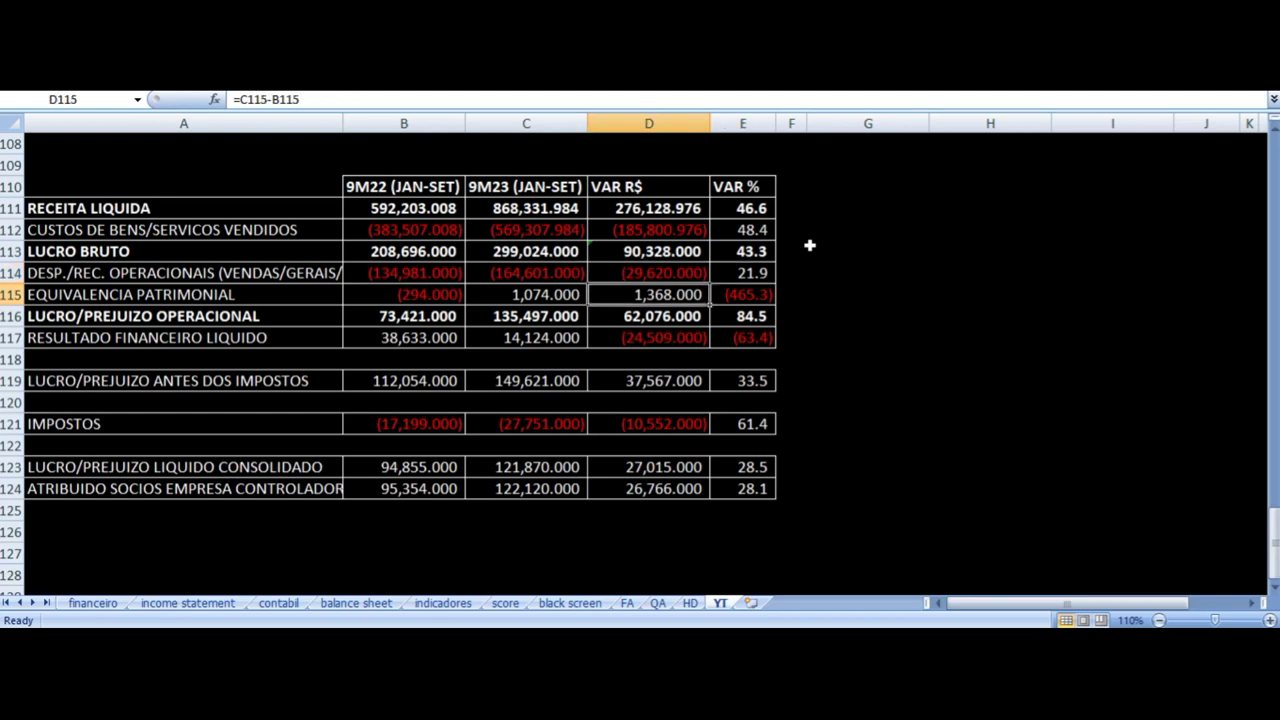
Examine the R$ and percentage variation of the operating profit between 9M22 and 9M23.
{"action": "key", "text": "Down"}
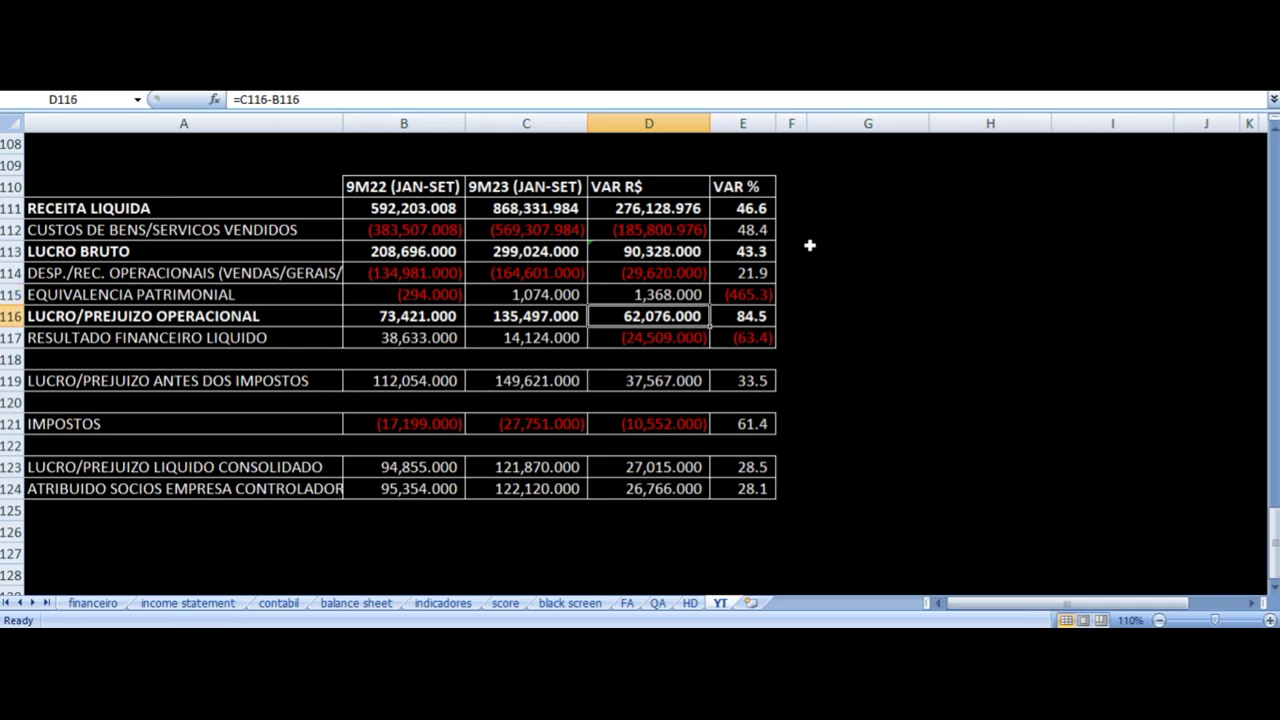
{"action": "key", "text": "Right"}
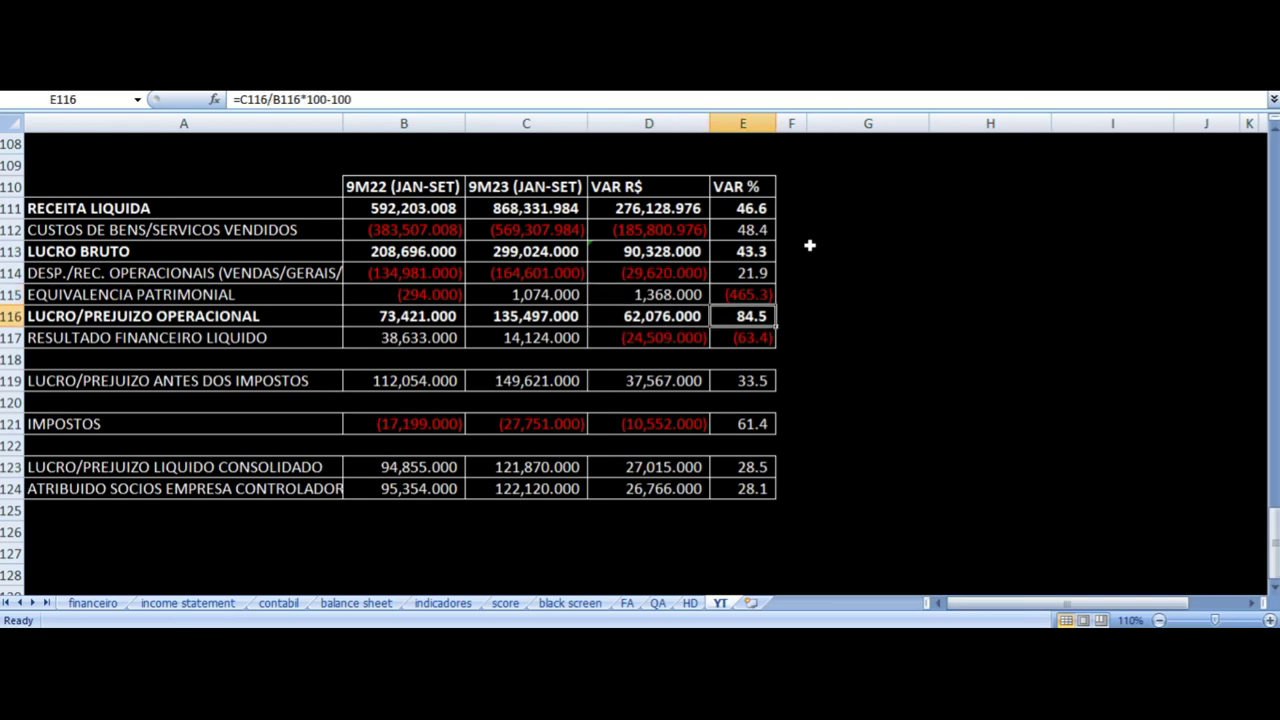
{"action": "key", "text": "Left"}
{"action": "key", "text": "Left"}
{"action": "key", "text": "Right"}
Compare the net financial result of 9M22 with that of 9M23, including its R$ and percentage variation.
{"action": "key", "text": "Down"}
{"action": "key", "text": "Left"}
{"action": "key", "text": "Left"}
{"action": "key", "text": "Left"}
{"action": "key", "text": "Right"}
{"action": "key", "text": "Right"}
{"action": "key", "text": "Right"}
{"action": "key", "text": "Right"}
{"action": "key", "text": "Left"}
{"action": "key", "text": "Left"}
{"action": "key", "text": "Left"}
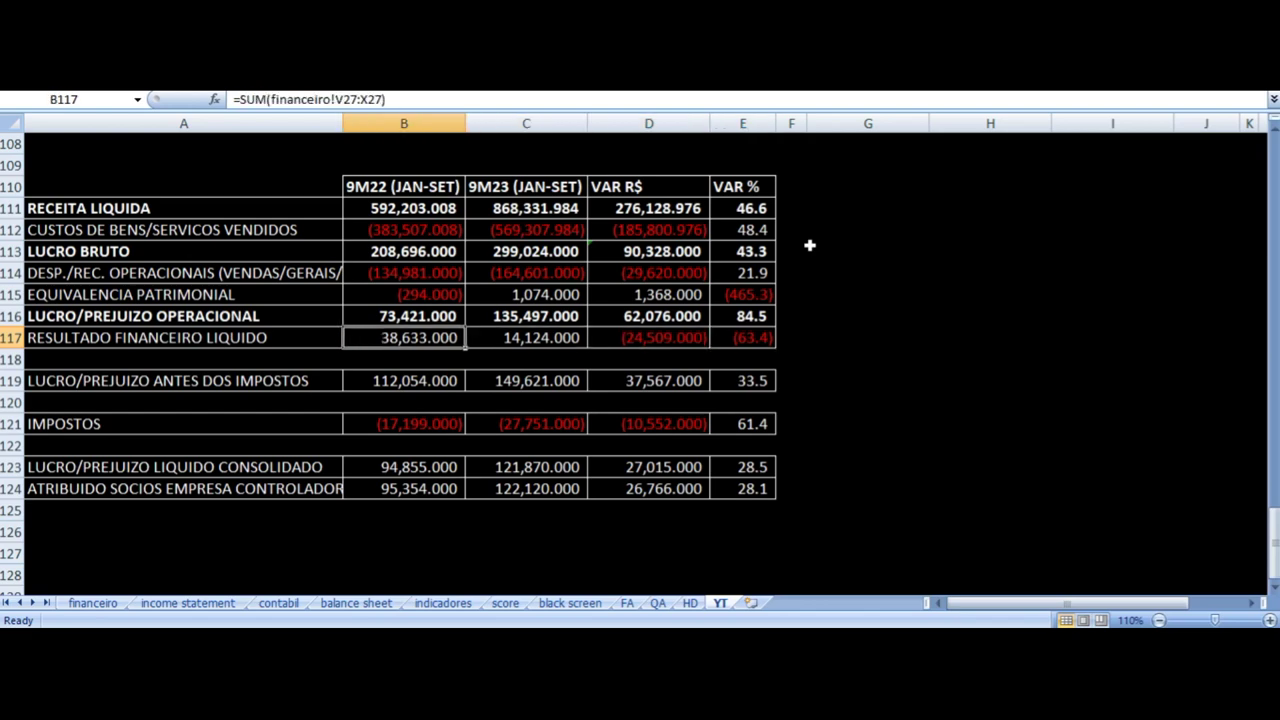
{"action": "key", "text": "Right"}
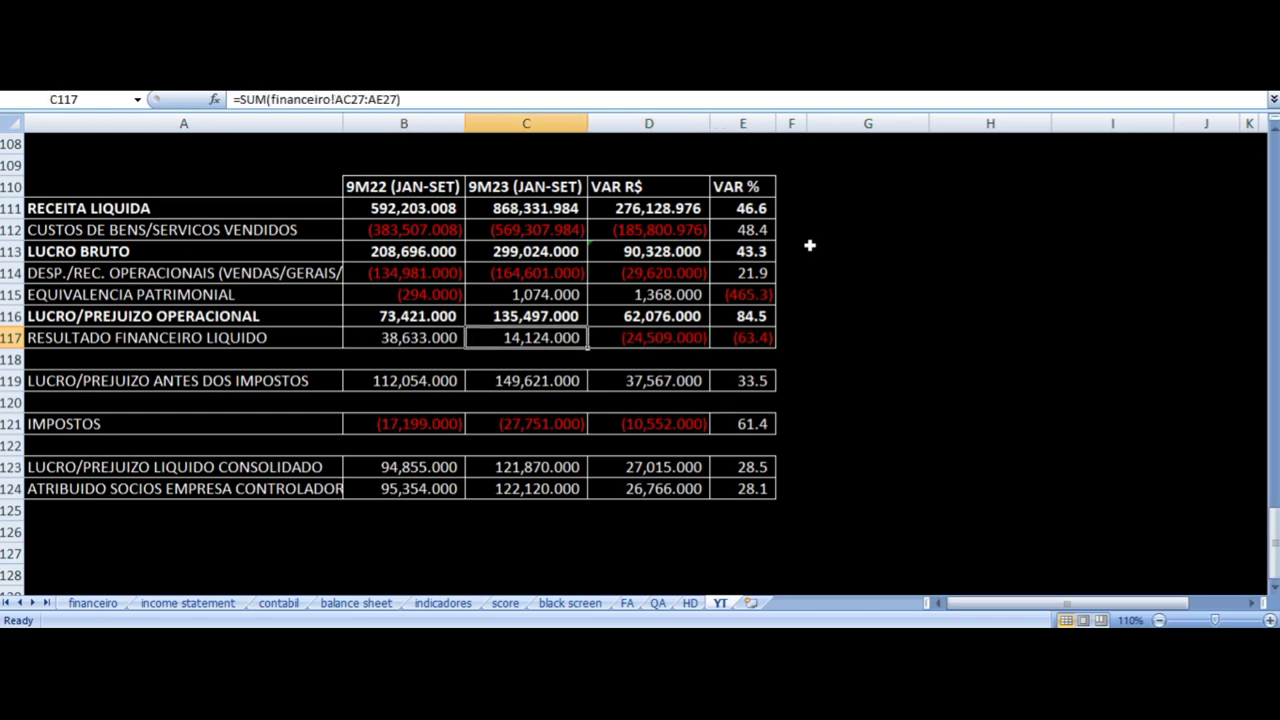
{"action": "key", "text": "Right"}
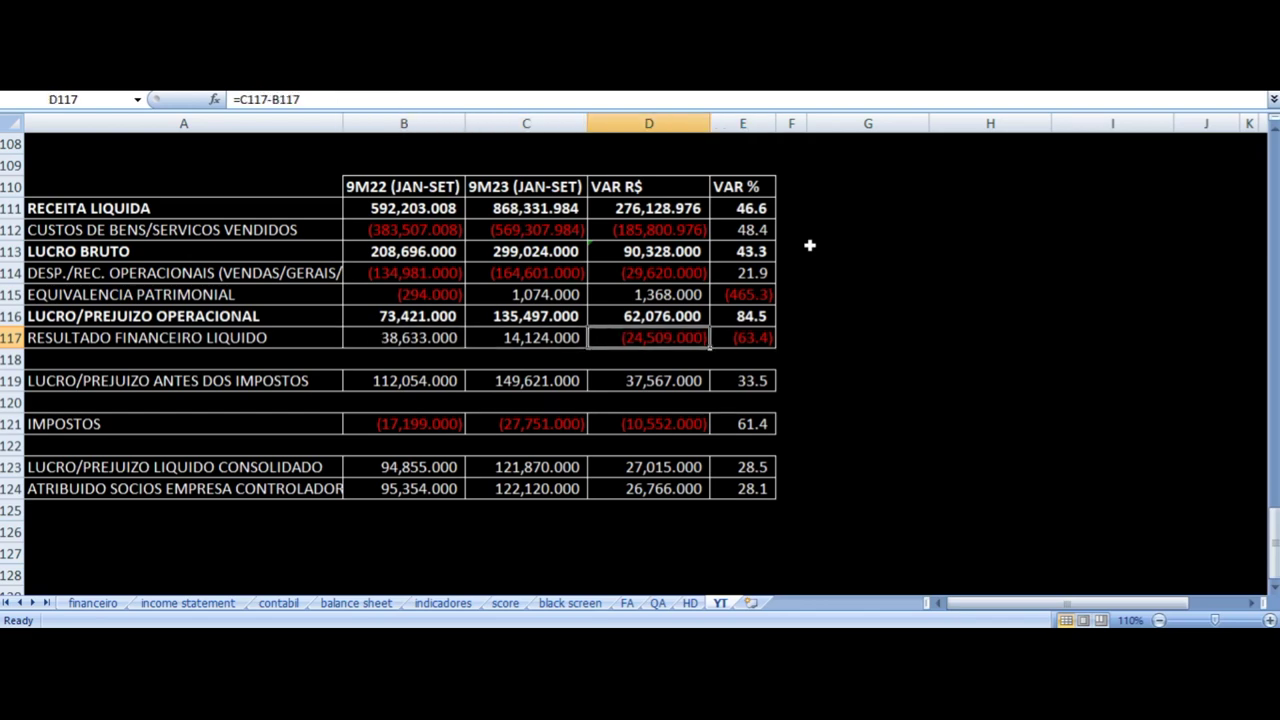
{"action": "key", "text": "Right"}
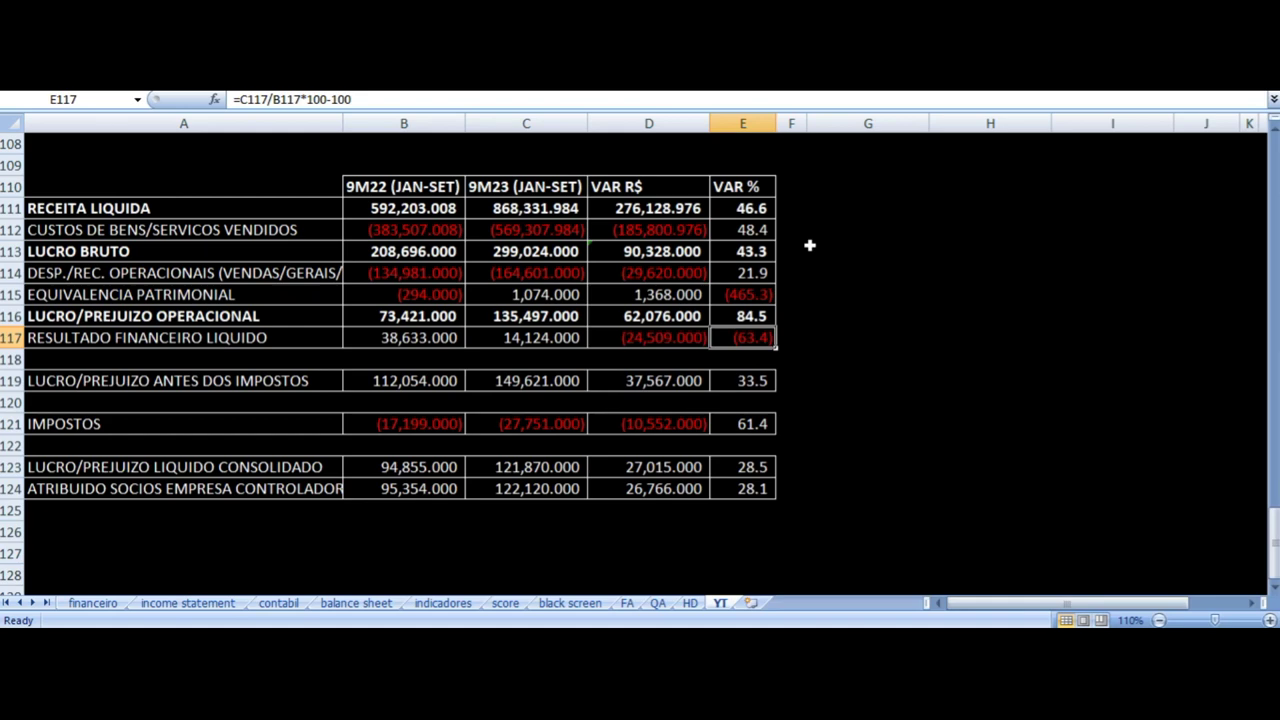
Compare the profit before taxes of 9M22 and 9M23, with its percentage and R$ variation.
{"action": "key", "text": "Down"}
{"action": "key", "text": "Down"}
{"action": "key", "text": "Left"}
{"action": "key", "text": "Left"}
{"action": "key", "text": "Left"}
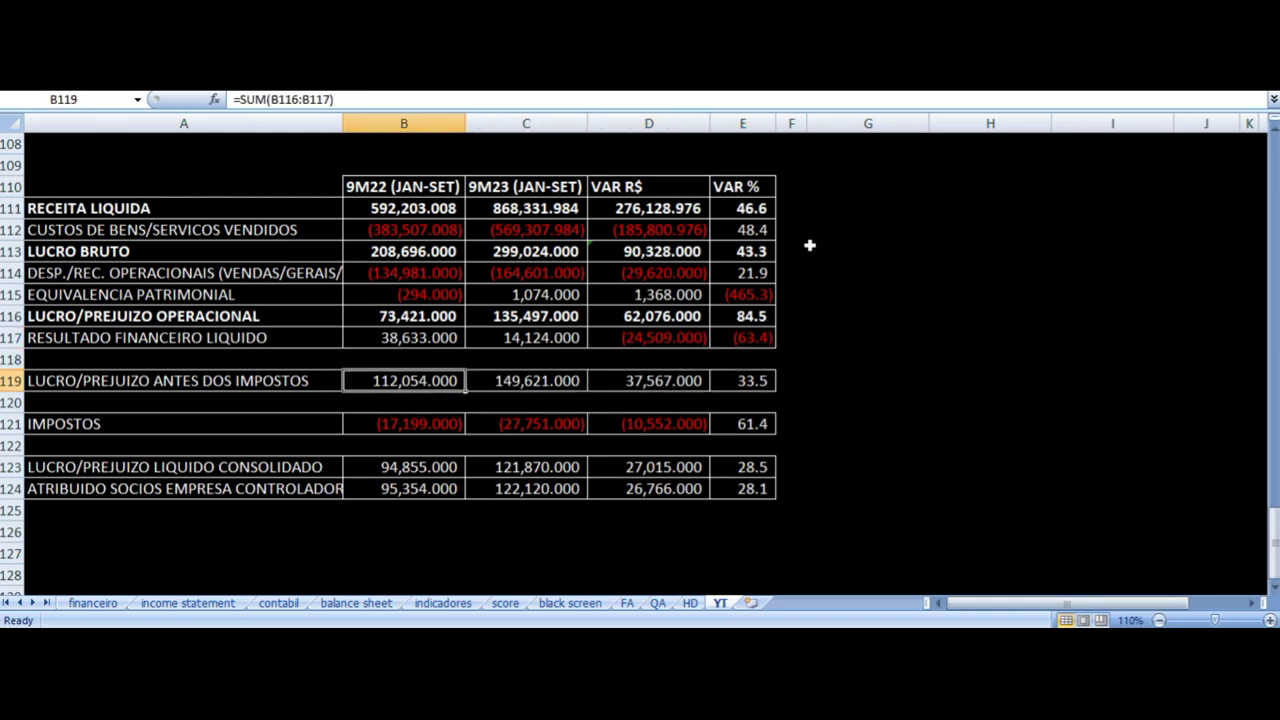
{"action": "key", "text": "Right"}
{"action": "key", "text": "Right"}
{"action": "key", "text": "Right"}
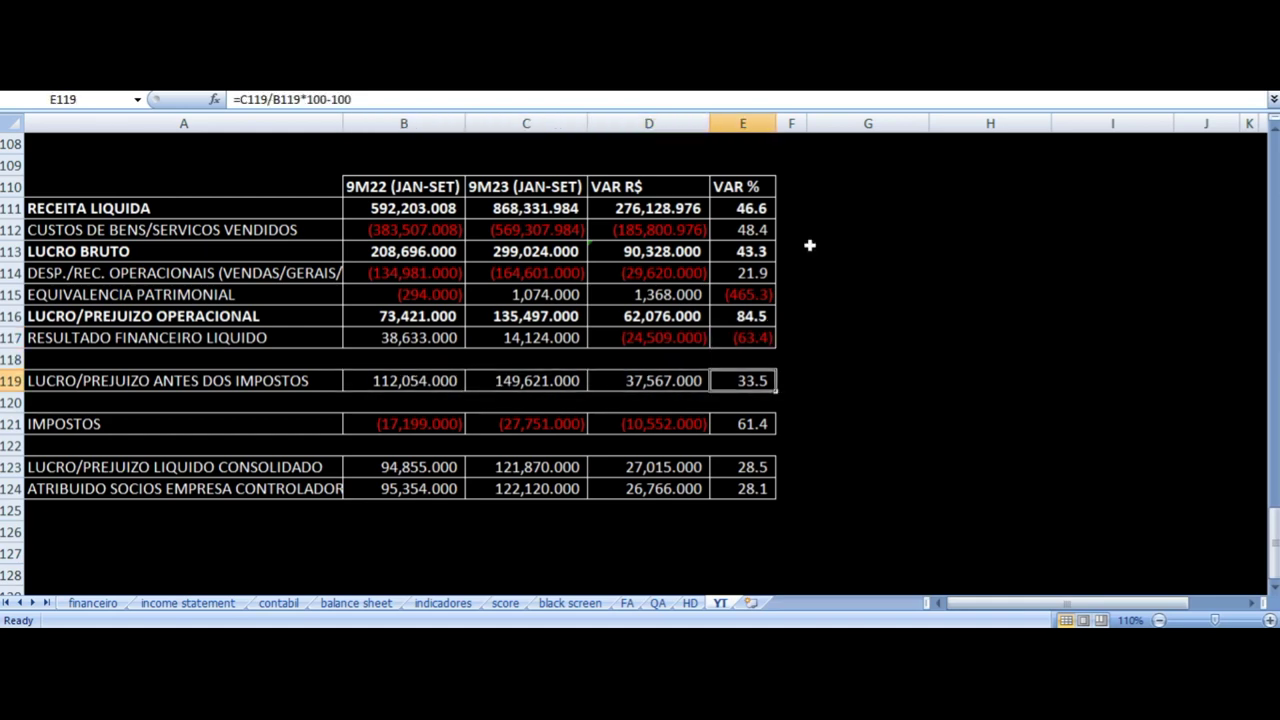
{"action": "key", "text": "Left"}
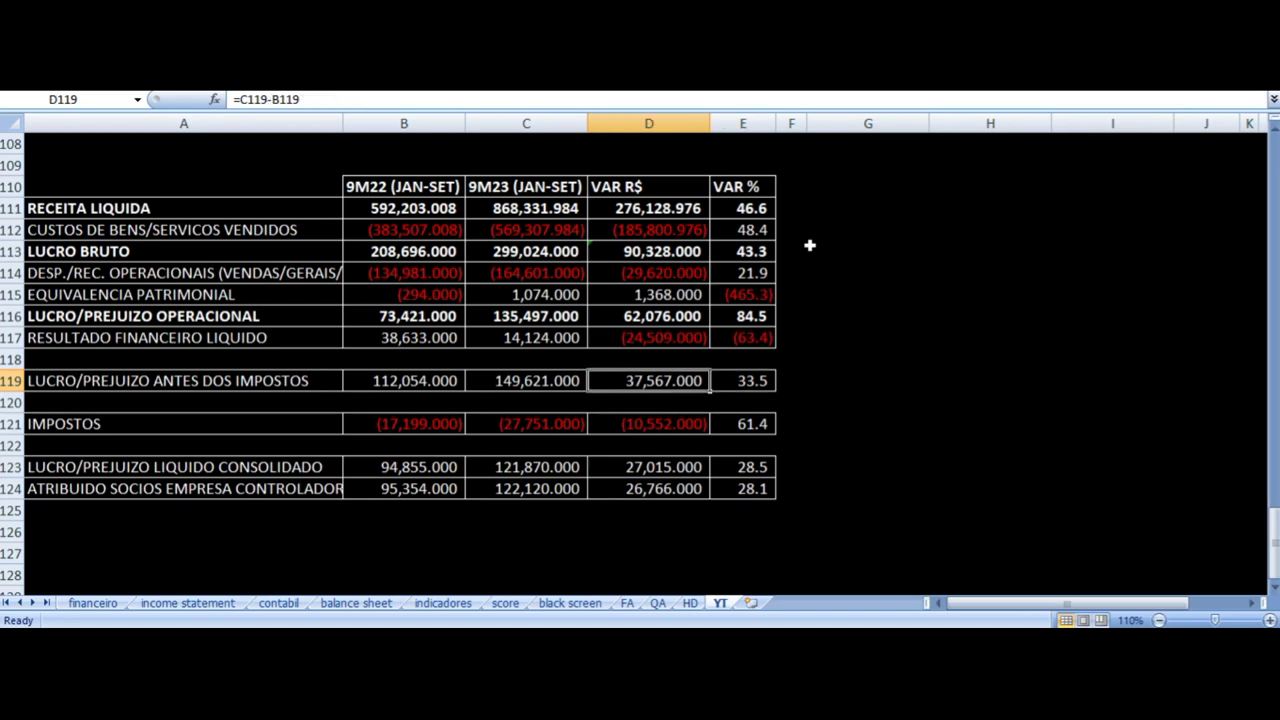
Retrace the R$ variations from net revenue down to profit before taxes in the 9M22 versus 9M23 table.
{"action": "key", "text": "Up"}
{"action": "key", "text": "Up"}
{"action": "key", "text": "Up"}
{"action": "key", "text": "Up"}
{"action": "key", "text": "Up"}
{"action": "key", "text": "Up"}
{"action": "key", "text": "Up"}
{"action": "key", "text": "Up"}
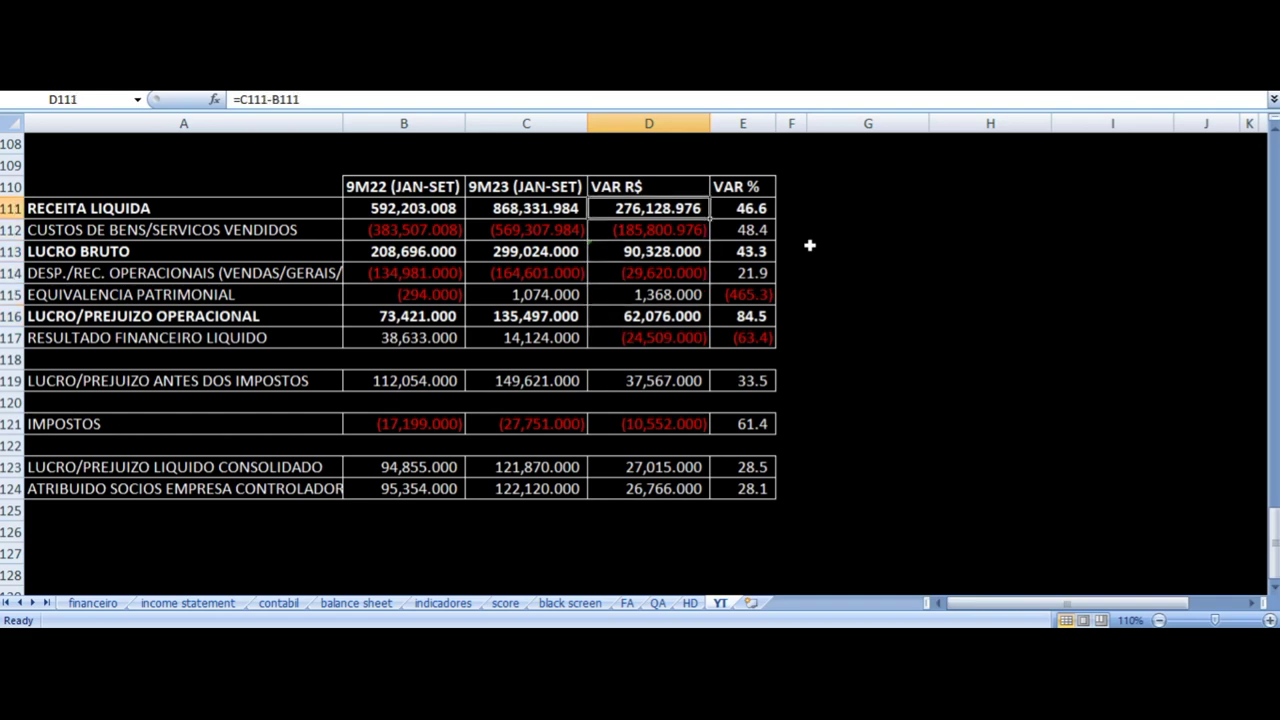
{"action": "key", "text": "Down"}
{"action": "key", "text": "Down"}
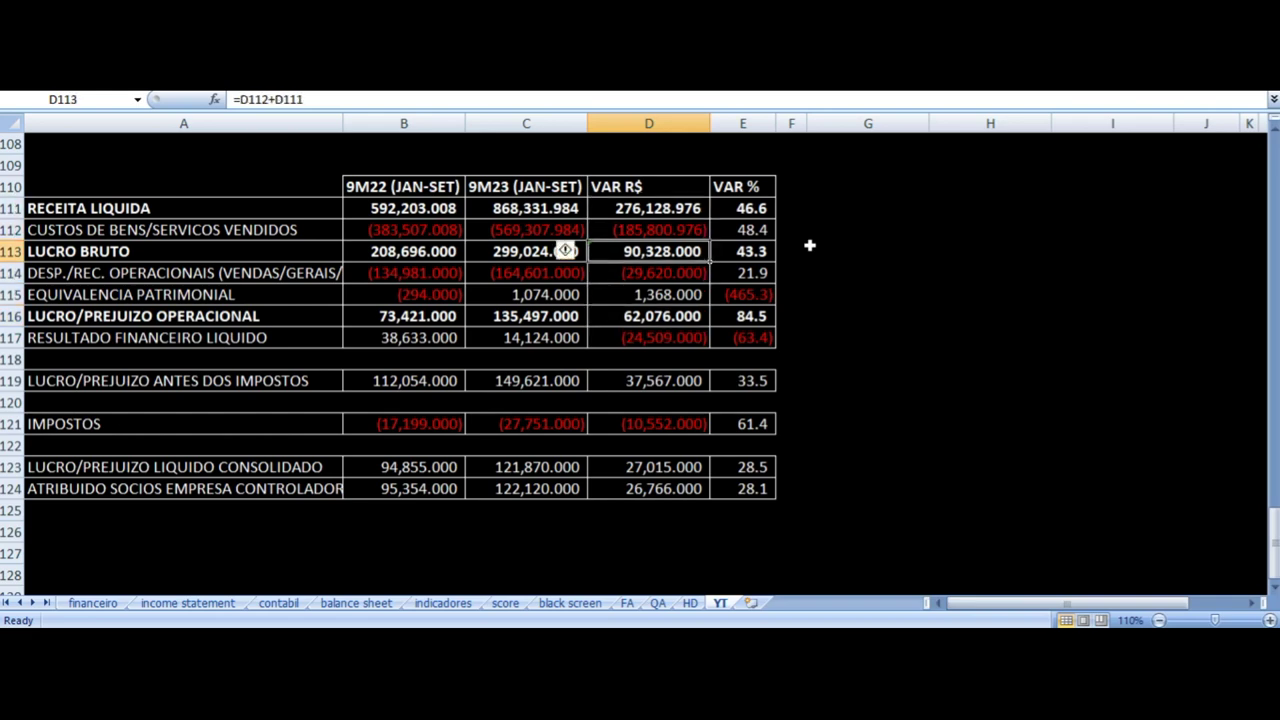
{"action": "key", "text": "Down"}
{"action": "key", "text": "Down"}
{"action": "key", "text": "Down"}
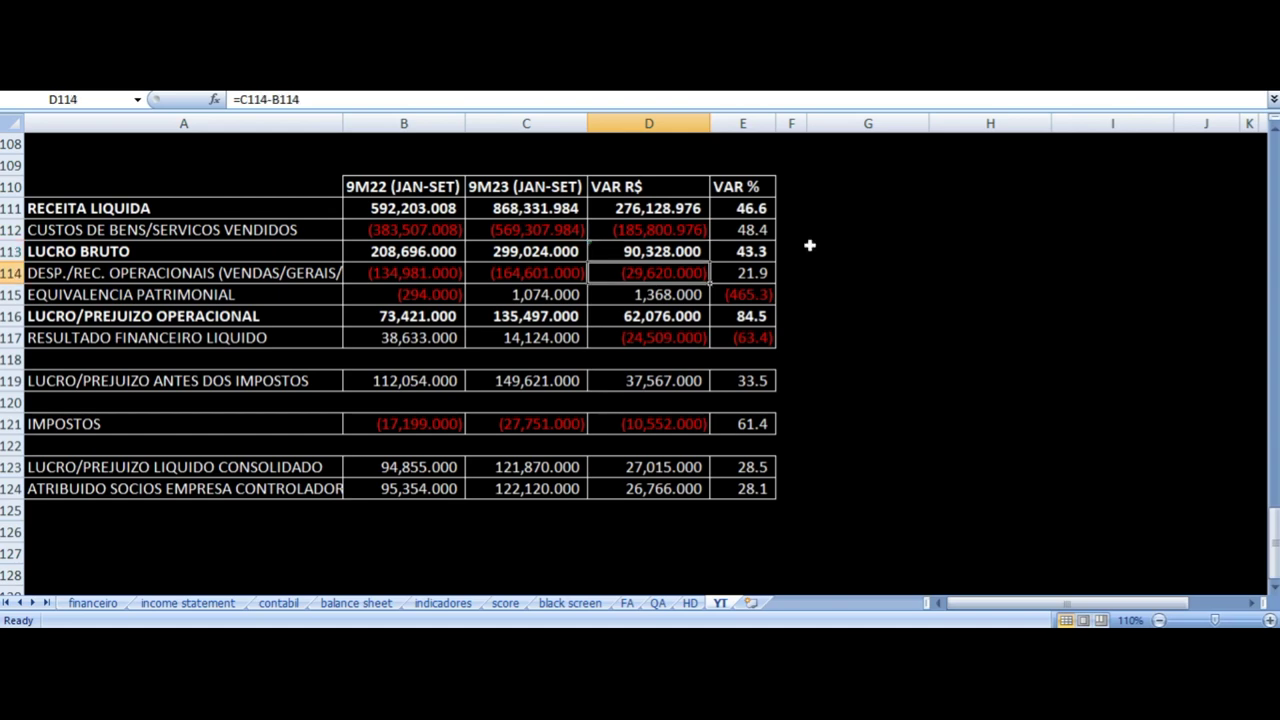
{"action": "key", "text": "Down"}
{"action": "key", "text": "Down"}
{"action": "key", "text": "Down"}
{"action": "key", "text": "Down"}
Compare the taxes of 9M22 and 9M23, including their R$ variation.
{"action": "key", "text": "Down"}
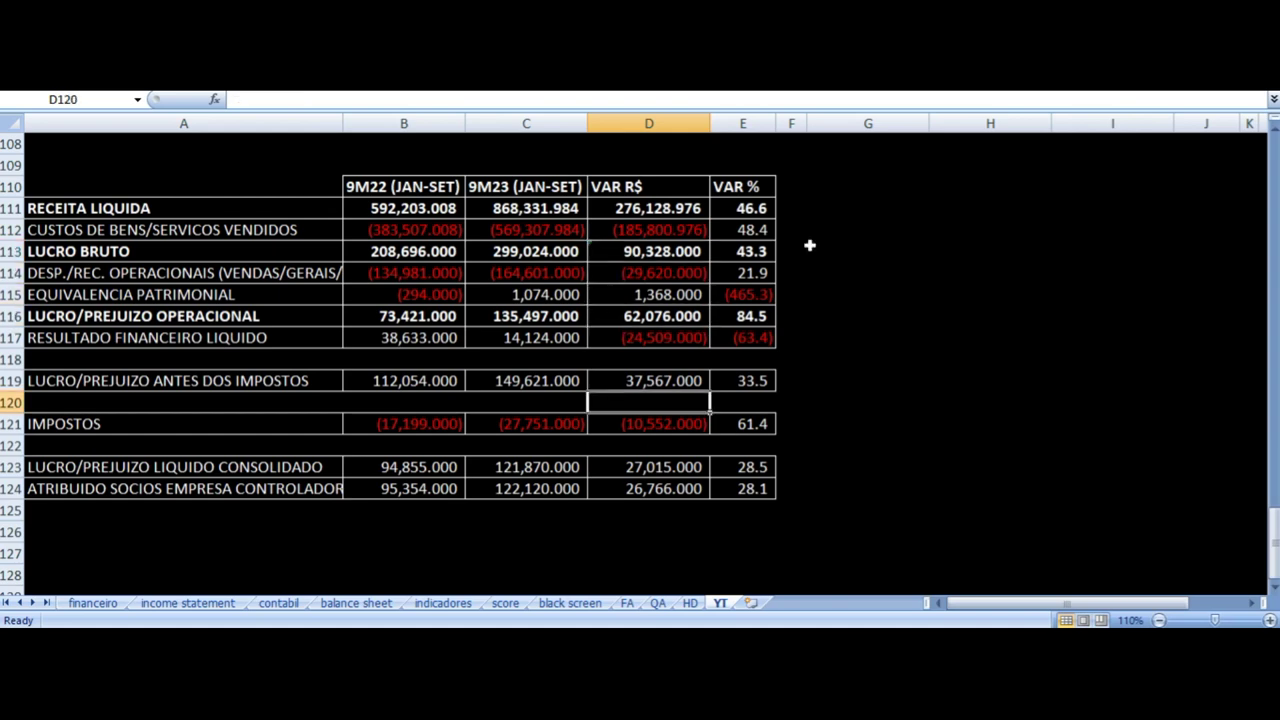
{"action": "key", "text": "Left"}
{"action": "key", "text": "Left"}
{"action": "key", "text": "Left"}
{"action": "key", "text": "Right"}
{"action": "key", "text": "Right"}
{"action": "key", "text": "Right"}
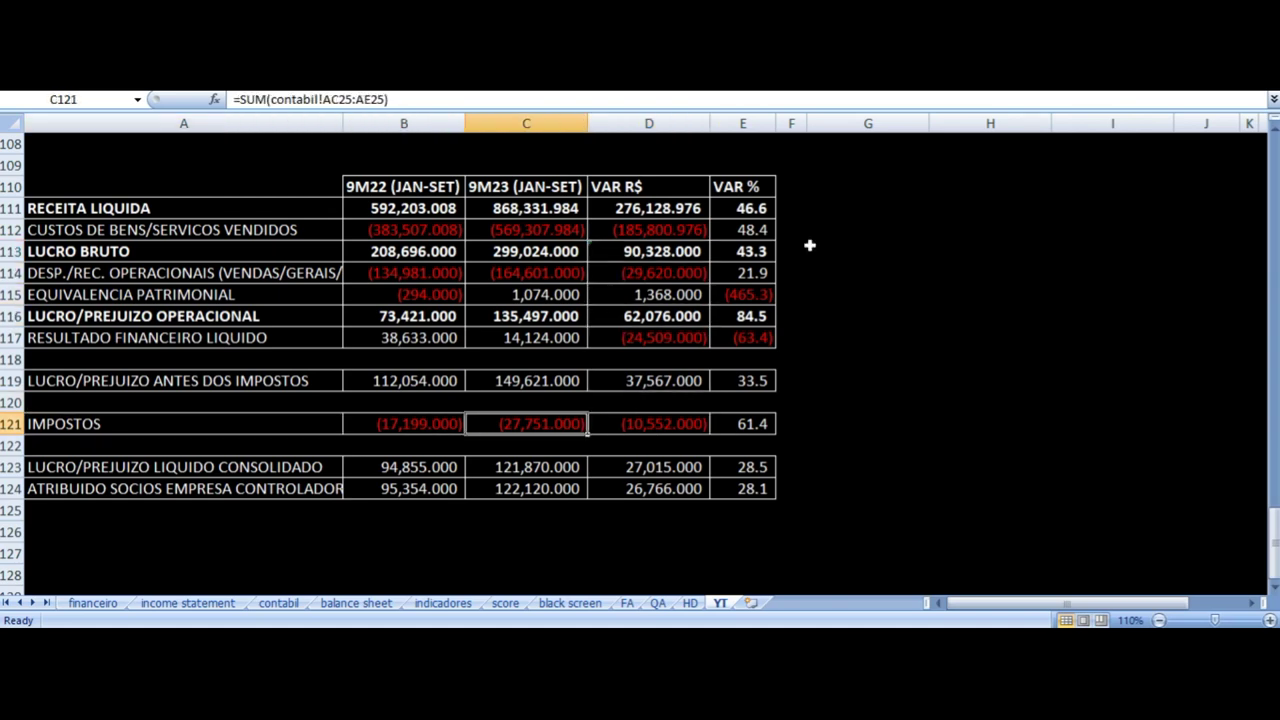
{"action": "key", "text": "Left"}
{"action": "key", "text": "Left"}
{"action": "key", "text": "Right"}
{"action": "key", "text": "Right"}
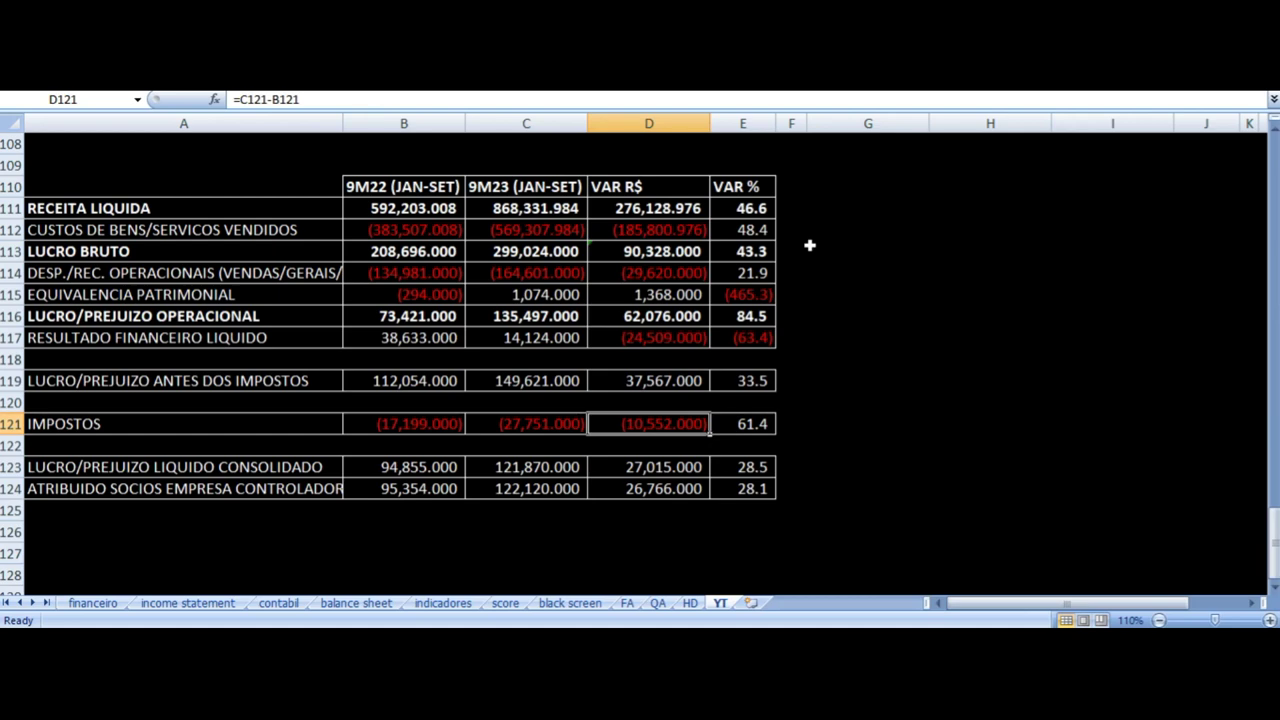
{"action": "key", "text": "Left"}
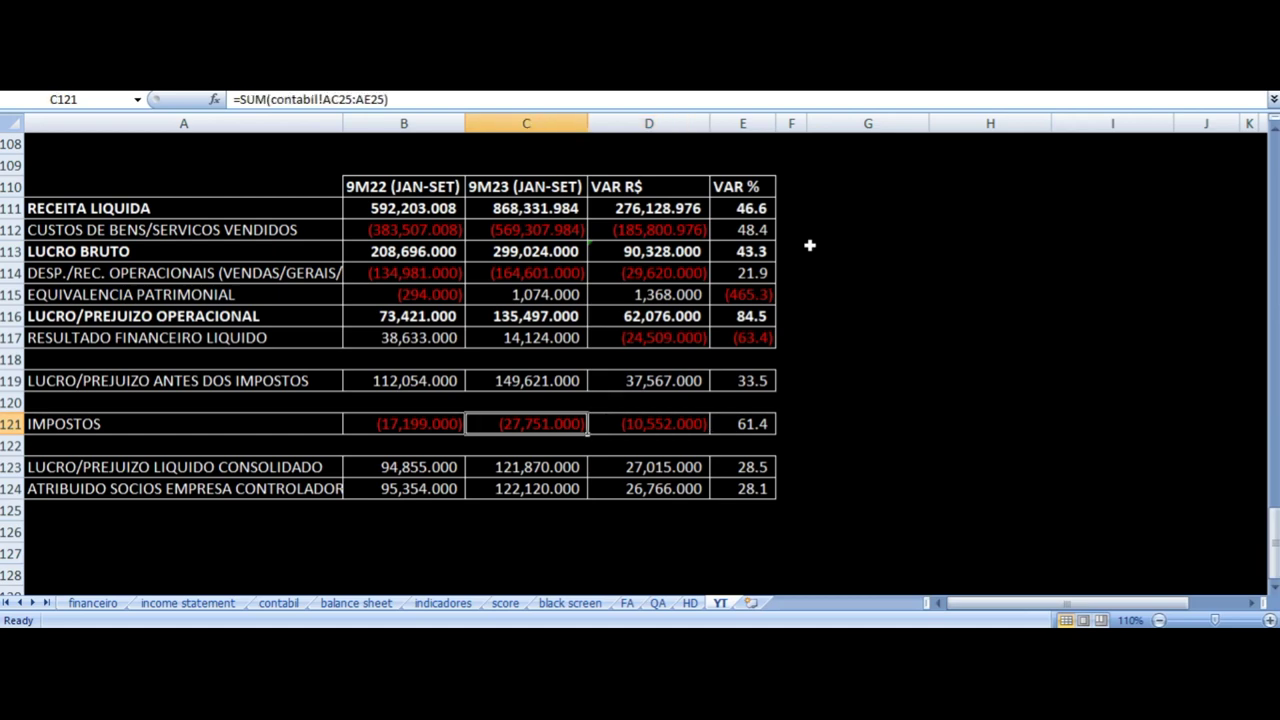
{"action": "key", "text": "Right"}
Examine the 9M23 consolidated net profit and the profit attributed to the controlling shareholders, with their variations from 9M22.
{"action": "key", "text": "Down"}
{"action": "key", "text": "Down"}
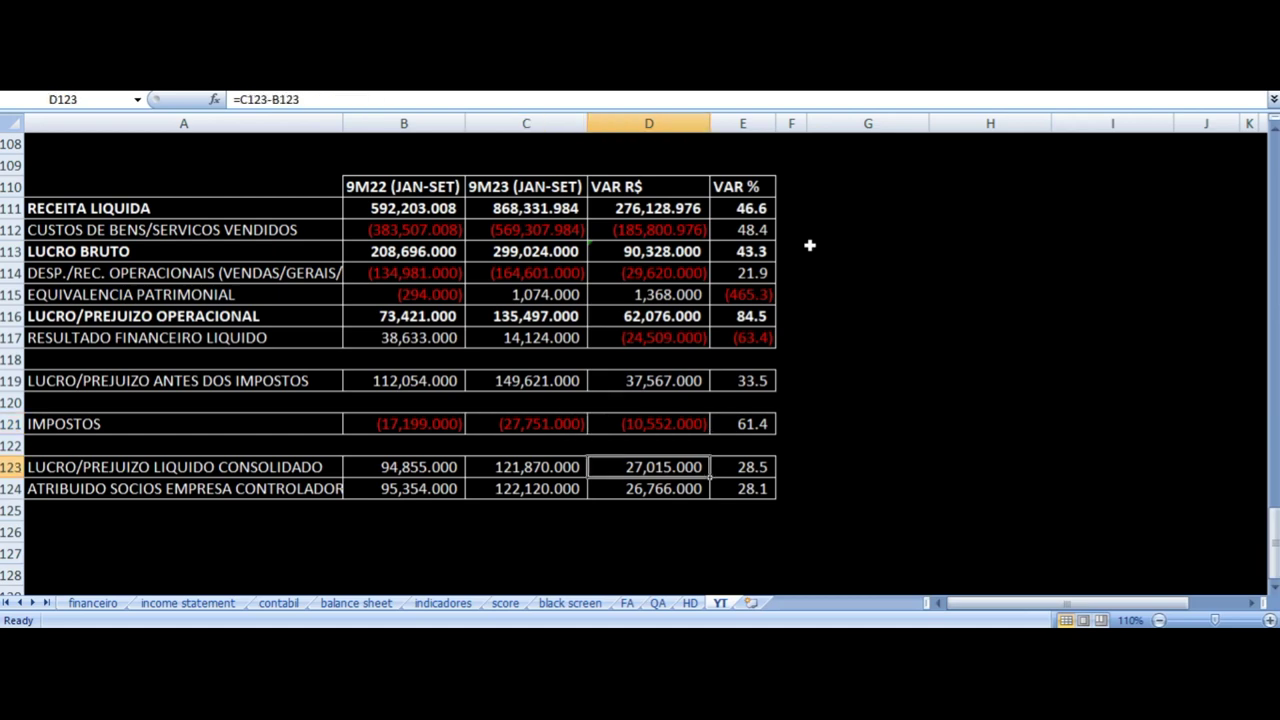
{"action": "key", "text": "Right"}
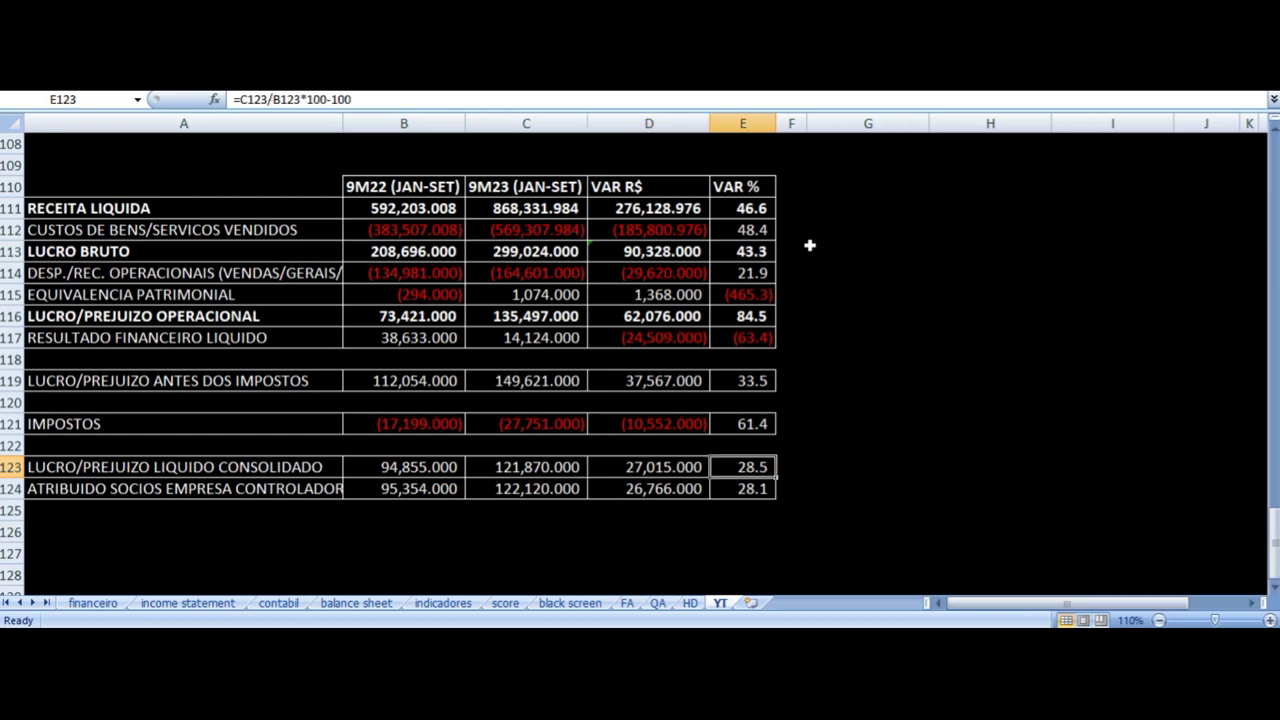
{"action": "key", "text": "Down"}
{"action": "key", "text": "Left"}
{"action": "key", "text": "Left"}
{"action": "key", "text": "Left"}
{"action": "key", "text": "Left"}
{"action": "key", "text": "Right"}
{"action": "key", "text": "Right"}
{"action": "key", "text": "Right"}
{"action": "key", "text": "Right"}
{"action": "key", "text": "Left"}
{"action": "key", "text": "Right"}
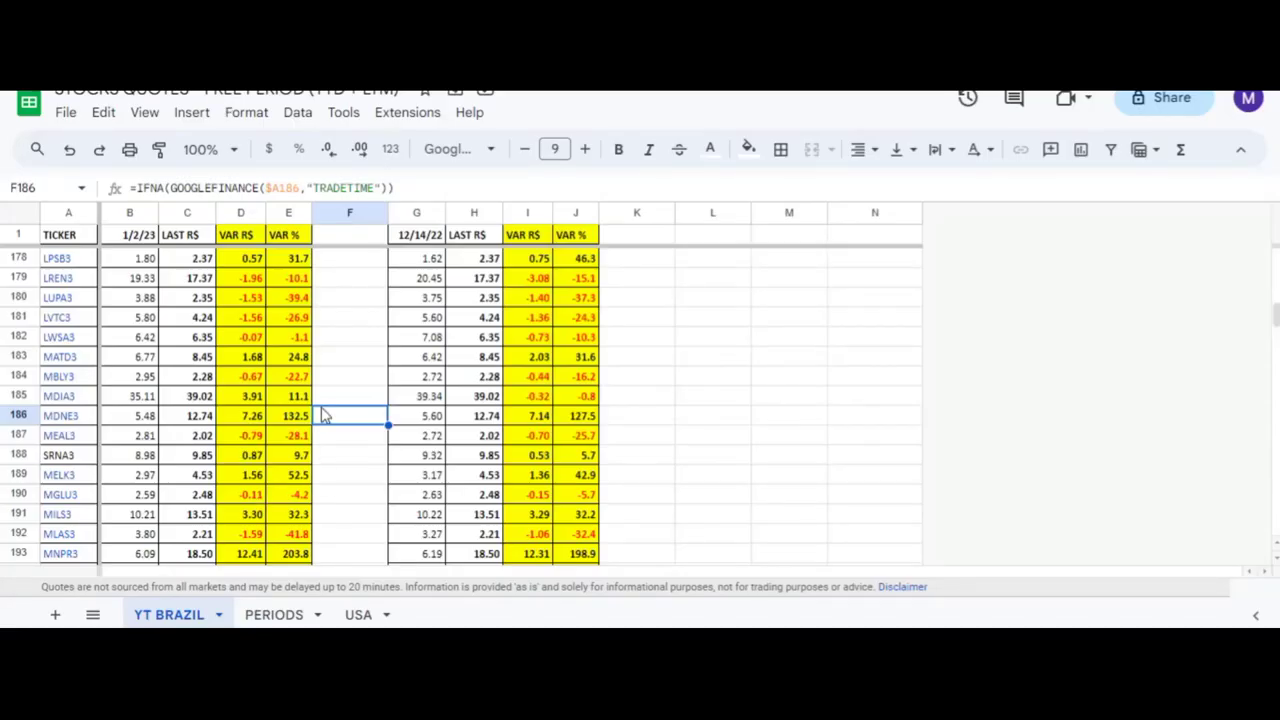
In the YT BRAZIL quotes sheet, compare MDNE3's 1/2/23 and last prices with their R$ and percentage variation.
{"action": "key", "text": "Left"}
{"action": "key", "text": "Left"}
{"action": "key", "text": "Left"}
{"action": "key", "text": "Left"}
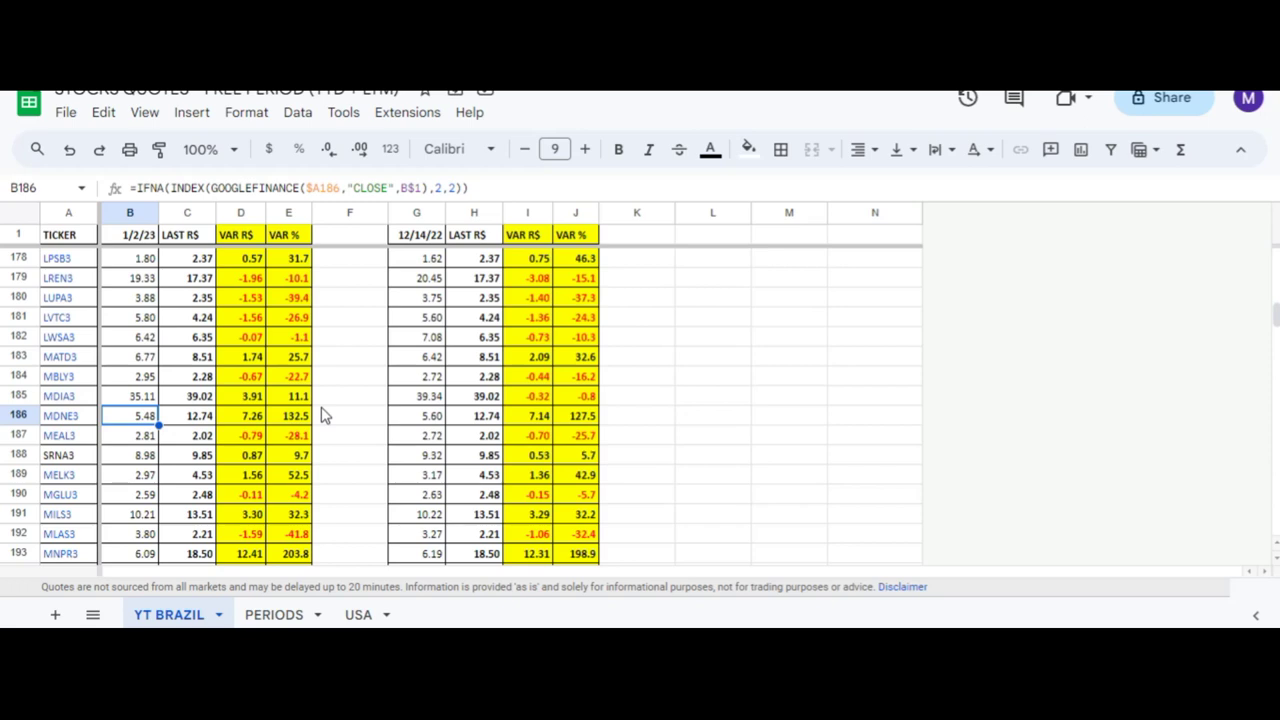
{"action": "key", "text": "Right"}
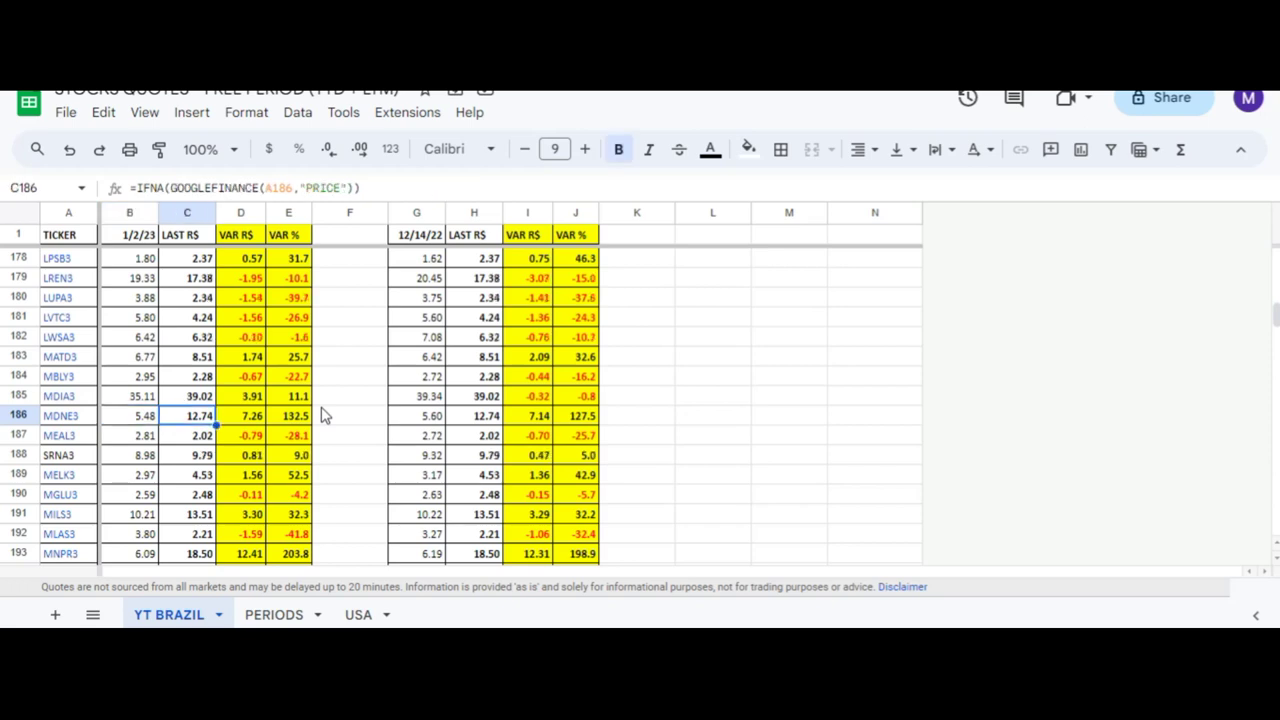
{"action": "key", "text": "Right"}
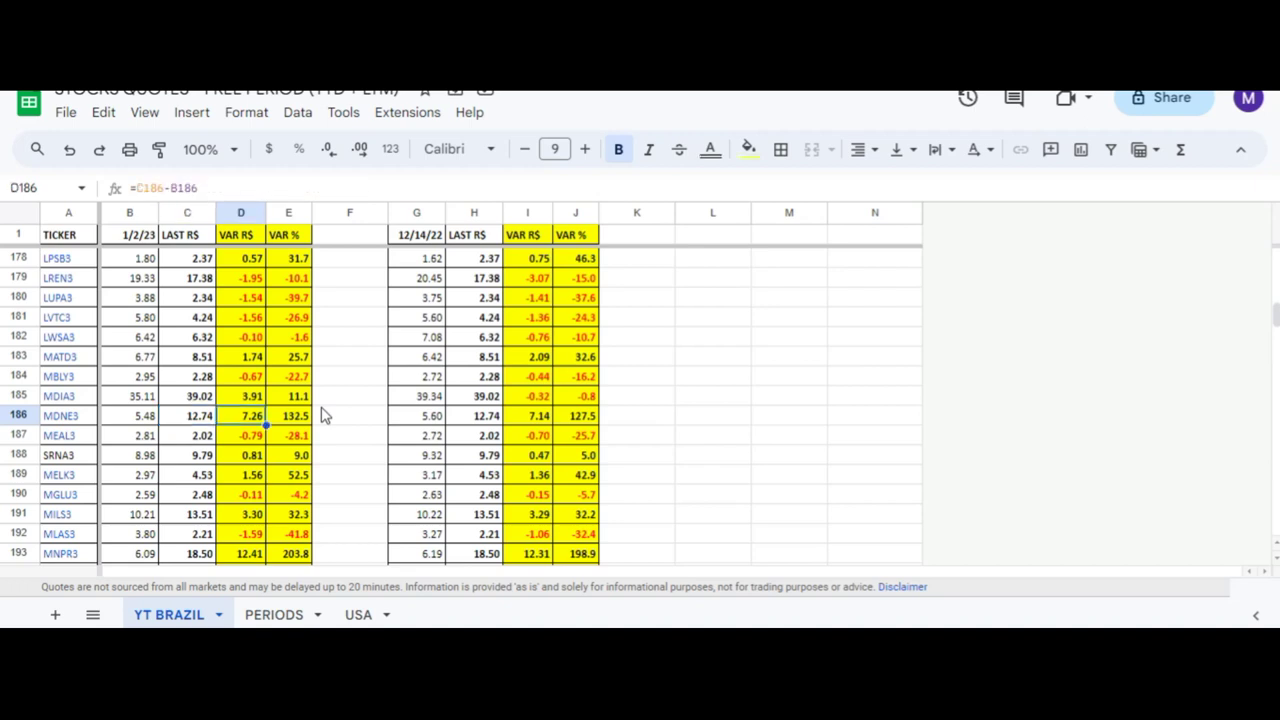
{"action": "key", "text": "Right"}
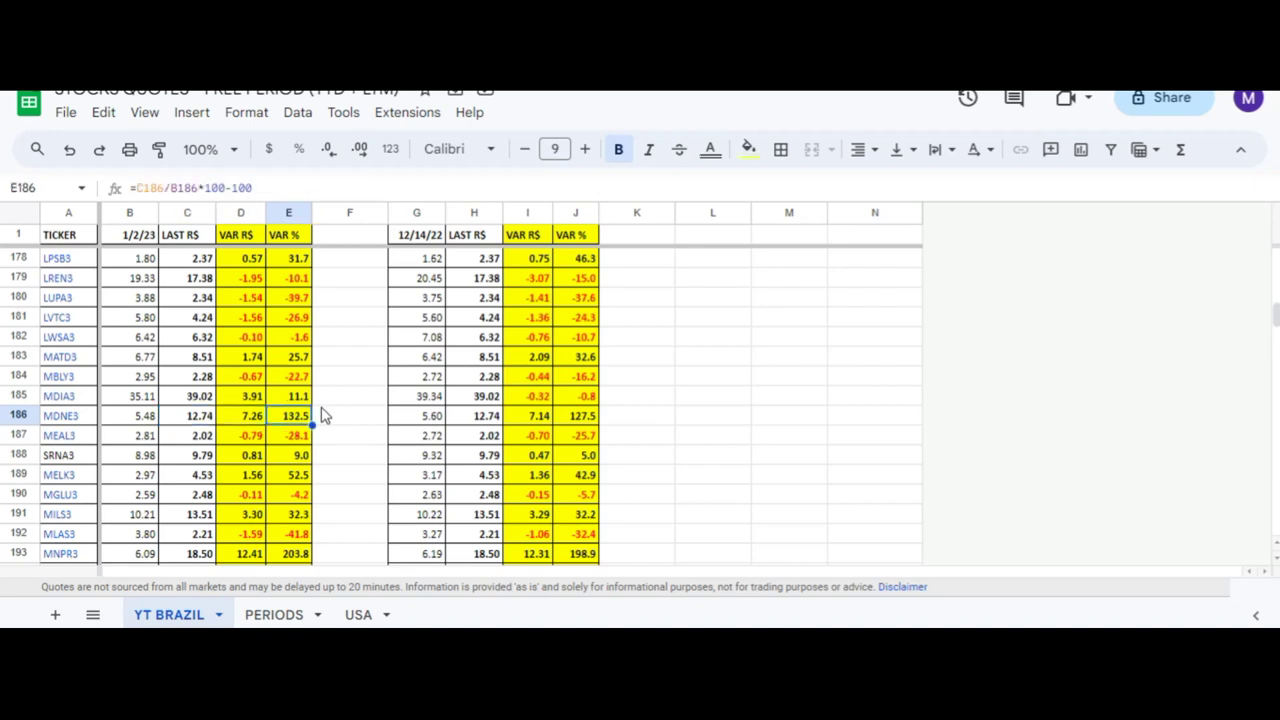
Examine MDNE3's 12/14/22 price against its last price, with the R$ and percentage variation.
{"action": "key", "text": "Right"}
{"action": "key", "text": "Right"}
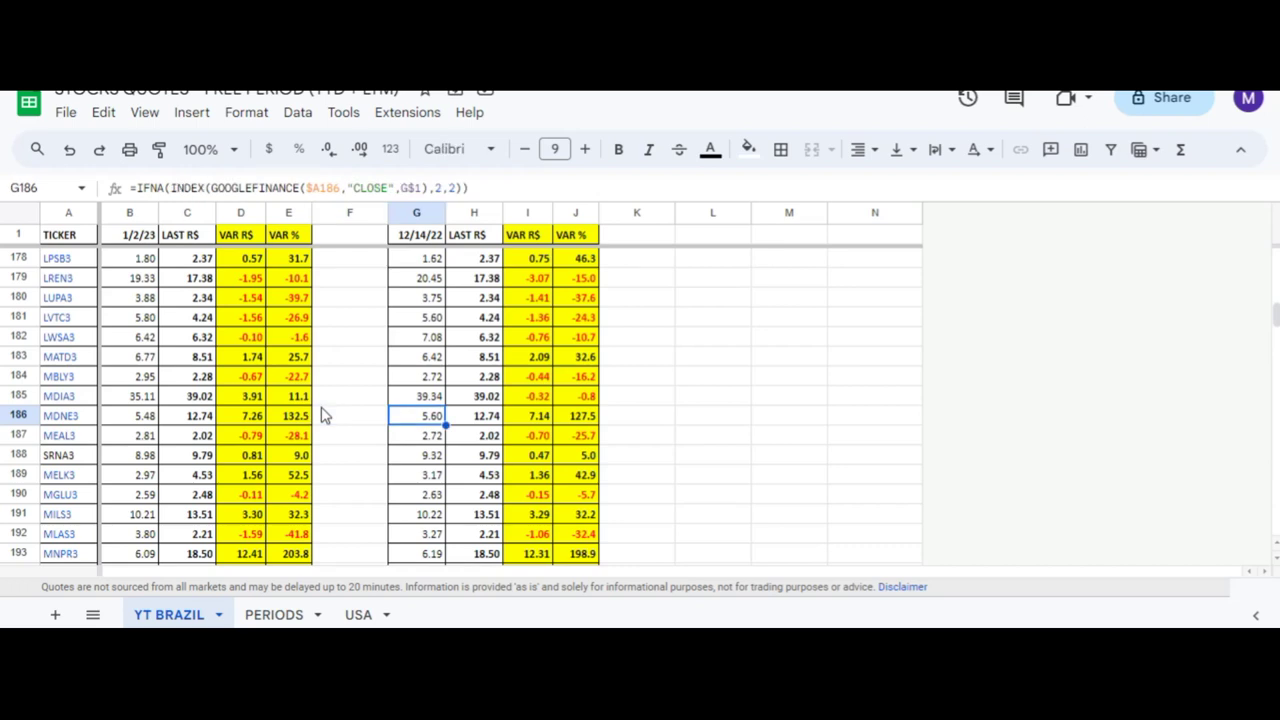
{"action": "key", "text": "Right"}
{"action": "key", "text": "Right"}
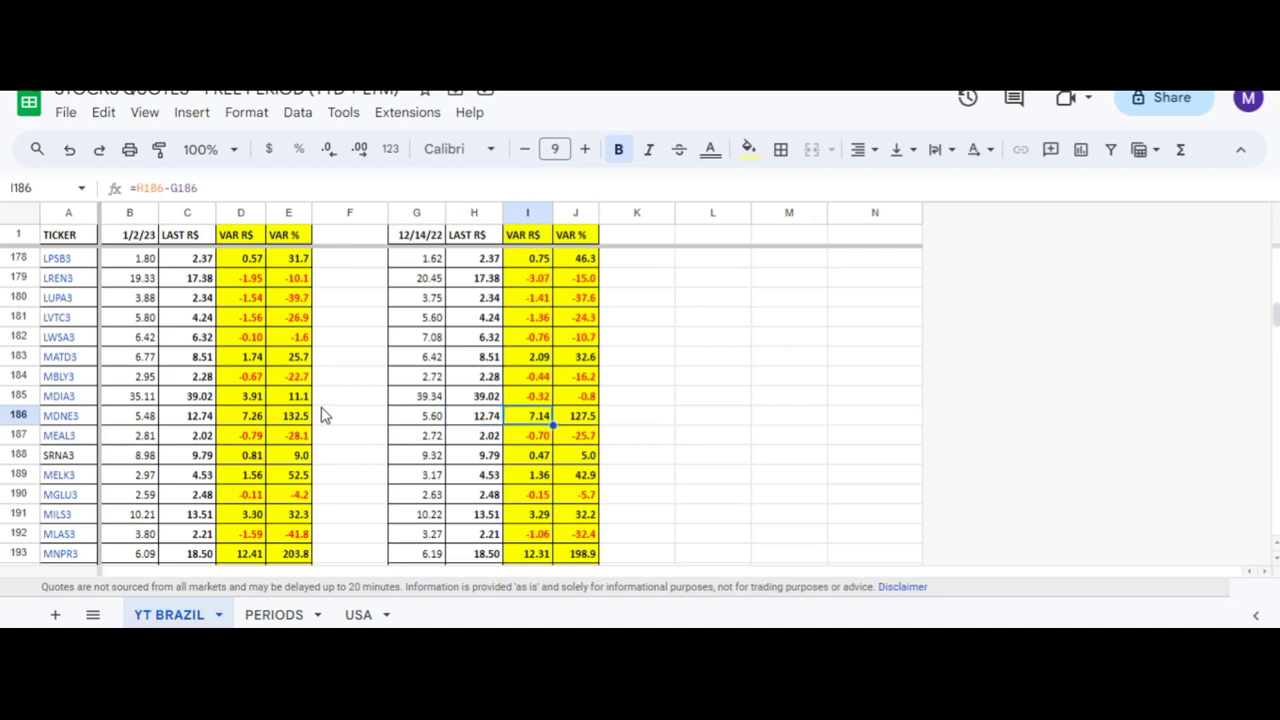
{"action": "key", "text": "Right"}
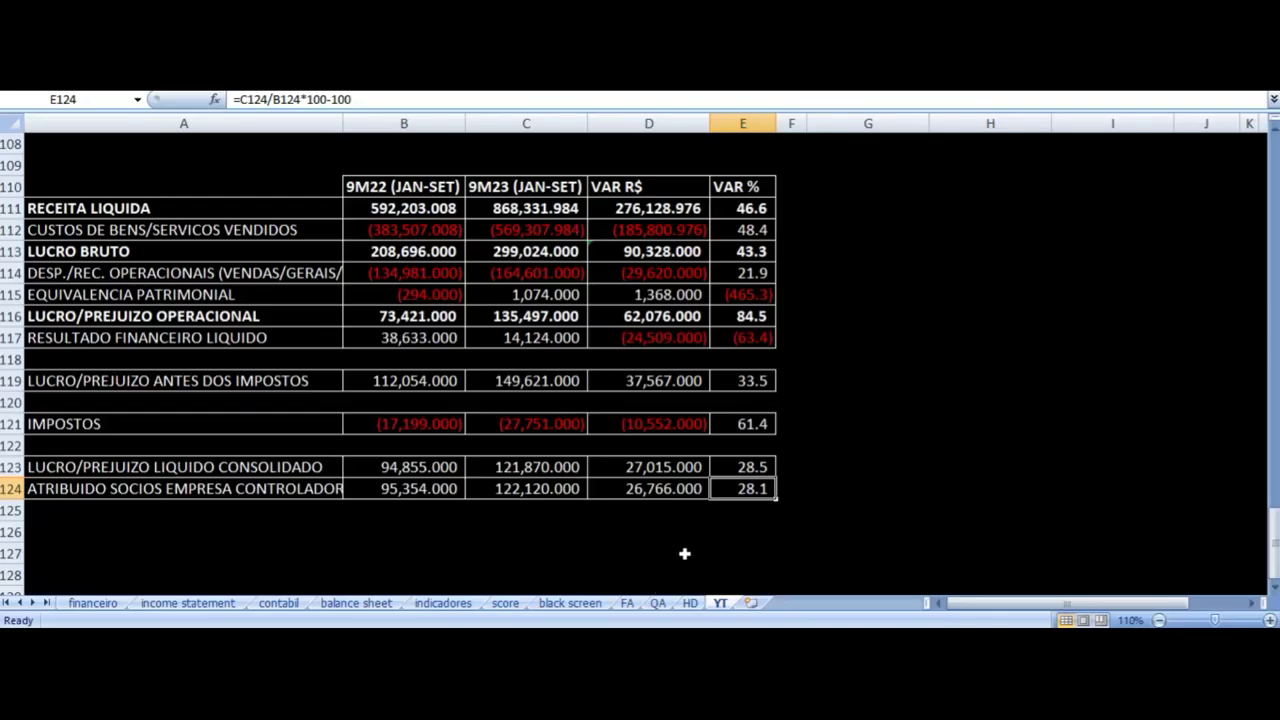
Open the HD sheet and compare the net revenue of 4T22 and 1T23, including its percentage variation.
{"action": "left_click", "coordinate": [690, 605]}
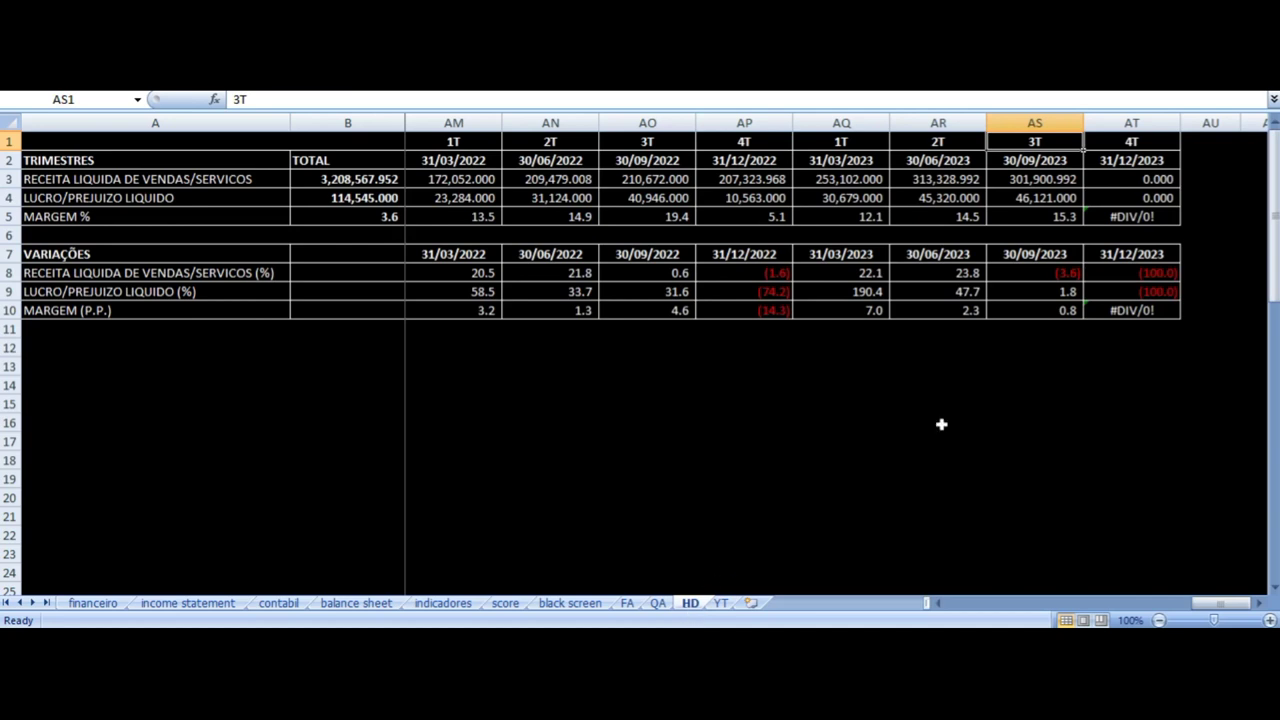
{"action": "left_click", "coordinate": [947, 179]}
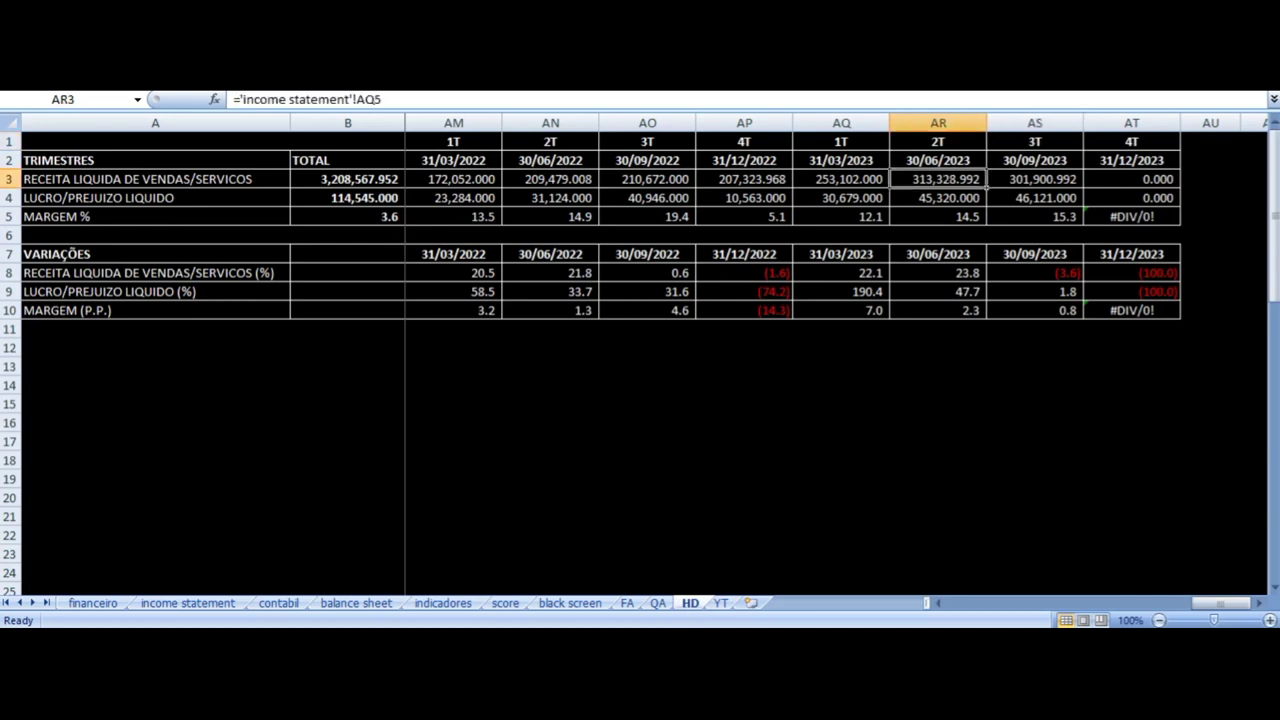
{"action": "key", "text": "Left"}
{"action": "key", "text": "Left"}
{"action": "key", "text": "Up"}
{"action": "key", "text": "Up"}
{"action": "key", "text": "Down"}
{"action": "key", "text": "Right"}
{"action": "key", "text": "Down"}
{"action": "key", "text": "Left"}
{"action": "key", "text": "Right"}
{"action": "key", "text": "Down"}
{"action": "key", "text": "Down"}
{"action": "key", "text": "Down"}
{"action": "key", "text": "Down"}
{"action": "key", "text": "Down"}
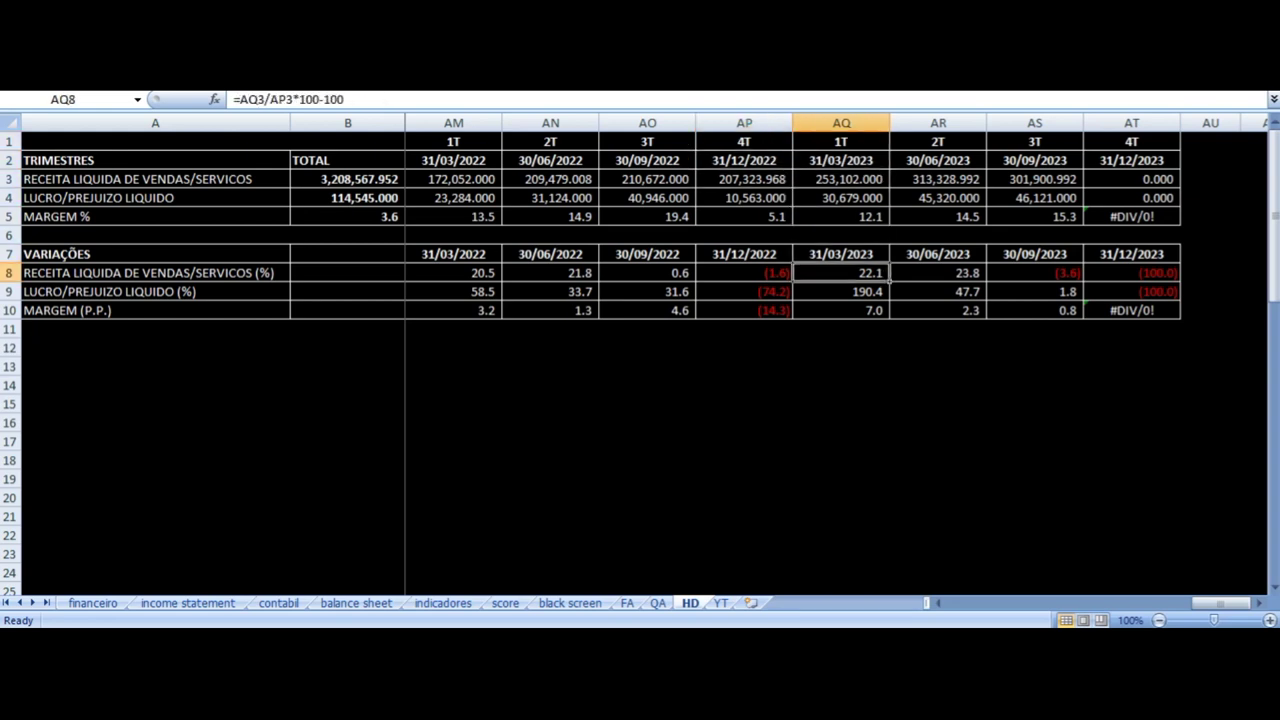
Compare the net profit of the quarters ended 31/12/2022 and 31/03/2023.
{"action": "key", "text": "Up"}
{"action": "key", "text": "Up"}
{"action": "key", "text": "Up"}
{"action": "key", "text": "Up"}
{"action": "key", "text": "Left"}
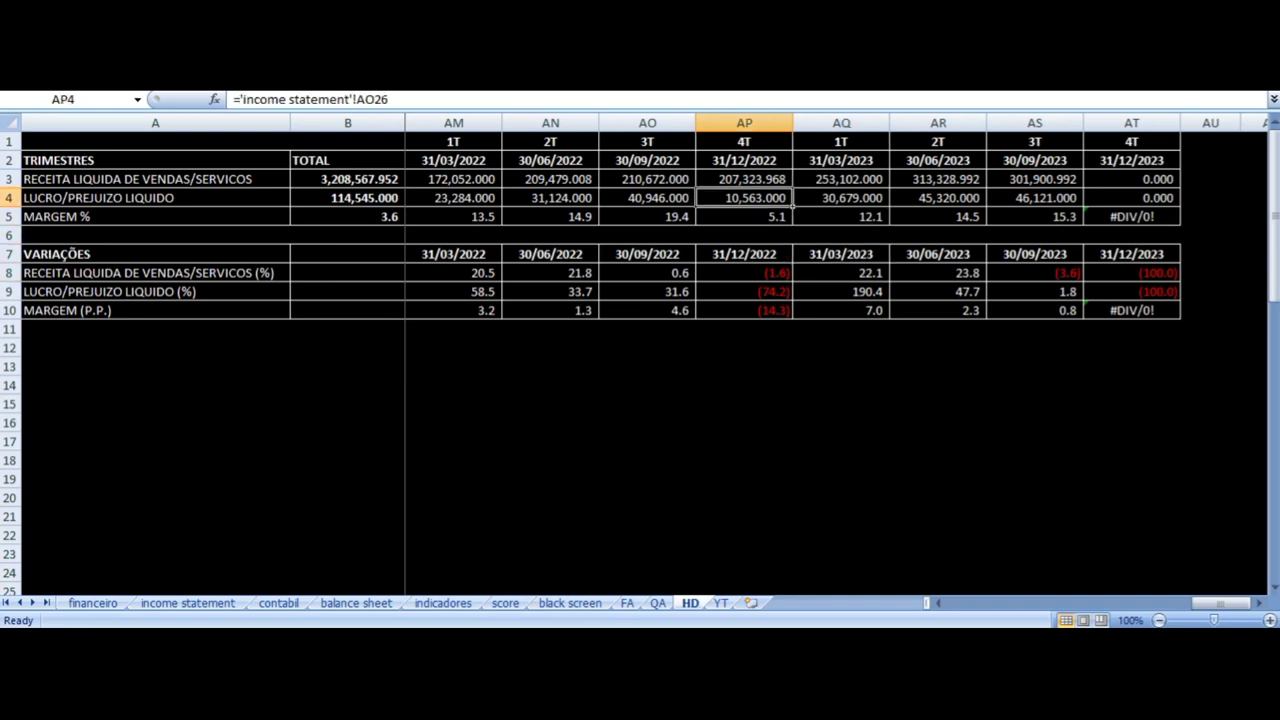
{"action": "key", "text": "Right"}
Compare the net revenue of the quarter ended 30/06/2023 with that of the quarter ended 31/03/2023.
{"action": "key", "text": "Up"}
{"action": "key", "text": "Up"}
{"action": "key", "text": "Right"}
{"action": "key", "text": "Up"}
{"action": "key", "text": "Down"}
{"action": "key", "text": "Down"}
{"action": "key", "text": "Left"}
{"action": "key", "text": "Right"}
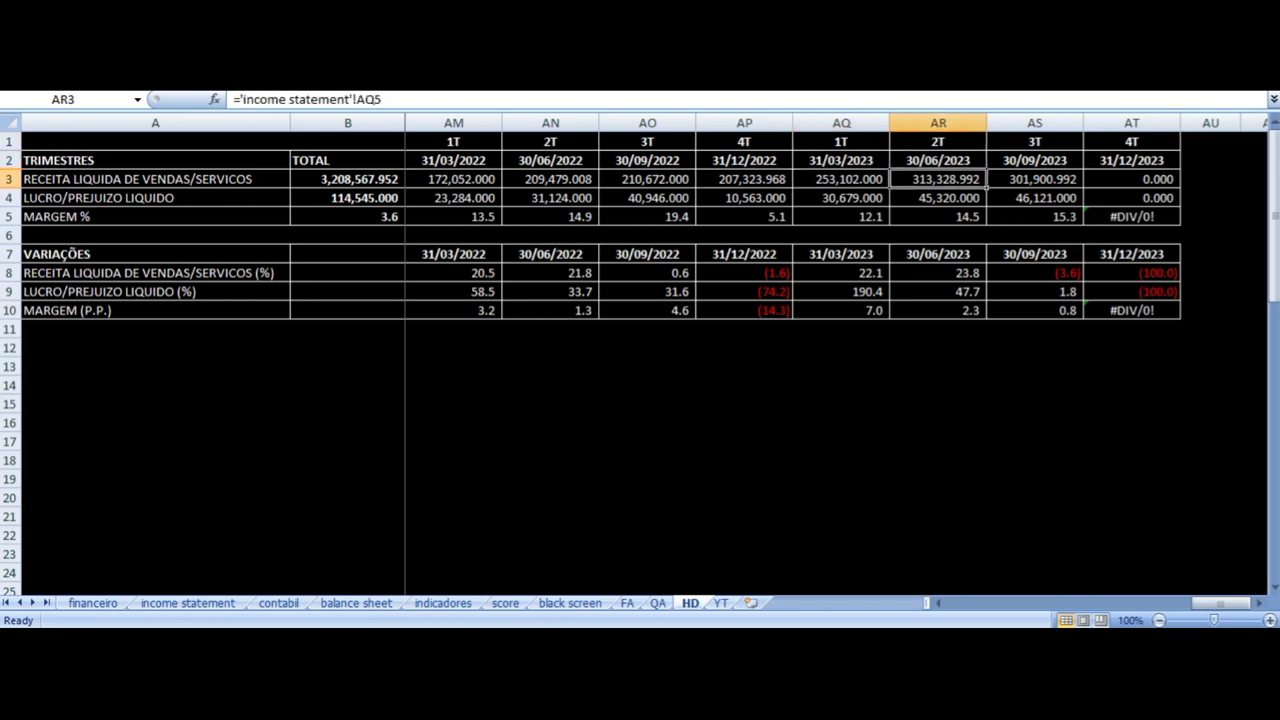
Compare the net profit of the quarter ended 30/06/2023 with that of the quarter ended 31/03/2023, including the percentage variation.
{"action": "key", "text": "Down"}
{"action": "key", "text": "Left"}
{"action": "key", "text": "Right"}
{"action": "key", "text": "Down"}
{"action": "key", "text": "Down"}
{"action": "key", "text": "Down"}
{"action": "key", "text": "Down"}
{"action": "key", "text": "Down"}
{"action": "key", "text": "Down"}
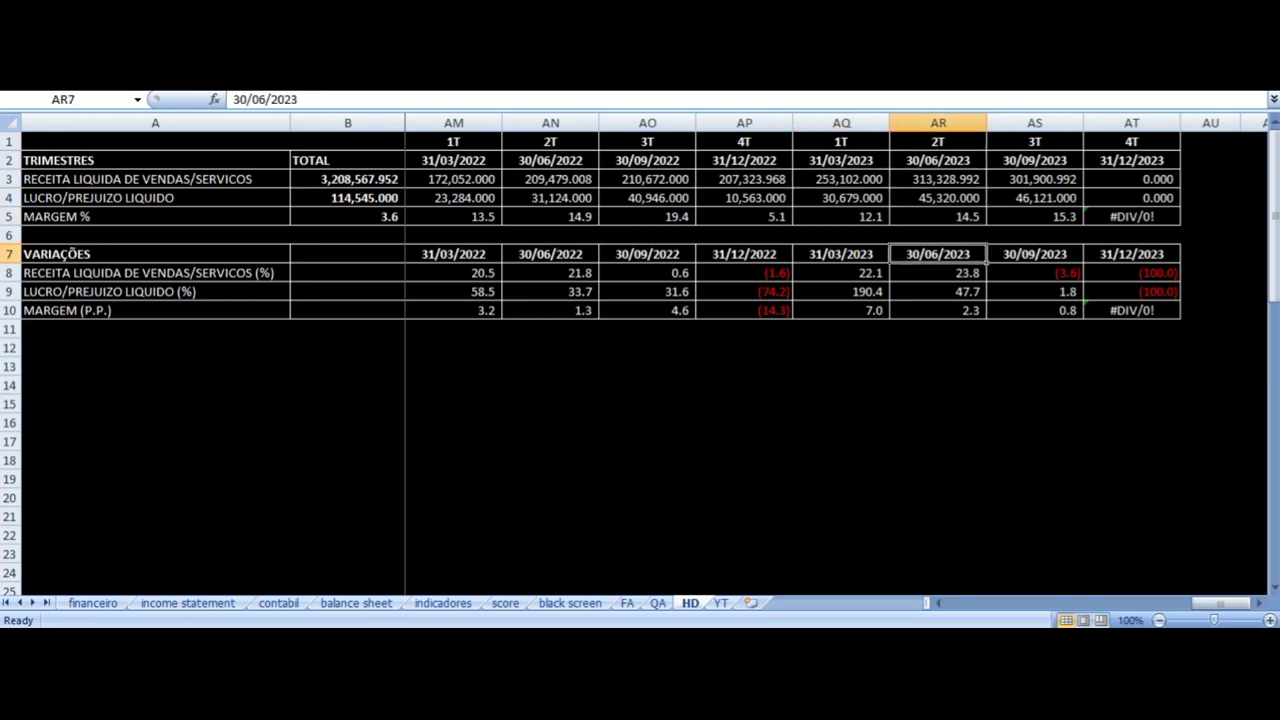
{"action": "key", "text": "Up"}
{"action": "key", "text": "Up"}
{"action": "key", "text": "Up"}
{"action": "key", "text": "Up"}
{"action": "key", "text": "Up"}
{"action": "key", "text": "Up"}
{"action": "key", "text": "Up"}
{"action": "key", "text": "Up"}
{"action": "key", "text": "Up"}
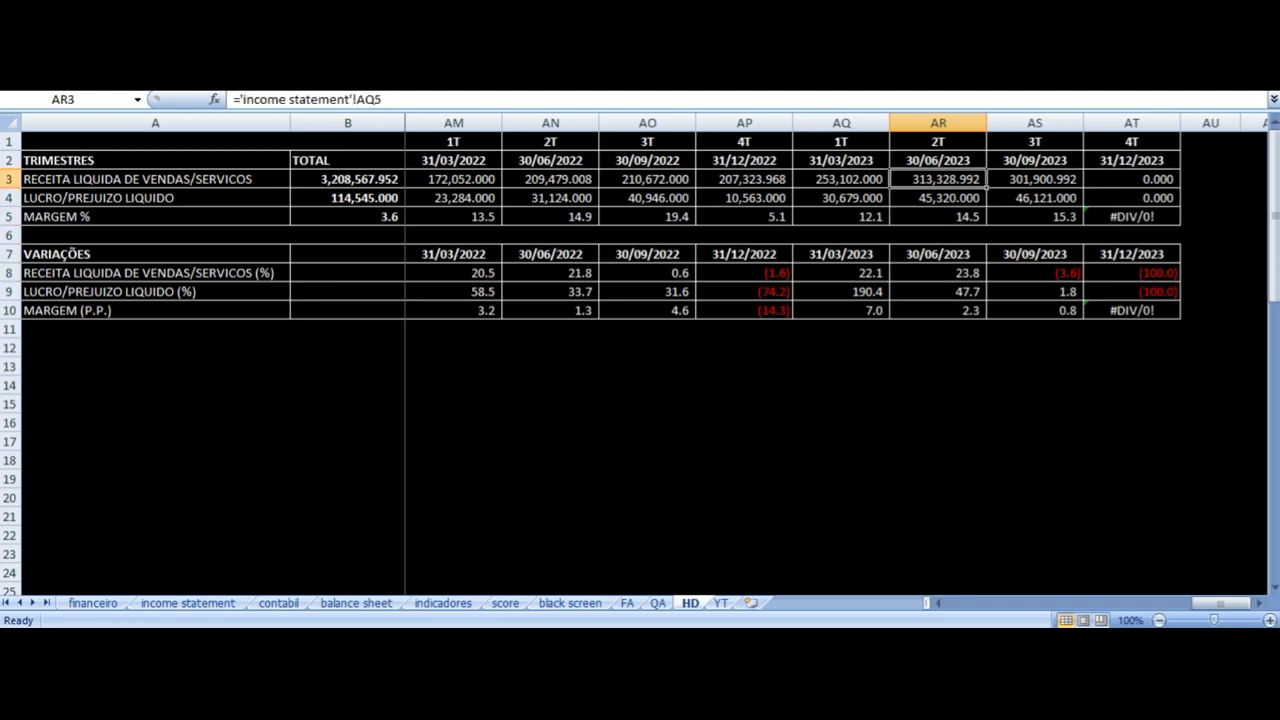
Compare the 3T results of the quarter ended 30/09/2023 with those of the quarter ended 30/06/2023, starting from net revenue.
{"action": "key", "text": "Down"}
{"action": "key", "text": "Right"}
{"action": "key", "text": "Up"}
{"action": "key", "text": "Down"}
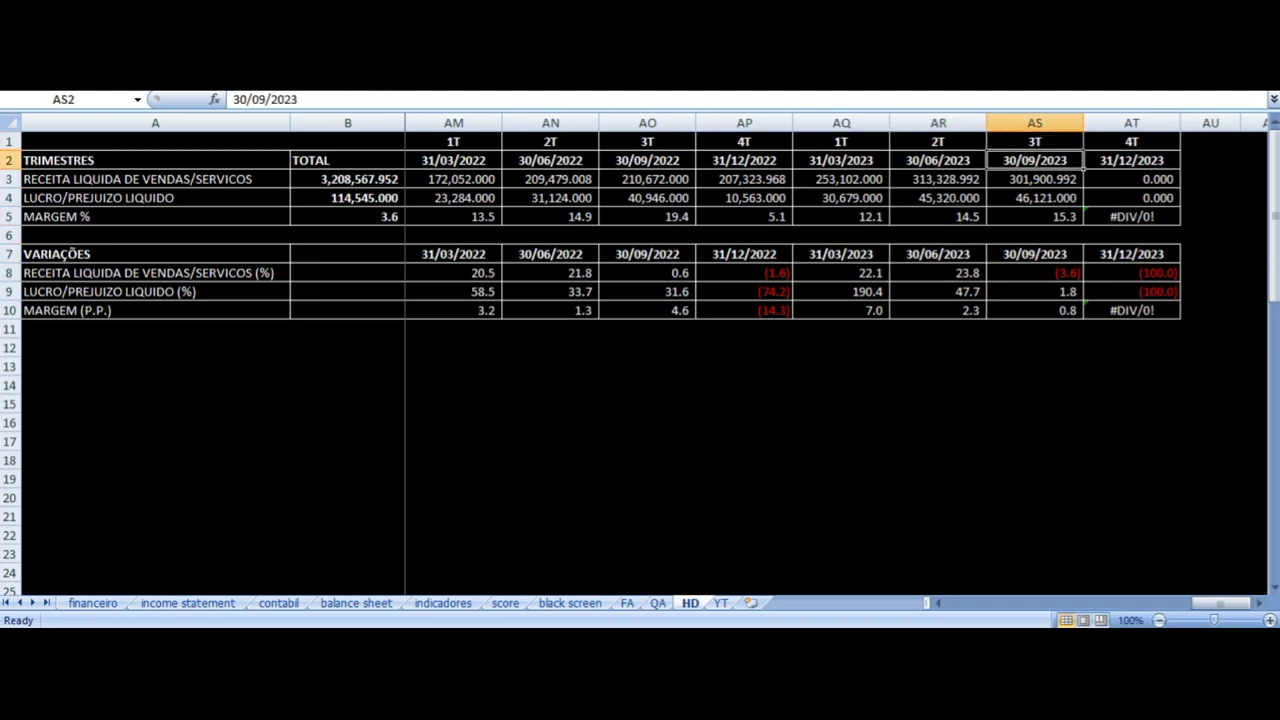
{"action": "key", "text": "Down"}
{"action": "key", "text": "Left"}
{"action": "key", "text": "Right"}
{"action": "key", "text": "Up"}
{"action": "key", "text": "Up"}
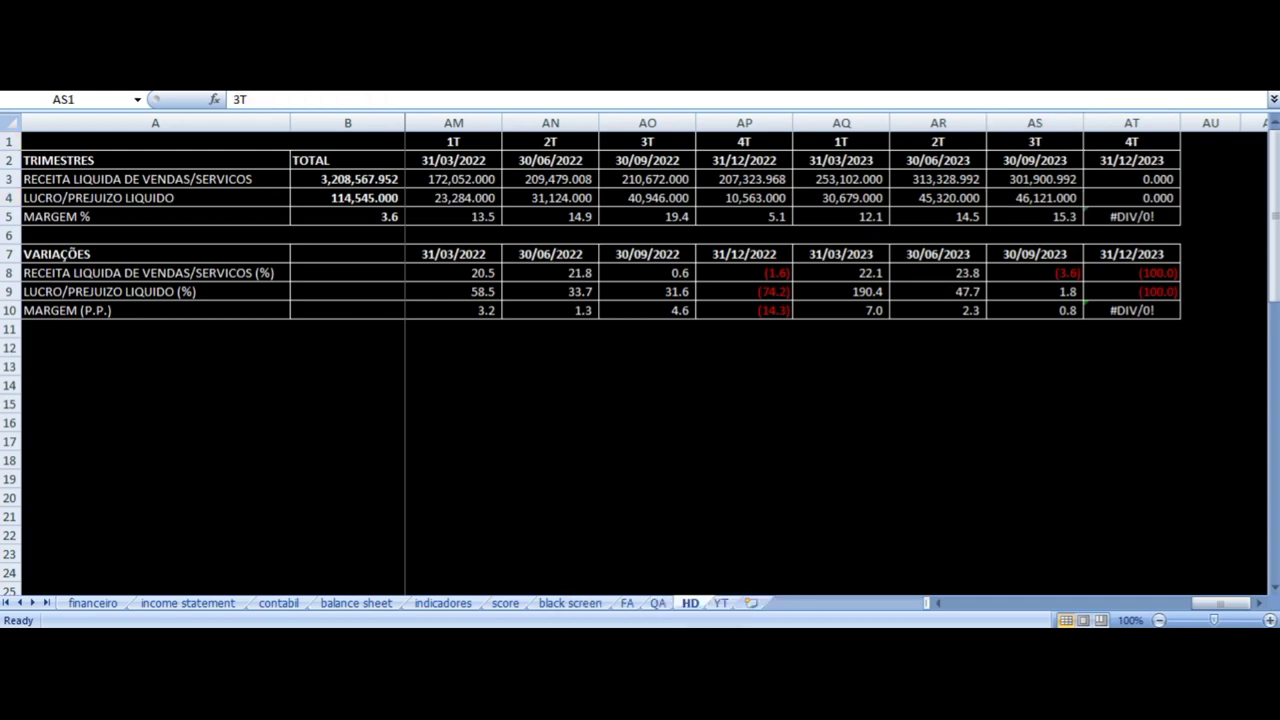
Switch to the Yahoo Finance chart of MDNE3.SA and examine its daily price history back to February 2020.
{"action": "key", "text": "alt+Tab"}
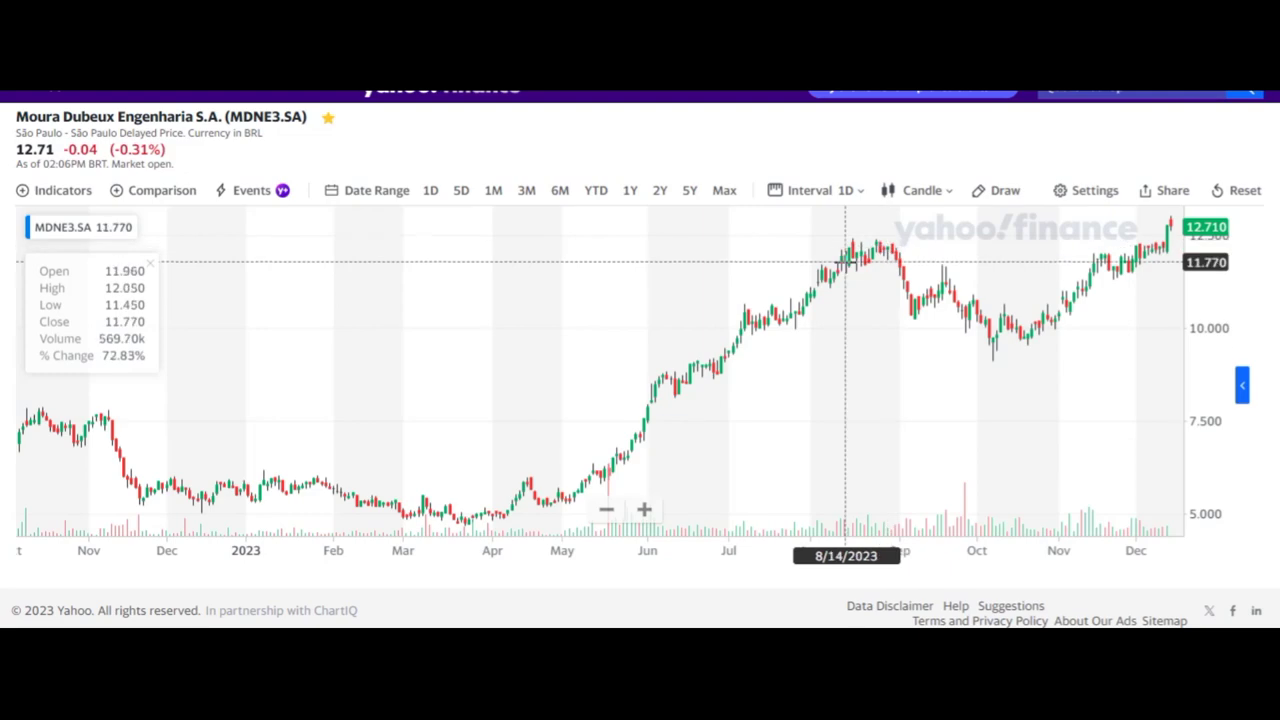
{"action": "scroll", "coordinate": [744, 339], "scroll_direction": "down", "scroll_amount": 5}
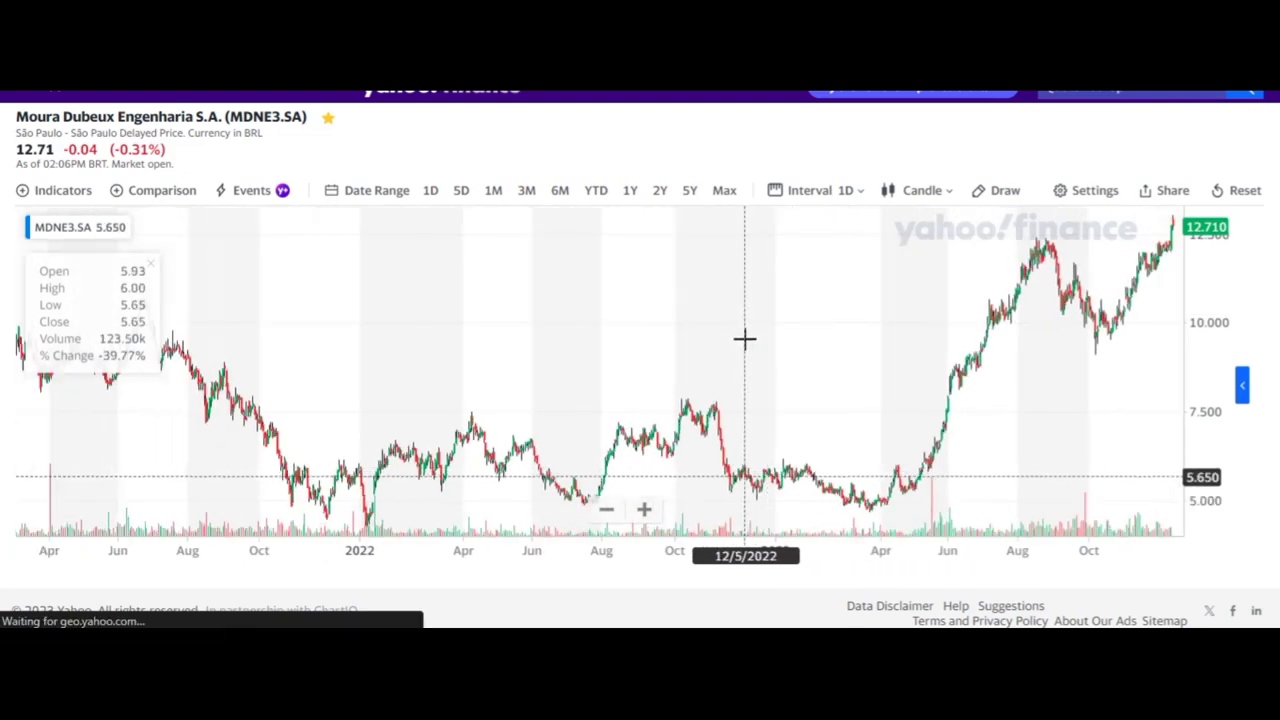
{"action": "scroll", "coordinate": [744, 339], "scroll_direction": "down", "scroll_amount": 5}
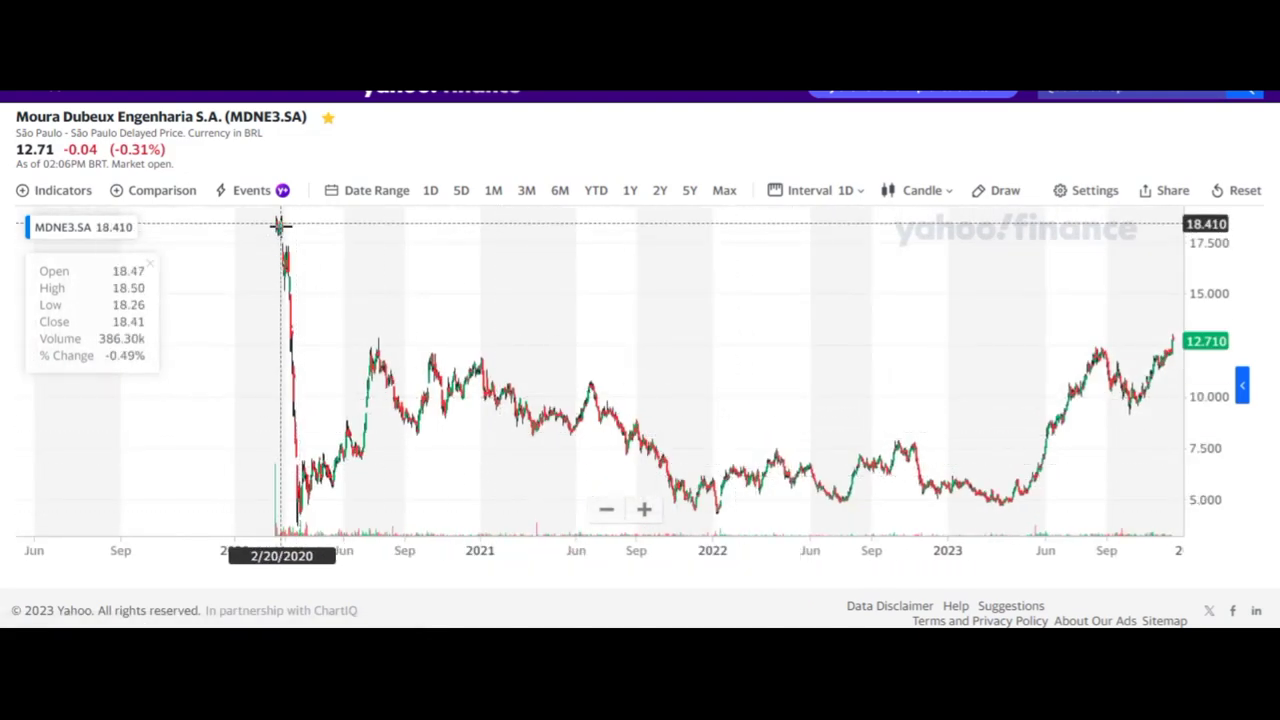